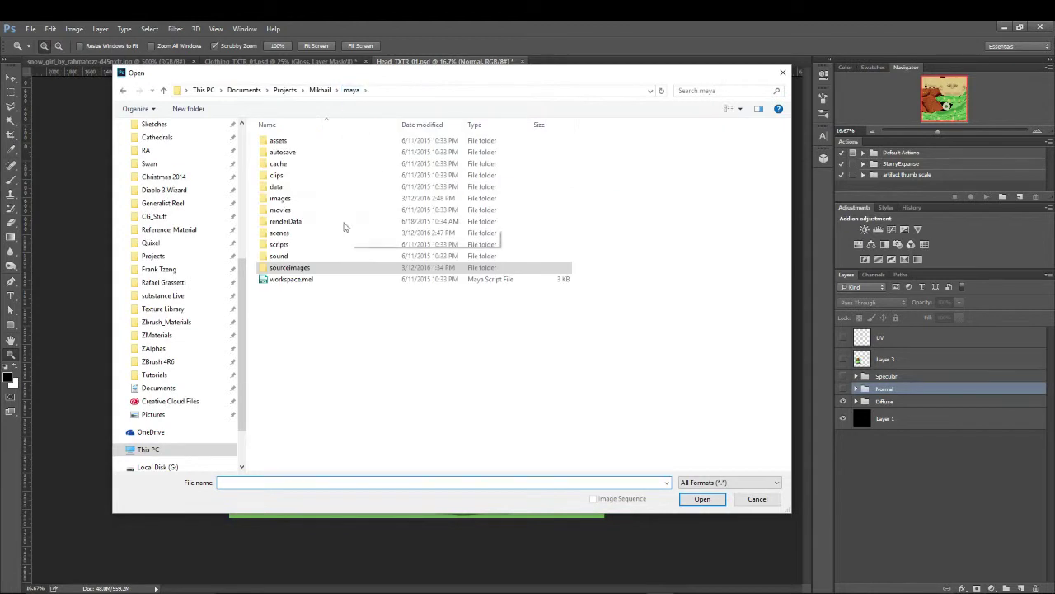
Step: Open Beauty_01.png and OCCL_01.png together from the project's images/Beauty_Front_01 folder and view both renders
double_click(330, 196)
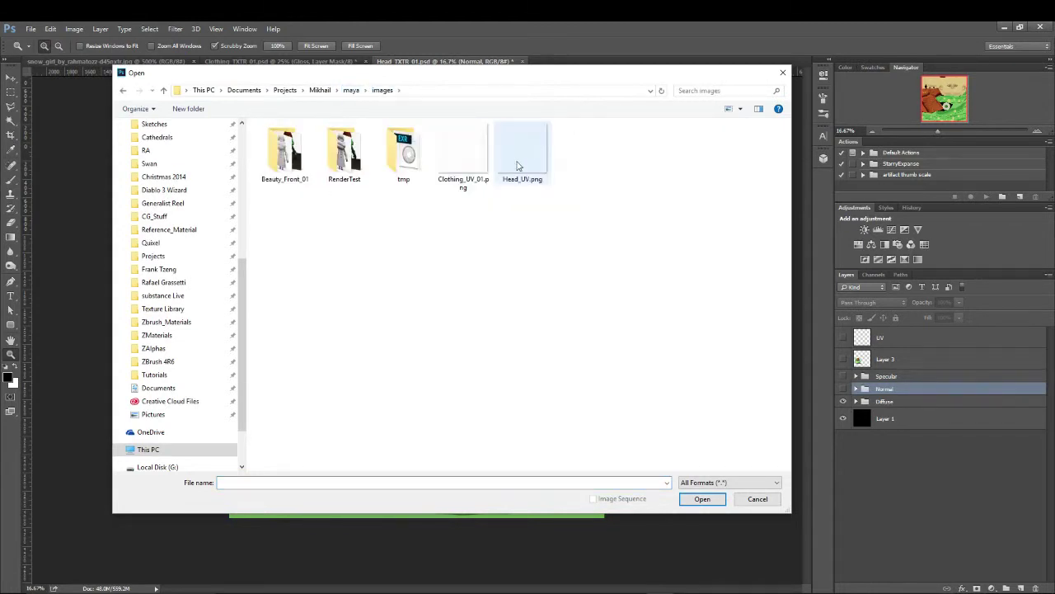
double_click(286, 183)
left_click_drag(413, 230, 291, 146)
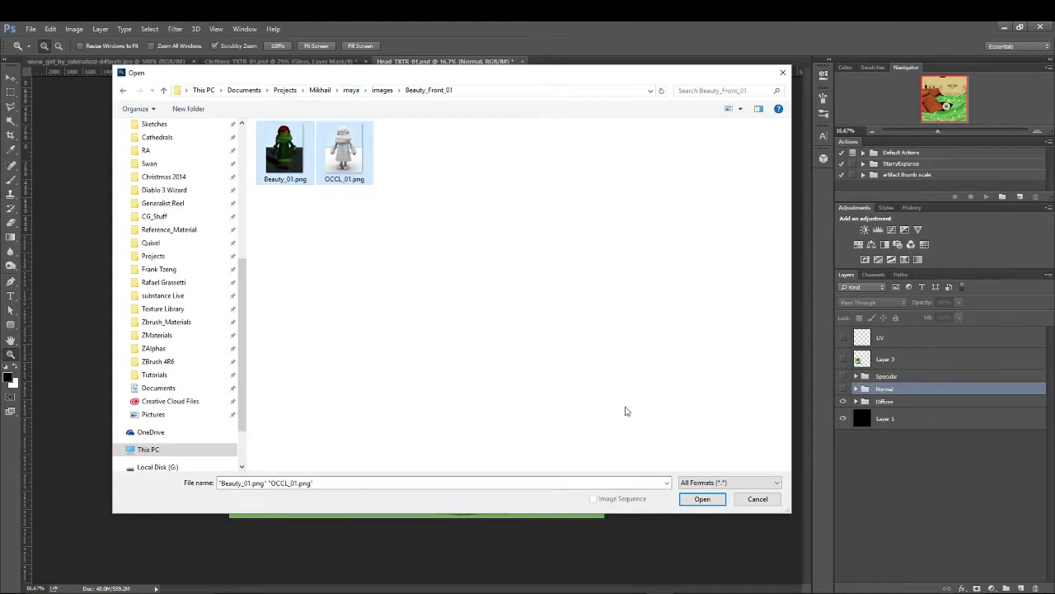
left_click(702, 499)
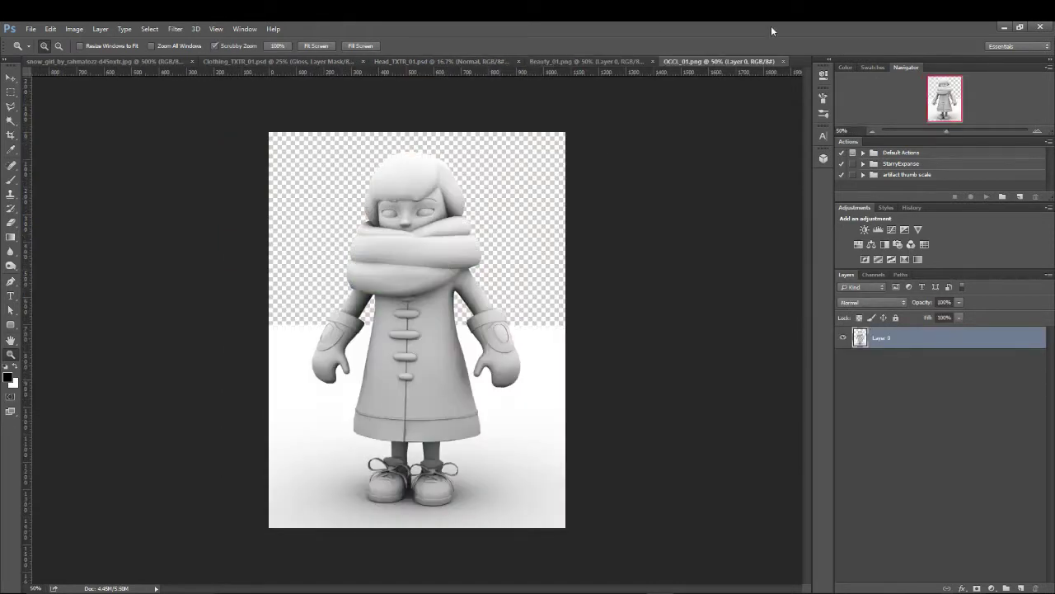
left_click(595, 61)
left_click(678, 63)
Step: Duplicate the occlusion render's layer into Beauty_01.png under the name OCCL, and close OCCL_01.png
right_click(914, 338)
left_click(799, 140)
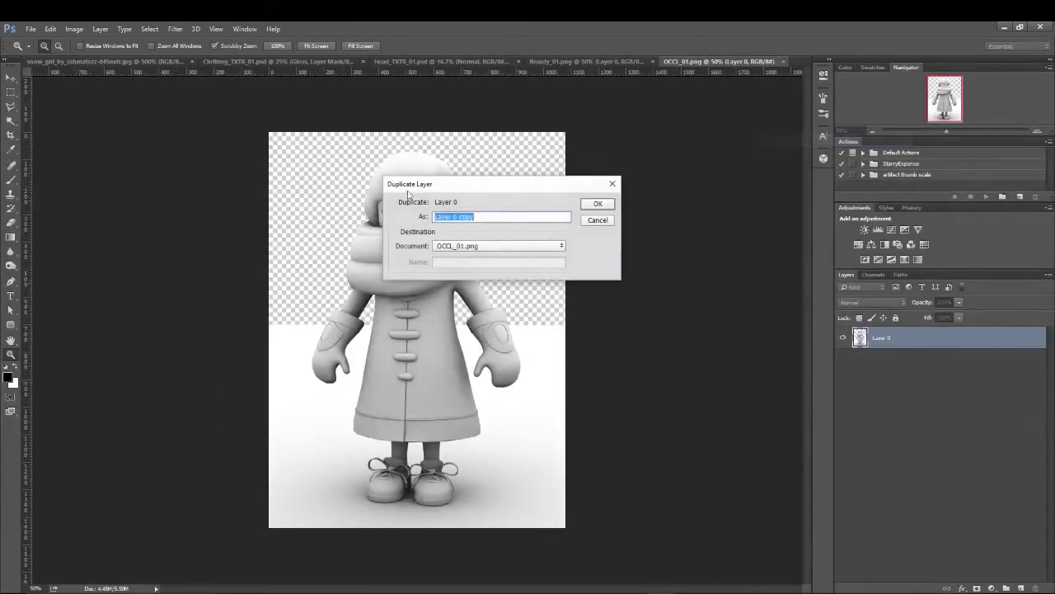
left_click(499, 245)
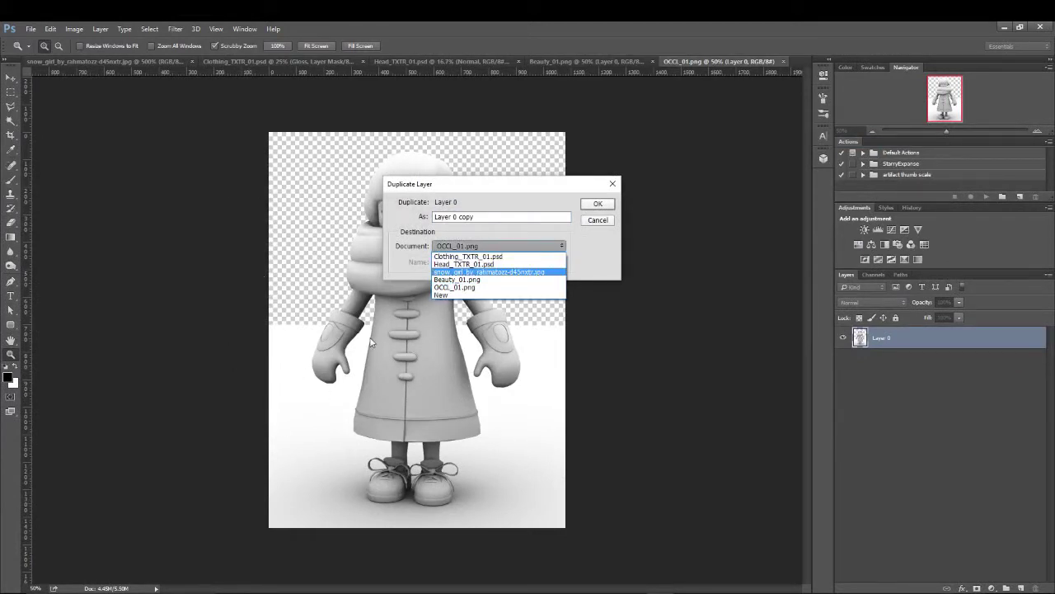
left_click(476, 280)
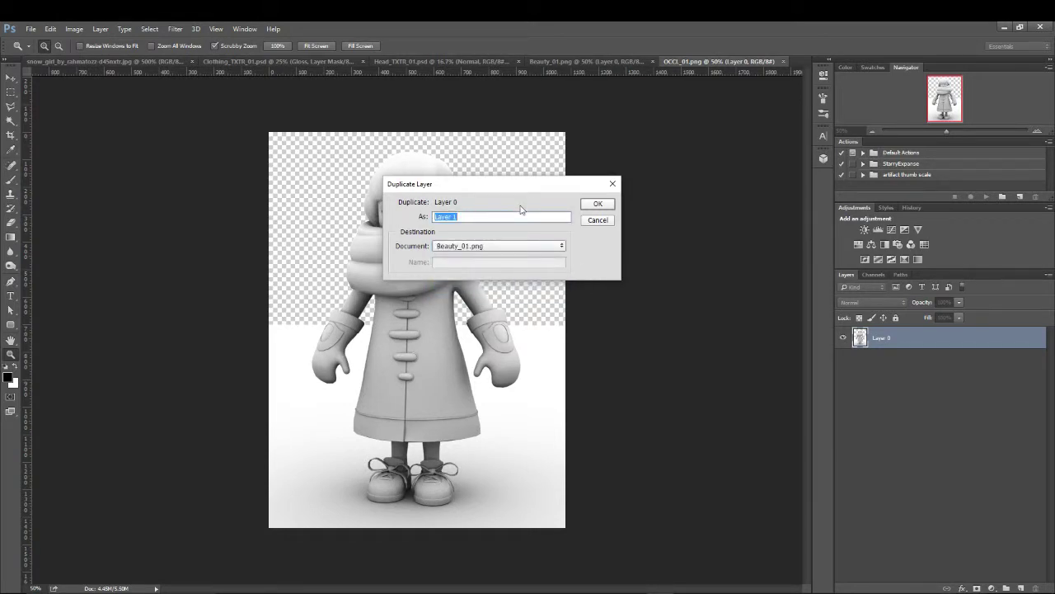
type("OCCL")
key("Return")
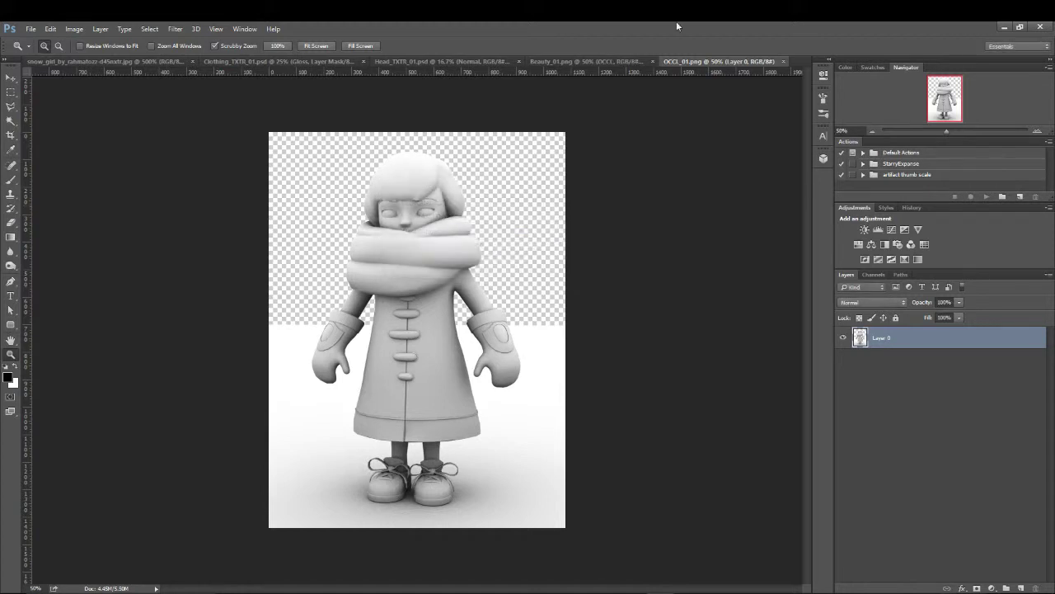
left_click(782, 61)
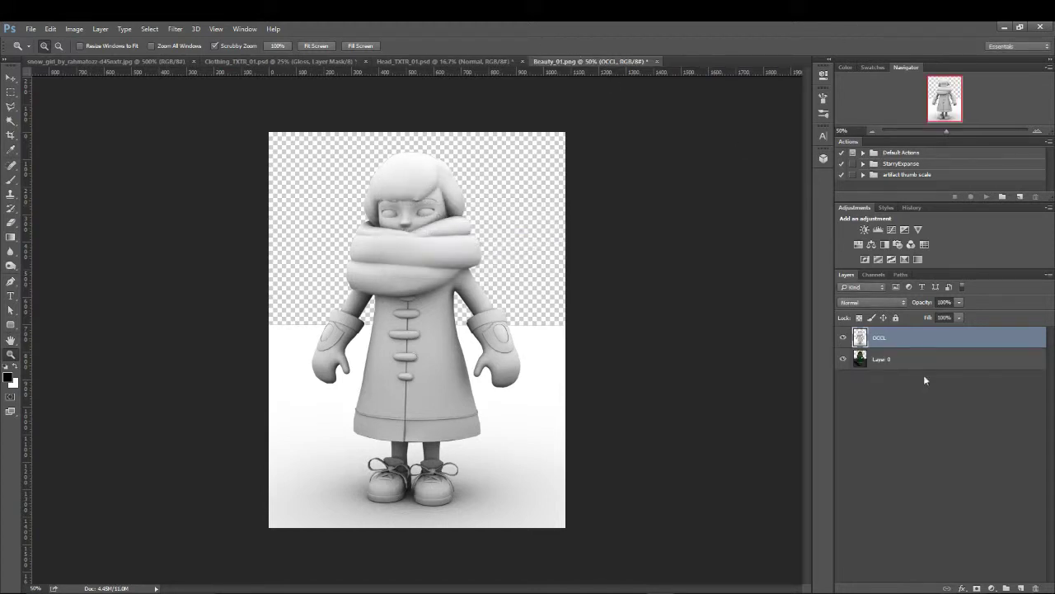
left_click(874, 303)
left_click(899, 314)
left_click(439, 62)
left_click(559, 62)
left_click(886, 303)
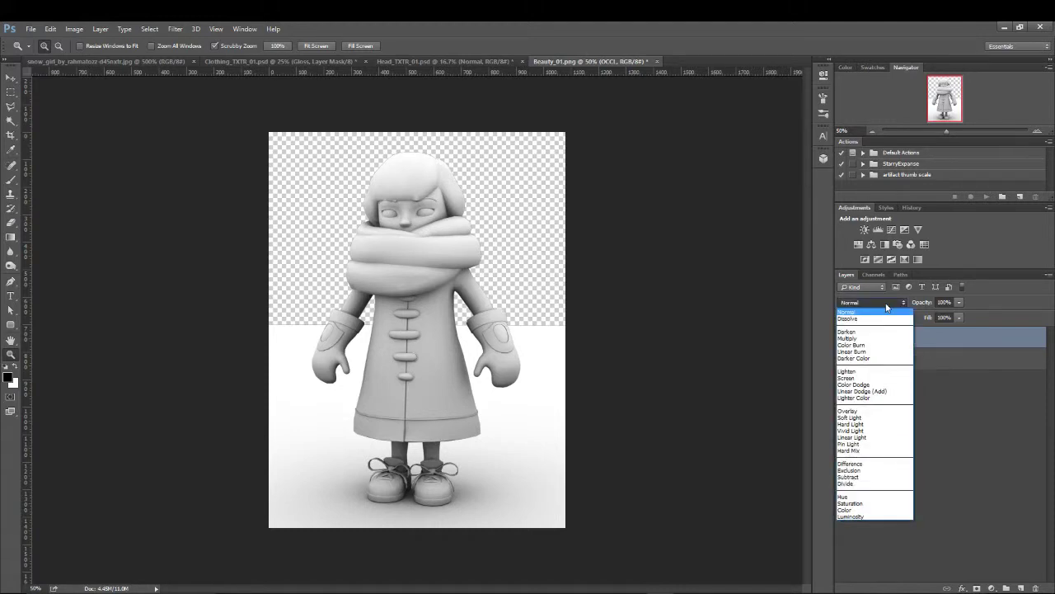
left_click(887, 303)
left_click(887, 304)
left_click(887, 304)
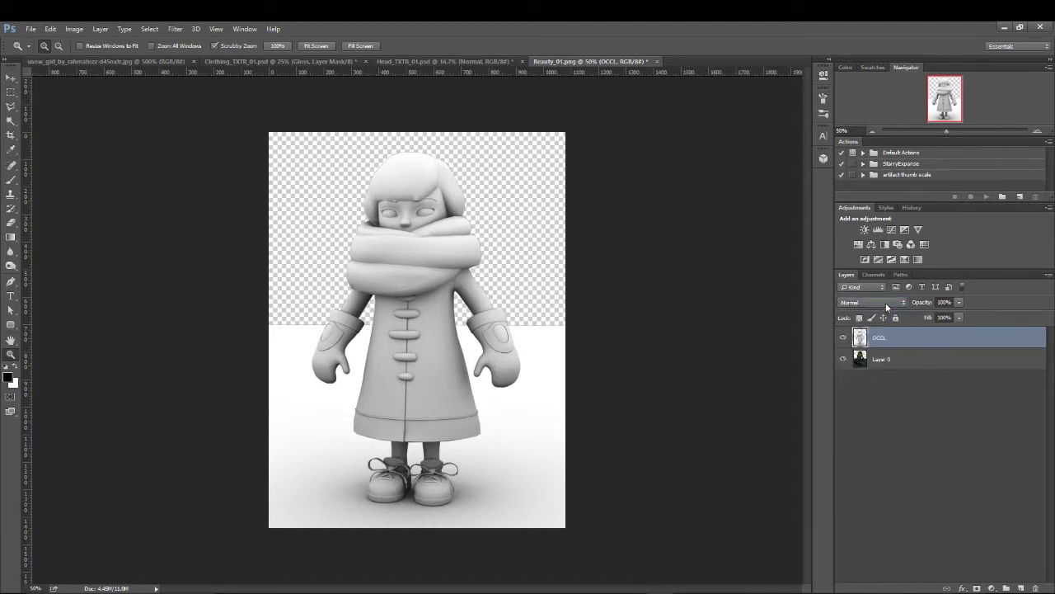
Step: Try the Overlay blending mode on the OCCL layer, and switch it to Multiply
left_click(886, 304)
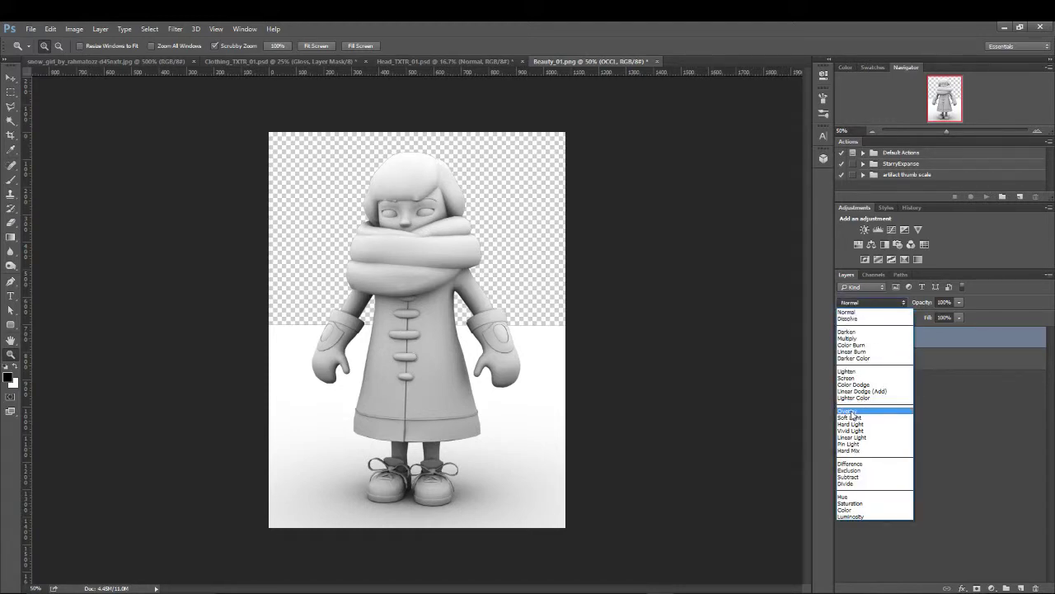
left_click(850, 411)
left_click(870, 304)
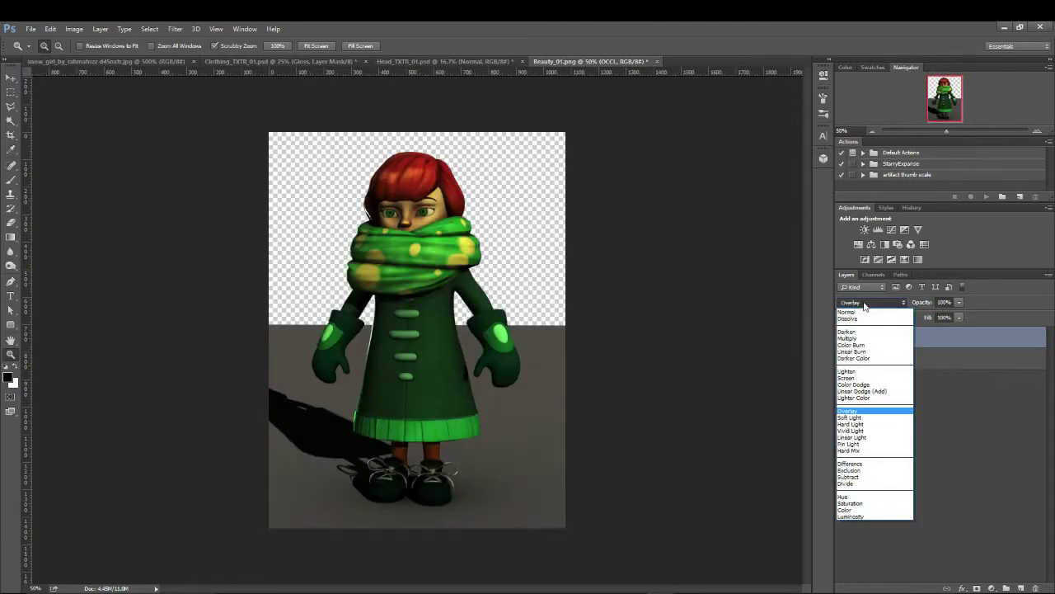
left_click(853, 338)
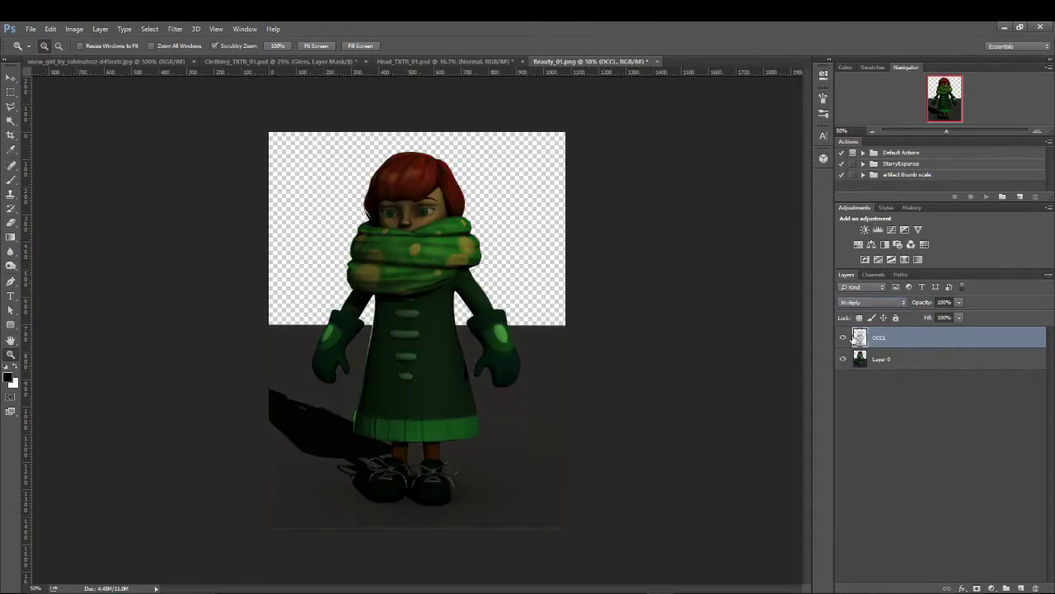
Step: Compare the image with and without the OCCL layer, leave that layer hidden, and select the beauty layer
left_click(842, 338)
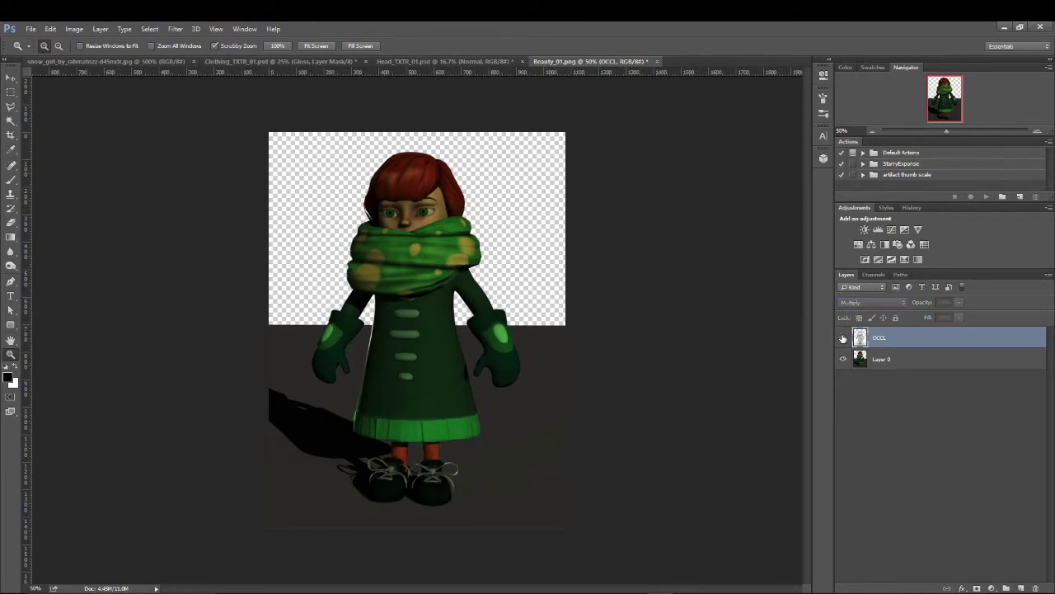
left_click(843, 337)
left_click(843, 337)
left_click(911, 361)
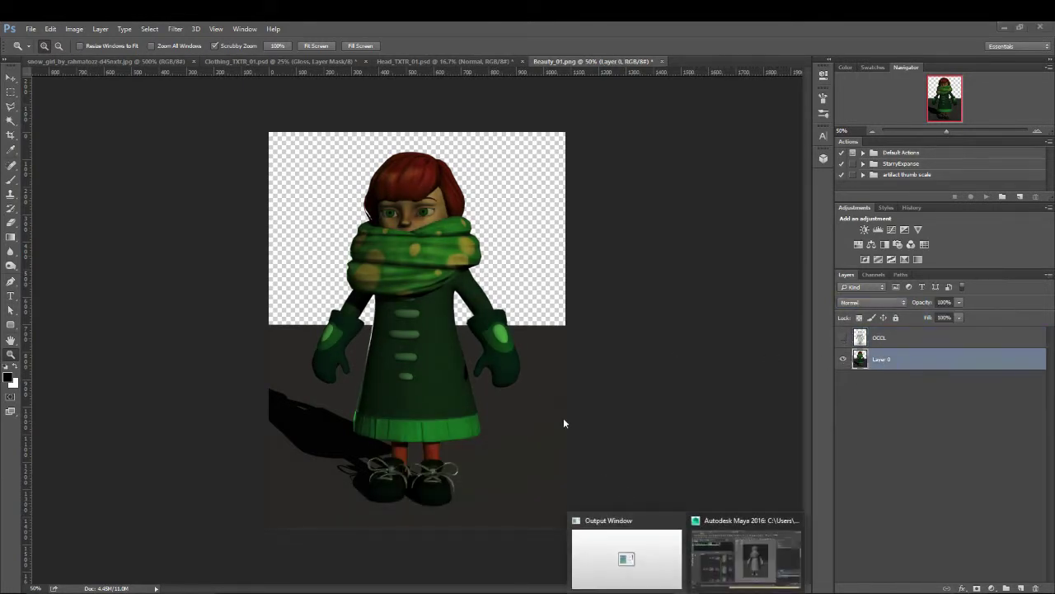
Step: Switch to Maya, show the beauty render in the Render View, and set the image save mode to Save Color-Managed Image
left_click(736, 559)
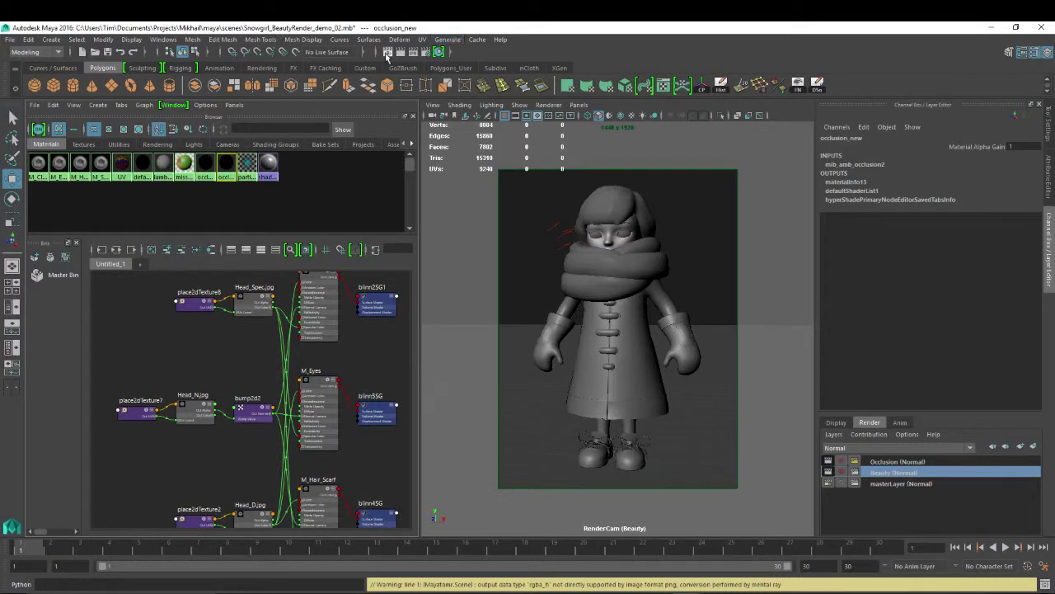
left_click(388, 52)
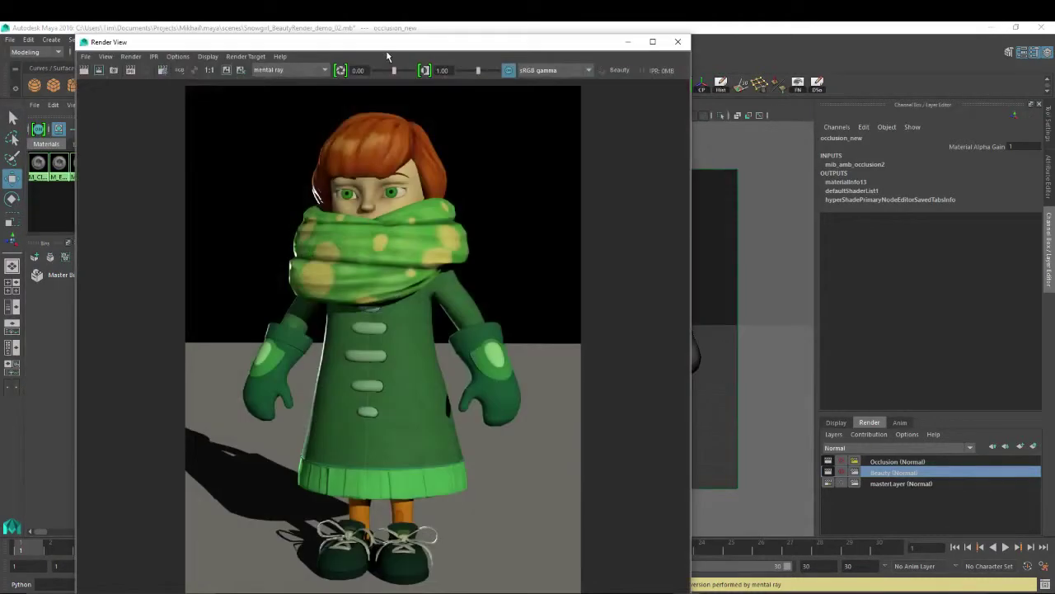
left_click(85, 56)
left_click(227, 88)
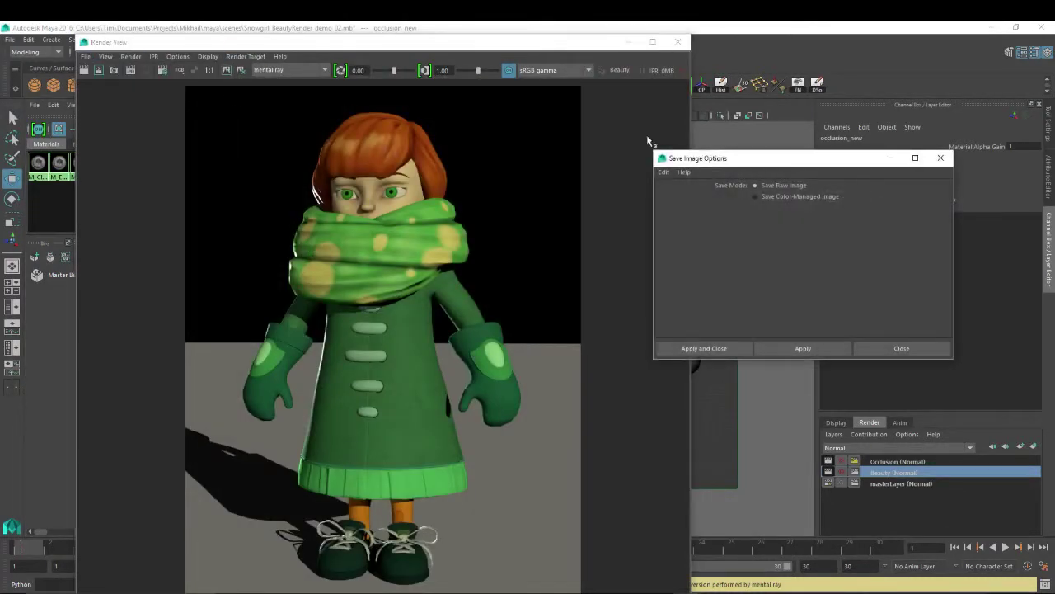
left_click(664, 171)
left_click(788, 195)
left_click(755, 196)
left_click_drag(761, 164, 579, 157)
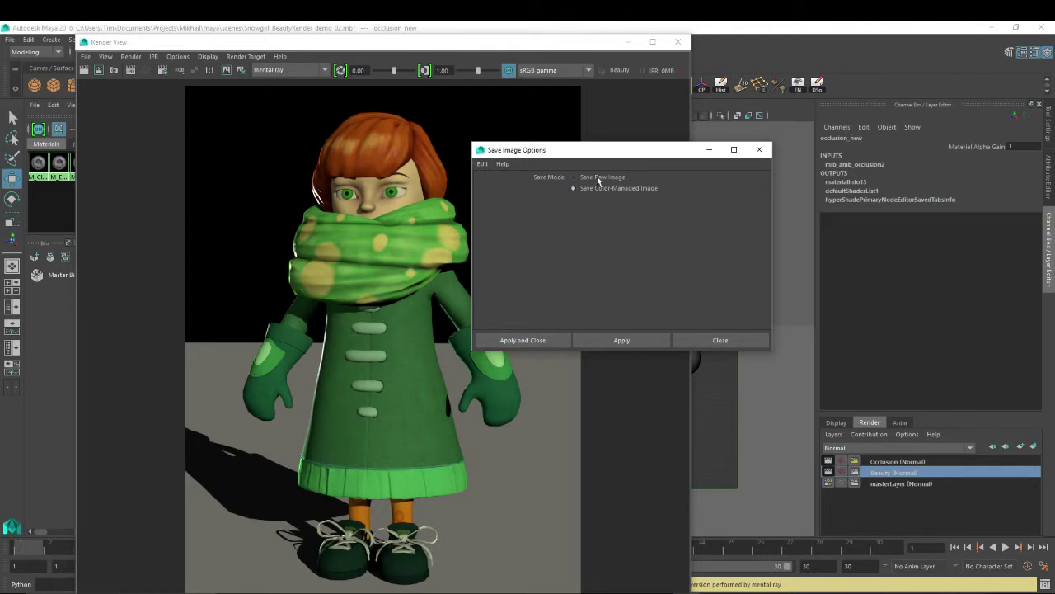
left_click(511, 340)
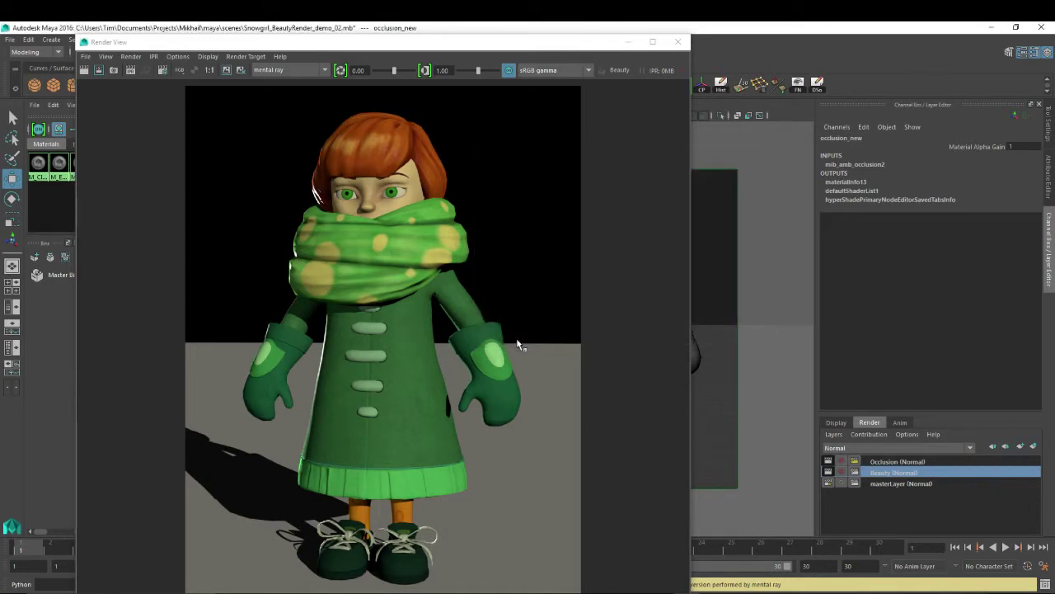
Step: Save the rendered image as a PNG in Beauty_Front_01, overwriting Beauty_01.png
left_click(85, 56)
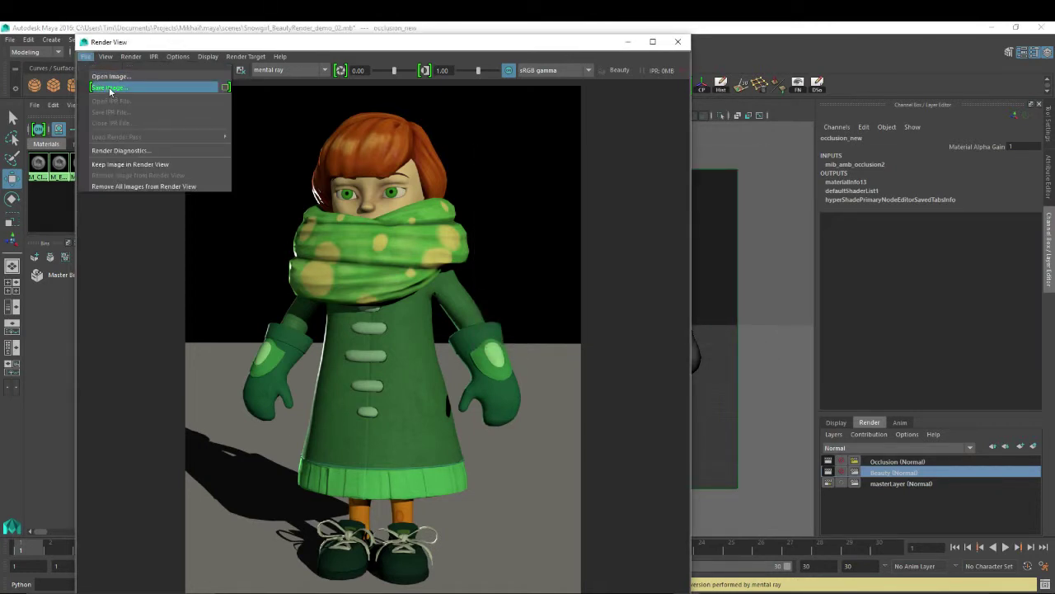
left_click(109, 87)
left_click(252, 136)
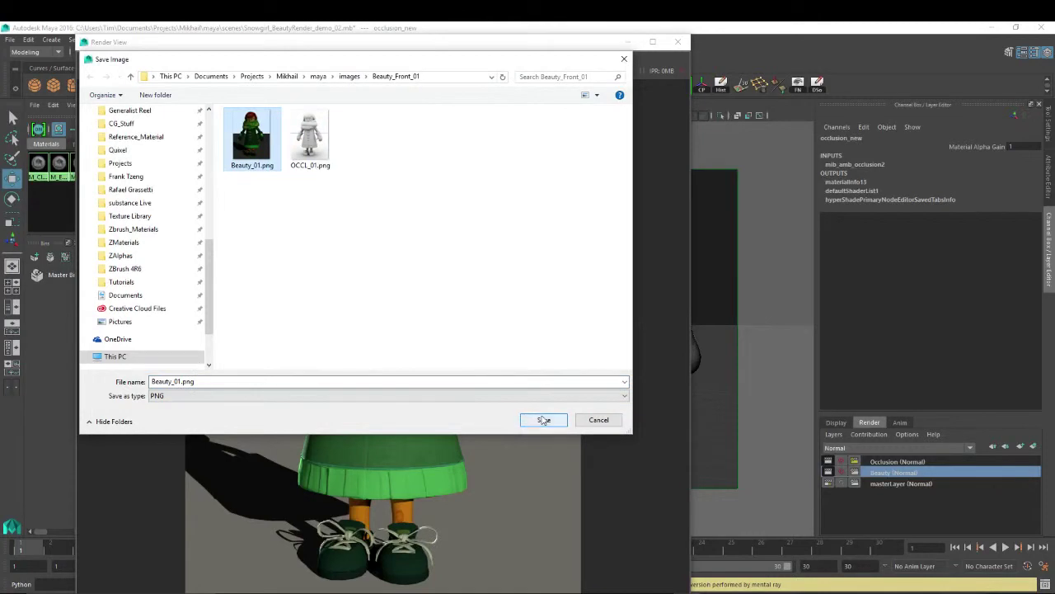
left_click(544, 421)
left_click(554, 312)
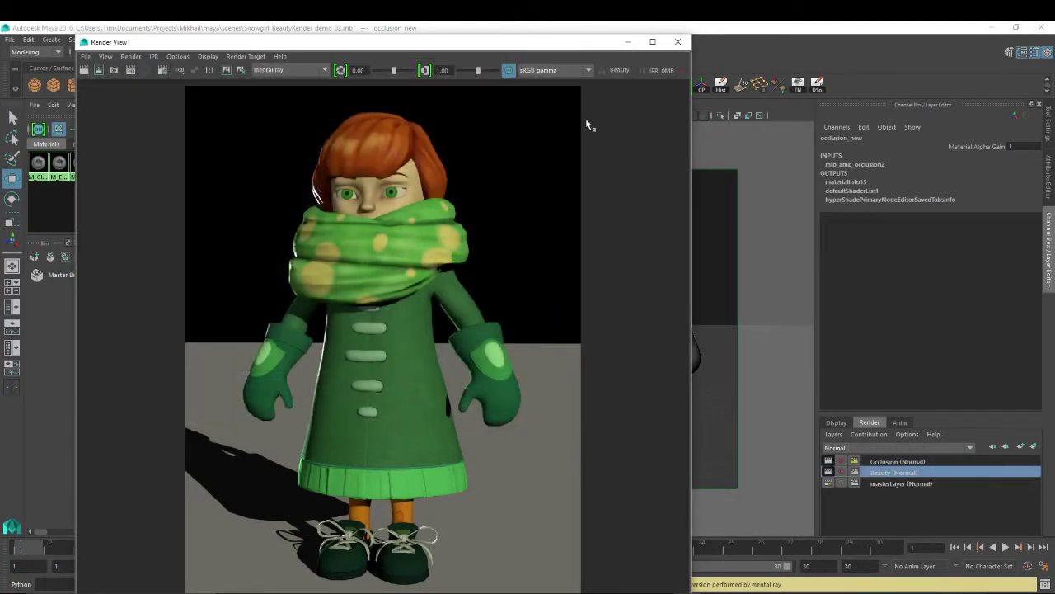
Step: Close the Render View and switch back to Photoshop
left_click(678, 41)
double_click(735, 33)
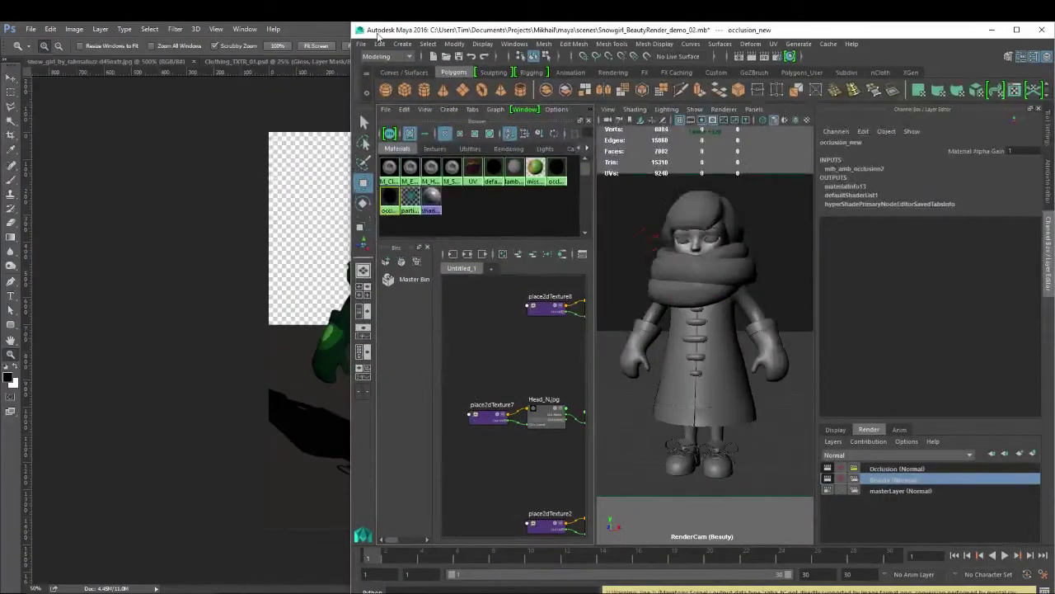
mouse_move(510, 25)
left_mouse_down()
mouse_move(487, 36)
mouse_move(495, 21)
left_mouse_up()
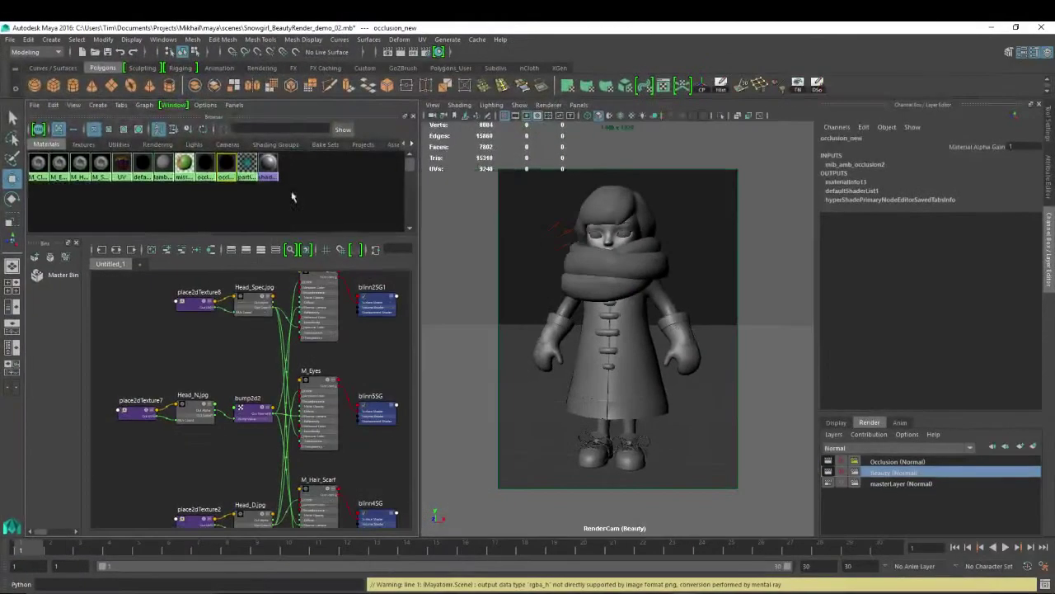
key("alt+Tab")
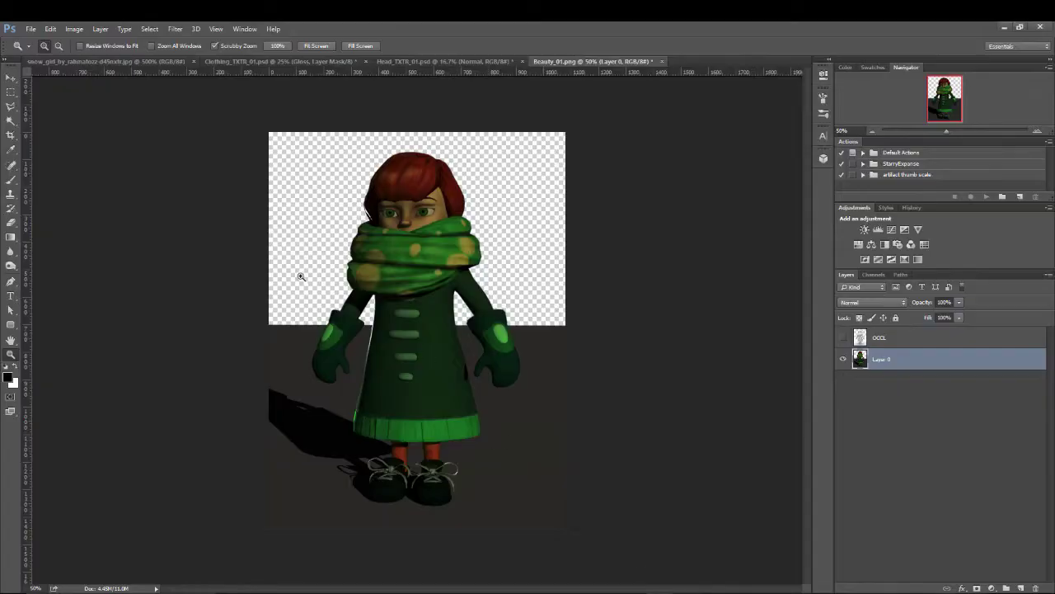
Step: Reopen Beauty_01.png from the Beauty_Front_01 folder, reverting the open document to the newly saved file
left_click(33, 30)
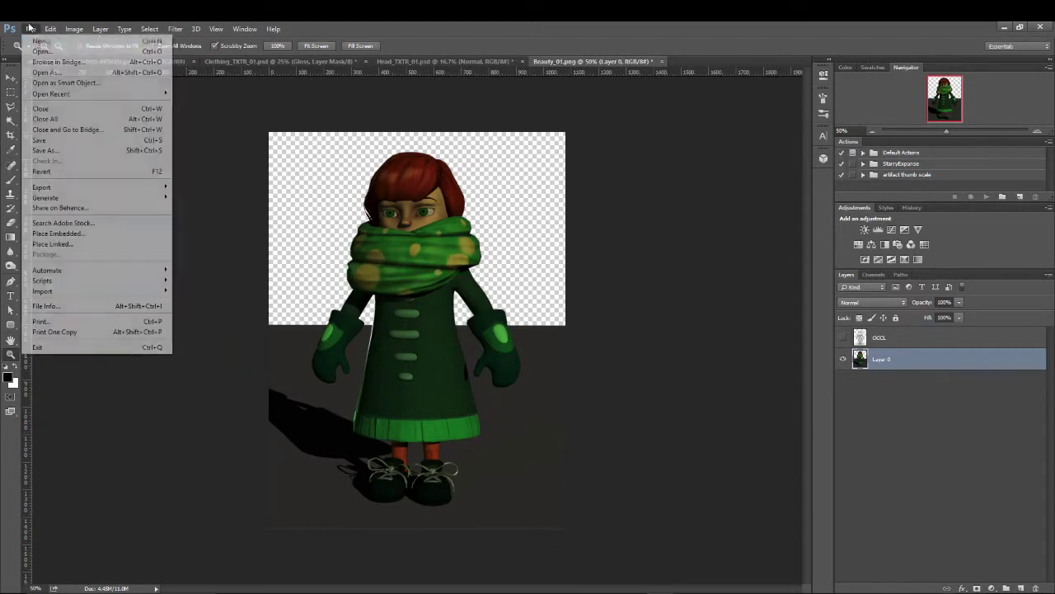
left_click(42, 51)
double_click(285, 150)
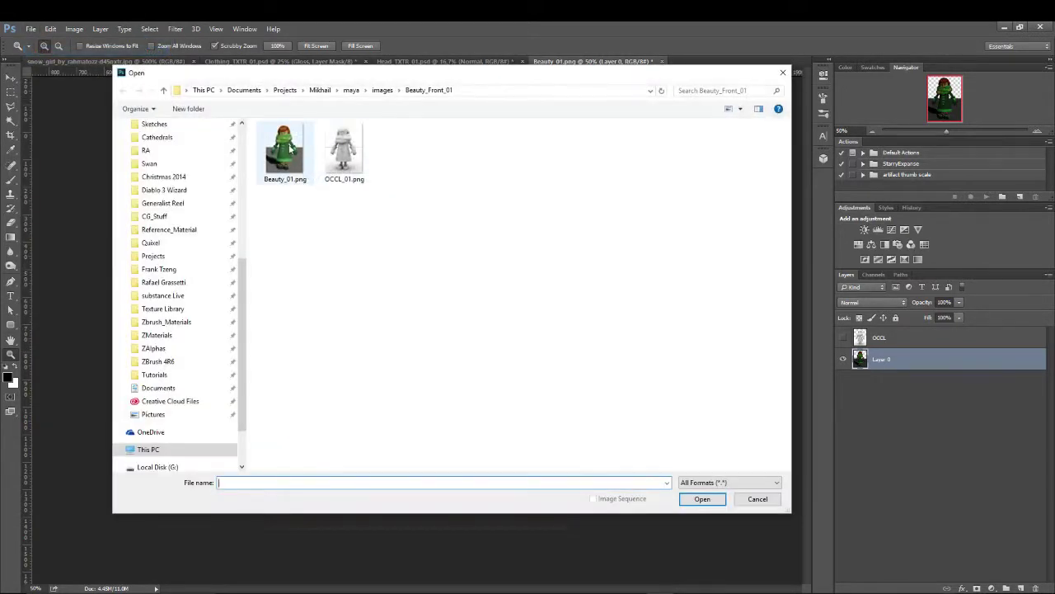
left_click(559, 250)
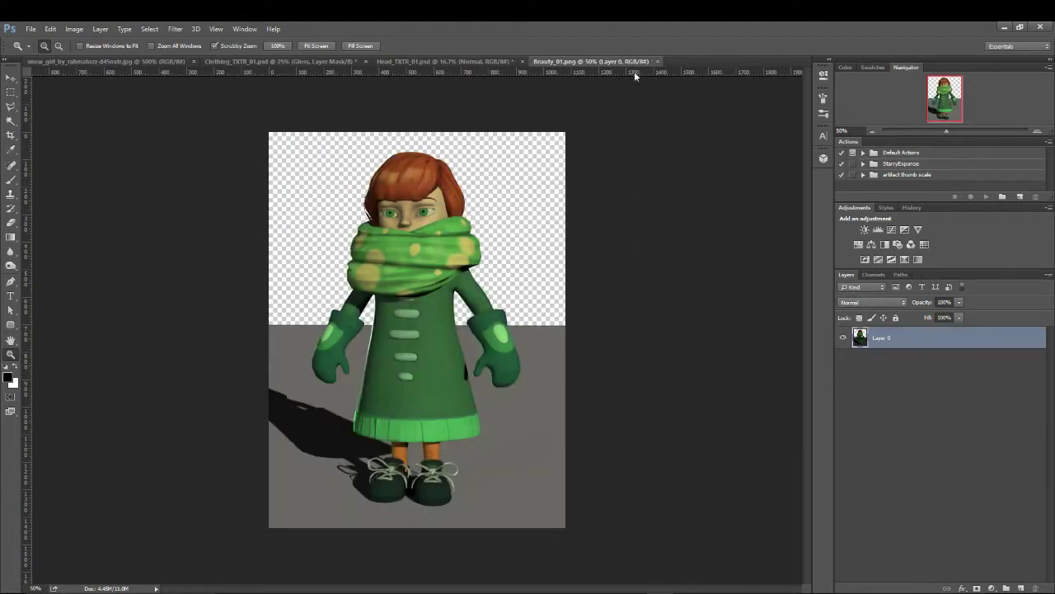
left_click(450, 61)
left_click(546, 61)
Step: Open OCCL_01.png from the Beauty_Front_01 folder again
left_click(31, 29)
left_click(35, 52)
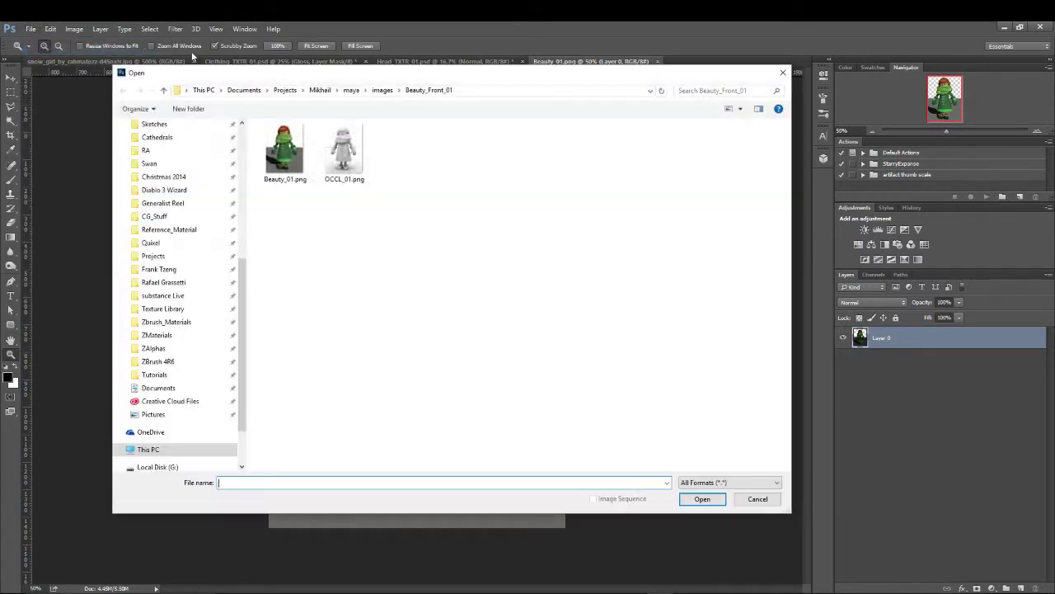
double_click(344, 145)
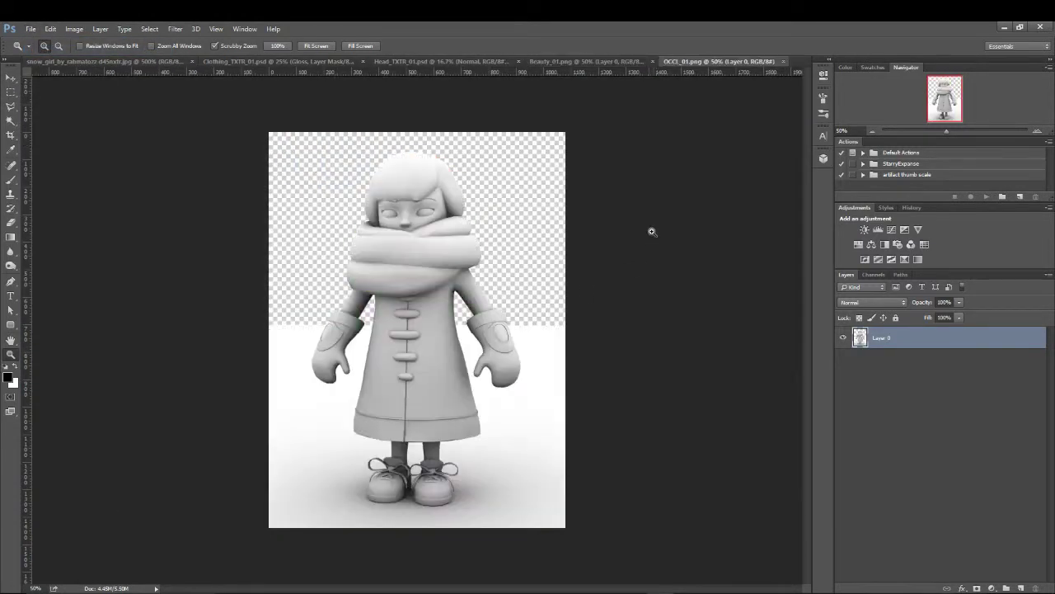
Step: Duplicate the occlusion image's layer into Beauty_01.png with the name OCCL, and close OCCL_01.png
right_click(935, 342)
left_click(817, 140)
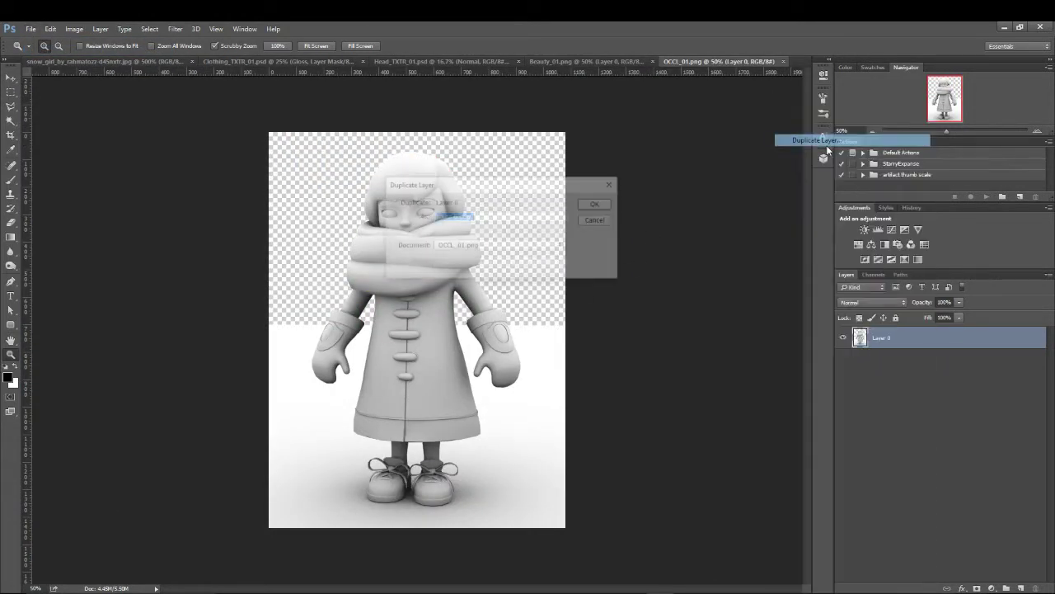
left_click(483, 246)
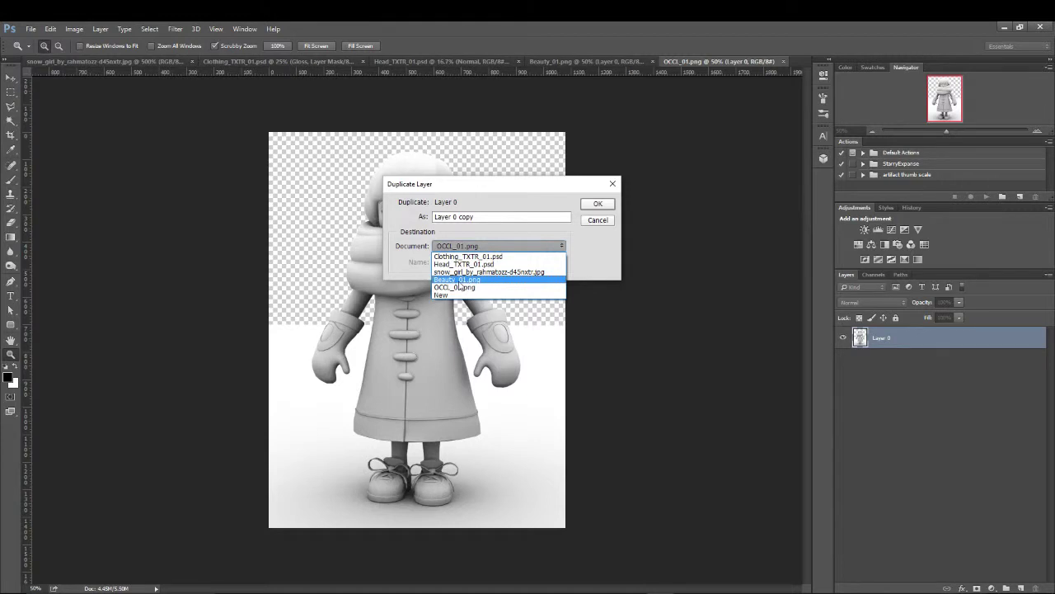
left_click(459, 282)
type("OCCL")
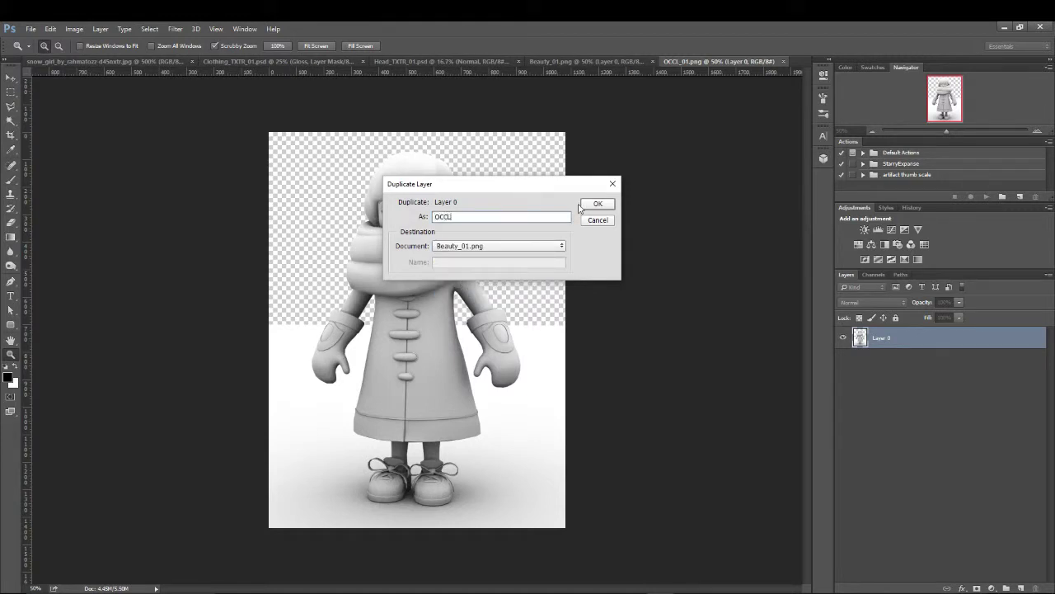
left_click(582, 206)
left_click(783, 62)
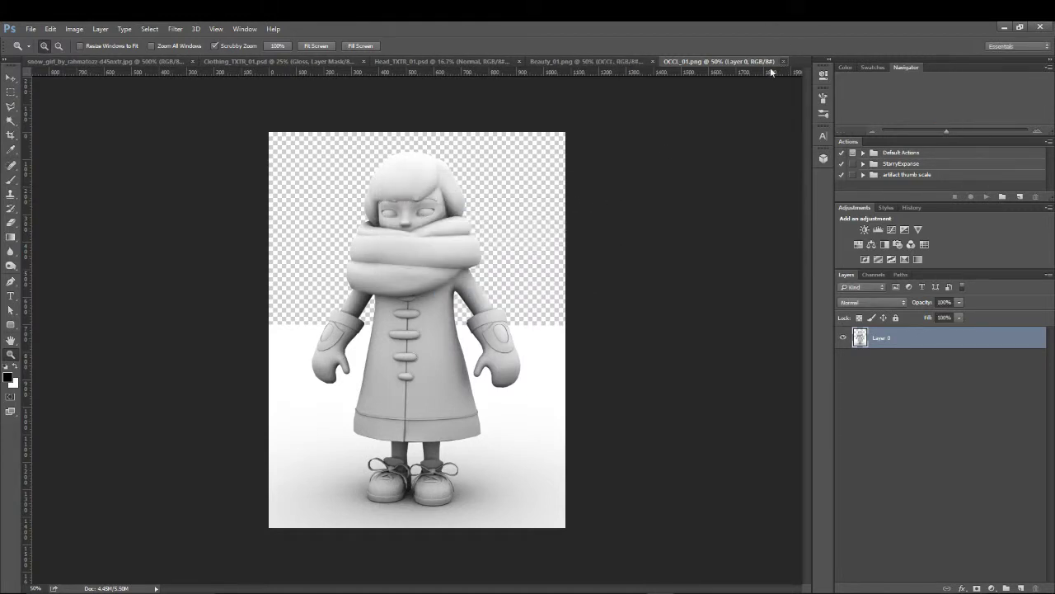
Step: Set the OCCL layer's blend mode to Multiply and add a new empty layer beneath Layer 0
left_click(891, 302)
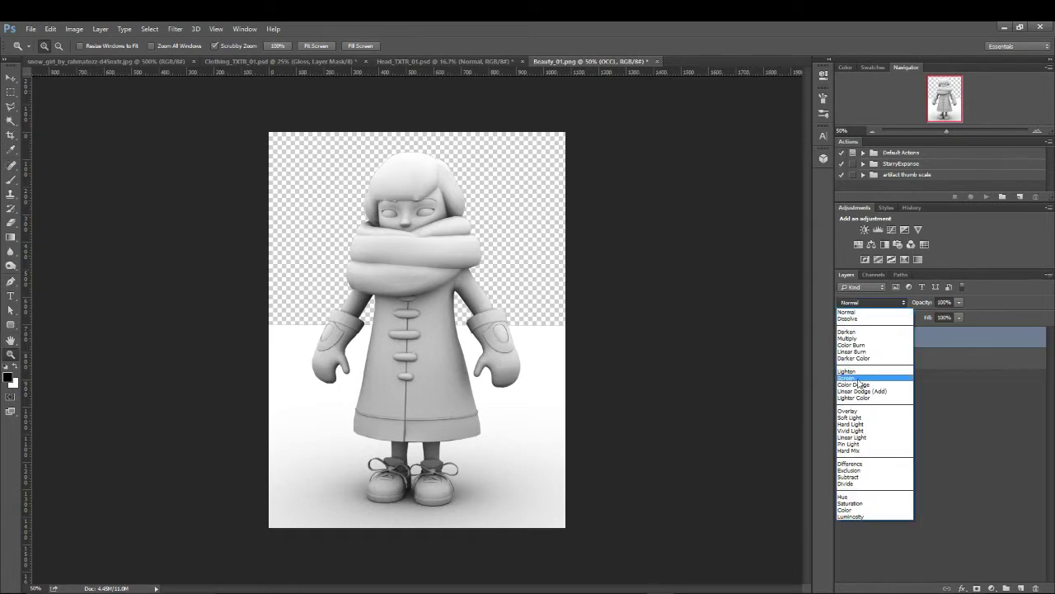
left_click(849, 342)
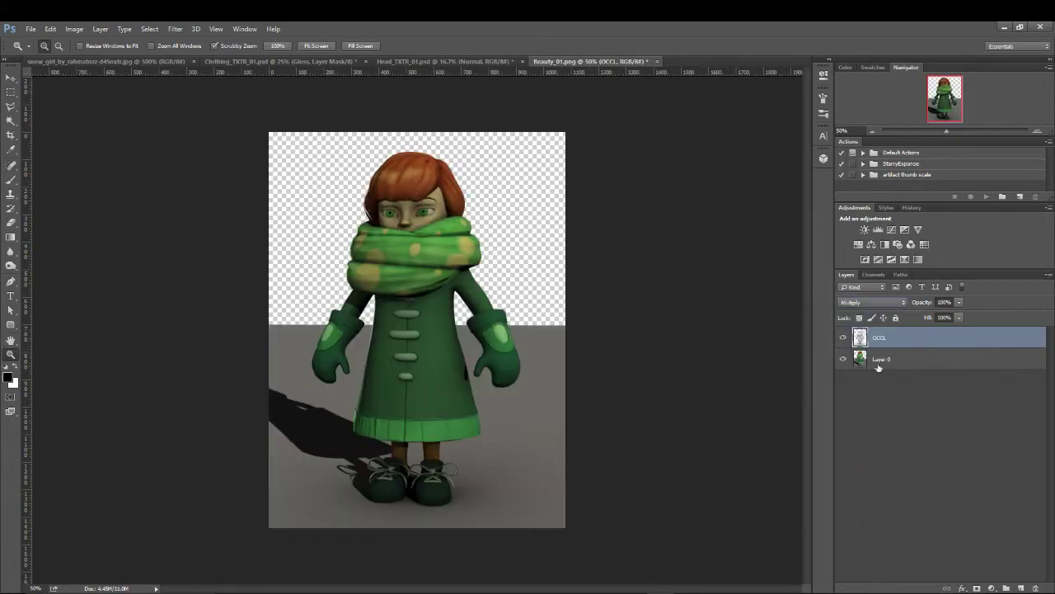
left_click(923, 364)
left_click(962, 345, "shift")
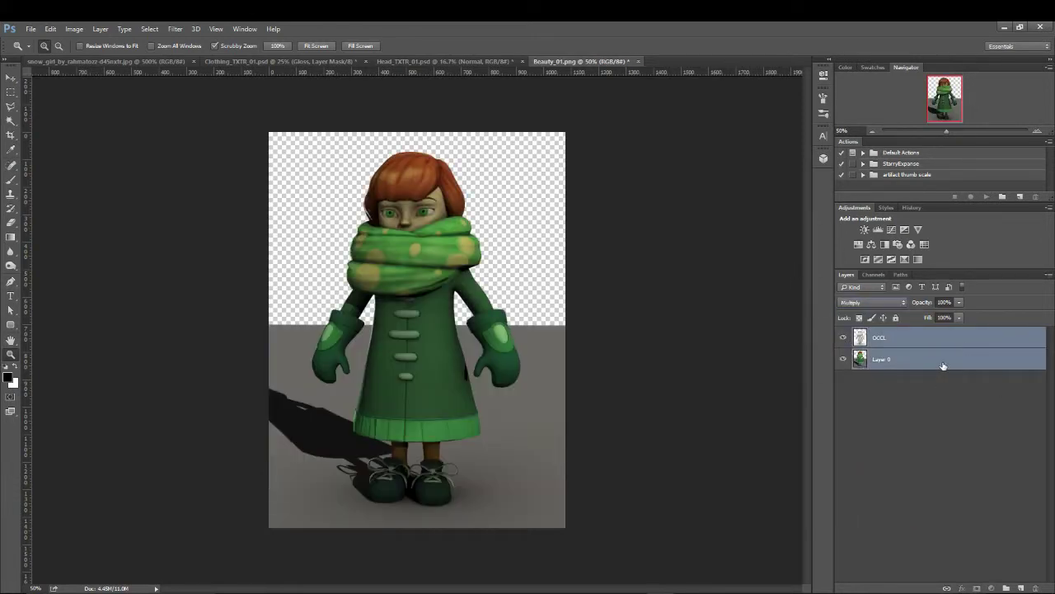
left_click(943, 365)
left_click(1021, 587)
left_click_drag(929, 372, 926, 399)
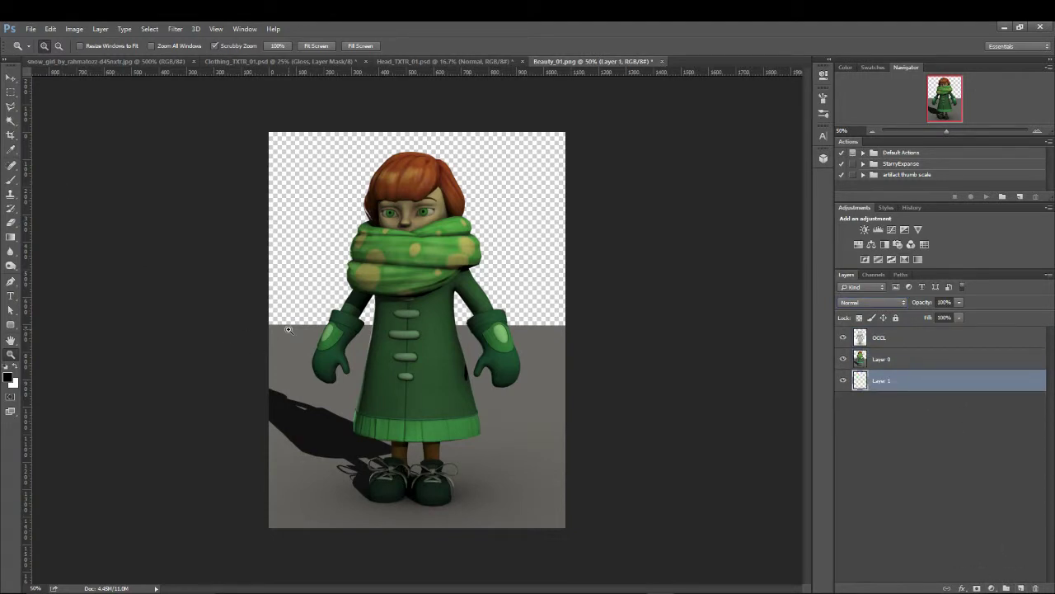
Step: Fill the new bottom layer with the grey sampled from the ground near the horizon, at 100% opacity
key("i")
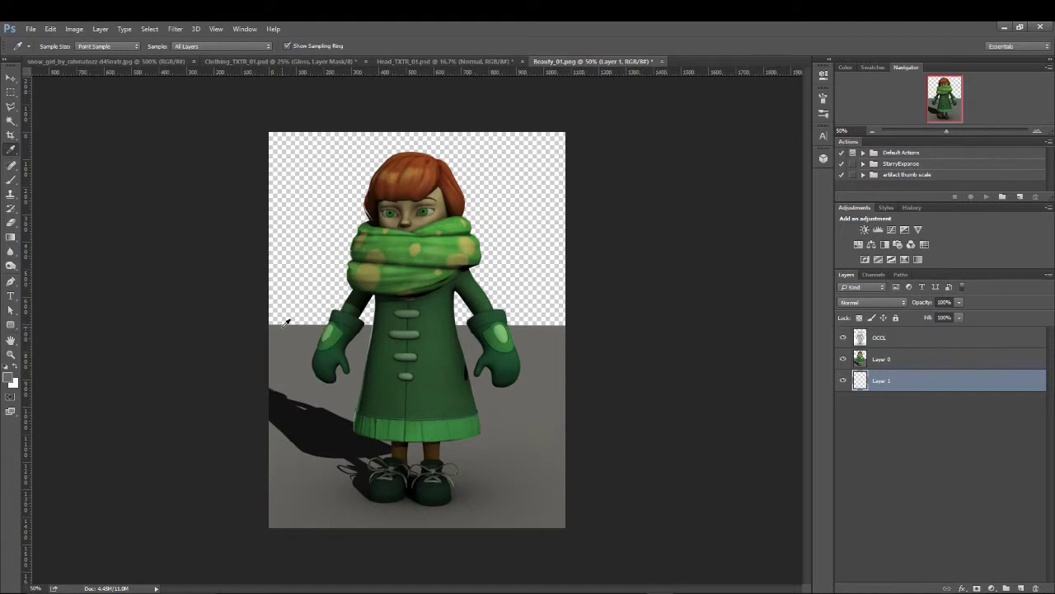
key("shift+F5")
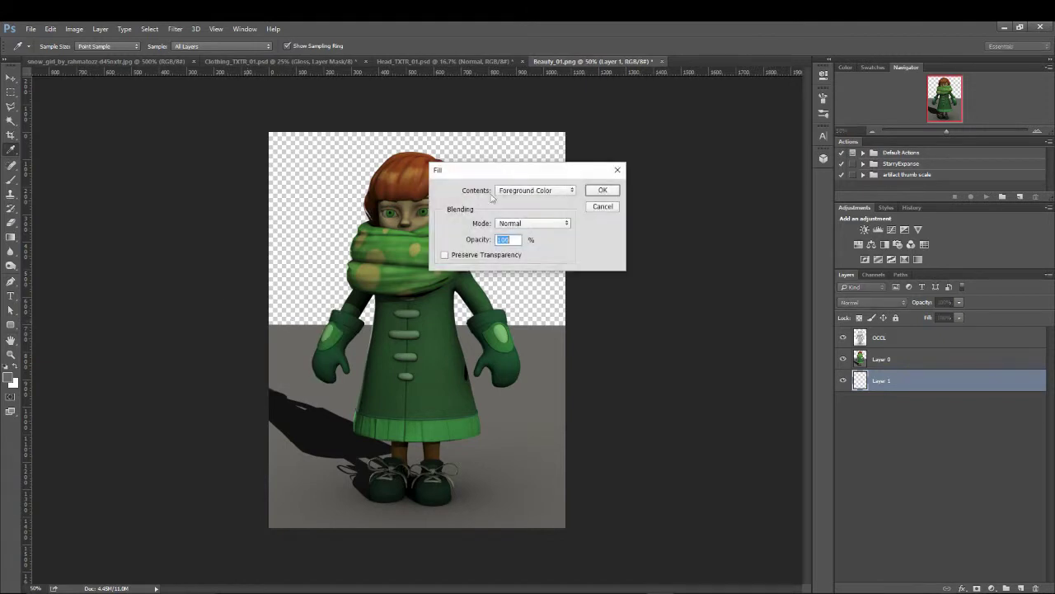
left_click(603, 191)
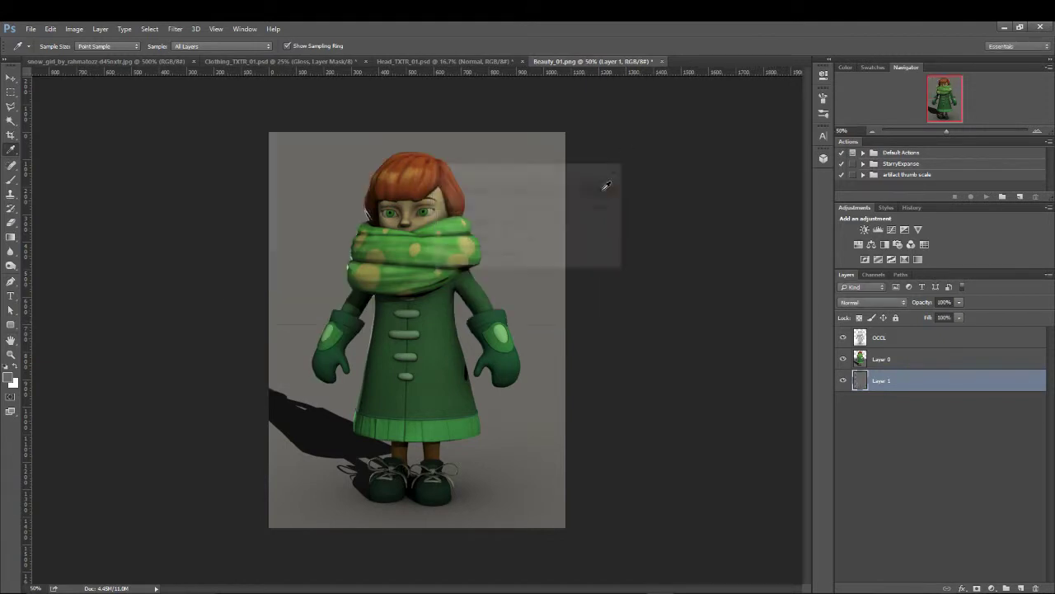
Step: Examine the horizon seam at 100% and compare the image with and without the OCCL layer
left_click(909, 361)
key("z")
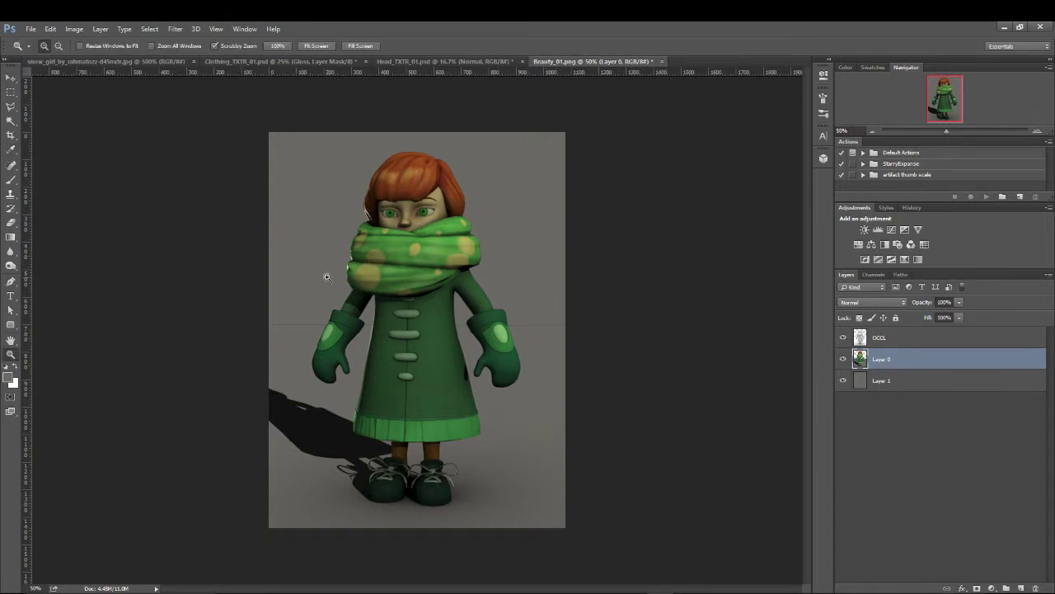
left_click(276, 328)
left_click(276, 329)
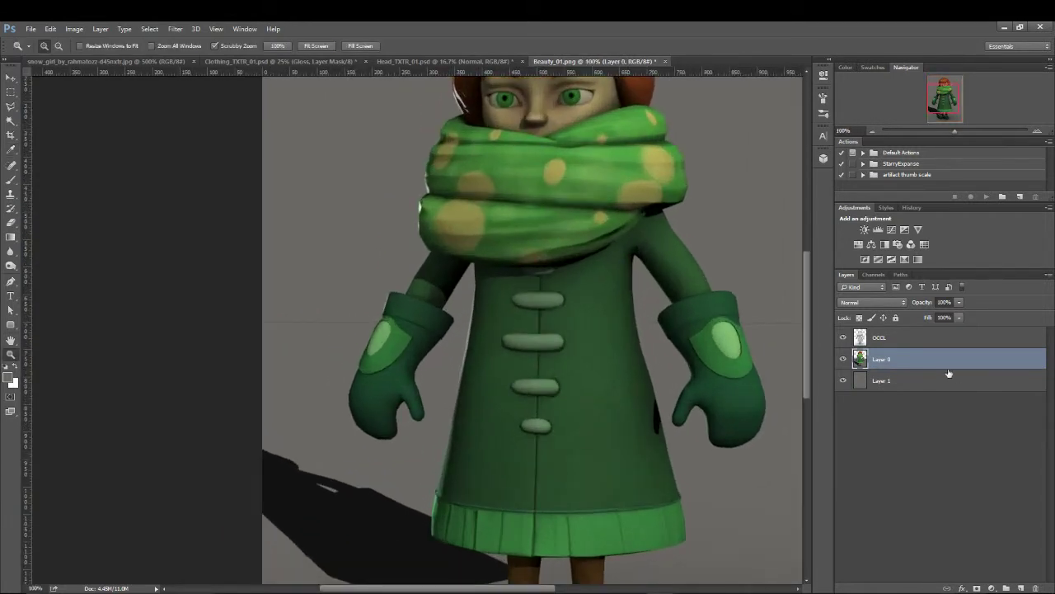
left_click(844, 338)
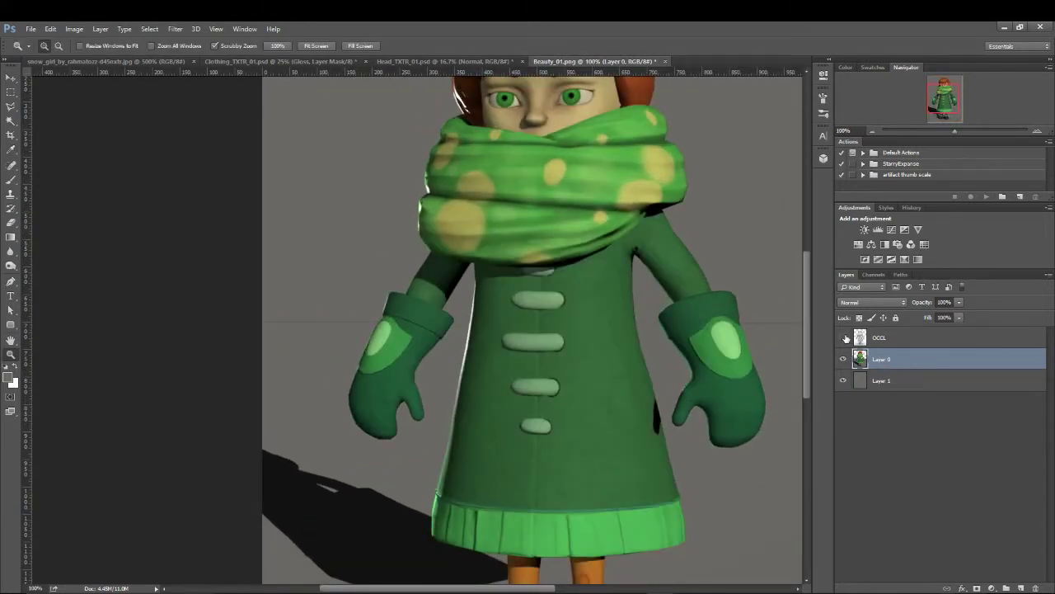
left_click(844, 337)
left_click(903, 382)
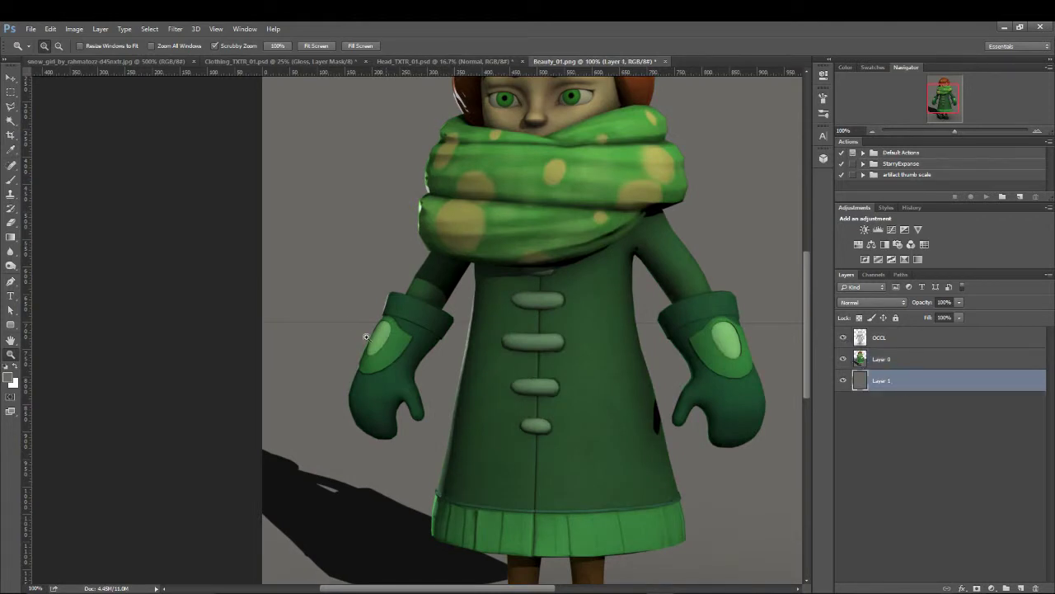
left_click(509, 329, "alt")
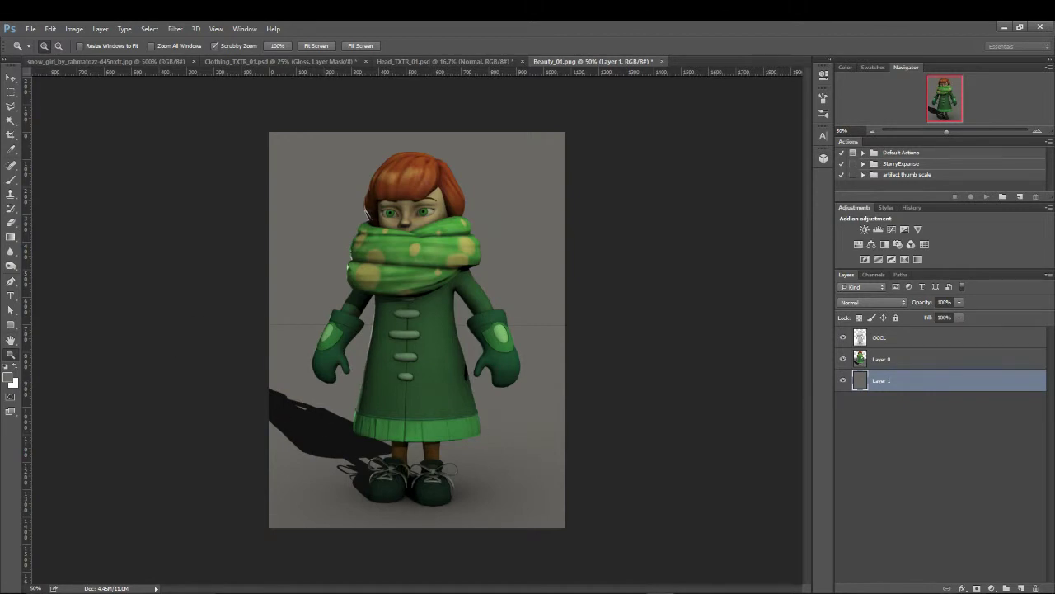
Step: Switch to Maya and create a render layer named Matte from the whole Mid_Res character group
mouse_move(693, 589)
left_click(754, 556)
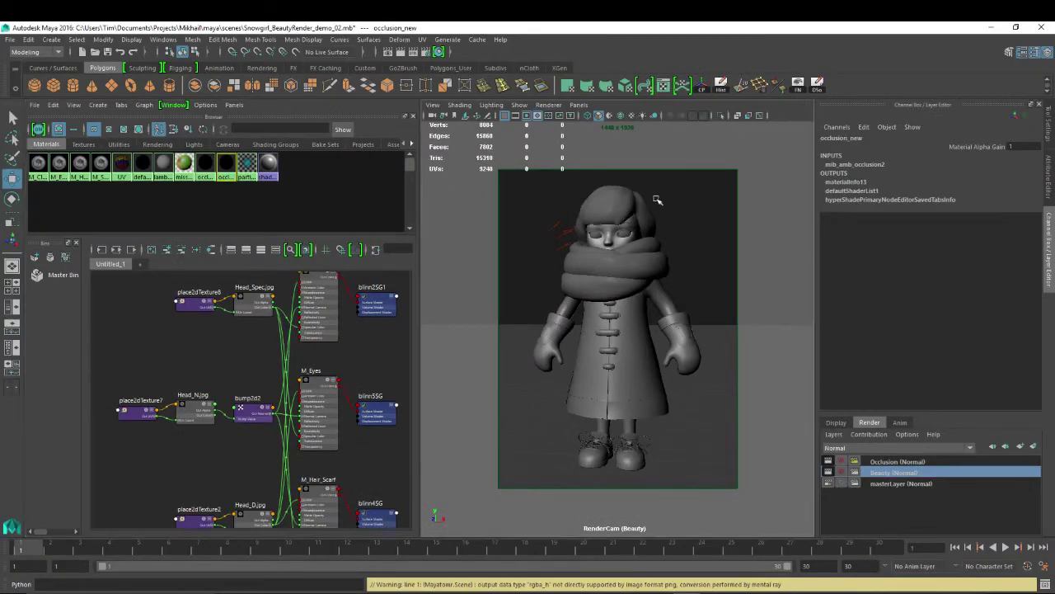
left_click(615, 205)
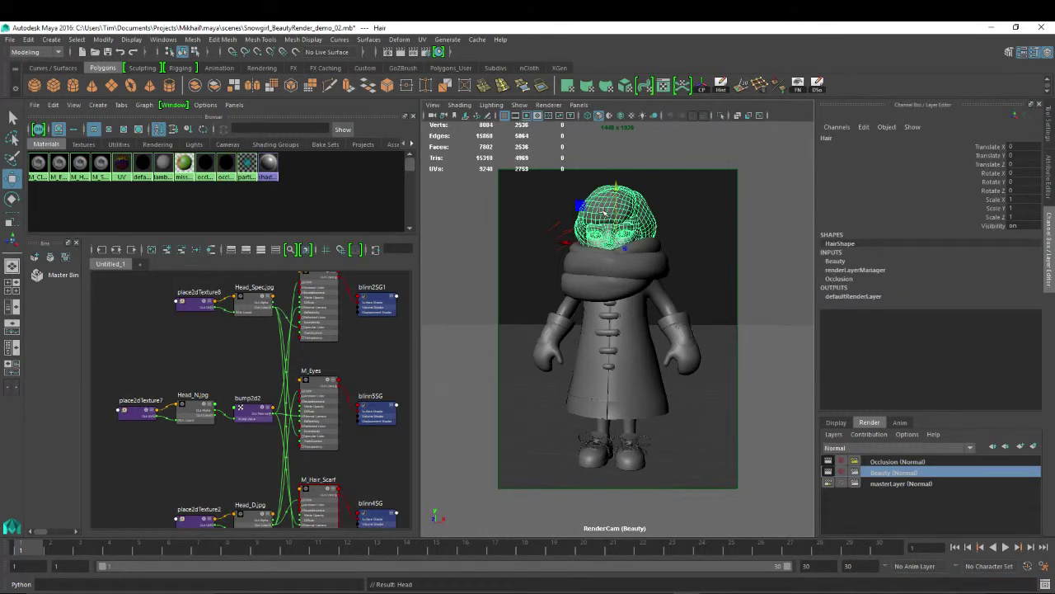
key("Up")
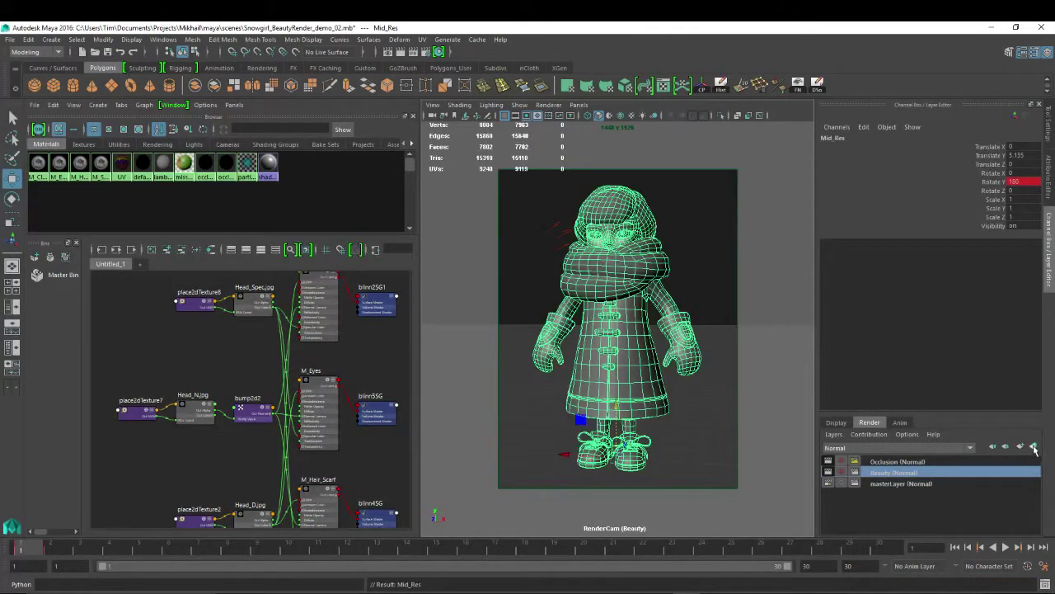
left_click(1020, 446)
double_click(882, 460)
type("Matte")
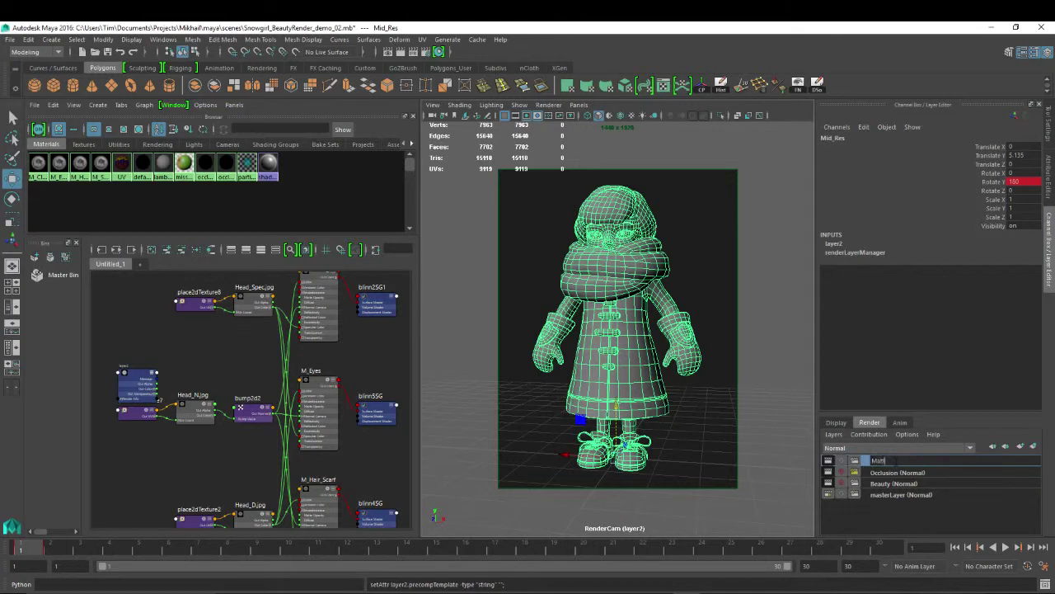
key("Return")
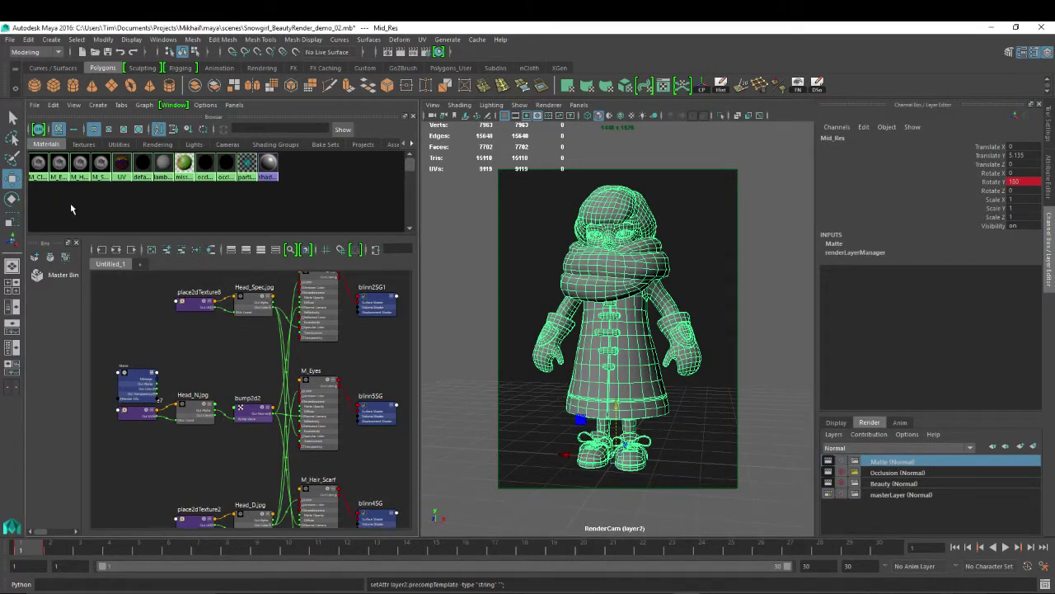
Step: Assign a new Surface Shader to the character in the Matte layer and set its Out Color to white
right_click(608, 262)
mouse_move(614, 528)
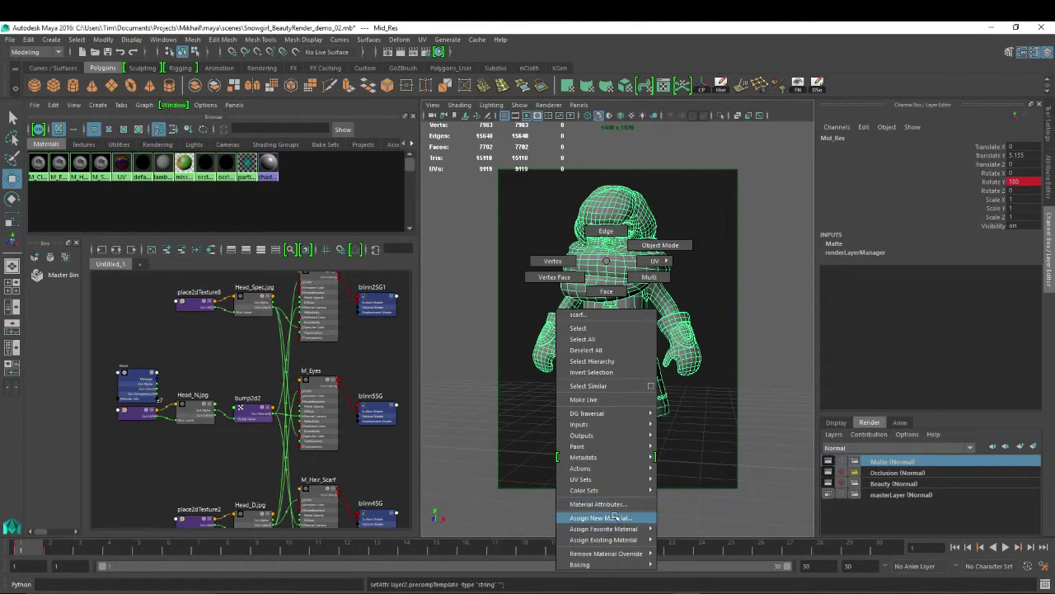
left_click(618, 518)
type("sur")
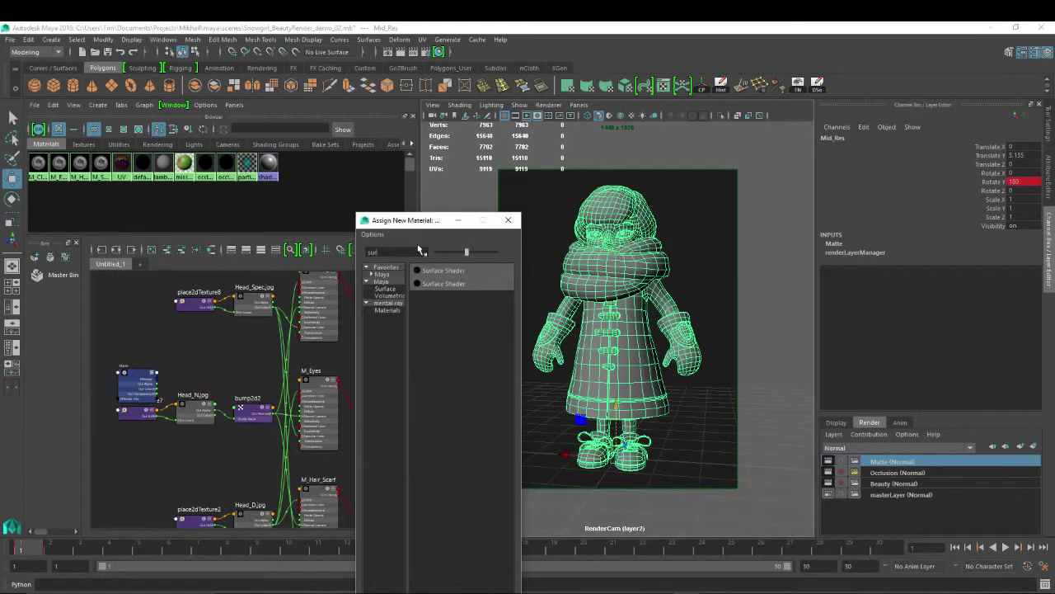
left_click(437, 272)
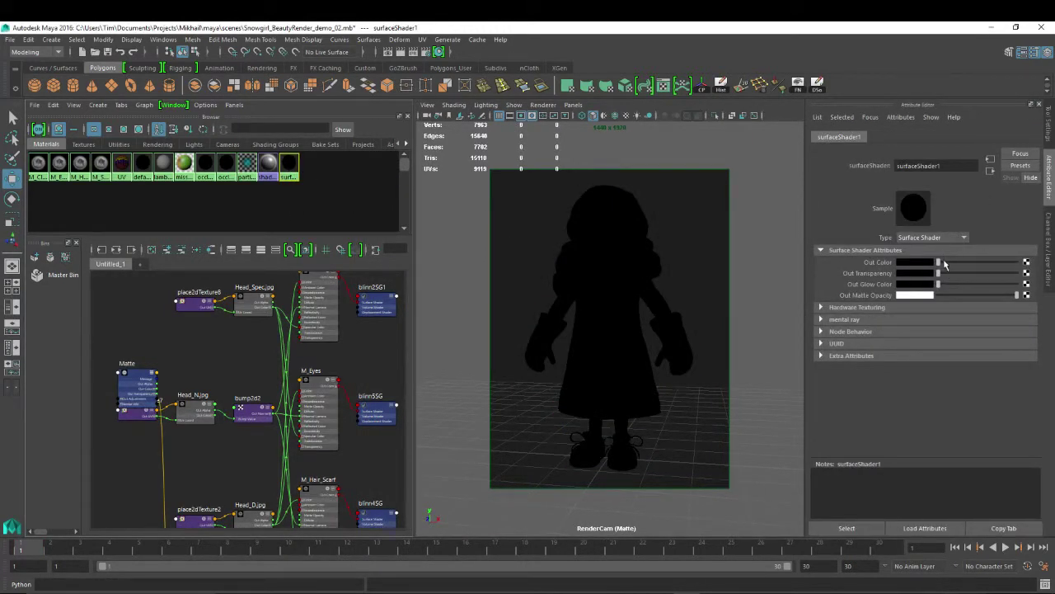
left_click_drag(946, 264, 1022, 262)
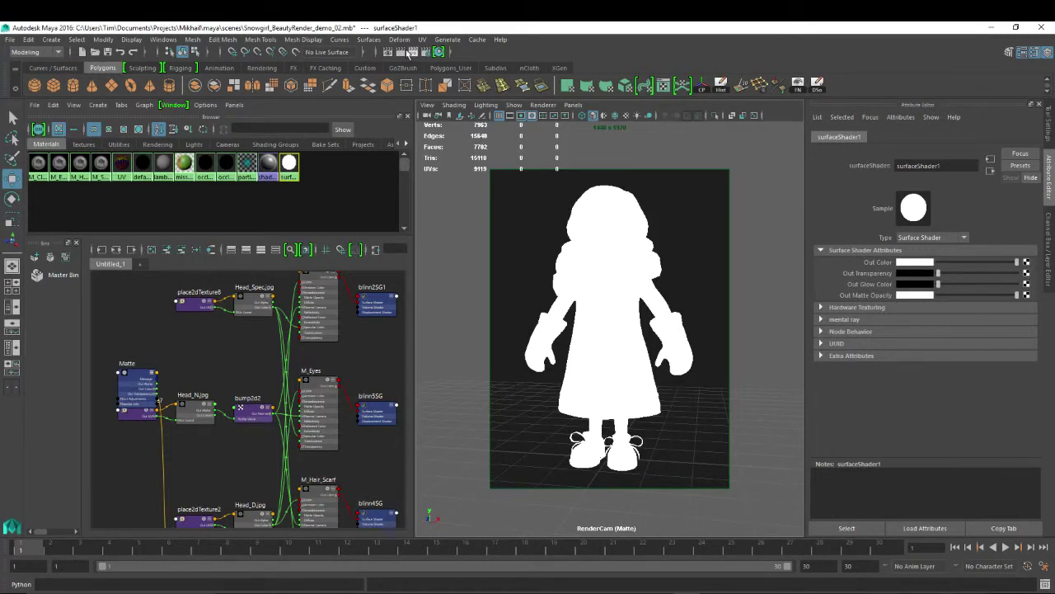
Step: Render the Matte layer and save the image as a PNG named Matte in the Beauty_Front_01 folder
left_click(401, 53)
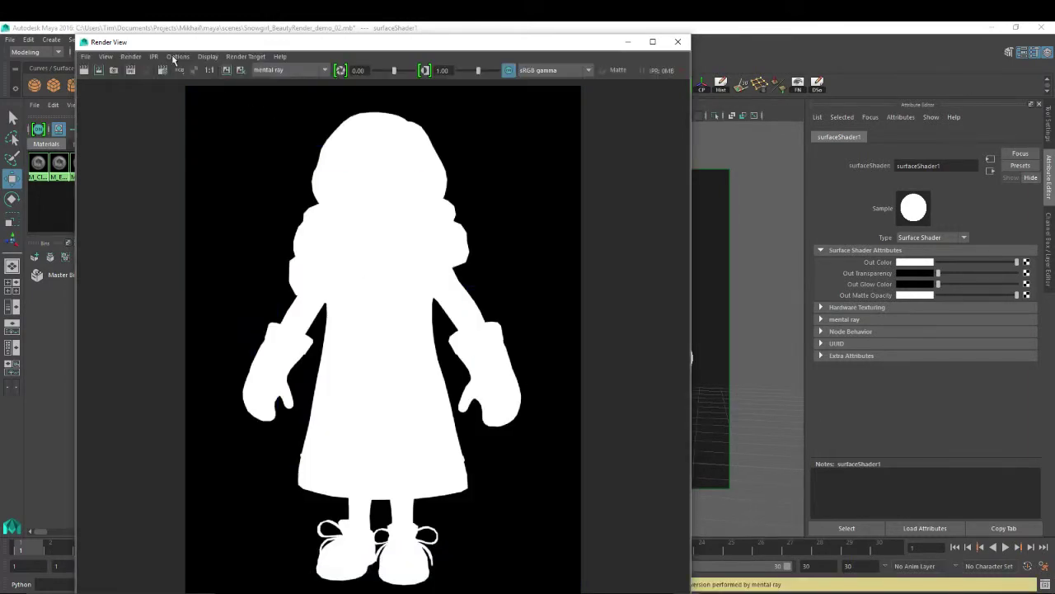
left_click(85, 58)
left_click(107, 88)
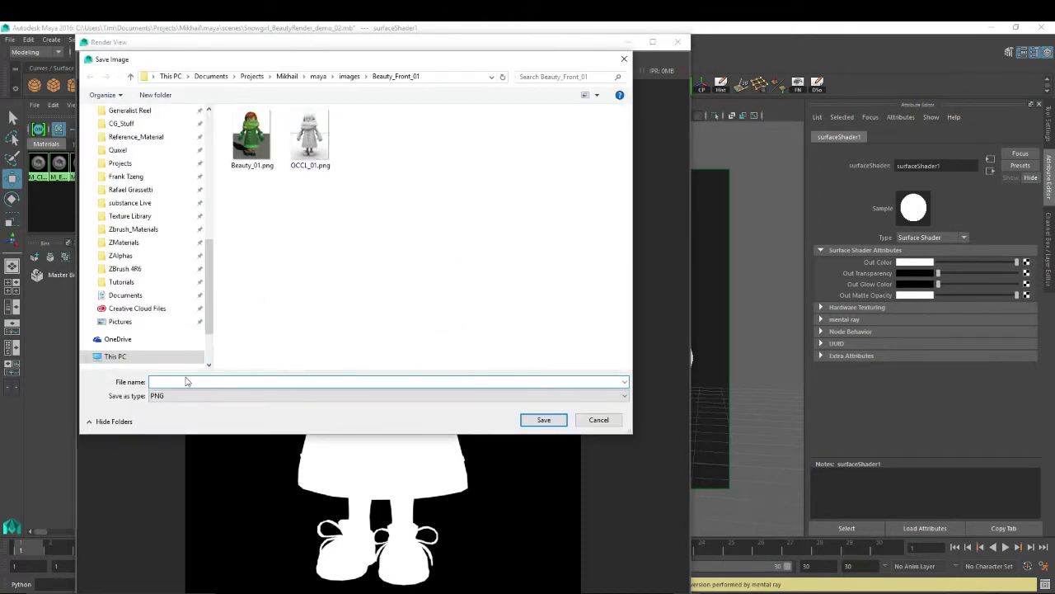
type("Matte")
key("Return")
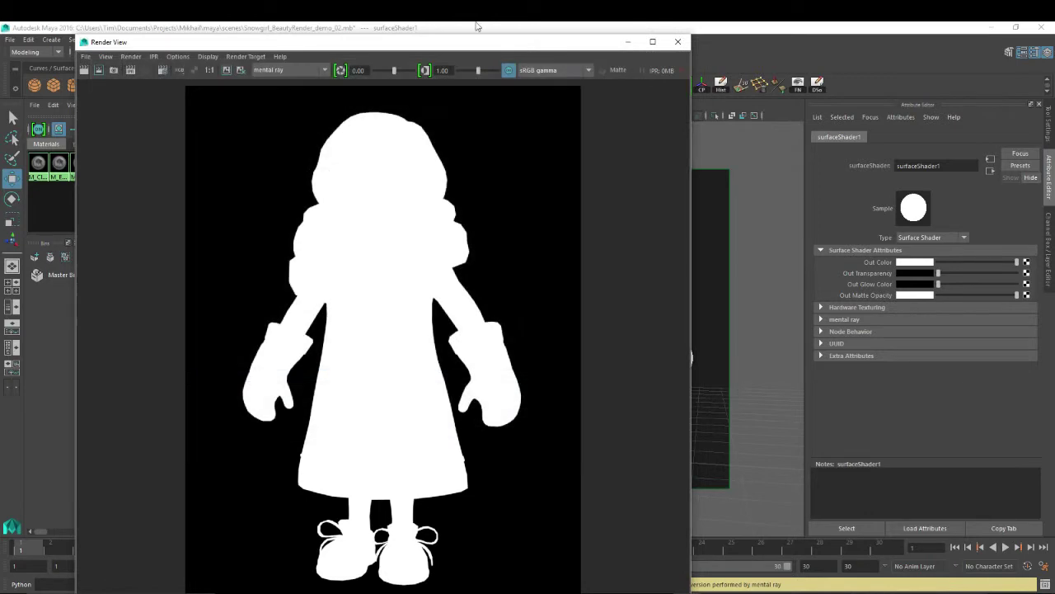
Step: Switch back to Photoshop and open Matte.png
key("alt+Tab")
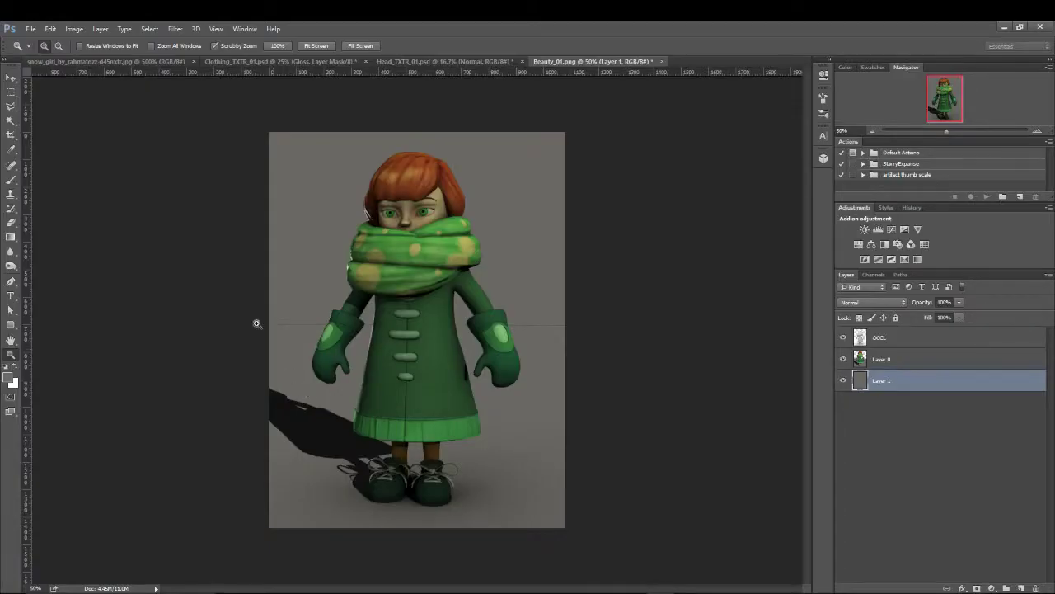
left_click(33, 29)
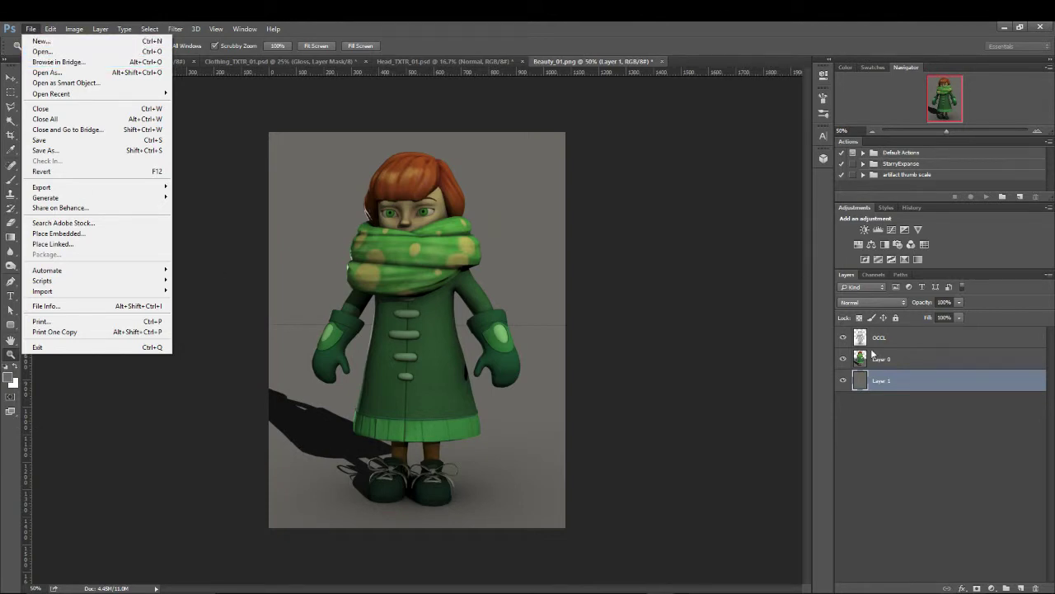
left_click(913, 345)
left_click(915, 384)
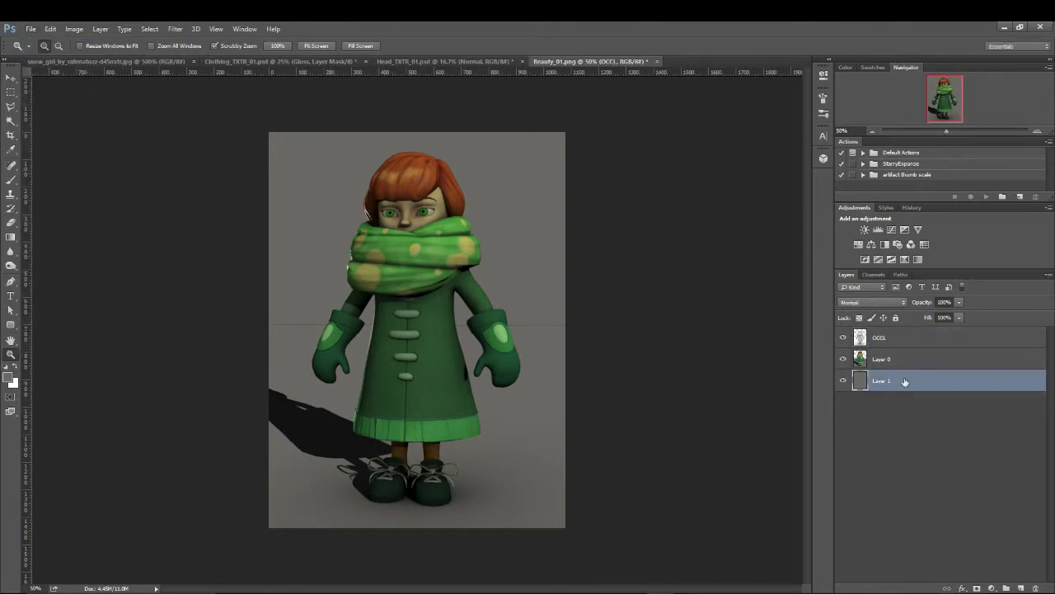
left_click(30, 28)
left_click(34, 39)
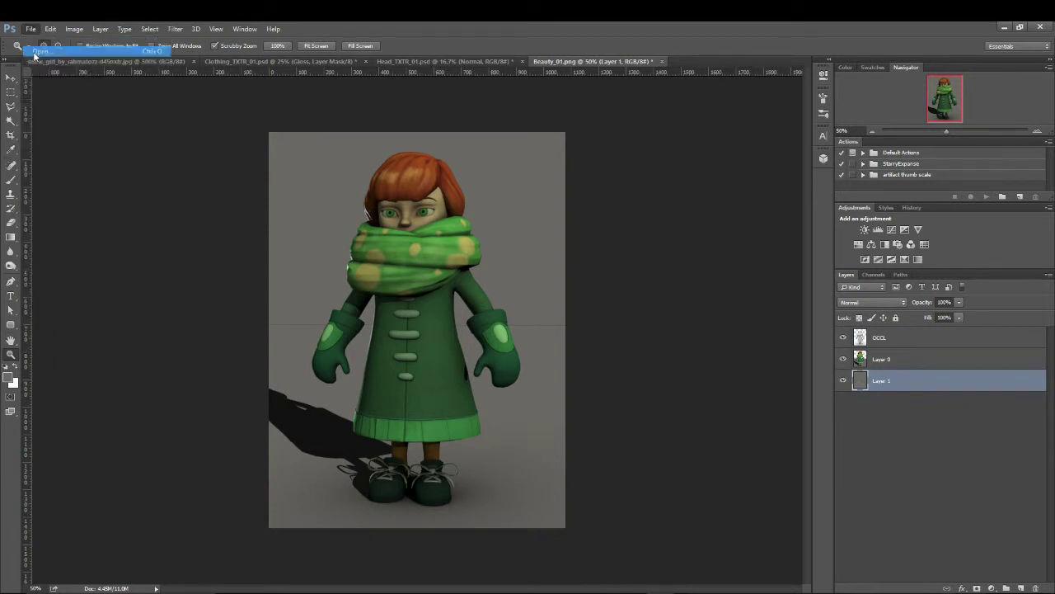
double_click(346, 152)
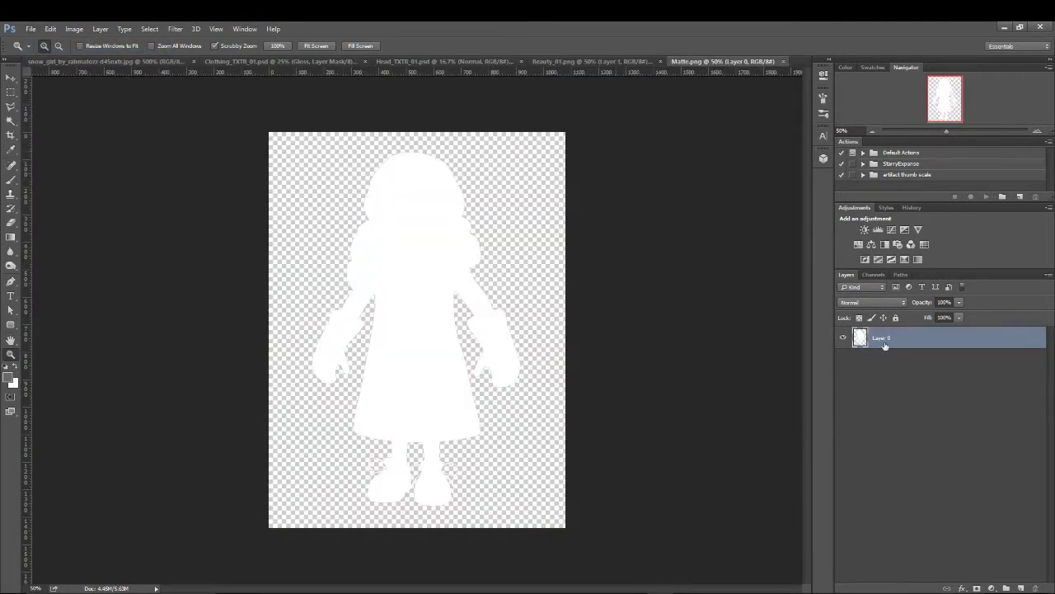
Step: Add a new layer beneath the white silhouette and fill it with black
left_click(1020, 588)
left_click_drag(921, 346, 919, 368)
key("d")
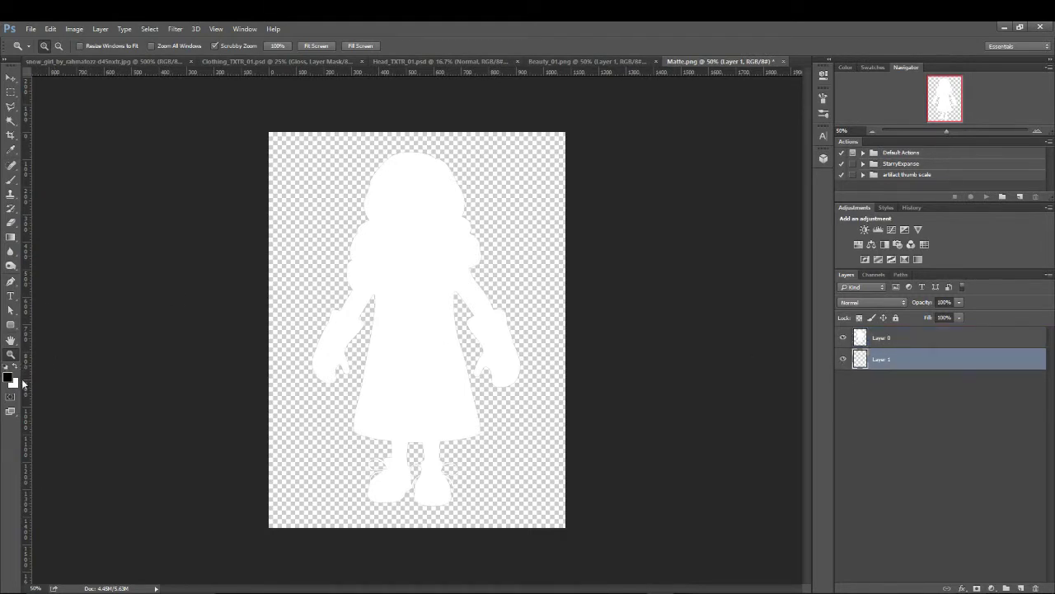
key("shift+F5")
left_click(609, 192)
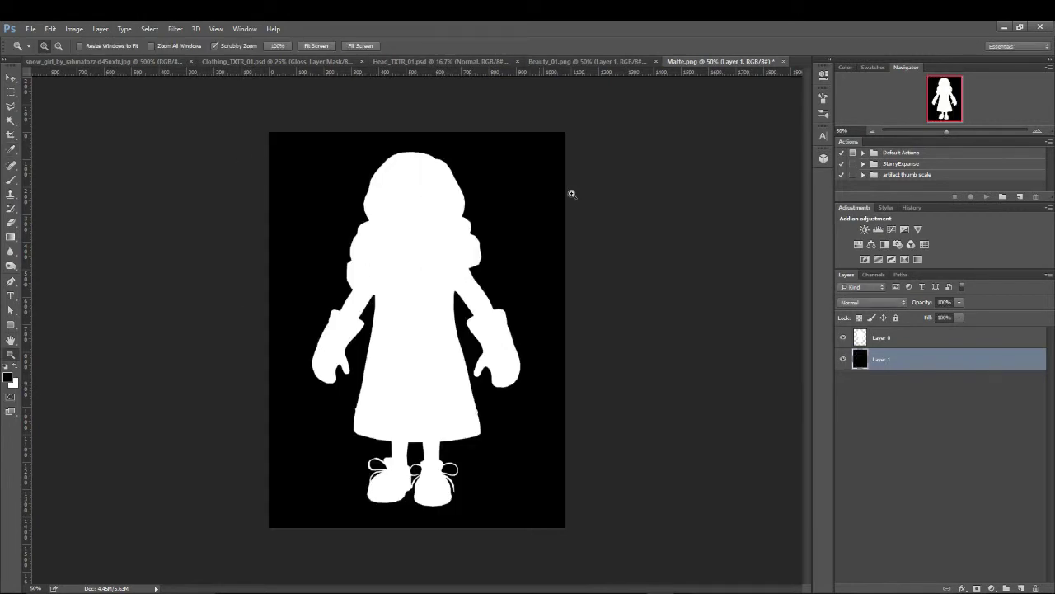
Step: Merge the white silhouette layer and the black background layer into one
left_click(938, 341, "shift")
right_click(933, 338)
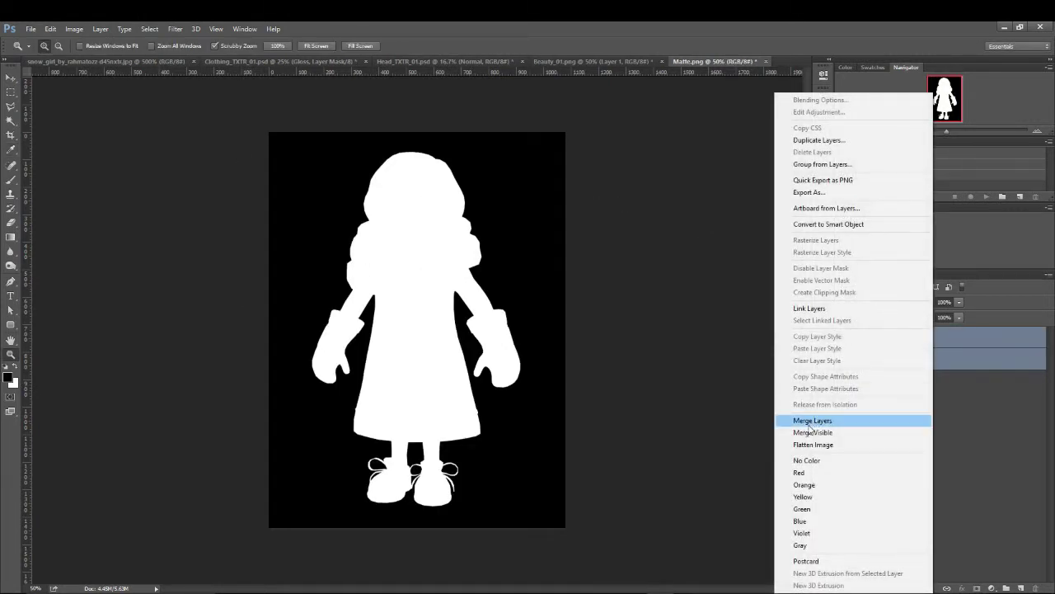
left_click(825, 421)
Step: Copy the merged matte image into Beauty_01.png above the grey fill layer and name the pasted layer Matte
key("ctrl+a")
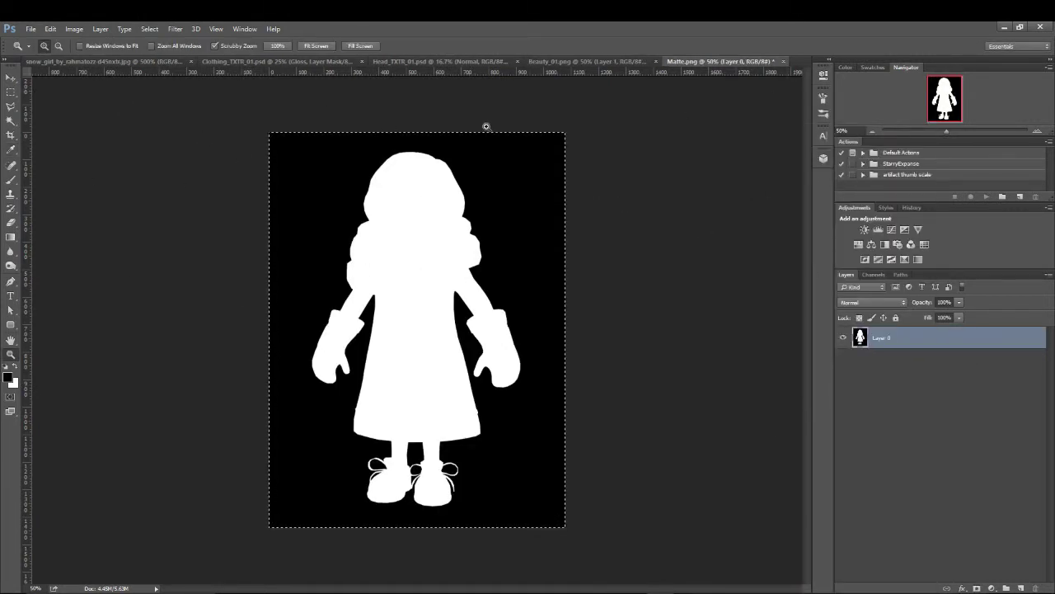
left_click(569, 60)
key("ctrl+v")
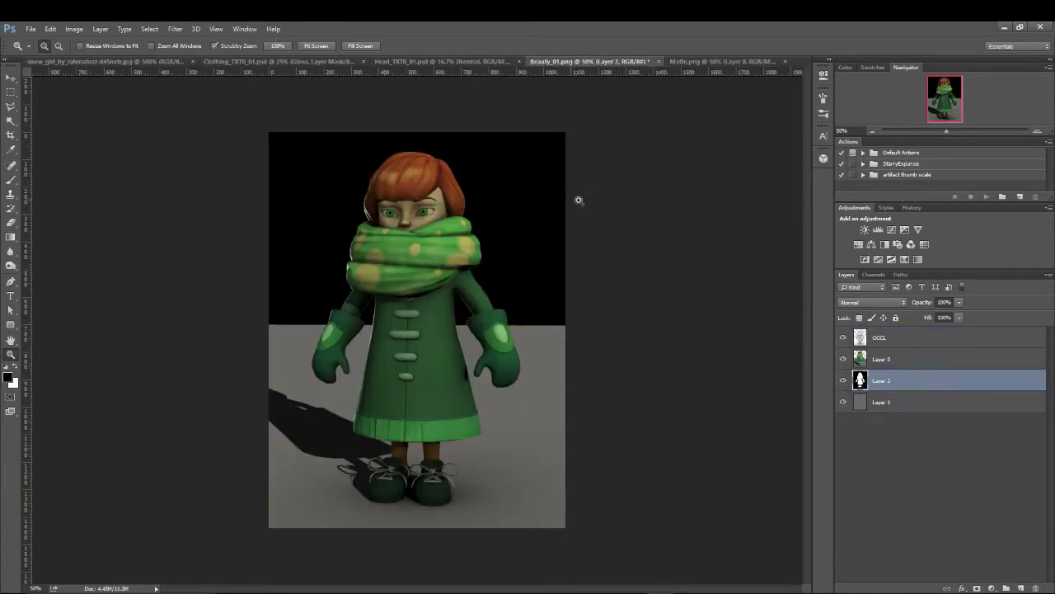
double_click(876, 387)
type("Matte")
key("Return")
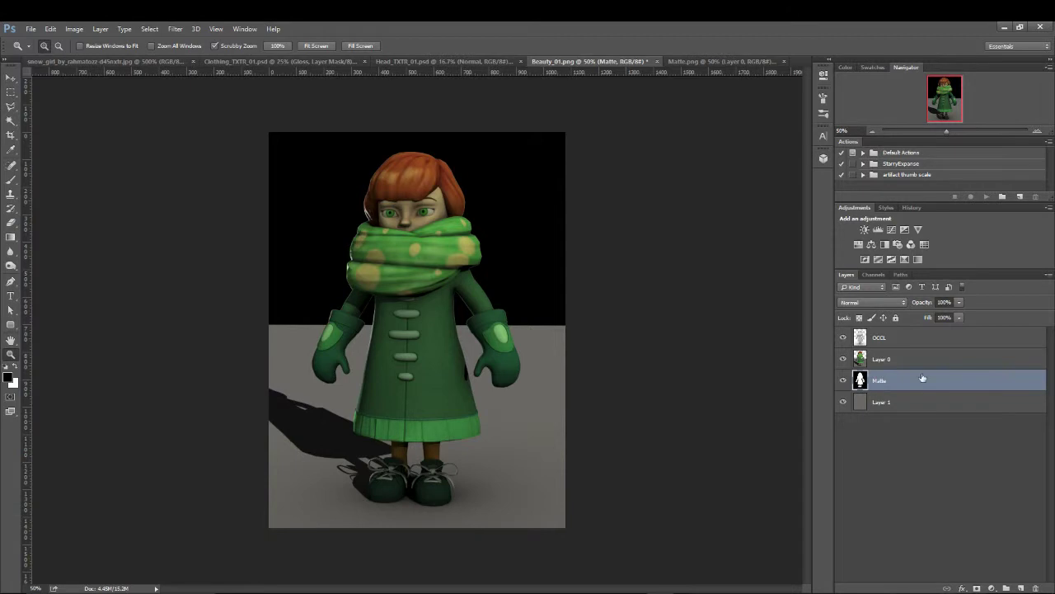
Step: Group the OCCL and beauty render layers together and expand the group
left_click(915, 341)
left_click(958, 363, "shift")
left_click_drag(958, 363, 1007, 587)
left_click(856, 333)
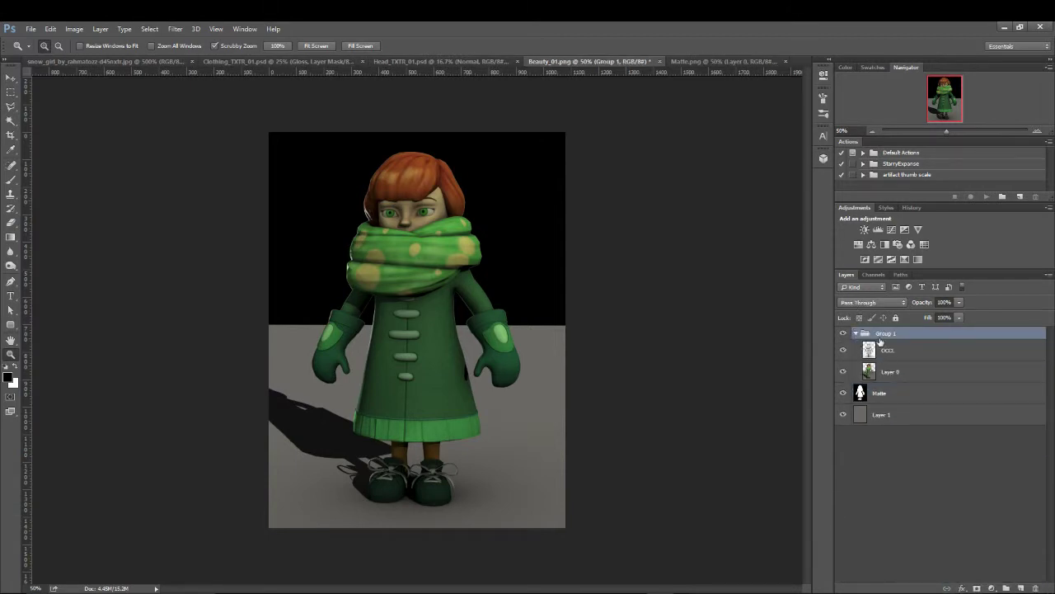
Step: Add a blank layer mask to the beauty render layer, Layer 0, inside the group
left_click(904, 393)
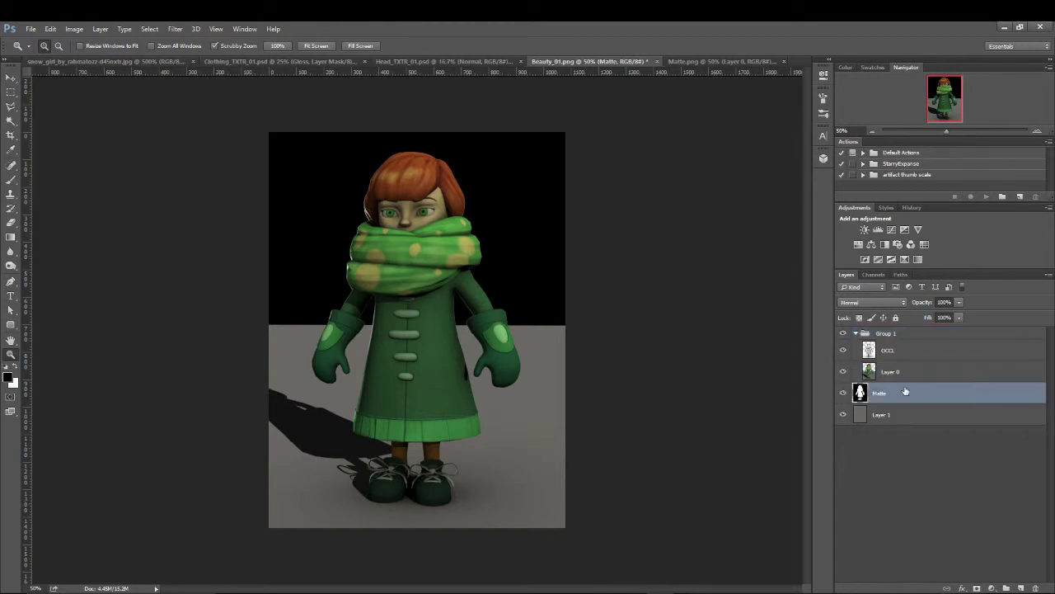
left_click(914, 373)
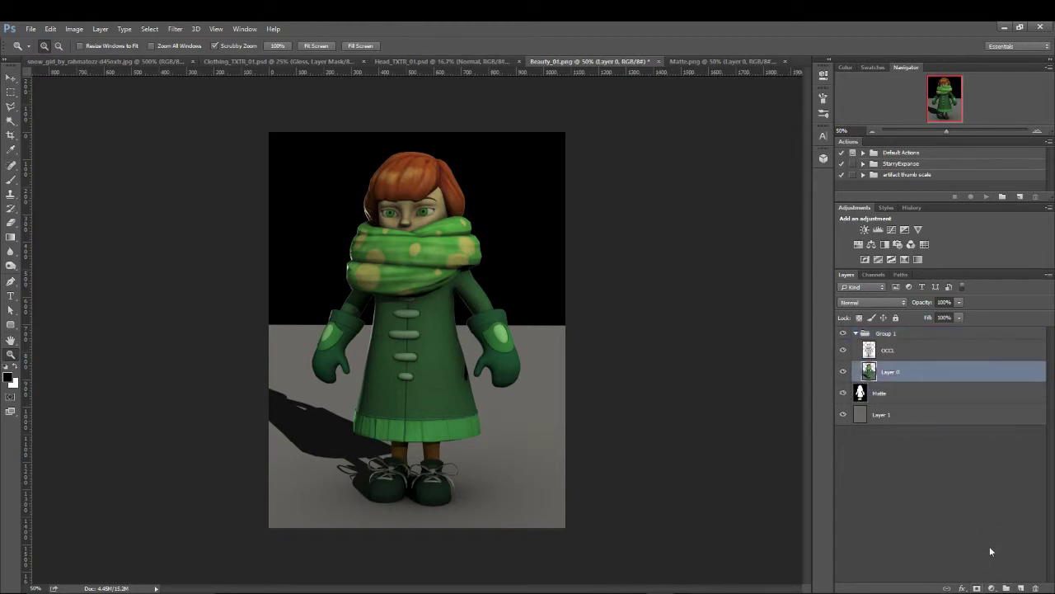
left_click(978, 587)
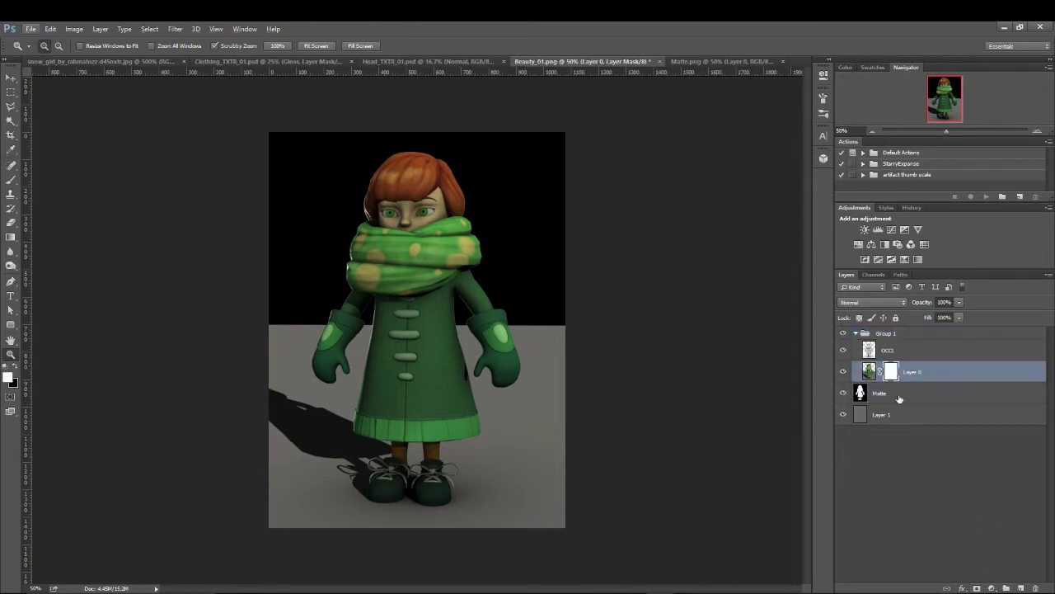
Step: Copy the whole Matte layer image into Layer 0's layer mask and clear the selection
left_click(902, 396)
key("ctrl+a")
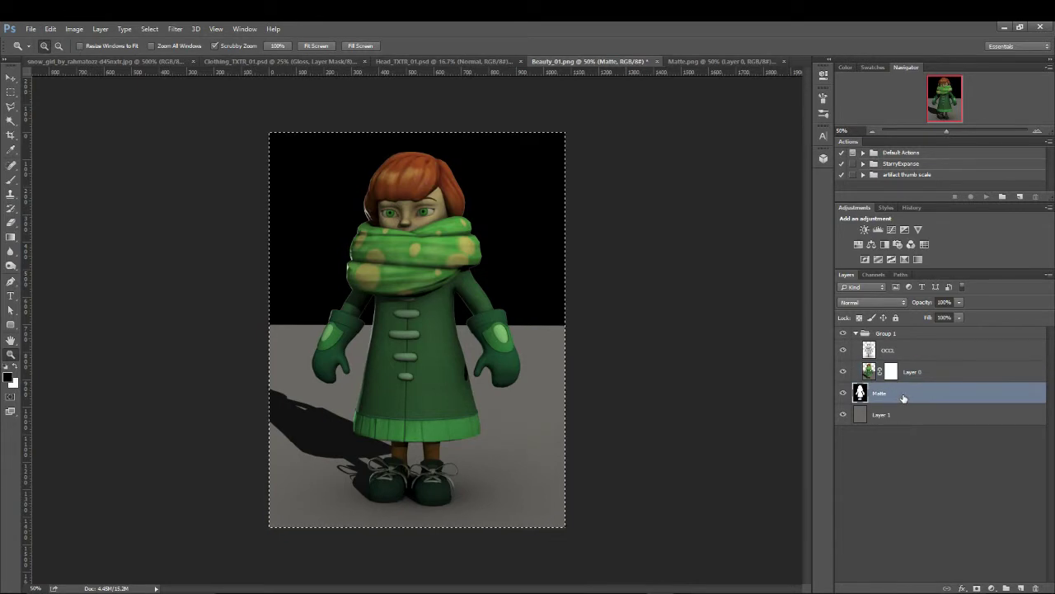
left_click(891, 372, "alt")
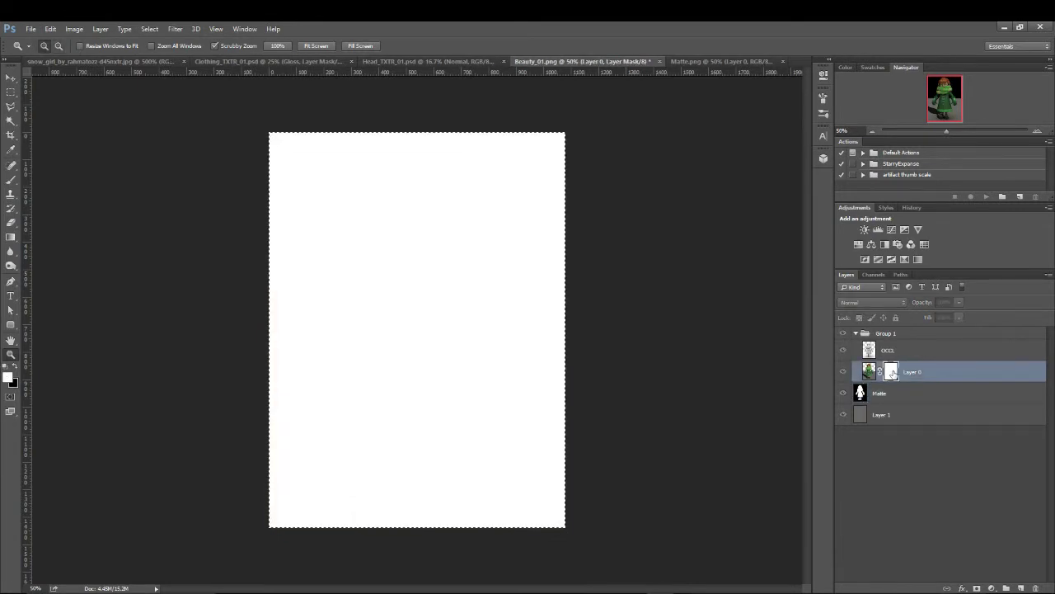
key("ctrl+v")
left_click(892, 372, "alt")
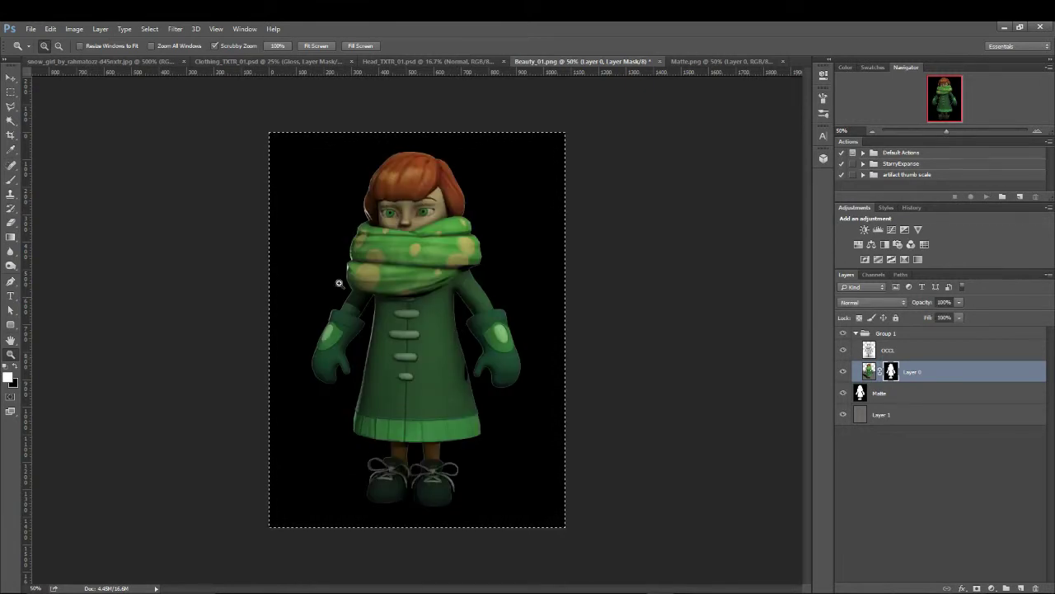
left_click(11, 91)
left_click(86, 138)
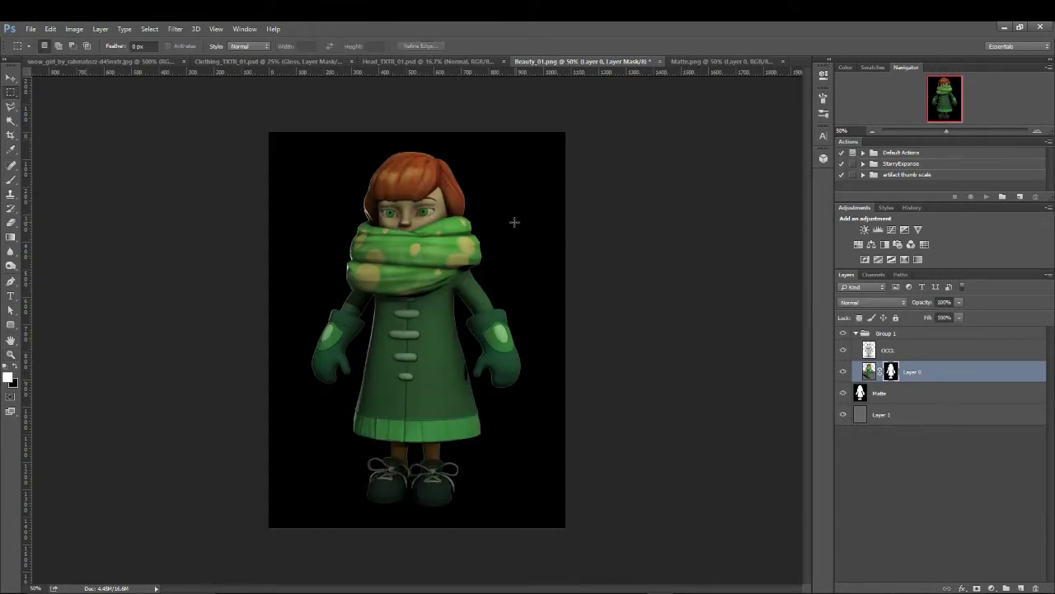
Step: Compare the masked character with and without the OCCL layer
key("z")
left_click(436, 350)
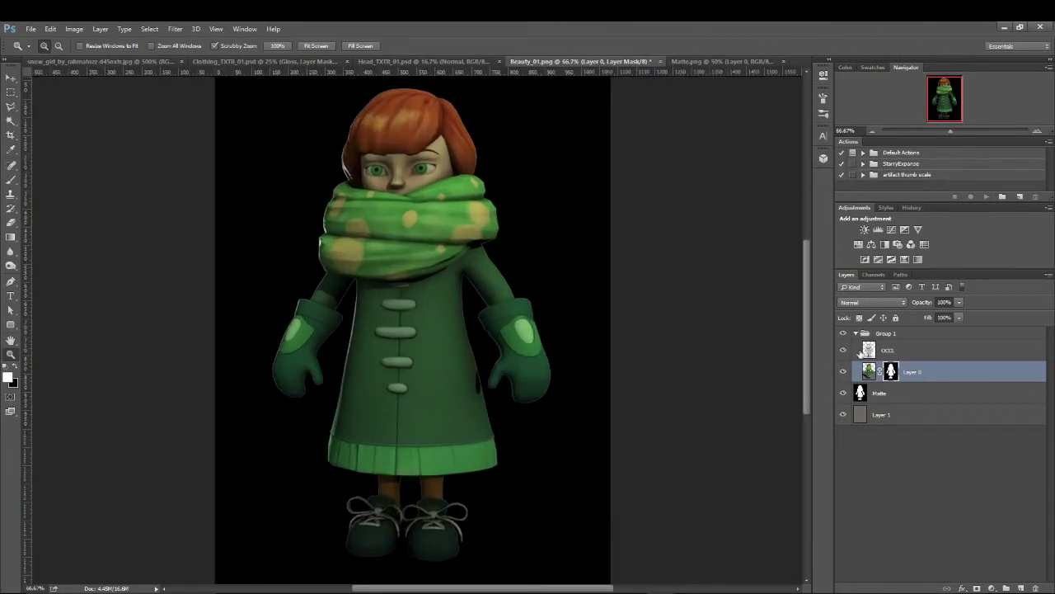
left_click(843, 351)
left_click(842, 351)
Step: Add a Levels adjustment layer directly above the masked beauty layer inside the group
key("alt+bracketleft")
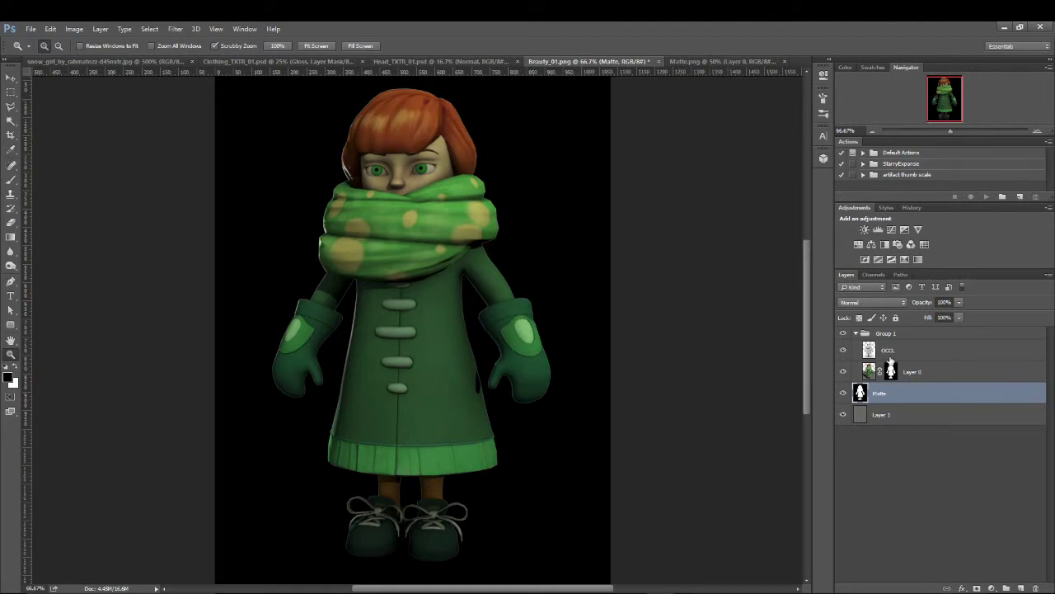
left_click(941, 373)
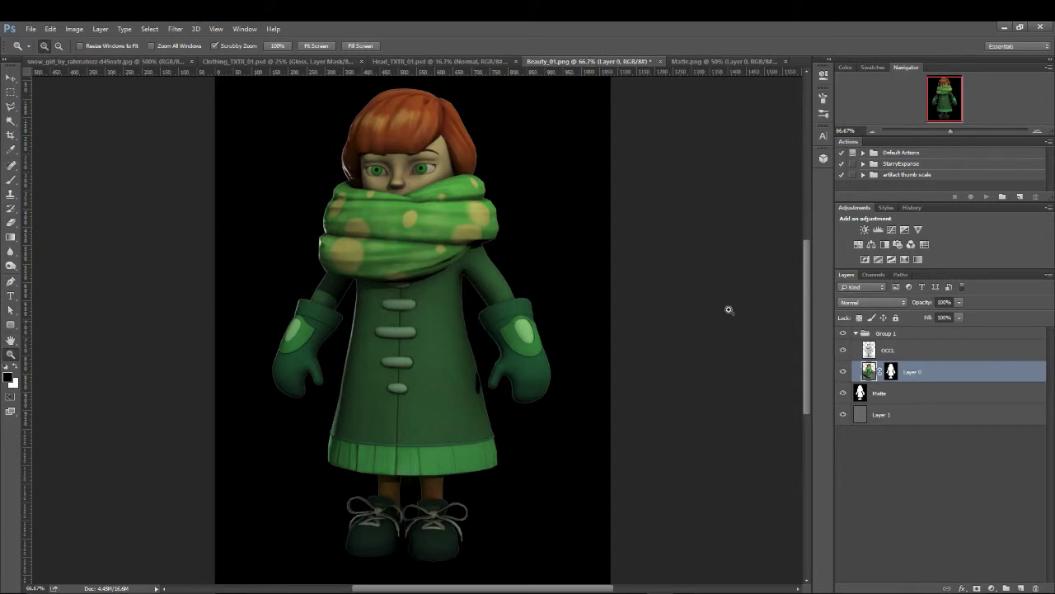
left_click(937, 356)
left_click(947, 369)
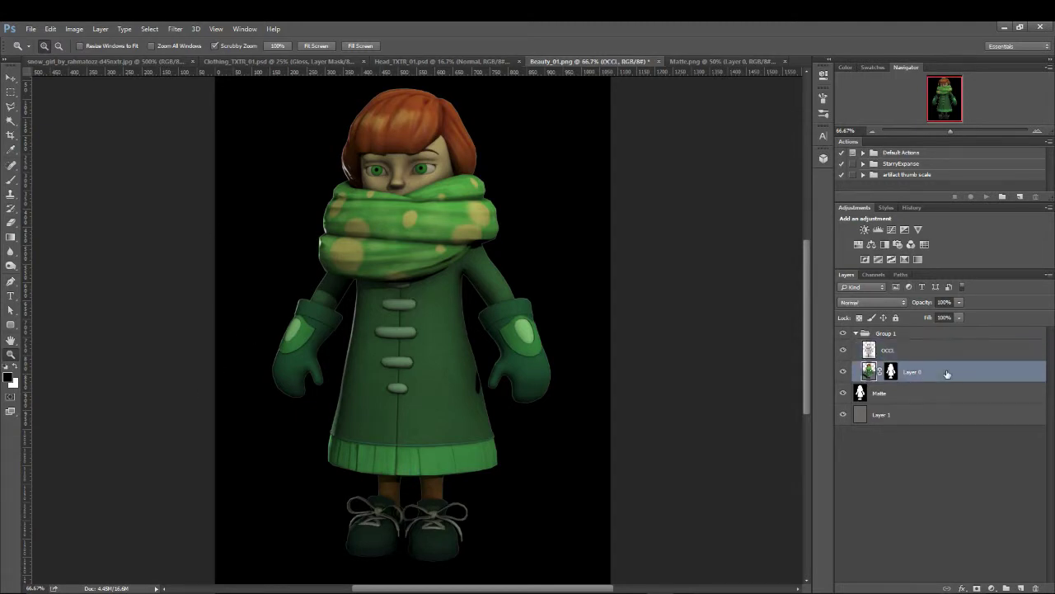
left_click(992, 588)
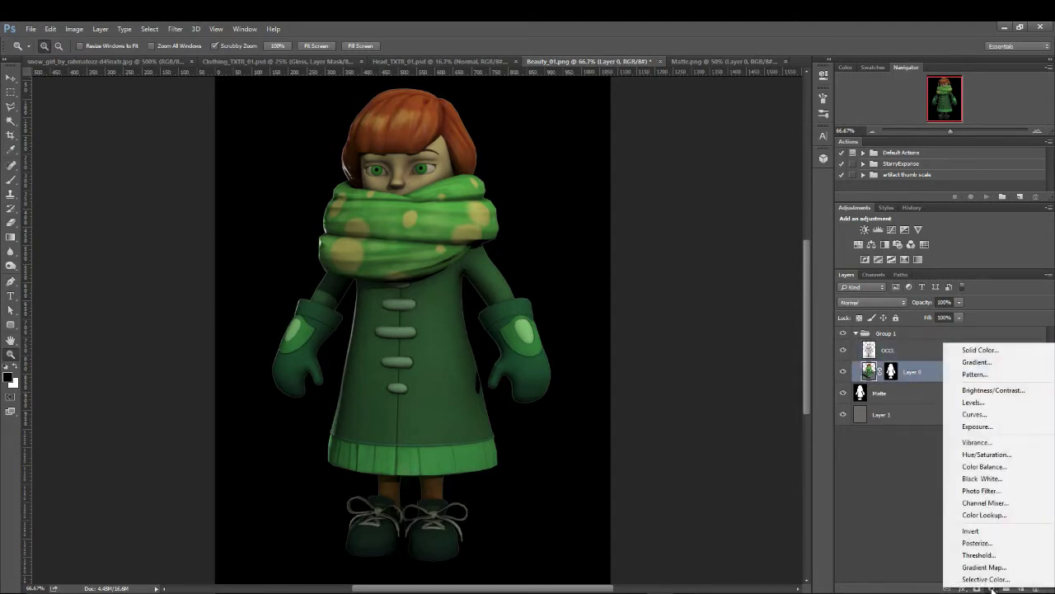
left_click(979, 405)
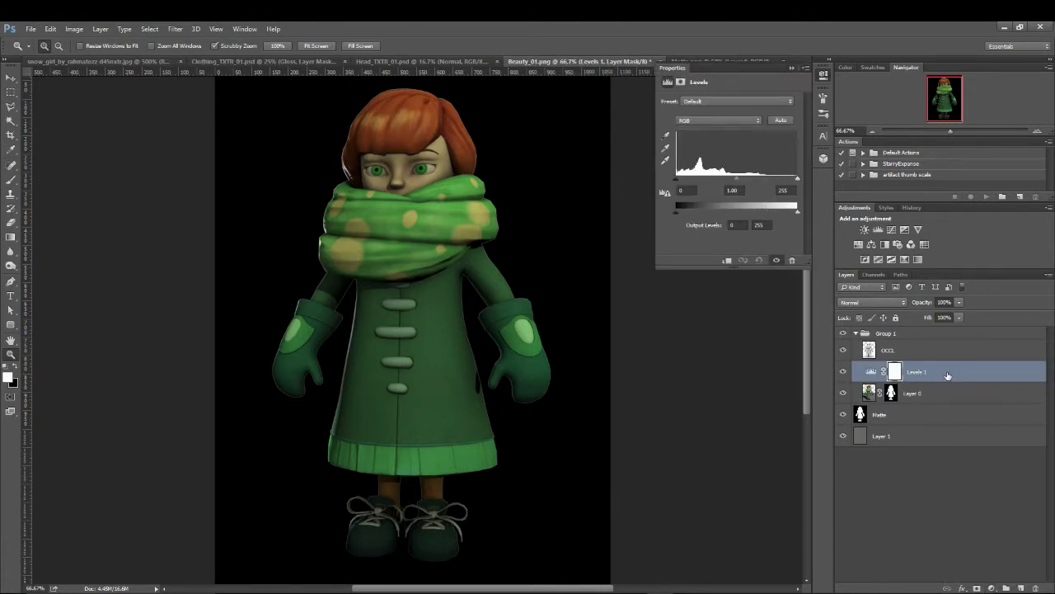
key("ctrl+2")
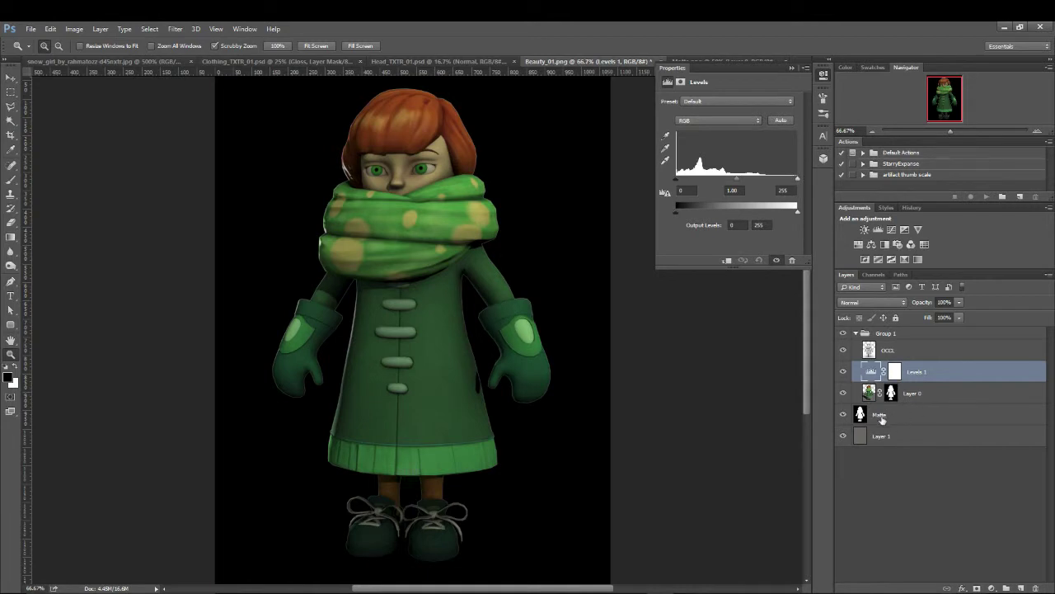
Step: Hide the Matte layer and select the grey background layer, Layer 1
left_click(902, 442)
left_click(907, 415)
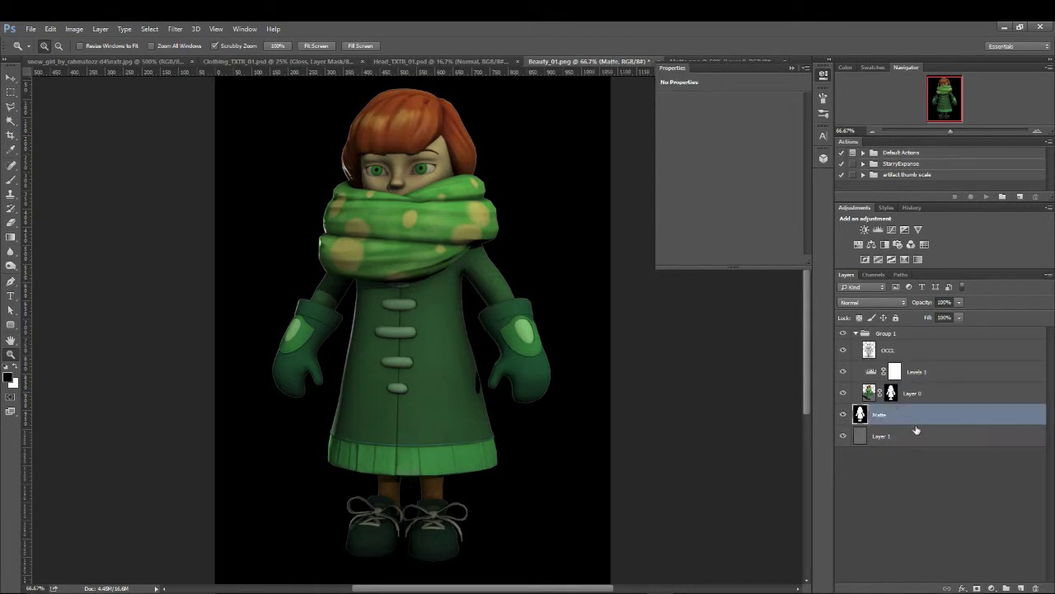
left_click(842, 415)
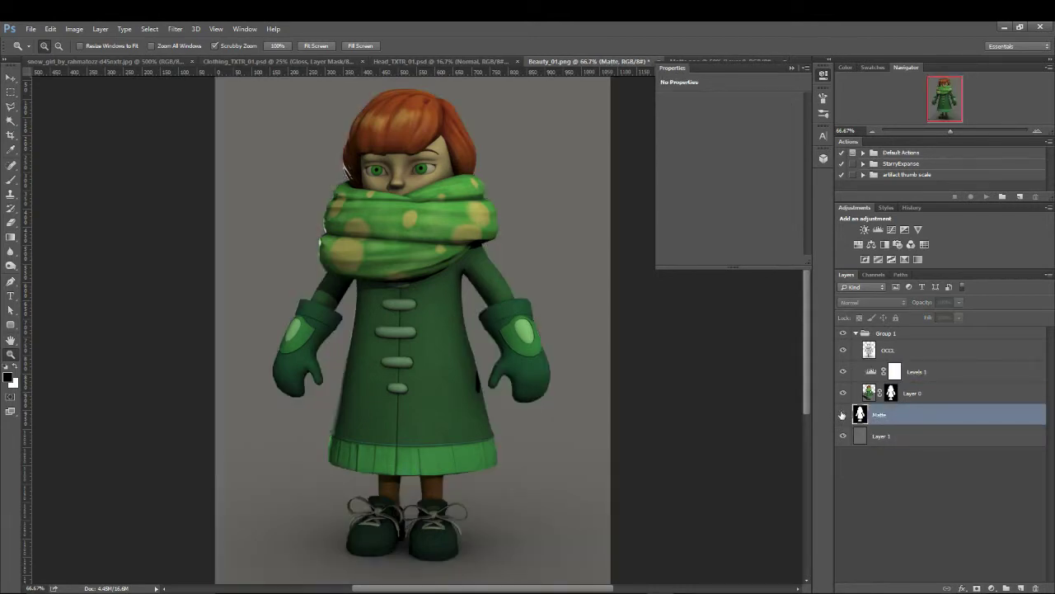
left_click(398, 308, "alt")
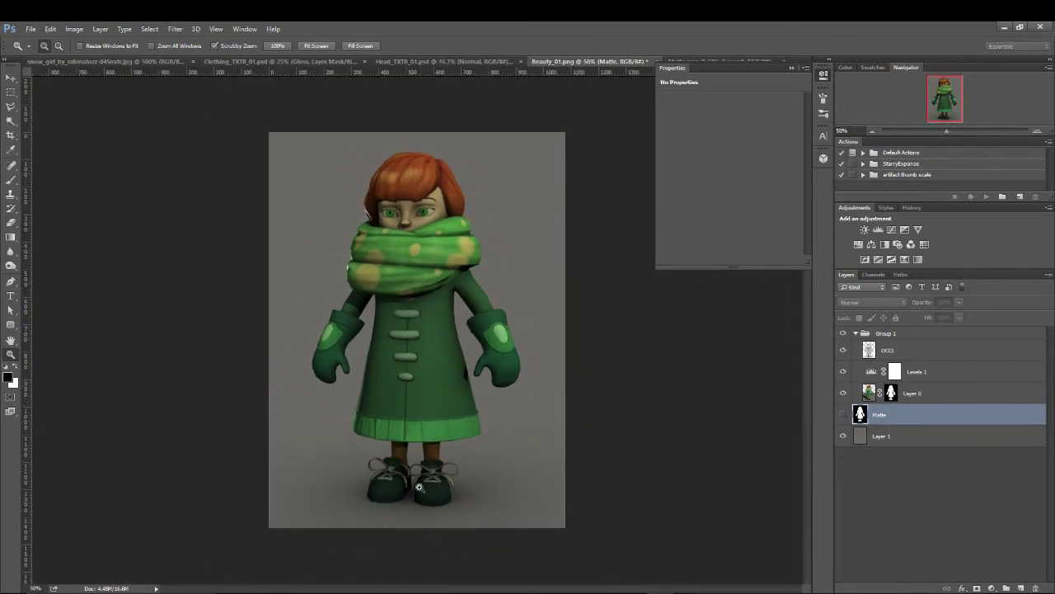
left_click(923, 435)
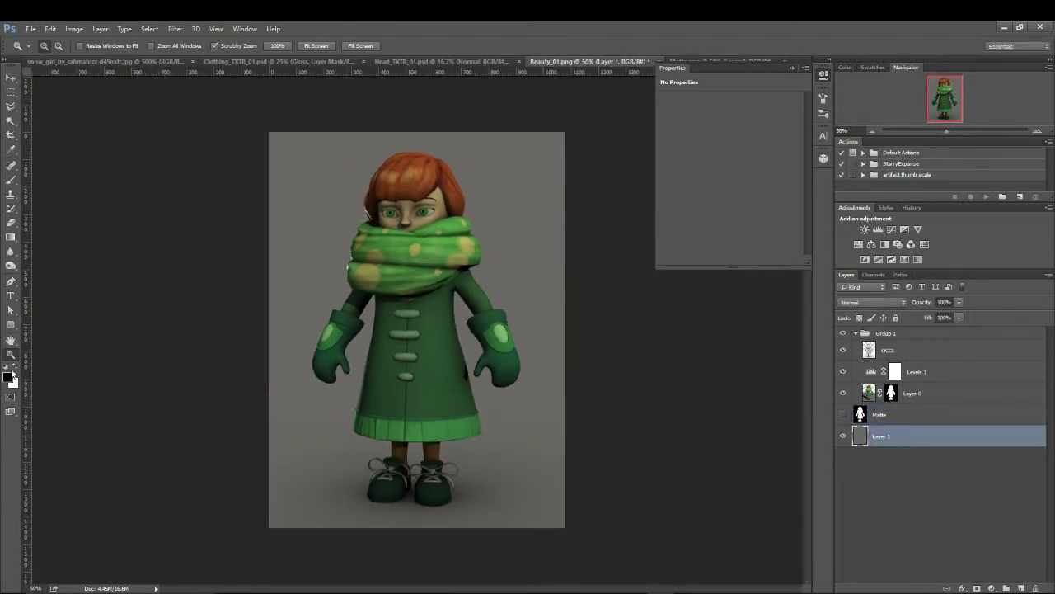
Step: Set the foreground colour to light cyan a9e3ec
left_click(8, 381)
left_click(492, 429)
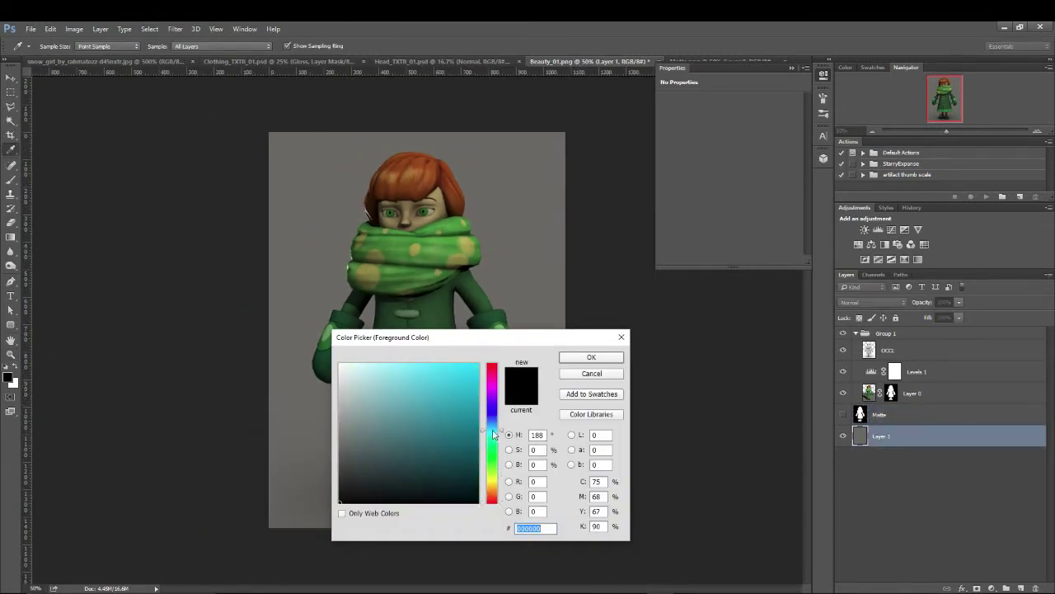
left_click(412, 391)
left_click_drag(412, 391, 379, 373)
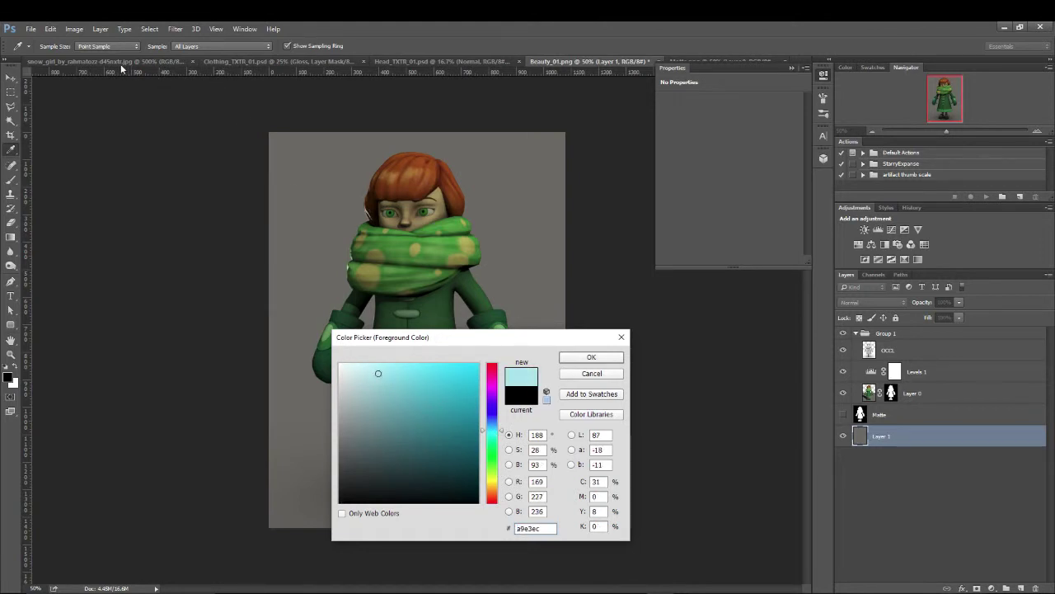
left_click(591, 357)
key("z")
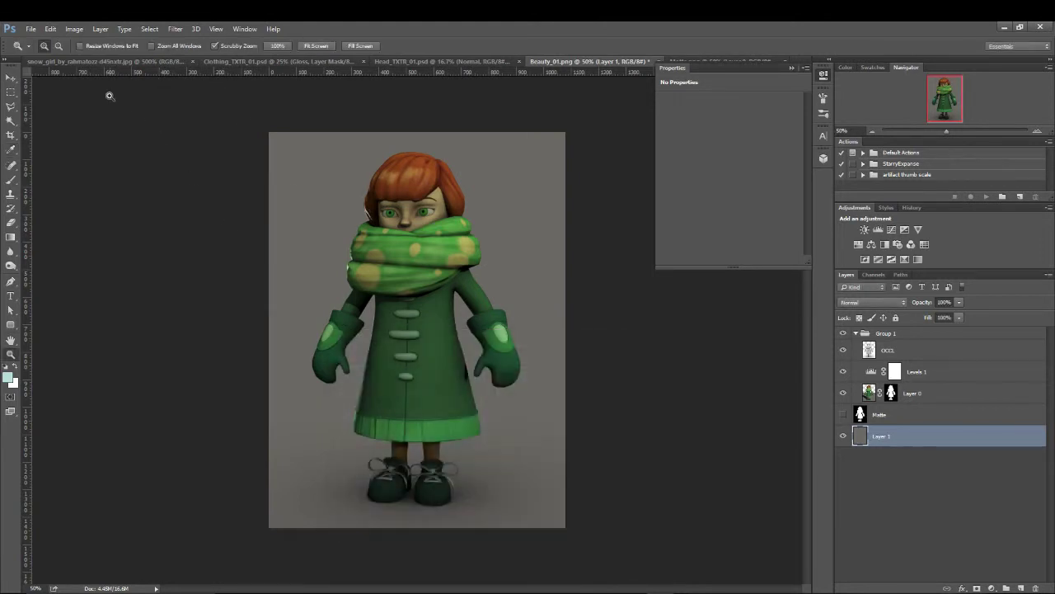
Step: Sample the blue-green background beside the girl in the snow_girl reference image as the foreground colour
left_click(99, 61)
left_click(160, 196, "alt")
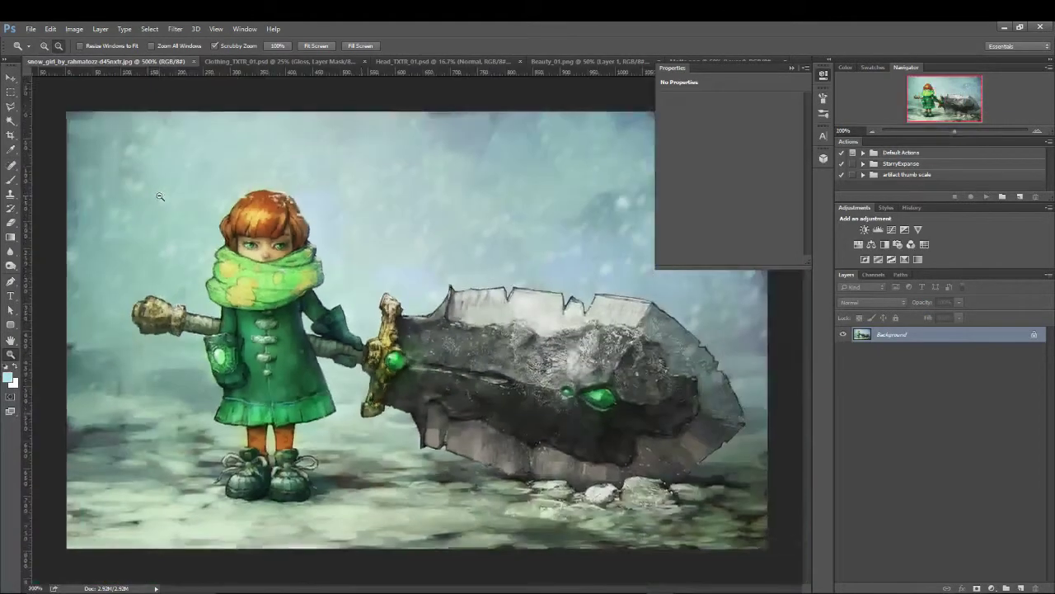
left_click(160, 196, "alt")
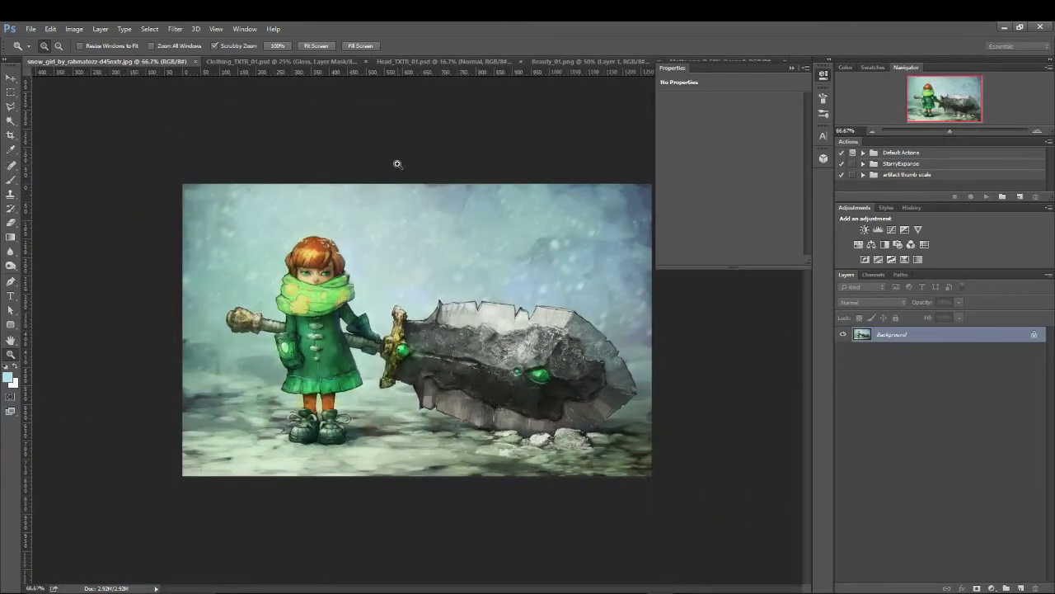
key("i")
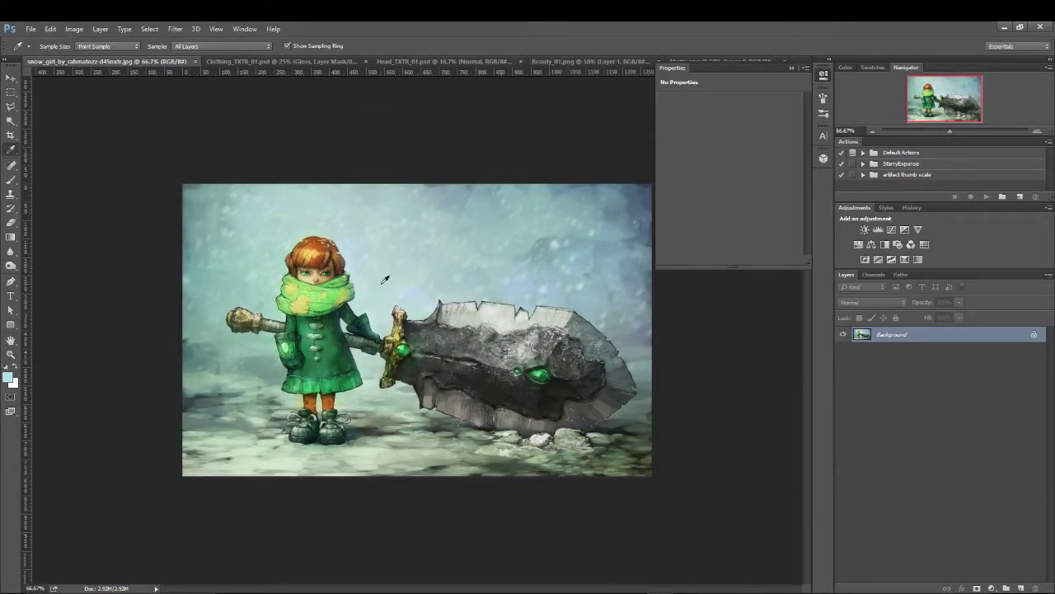
left_click(231, 276)
Step: Return to Beauty_01.png and fill the background Layer 1 with the sampled blue-green foreground colour at 100% opacity
left_click(585, 64)
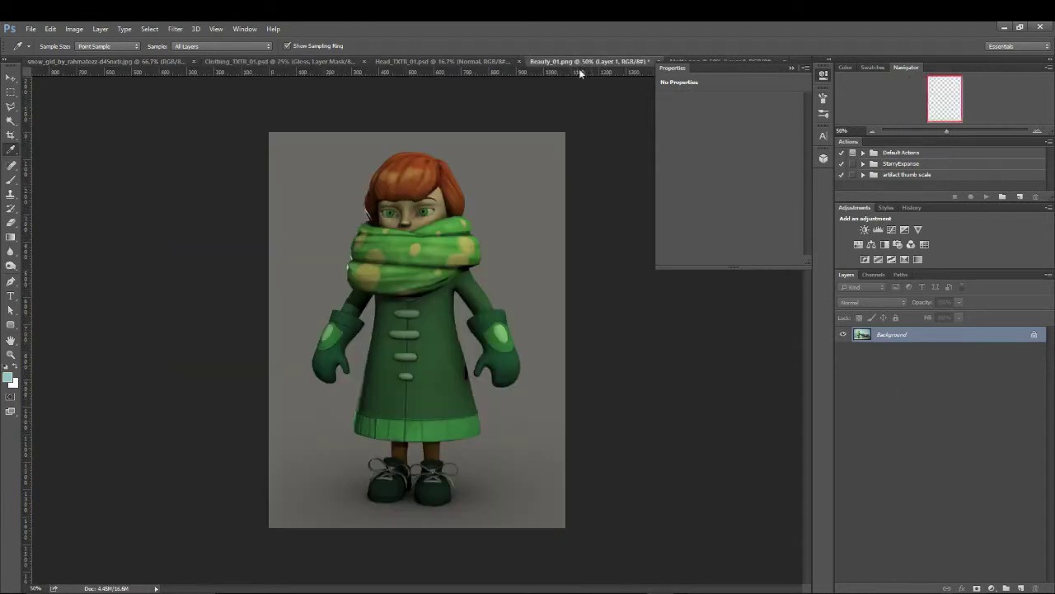
left_click(790, 69)
key("shift+F5")
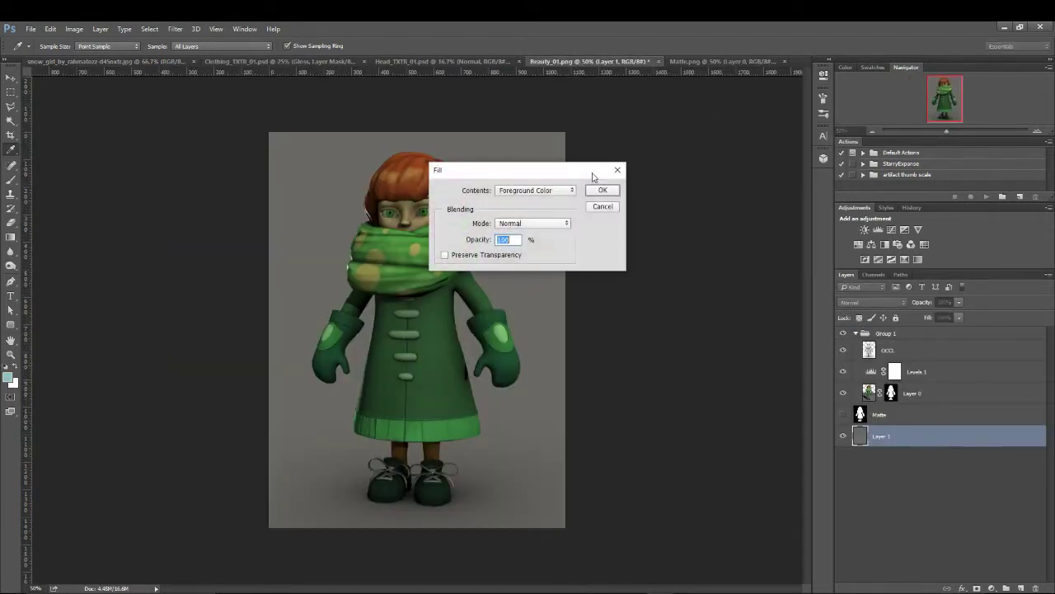
left_click(602, 183)
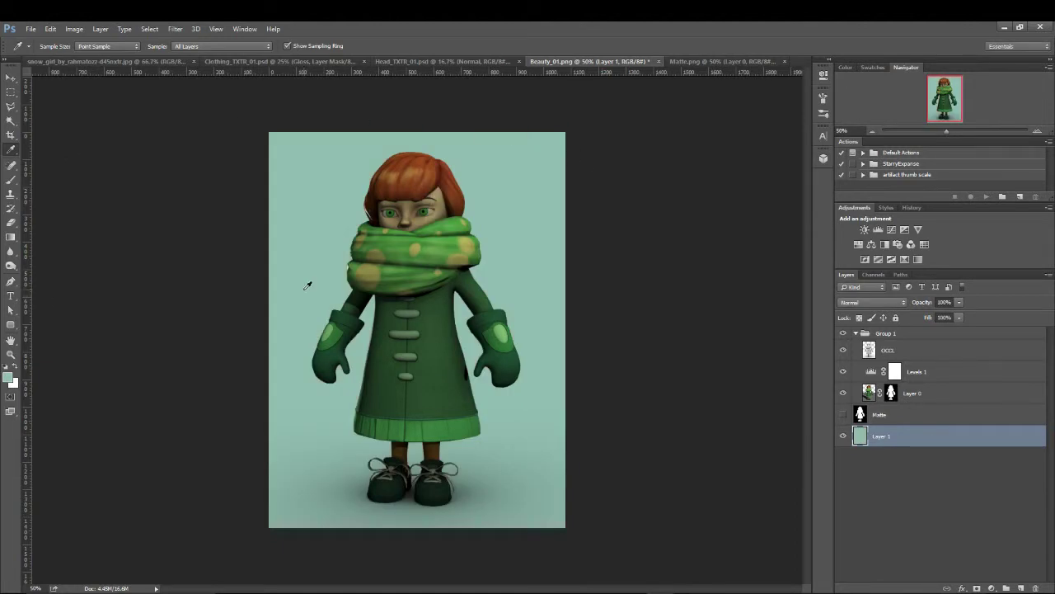
Step: Add a new layer beneath the blue-green background layer and fill it with dark grey 2c2c2c
left_click(1021, 588)
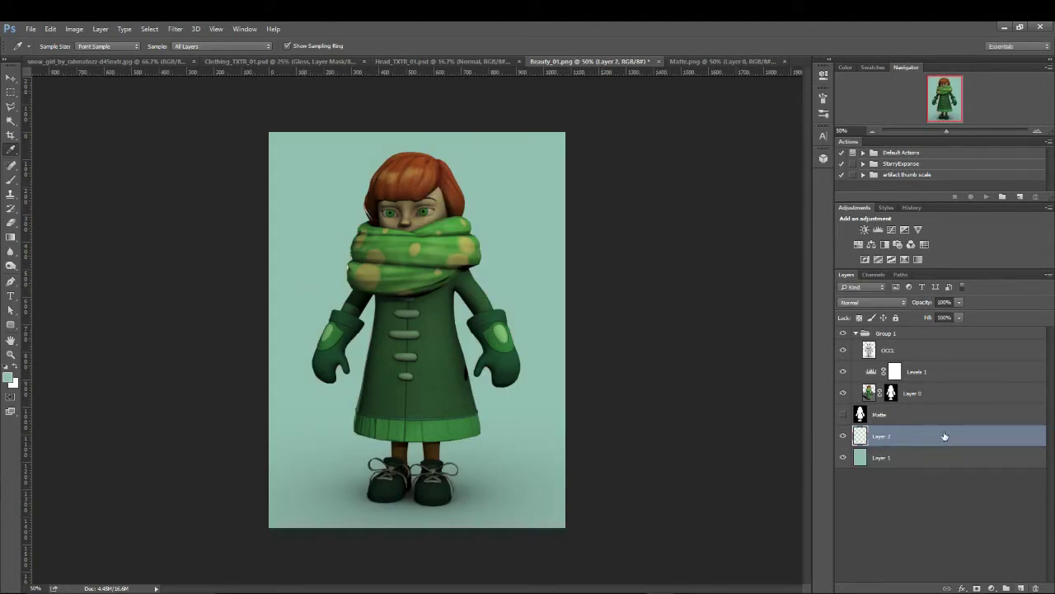
left_click(16, 368)
left_click(9, 379)
type("1c1c1c")
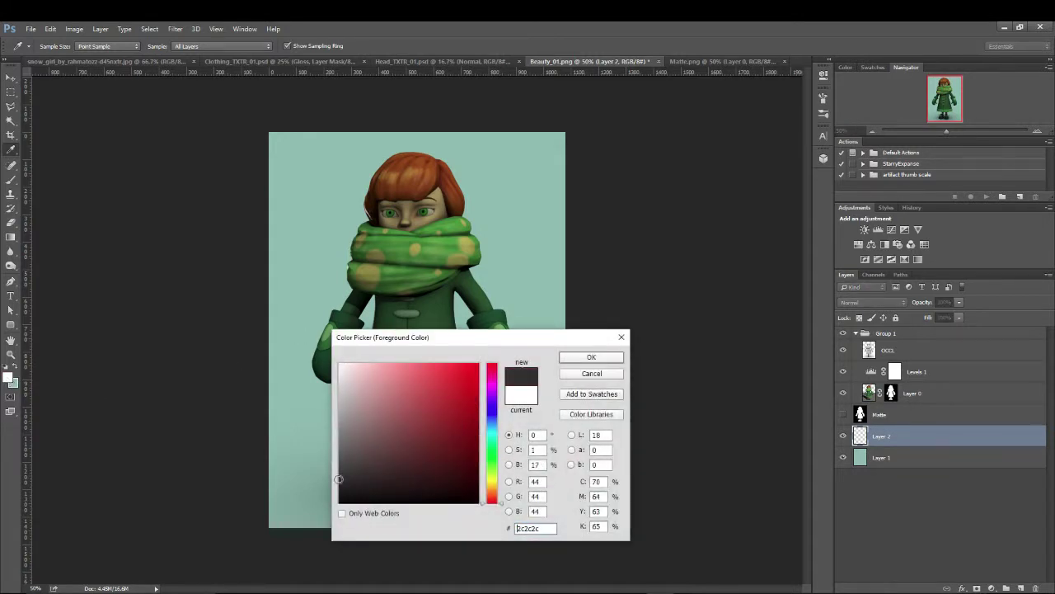
left_click(578, 358)
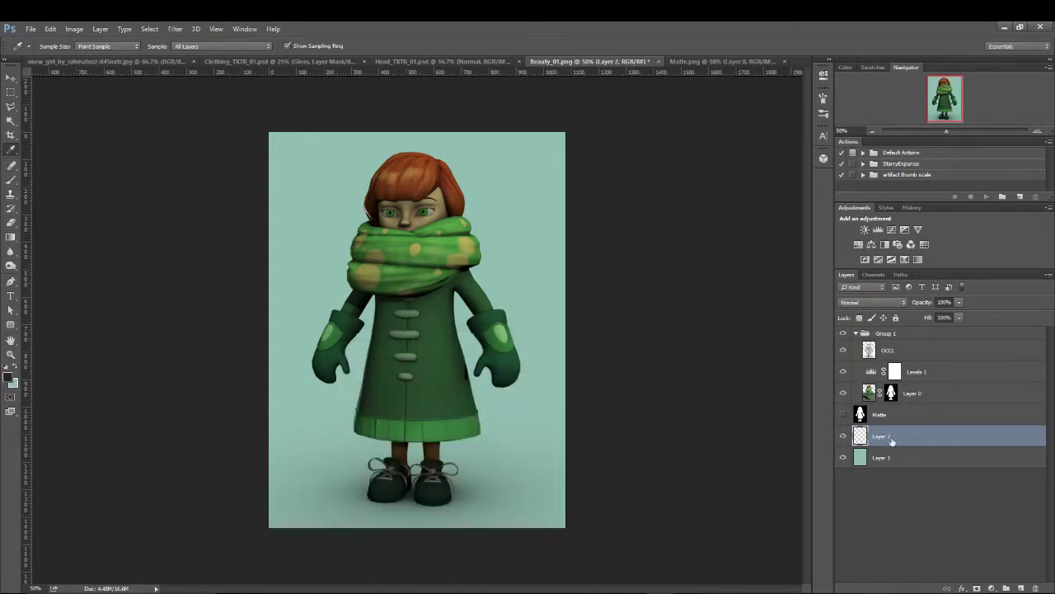
left_click_drag(892, 442, 894, 472)
key("shift+F5")
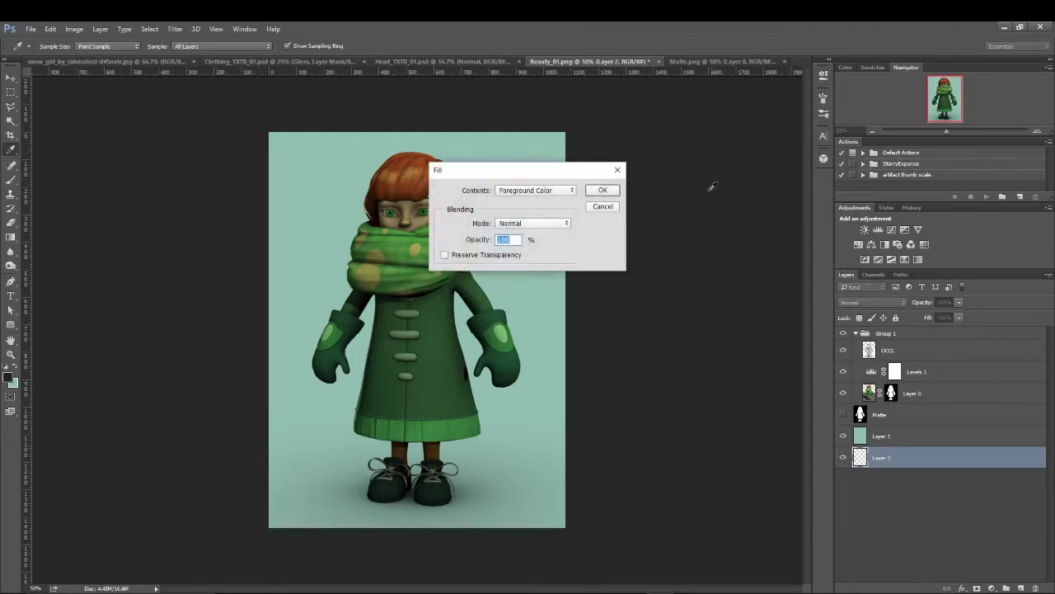
left_click(601, 189)
Step: Lower the opacity of the blue-green background layer to 79%
left_click(907, 436)
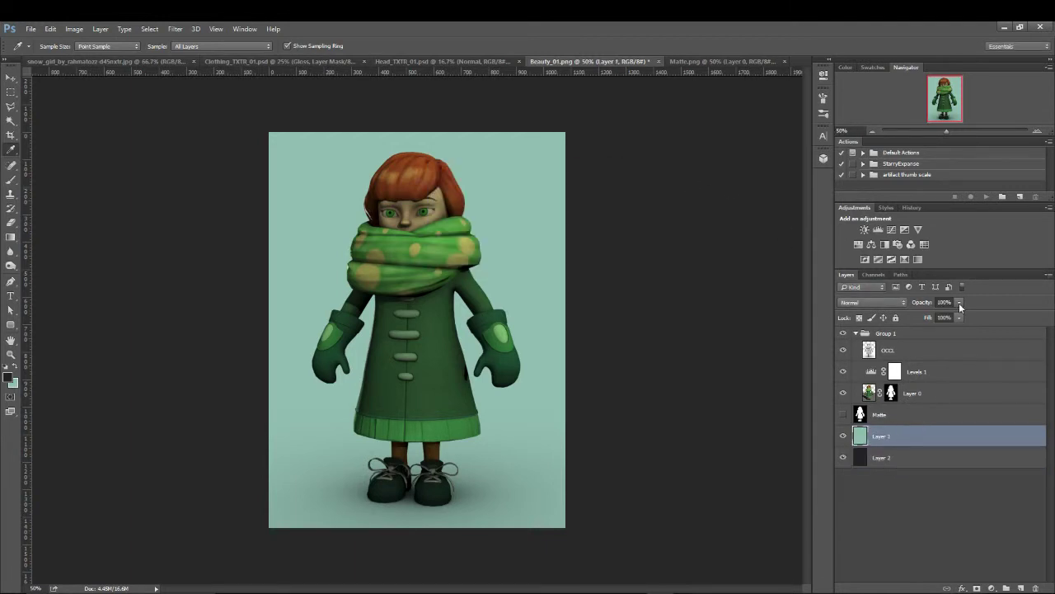
left_click(958, 302)
mouse_move(946, 316)
left_mouse_down()
mouse_move(933, 315)
mouse_move(944, 317)
left_mouse_up()
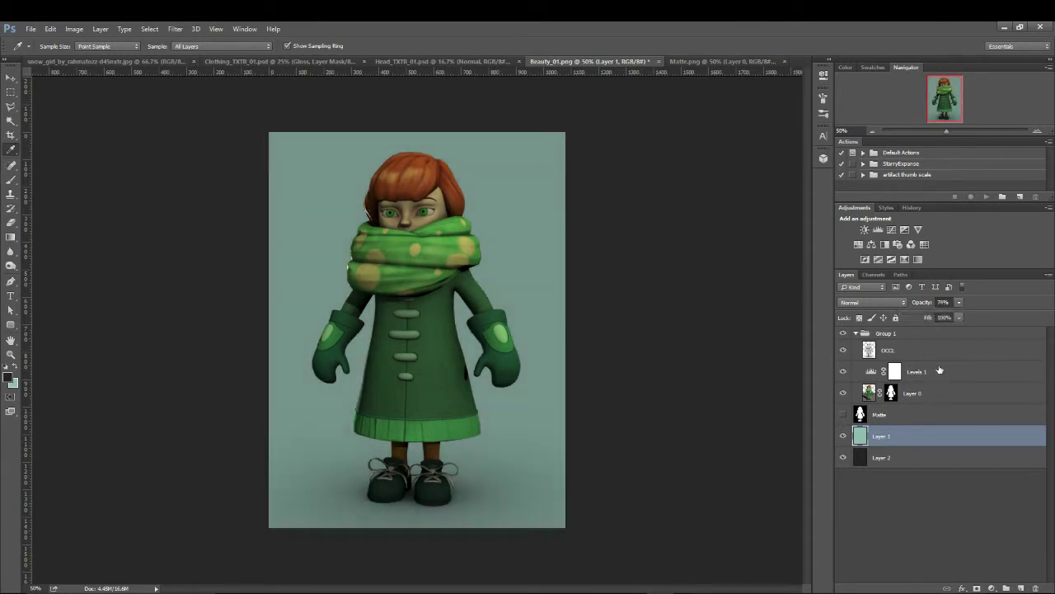
Step: Brighten the girl's render by lowering the Levels 1 input white point to about 191
mouse_move(940, 370)
left_mouse_down()
mouse_move(951, 369)
mouse_move(915, 328)
mouse_move(929, 340)
mouse_move(933, 377)
mouse_move(947, 377)
left_mouse_up()
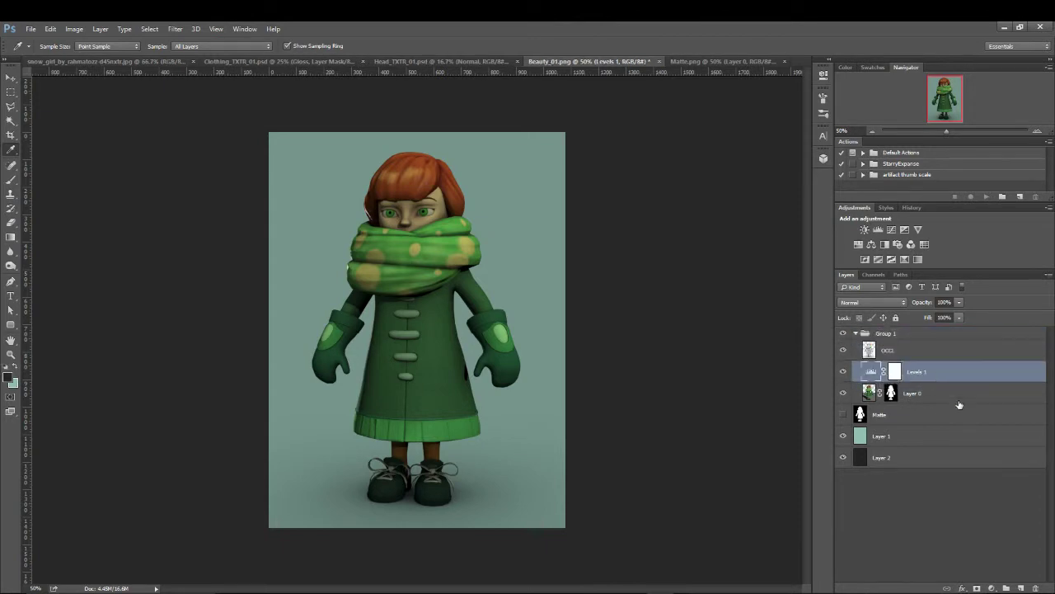
left_click(950, 372)
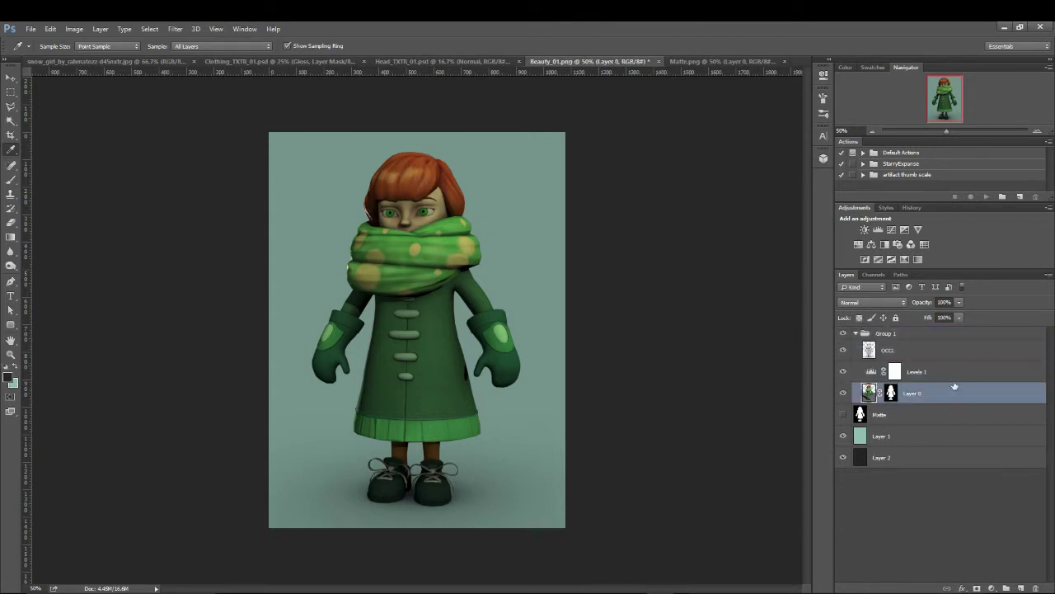
left_click(991, 588)
left_click(902, 372)
left_click(871, 373)
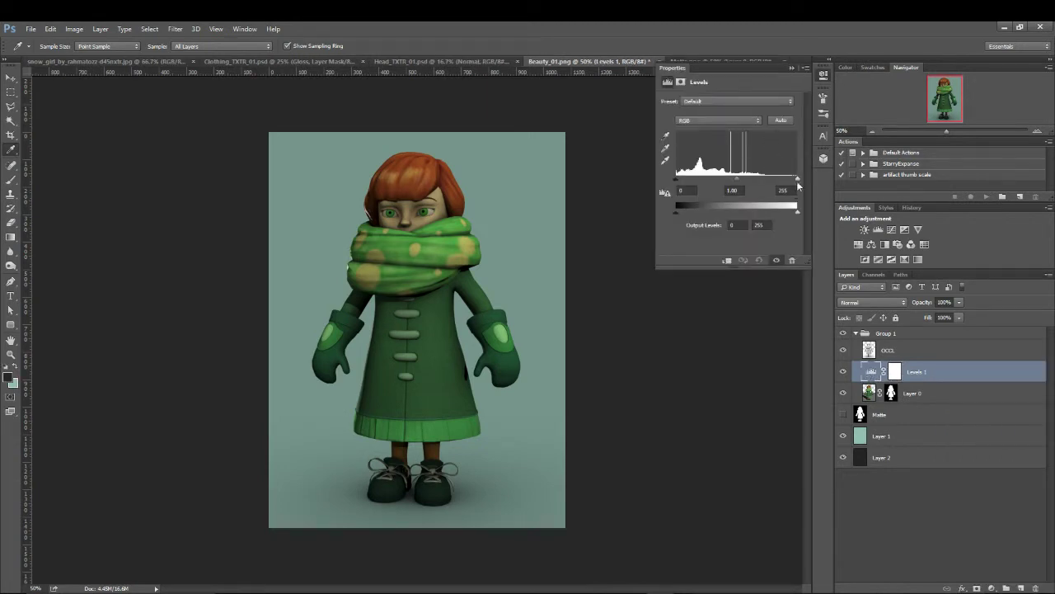
left_click_drag(797, 181, 780, 180)
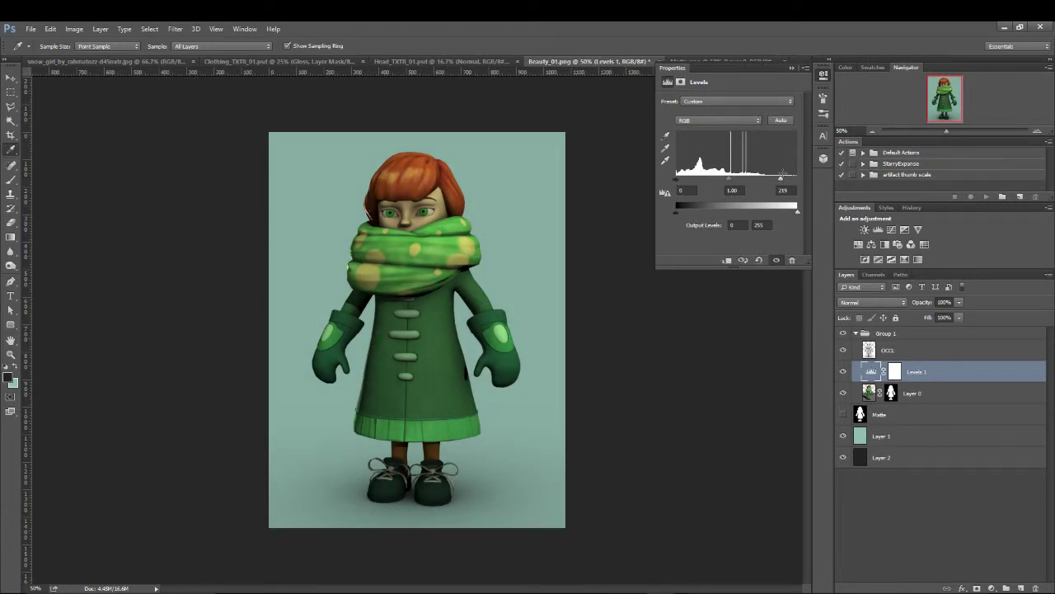
left_click_drag(779, 181, 772, 180)
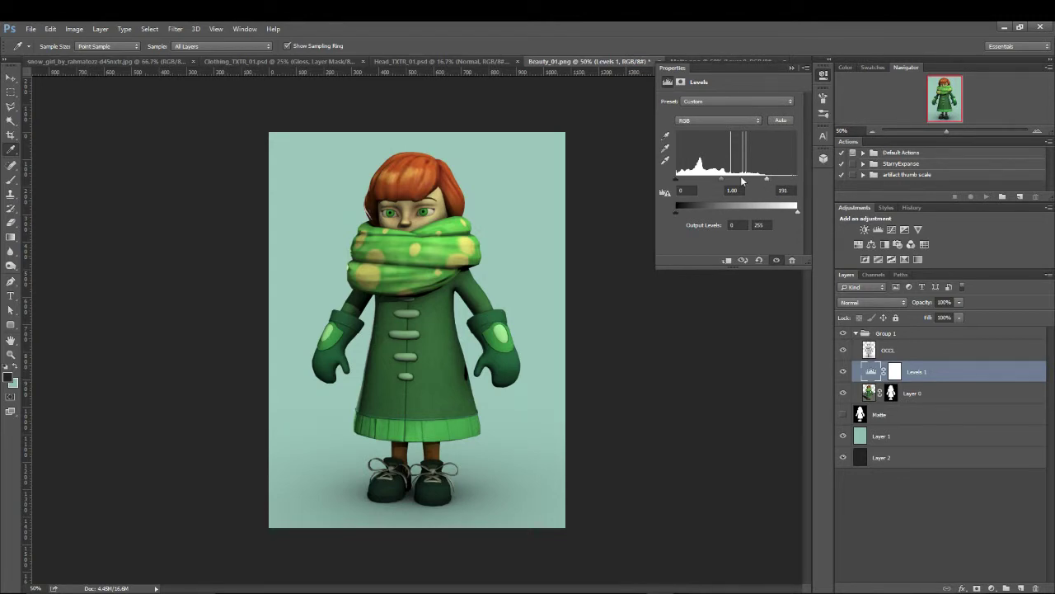
mouse_move(724, 184)
left_mouse_down()
mouse_move(699, 181)
mouse_move(725, 181)
left_mouse_up()
left_click_drag(724, 181, 722, 183)
Step: Add a Hue/Saturation adjustment above Levels 1 in Group 1 and set its saturation to -6
left_click(992, 588)
left_click(983, 458)
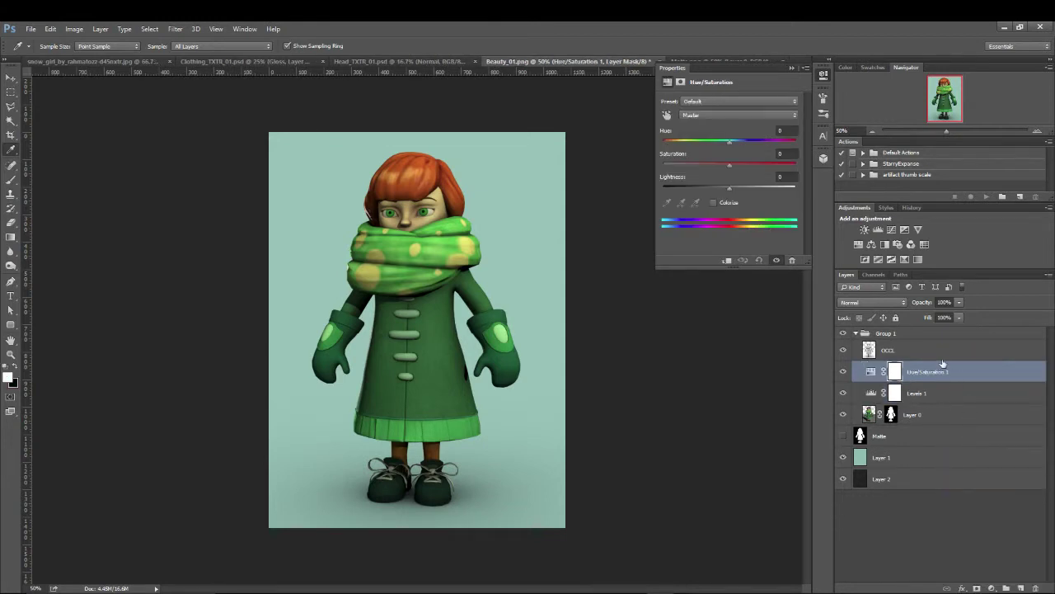
left_click(790, 154)
type("-1")
key("Return")
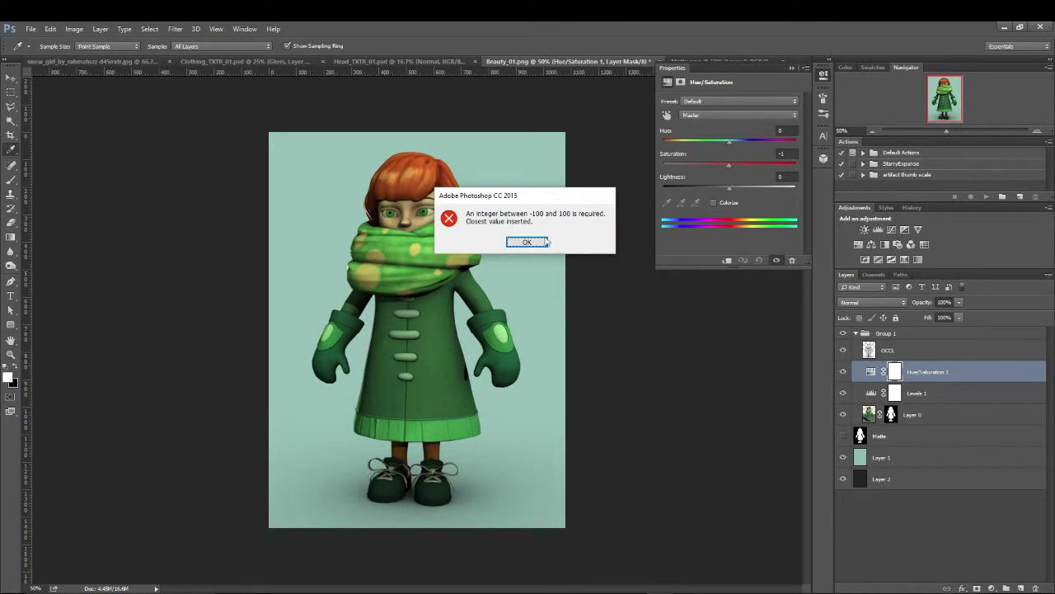
key("Return")
left_click(787, 154)
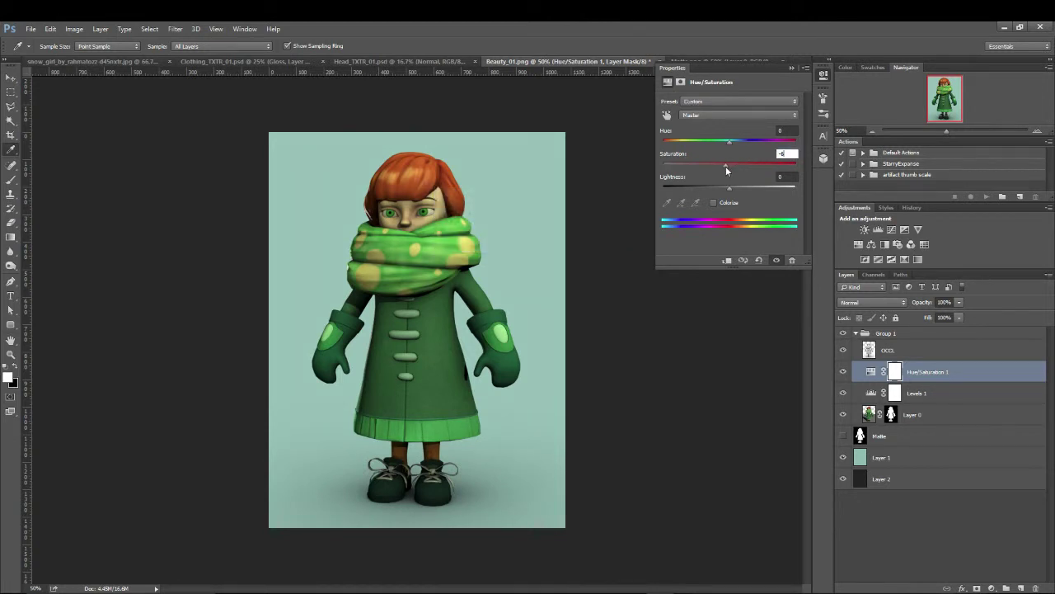
type("-4")
left_click(792, 69)
left_click(935, 393)
left_click(932, 371)
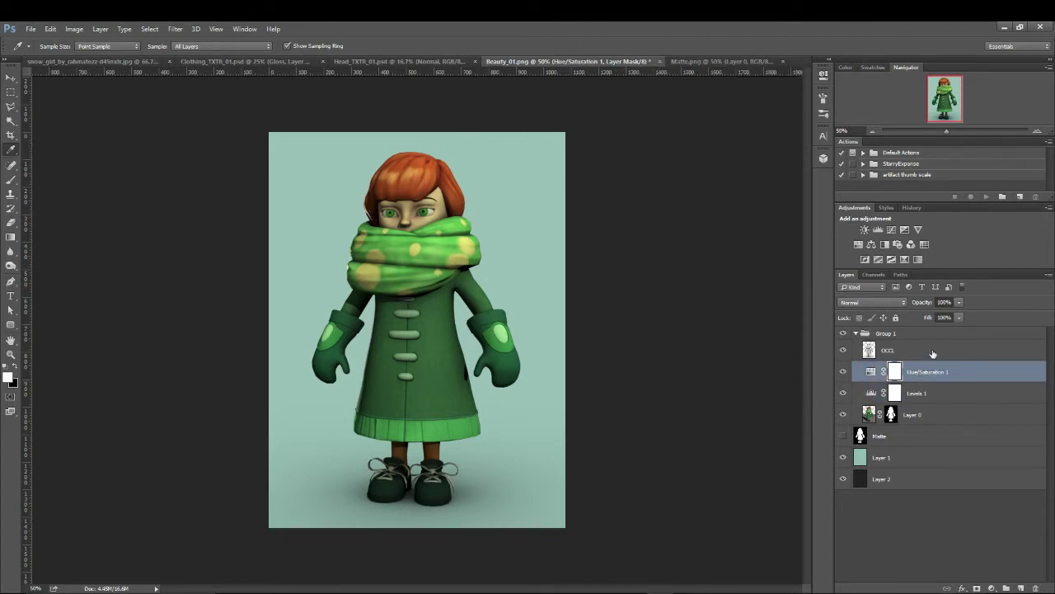
left_click(924, 349)
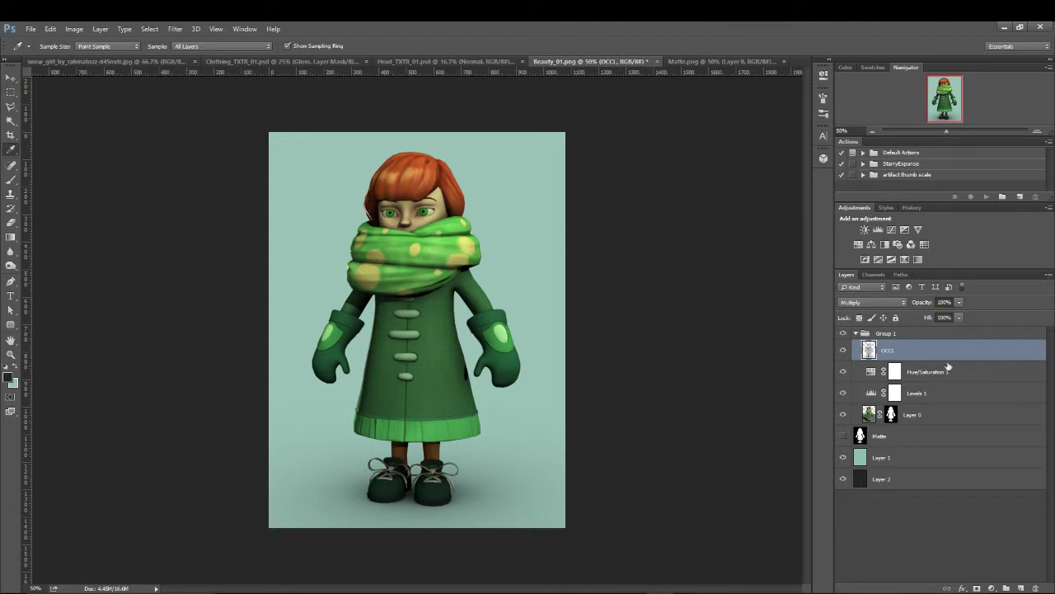
left_click(941, 417)
left_click(910, 339)
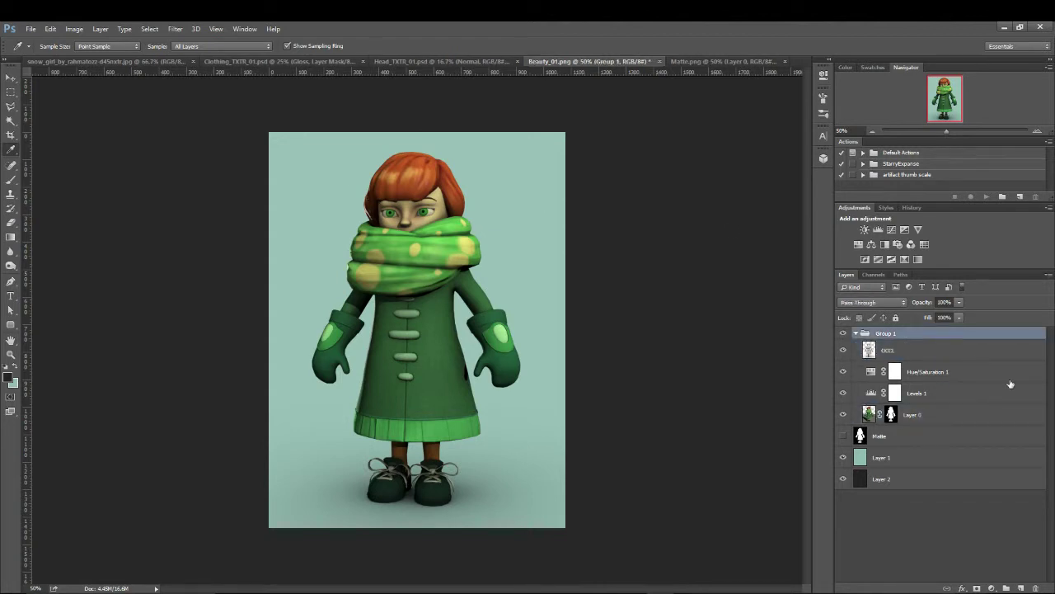
Step: Add a layer mask to blue-green Layer 1 and draw a linear white-to-black gradient on it from the head down to the feet
left_click(898, 463)
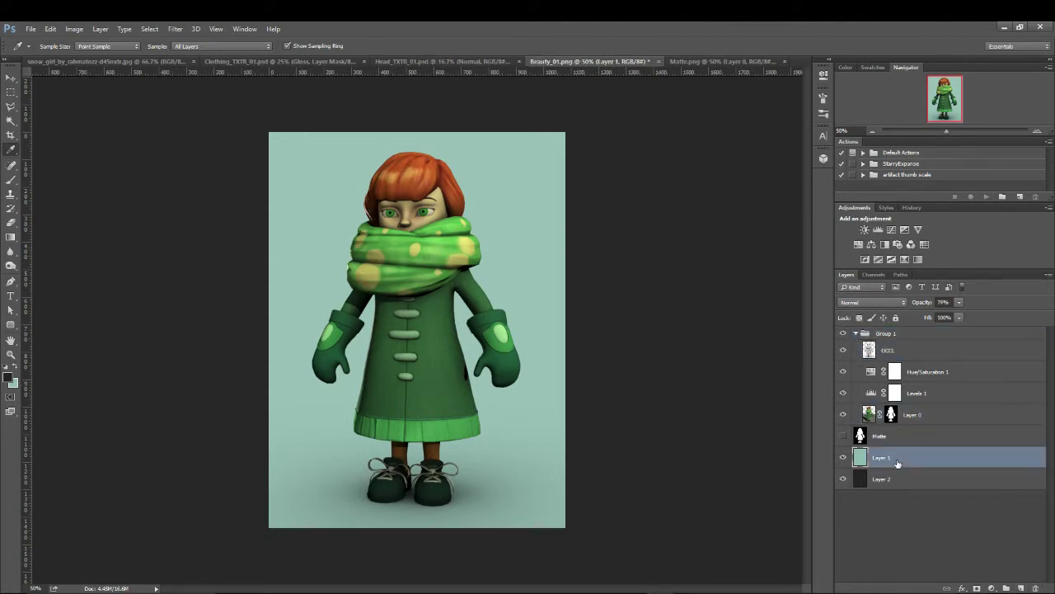
left_click(977, 588)
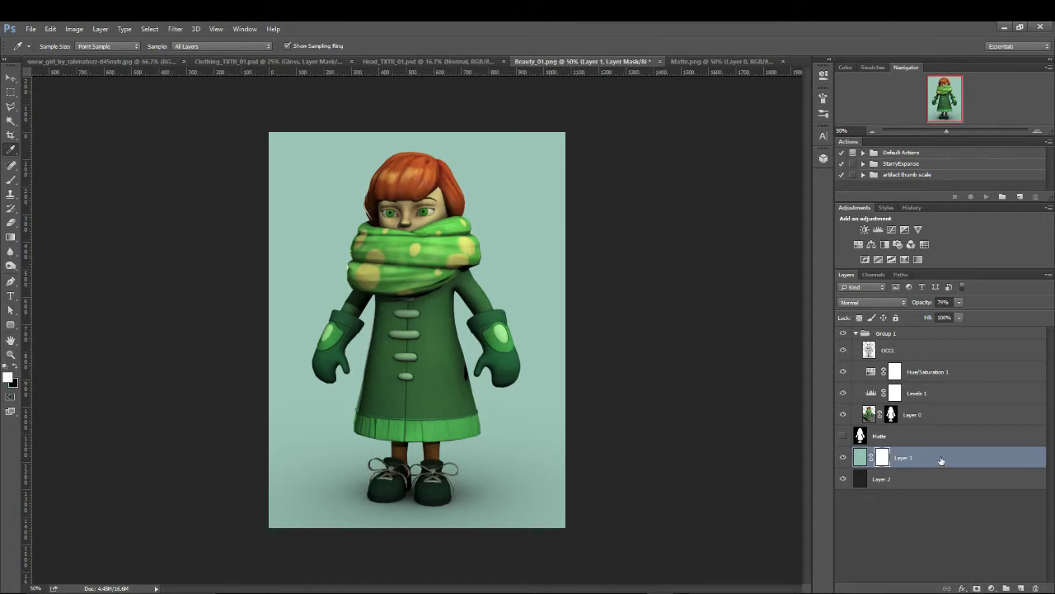
left_click(860, 456)
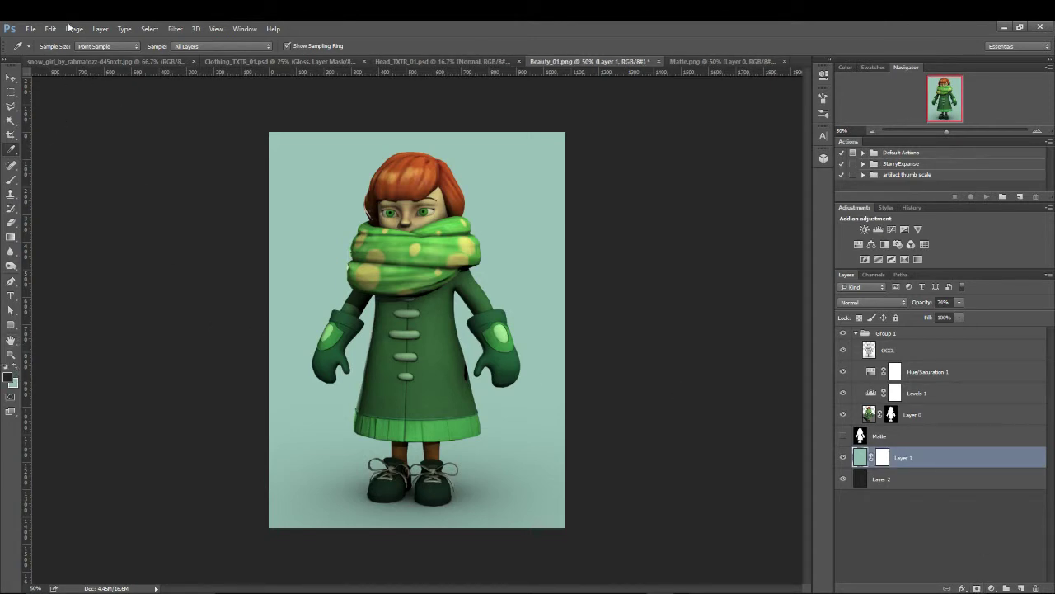
left_click(882, 458)
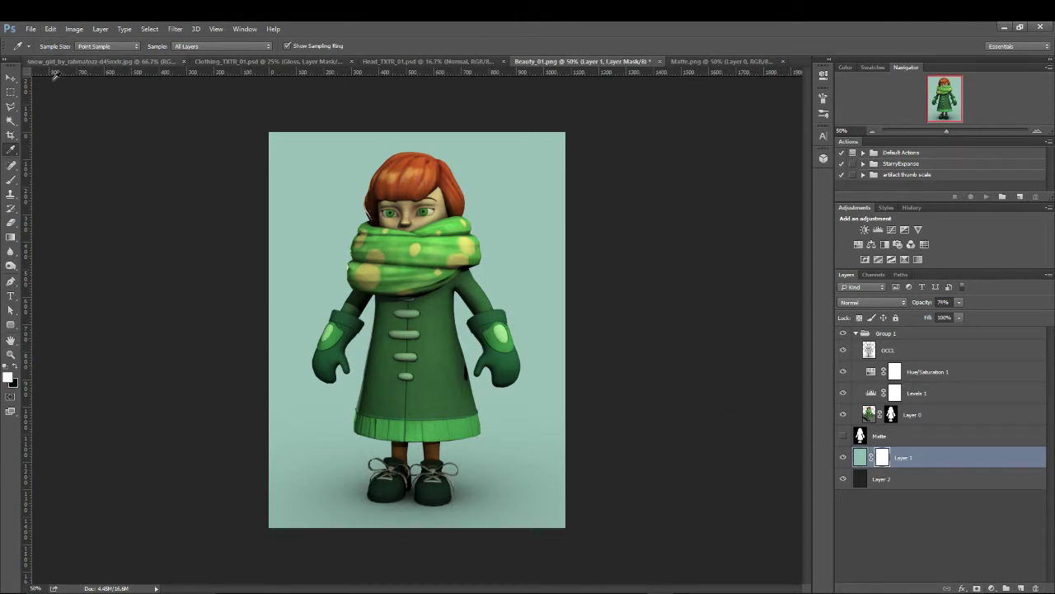
left_click_drag(10, 237, 66, 237)
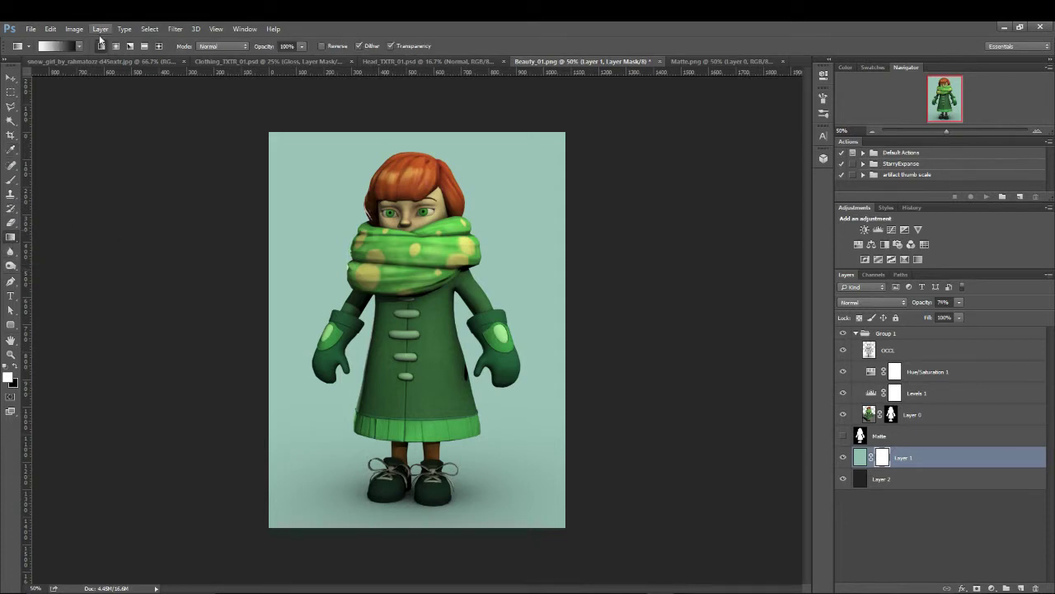
left_click_drag(343, 157, 330, 514)
key("ctrl+z")
key("ctrl+z")
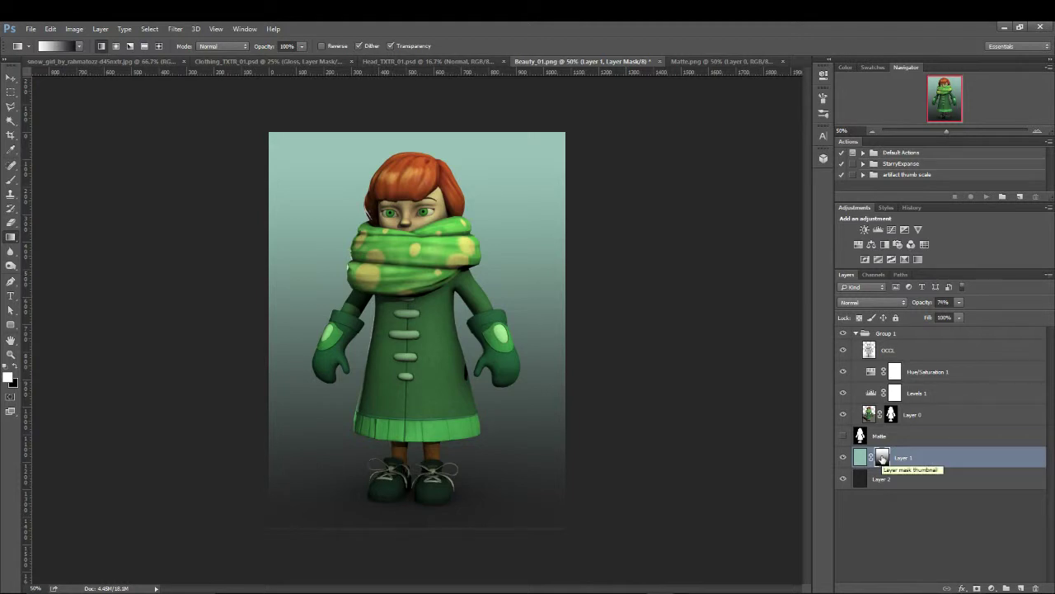
Step: Group the blue-green Layer 1 and dark grey Layer 2, and name the group BG
left_click(919, 464)
left_click(938, 486, "shift")
left_click_drag(938, 486, 1006, 588)
double_click(888, 454)
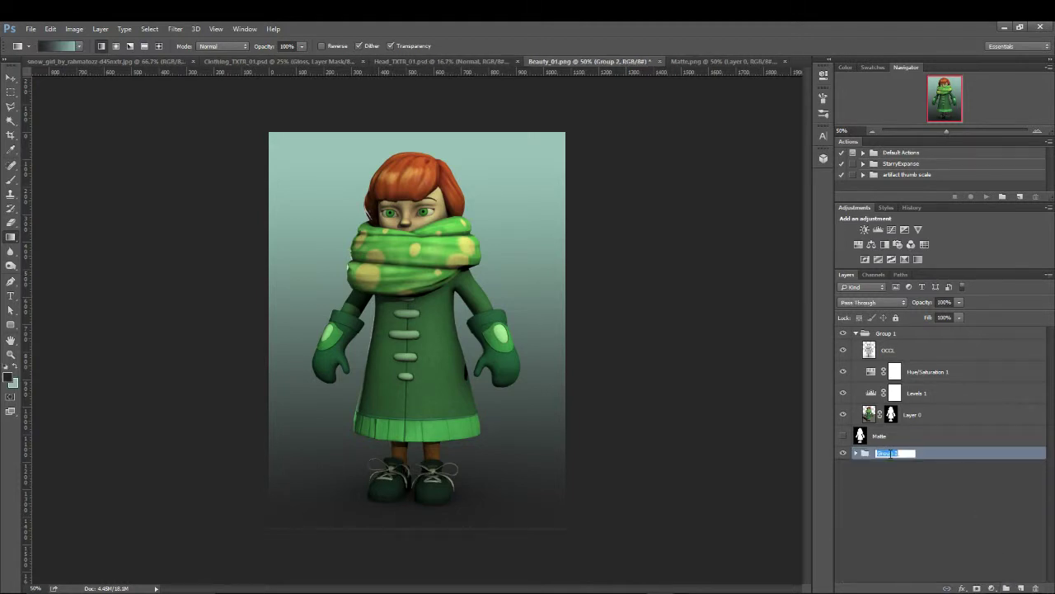
type("BG")
key("Return")
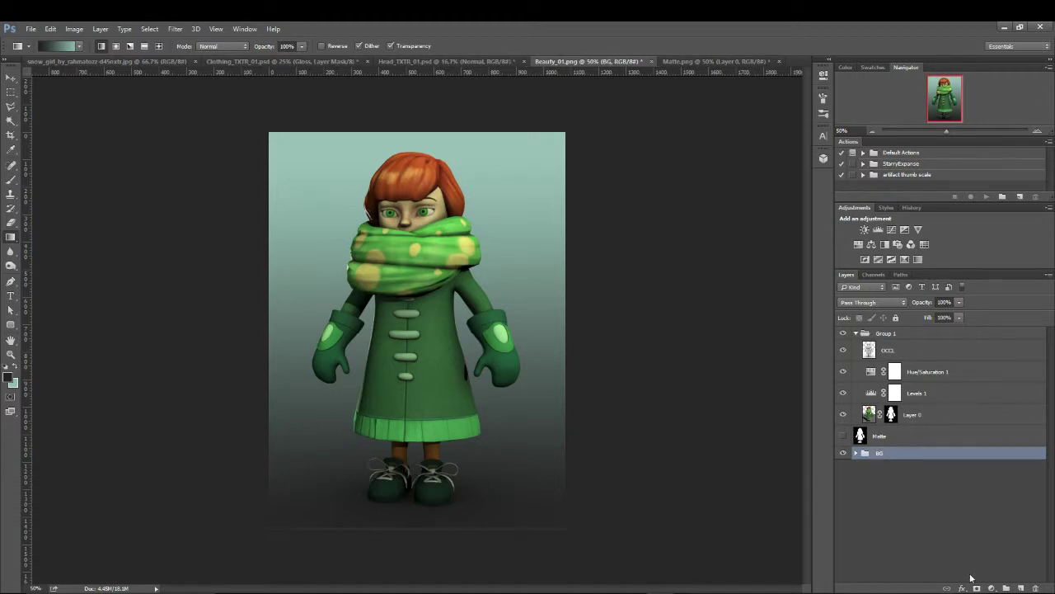
Step: Add a Levels adjustment above the BG group with input black point 22 and white point 155
left_click(994, 587)
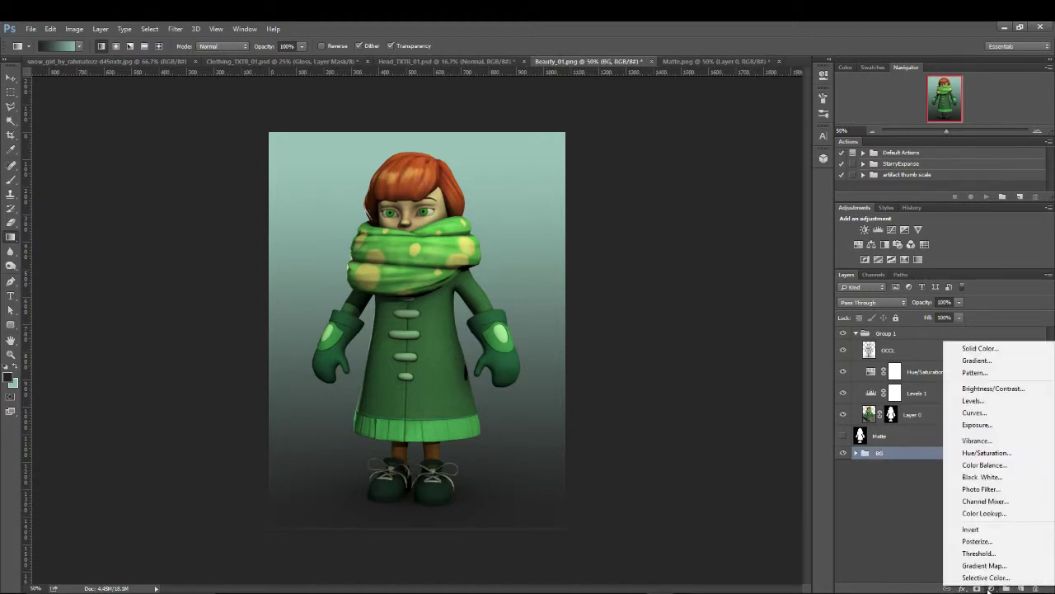
left_click(974, 400)
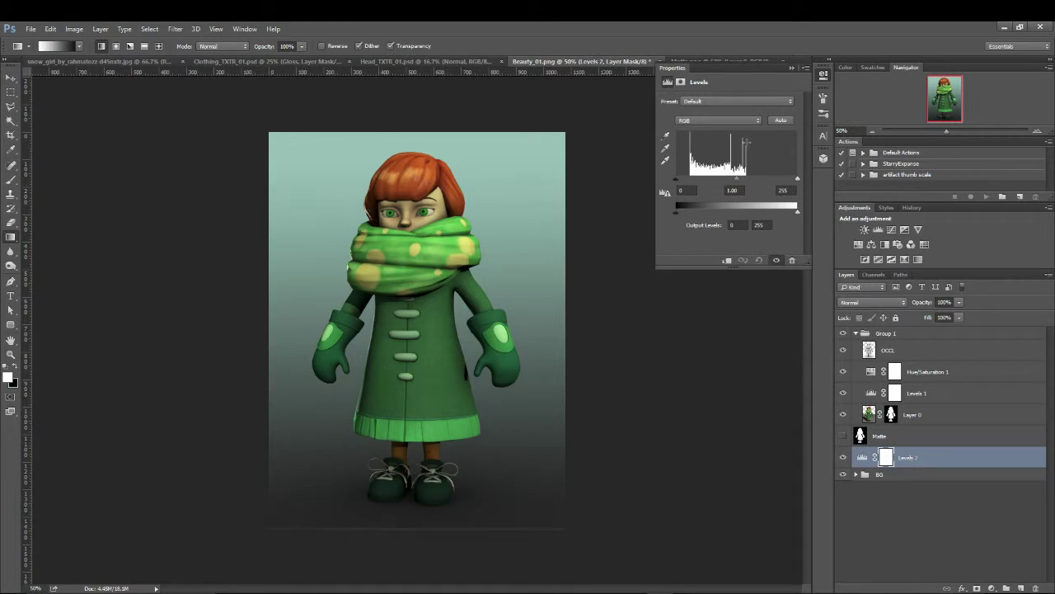
left_click_drag(797, 179, 769, 179)
mouse_move(691, 183)
left_mouse_down()
mouse_move(678, 181)
mouse_move(687, 182)
left_mouse_up()
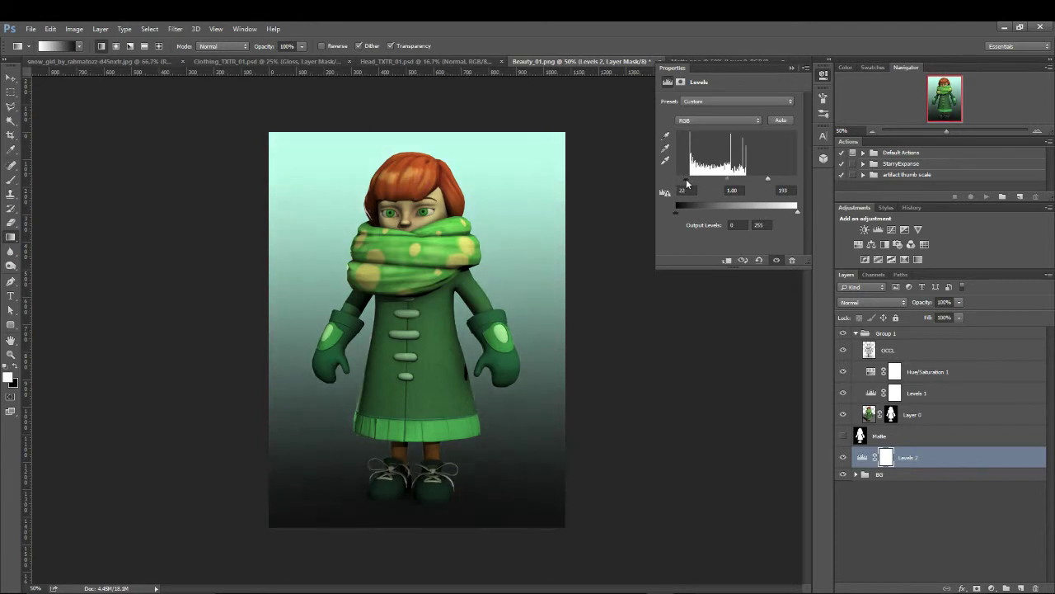
left_click_drag(768, 178, 749, 178)
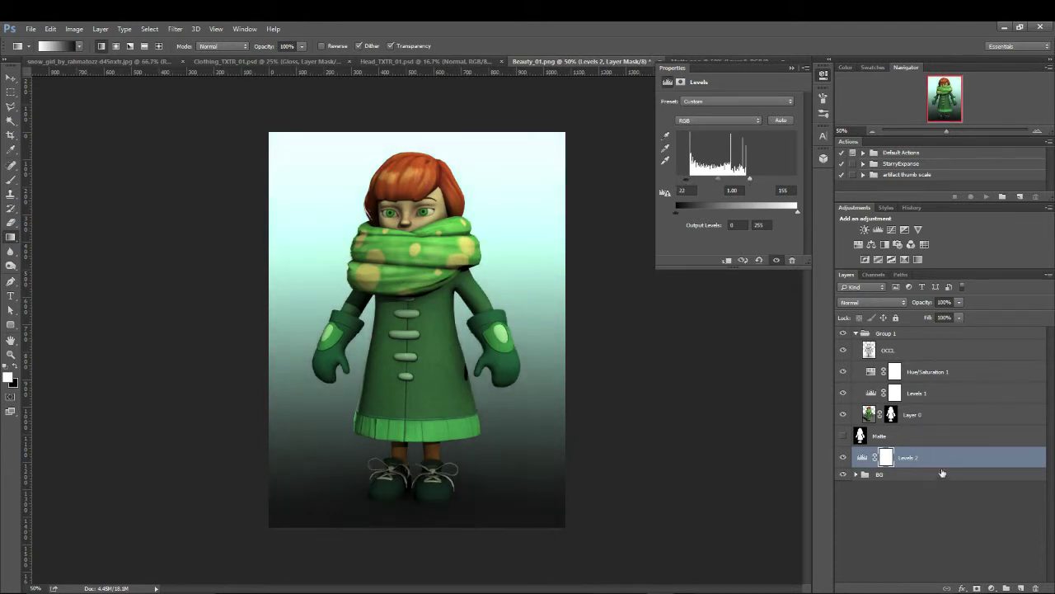
Step: Lower the opacity of the Levels 2 adjustment to 27%
left_click(959, 302)
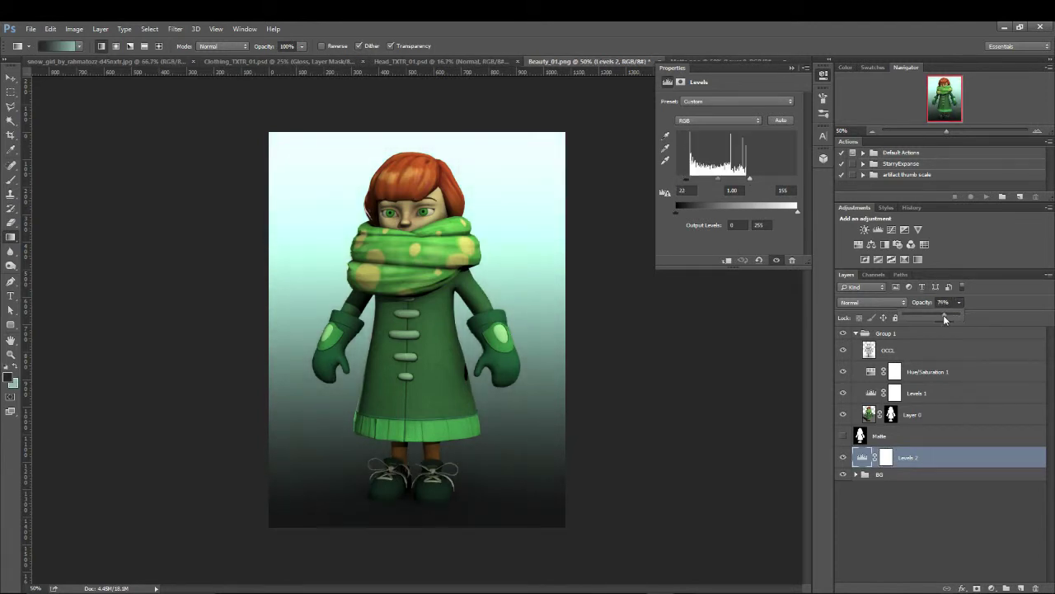
mouse_move(944, 319)
left_mouse_down()
mouse_move(911, 317)
mouse_move(938, 313)
left_mouse_up()
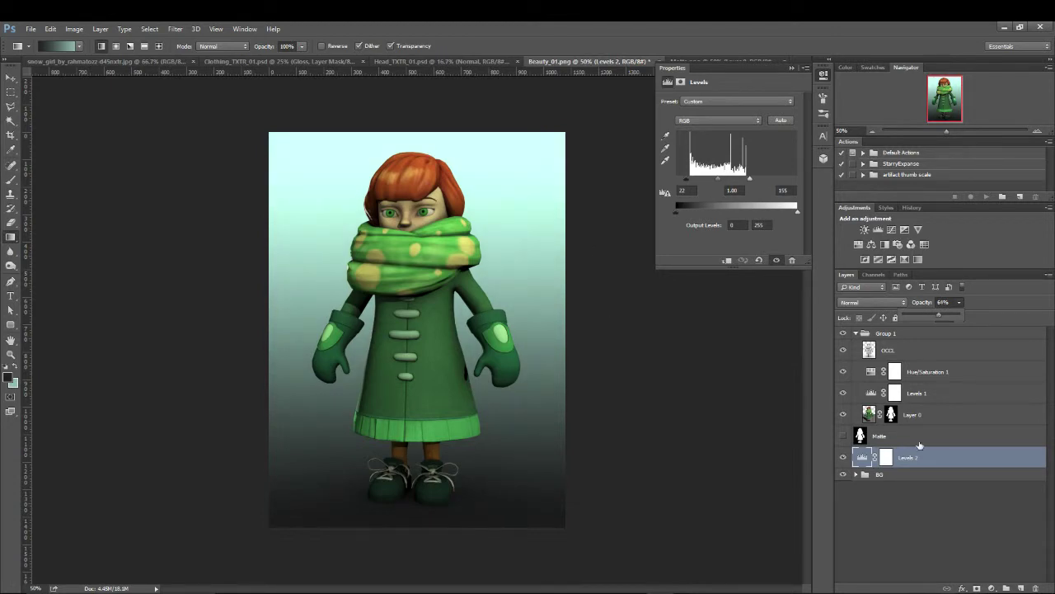
left_click_drag(935, 316, 920, 317)
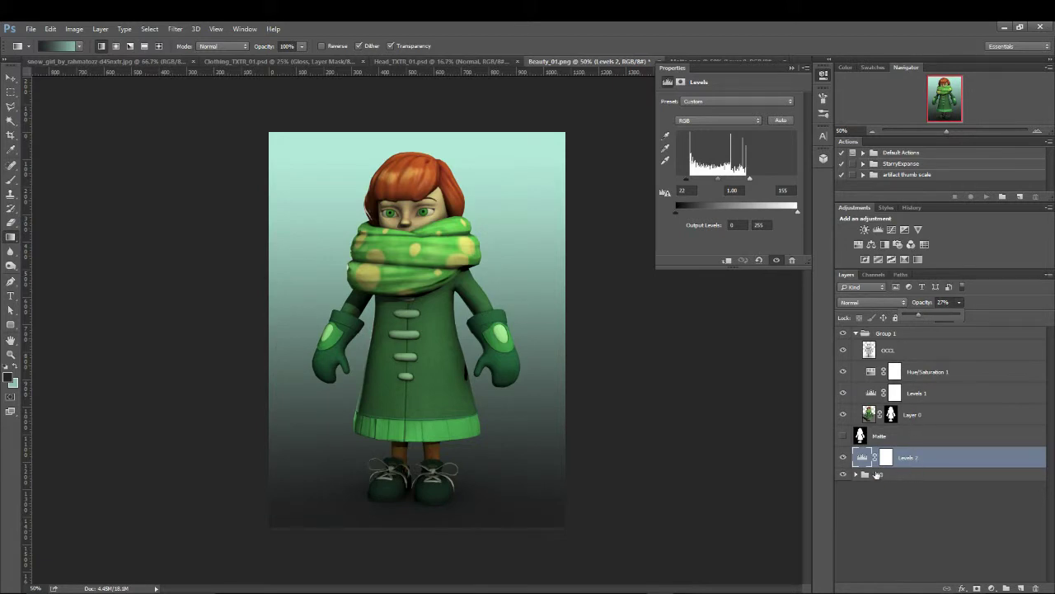
left_click(793, 68)
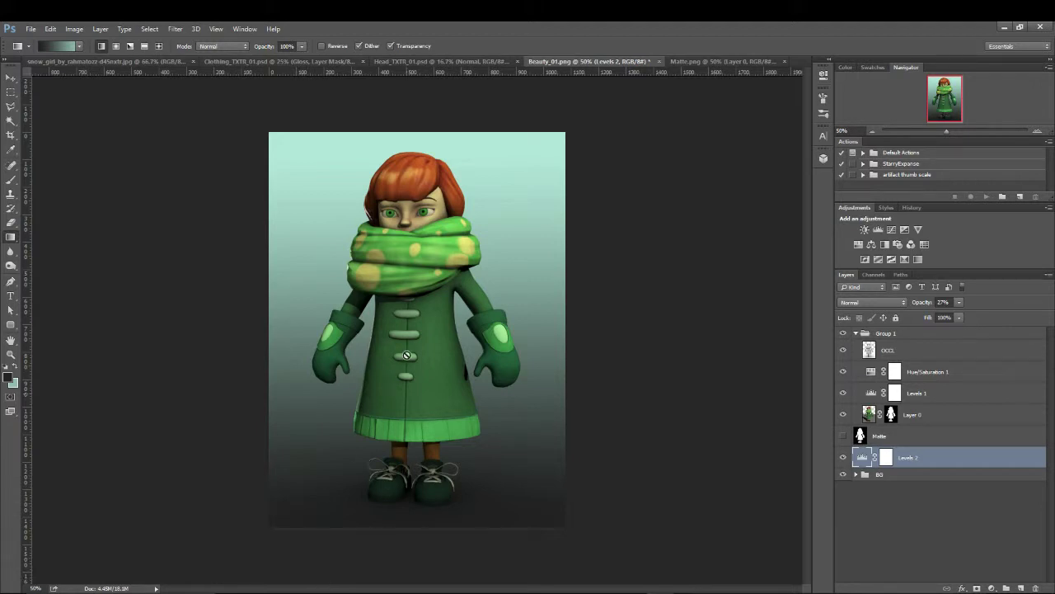
Step: Add a new layer above the collapsed Group 1, fill it with the dark grey foreground colour at 100%, and set its blend mode to Multiply
left_click(925, 351)
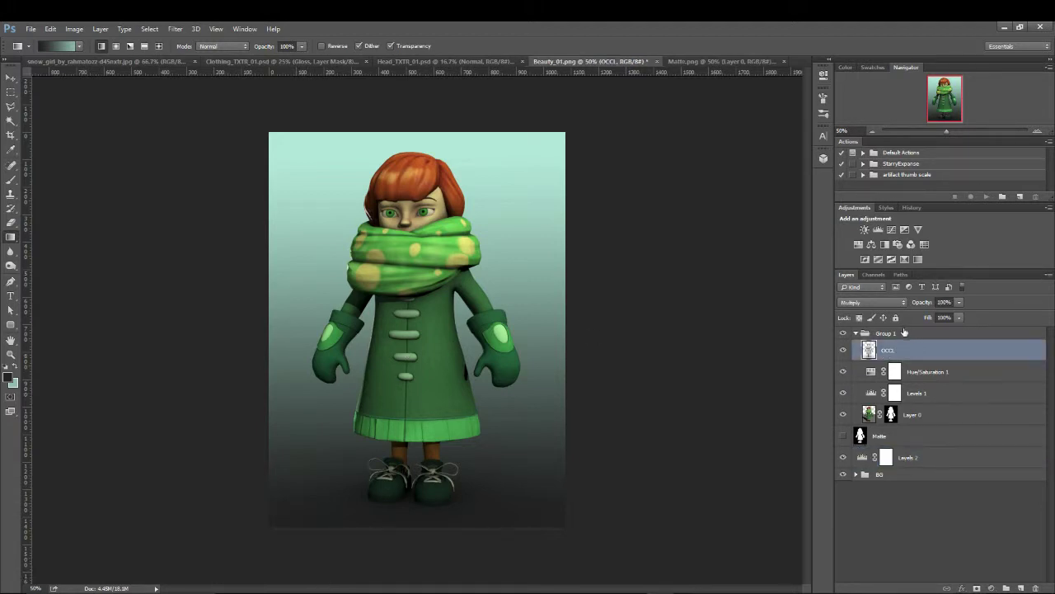
left_click(905, 333)
left_click(856, 333)
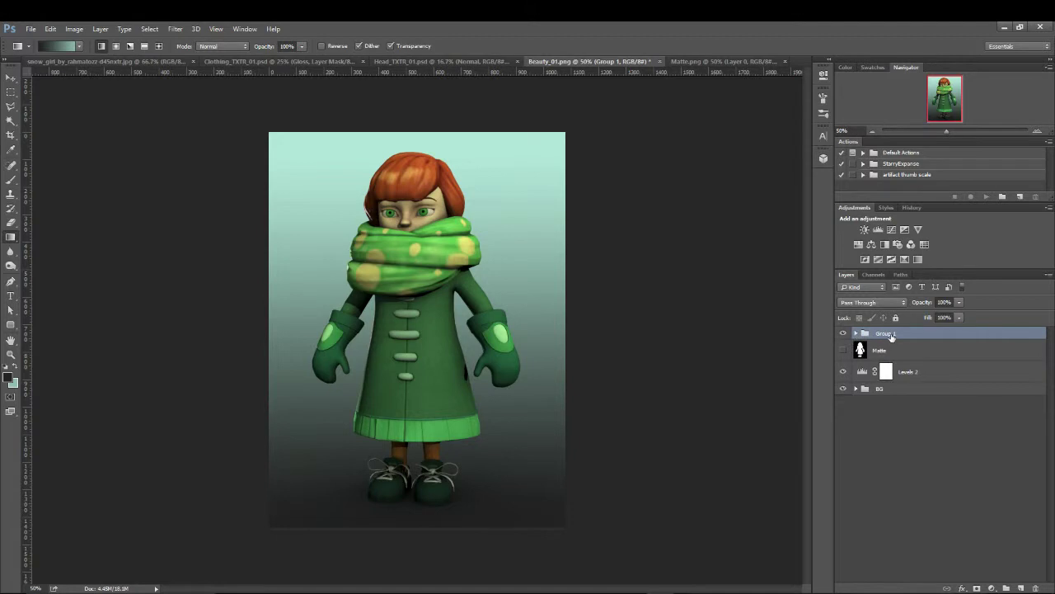
left_click(1021, 588)
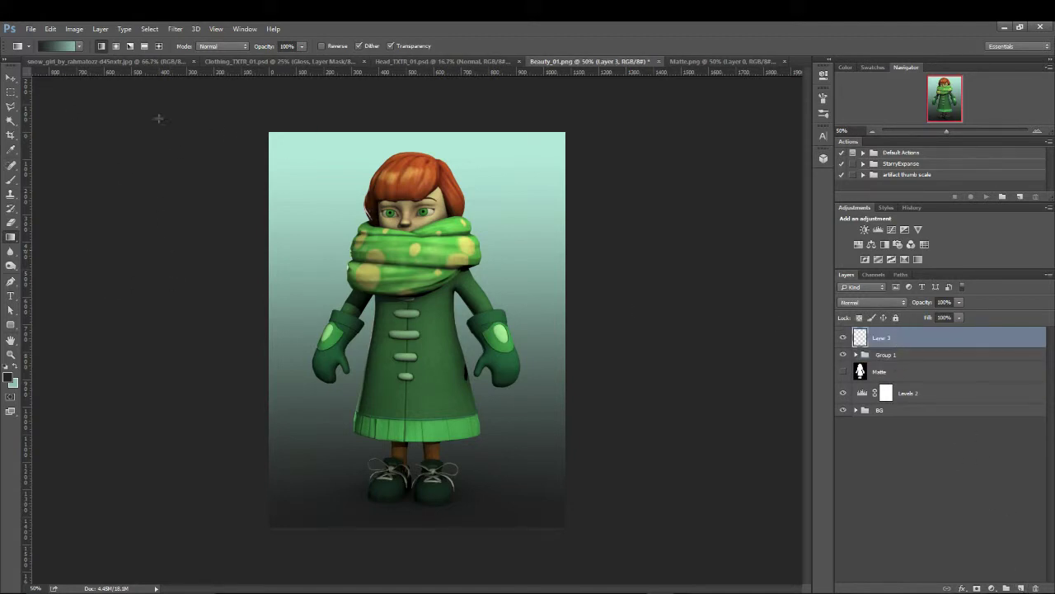
key("shift+F5")
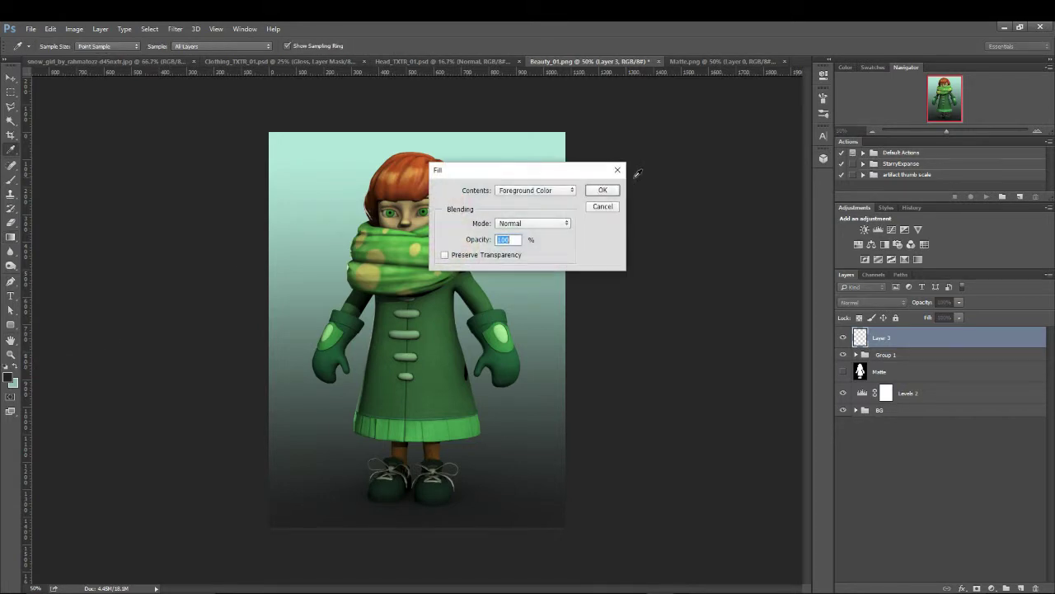
left_click(601, 193)
left_click(857, 300)
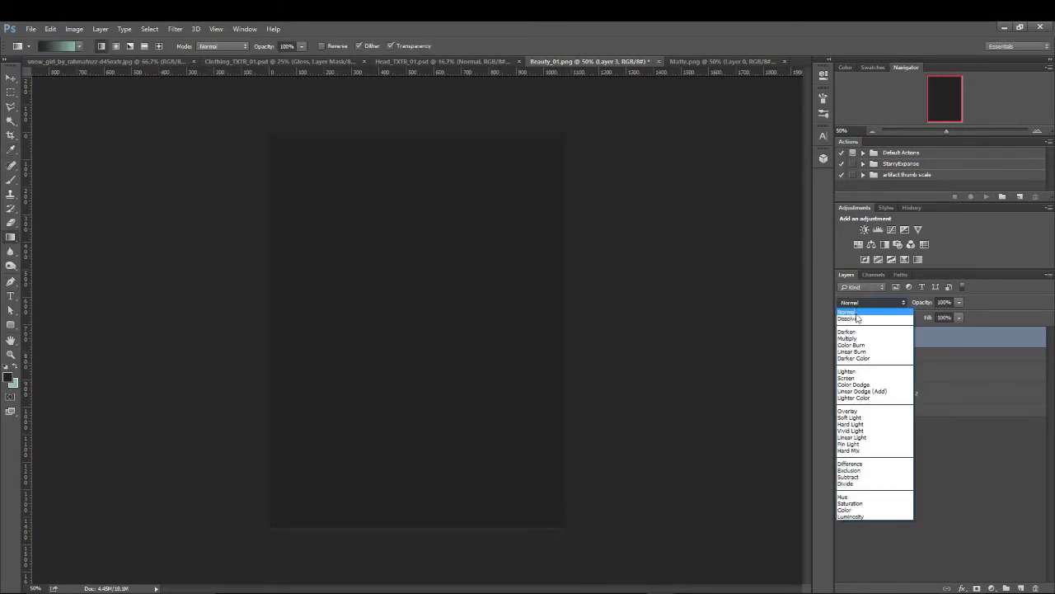
left_click(874, 336)
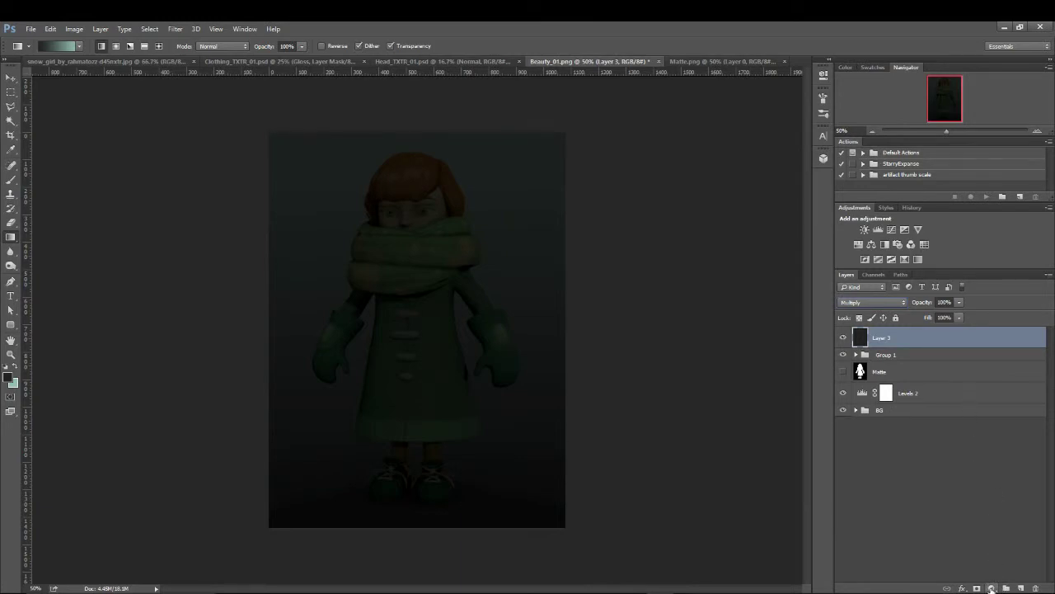
Step: Add a layer mask to Layer 3, display it alone, and draw an elliptical selection with 150 px feather nearly filling the canvas
left_click(978, 588)
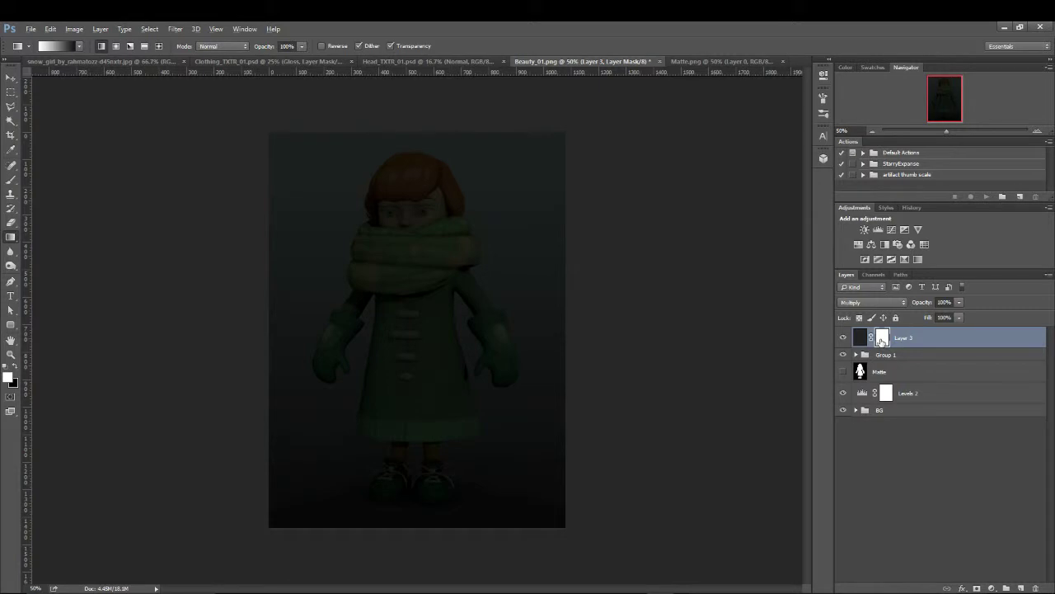
left_click(882, 339, "alt")
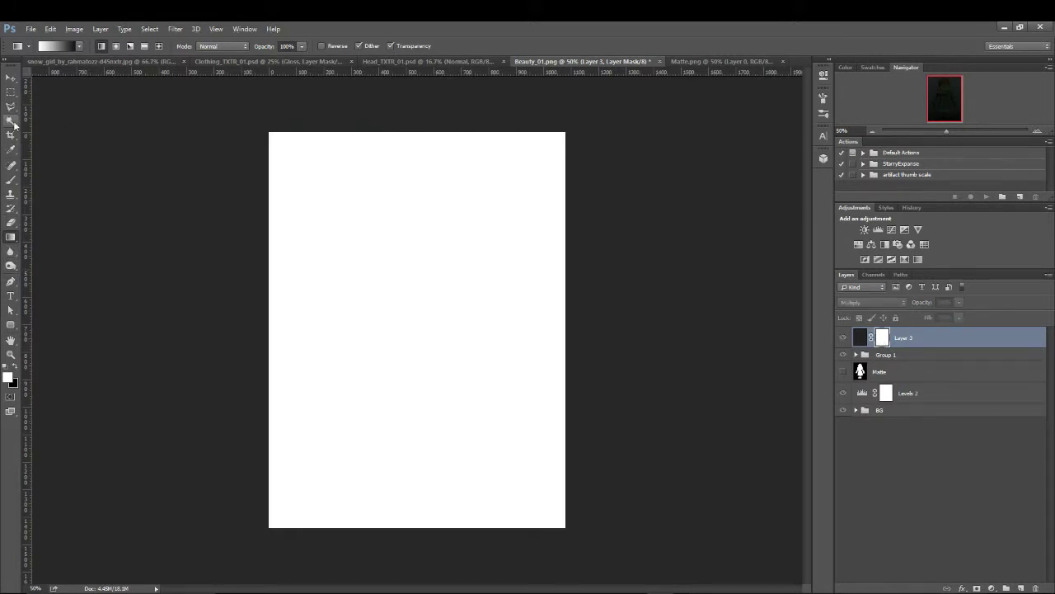
left_click_drag(10, 92, 50, 100)
key("Return")
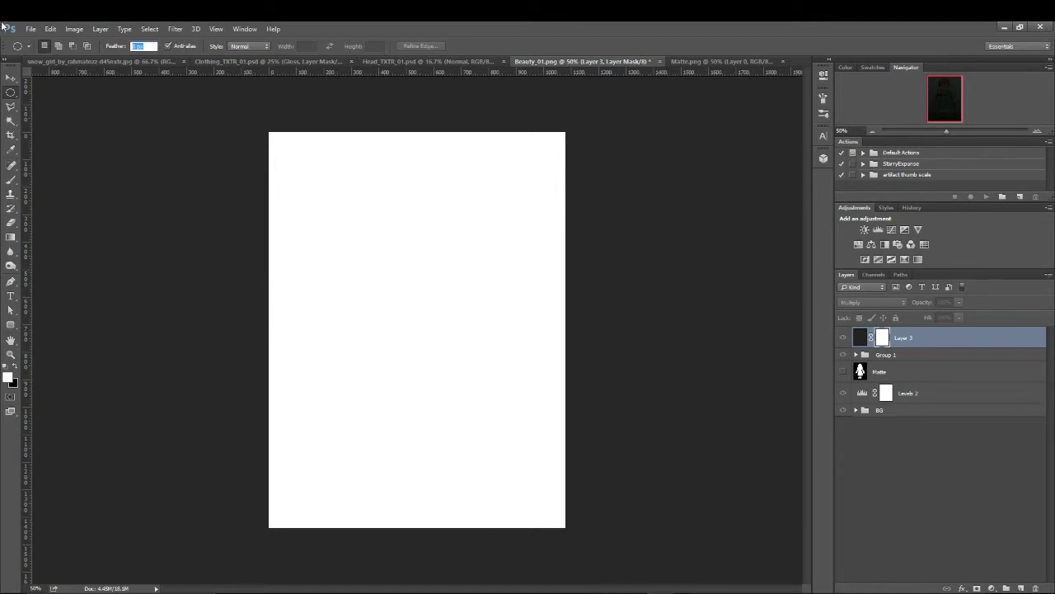
type("150")
key("Return")
left_click_drag(417, 326, 555, 515)
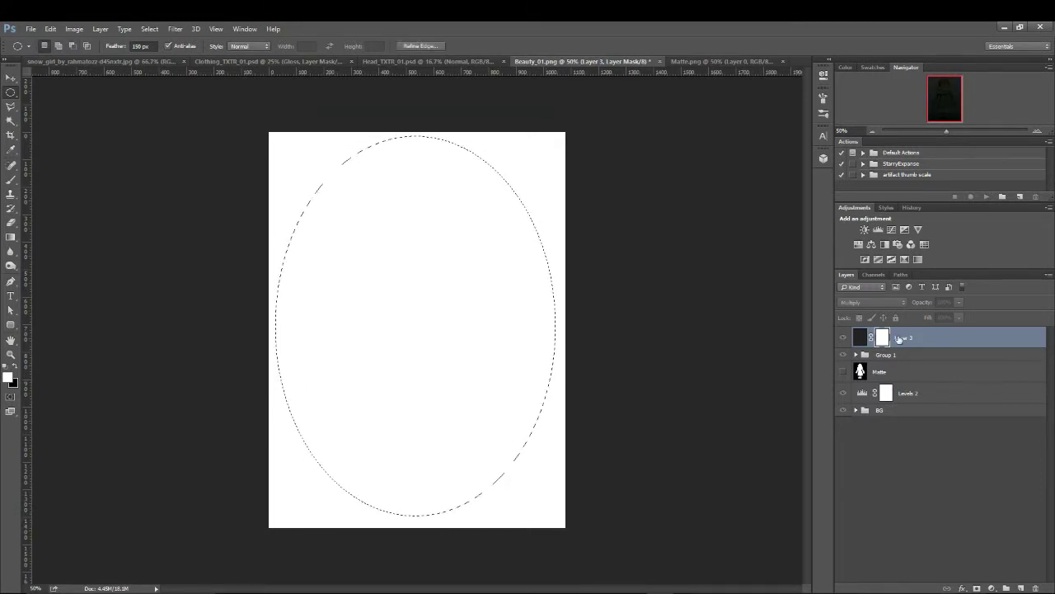
Step: Fill the elliptical selection on the Layer 3 mask with black at 100%, return to the image view, and deselect
key("x")
key("shift+F5")
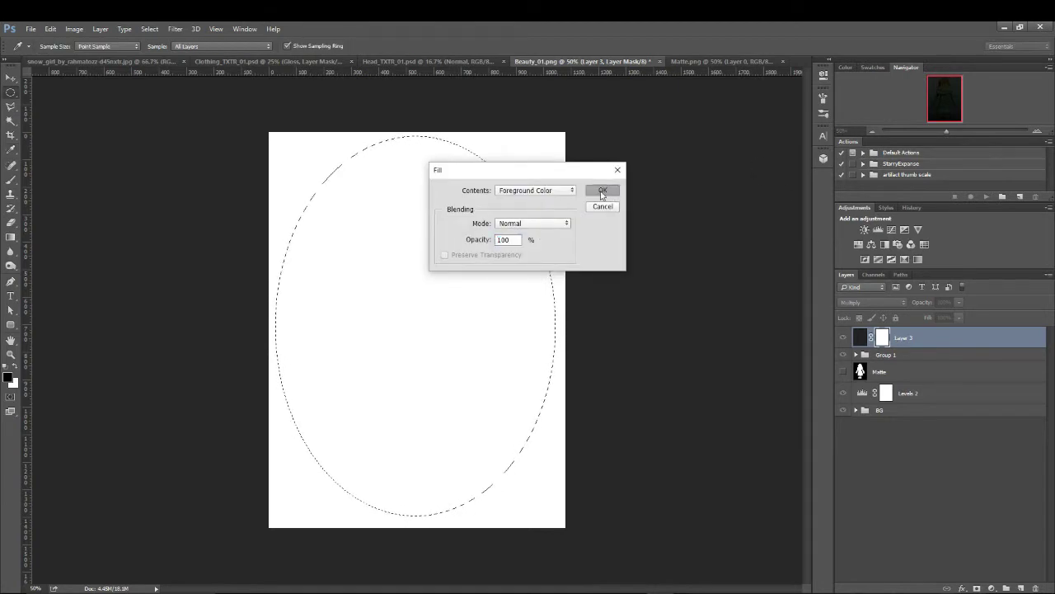
left_click(603, 189)
left_click(882, 337, "alt")
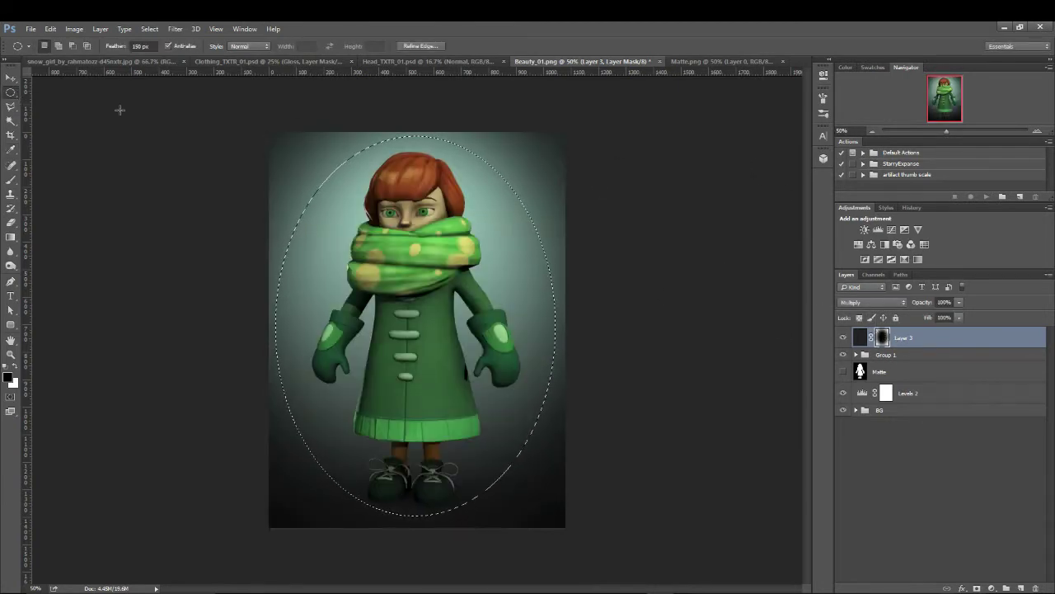
key("ctrl+d")
Step: Lower the opacity of Layer 3 to 59%
left_click(960, 302)
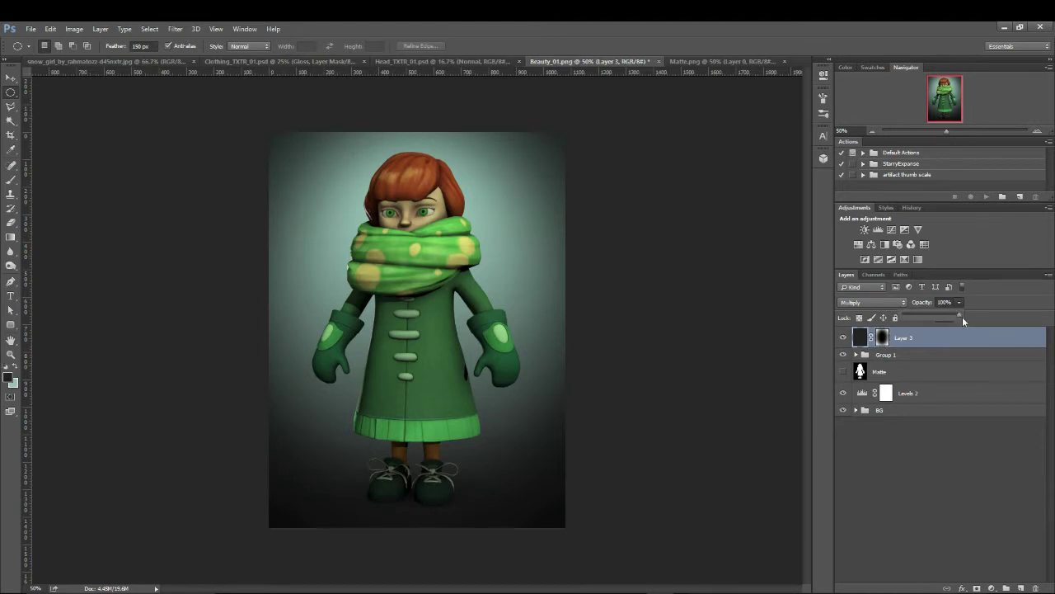
left_click_drag(953, 317, 946, 318)
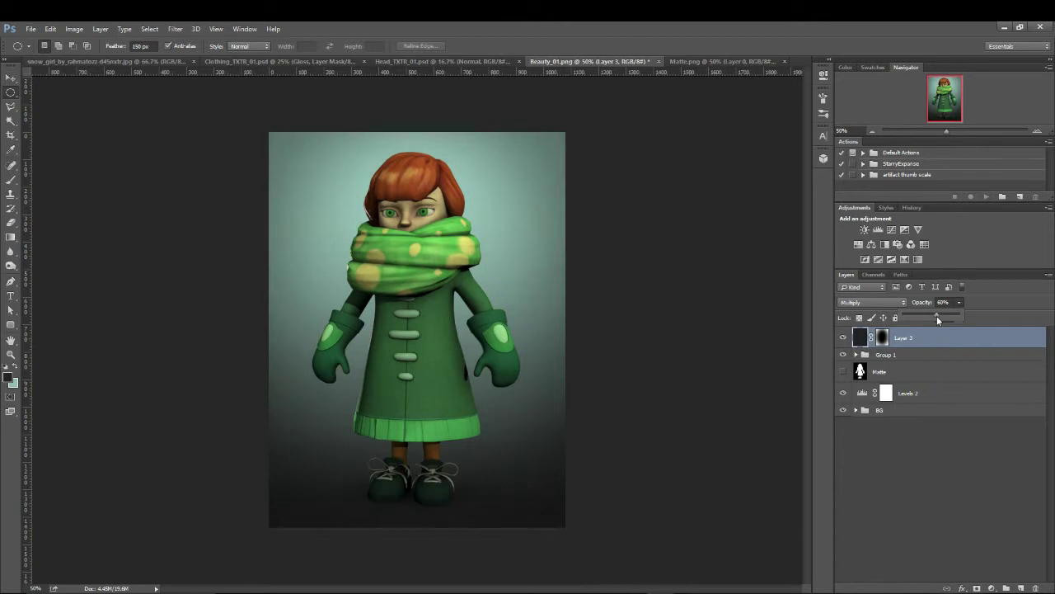
left_click_drag(937, 316, 935, 316)
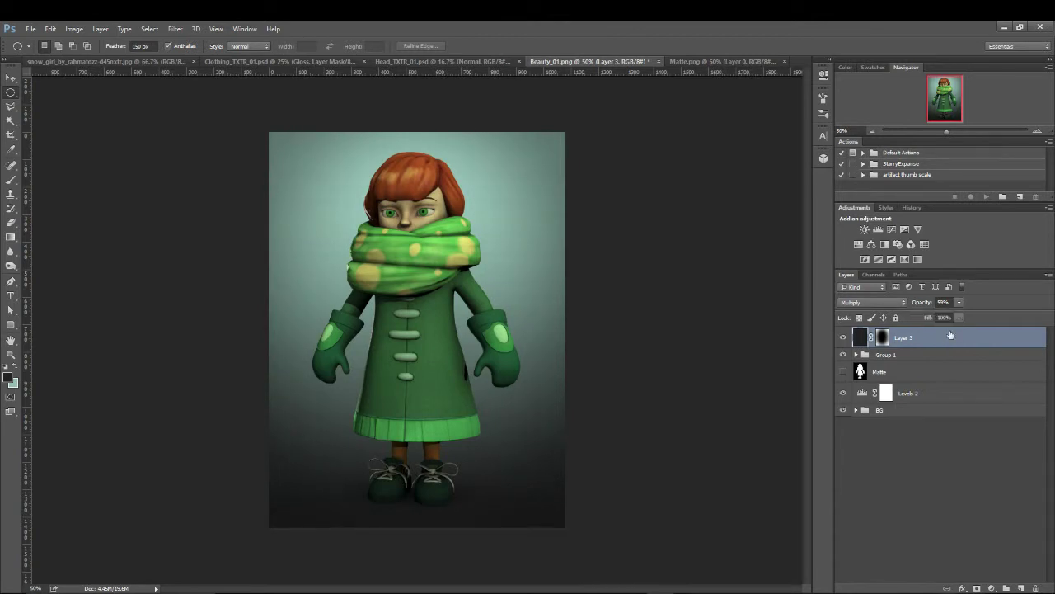
Step: Add a new layer above Layer 3 and name it Noise
left_click(1020, 586)
double_click(882, 338)
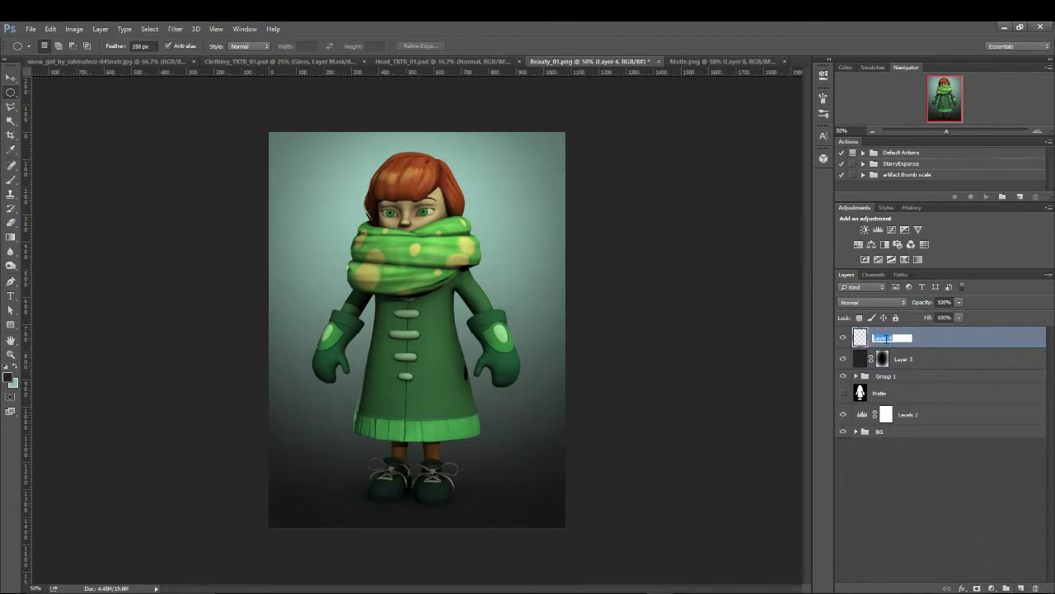
type("Noise")
key("Return")
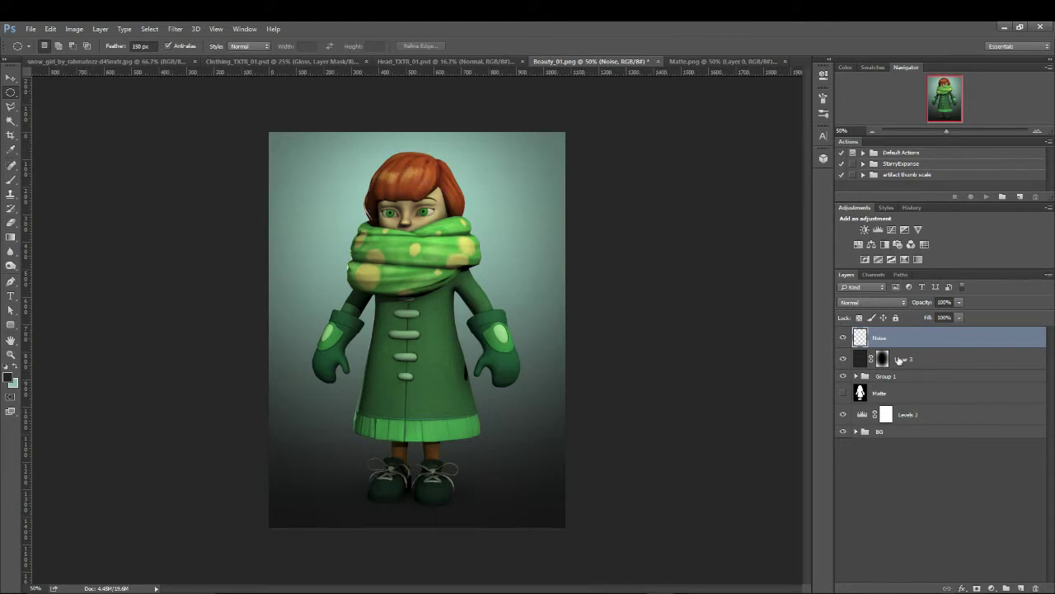
Step: Rename Layer 3 as Vignette
left_click(900, 359)
double_click(903, 360)
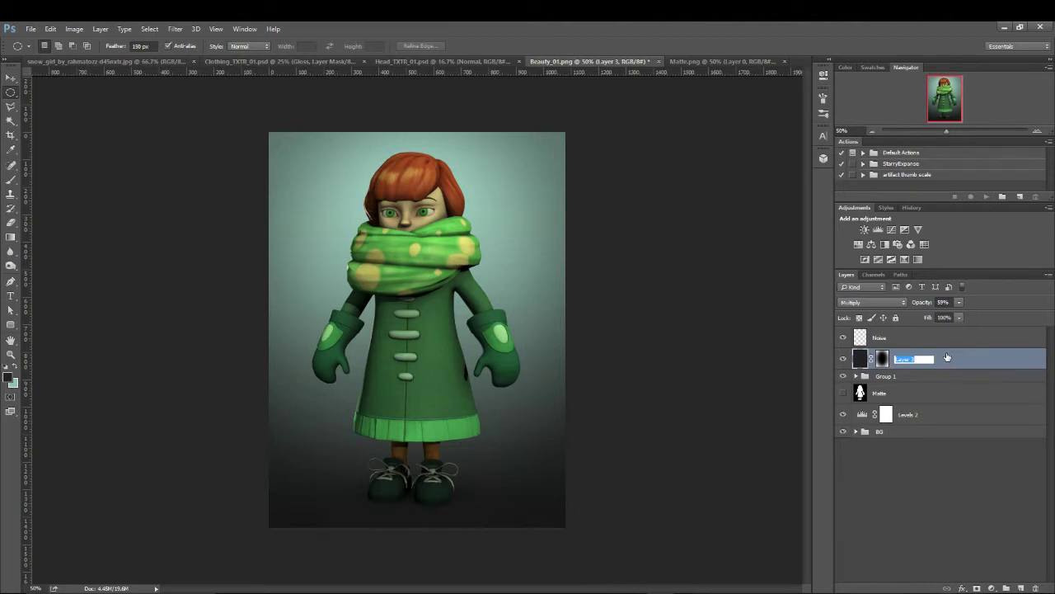
type("Vignette")
key("Return")
Step: Fill the Noise layer with white at 100% opacity in Normal mode
left_click(928, 339)
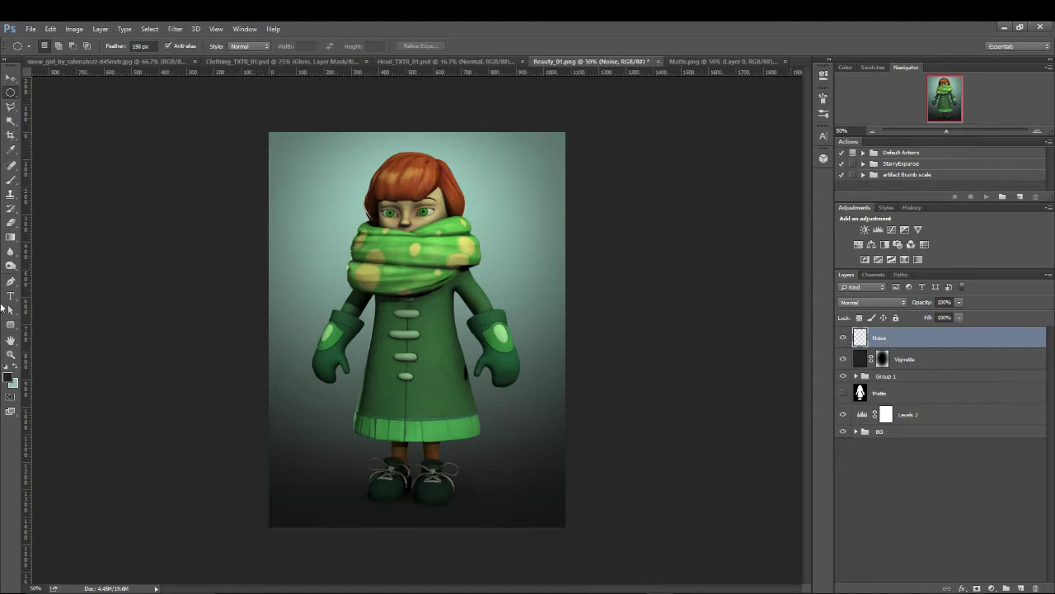
left_click(13, 366)
key("i")
key("shift+F5")
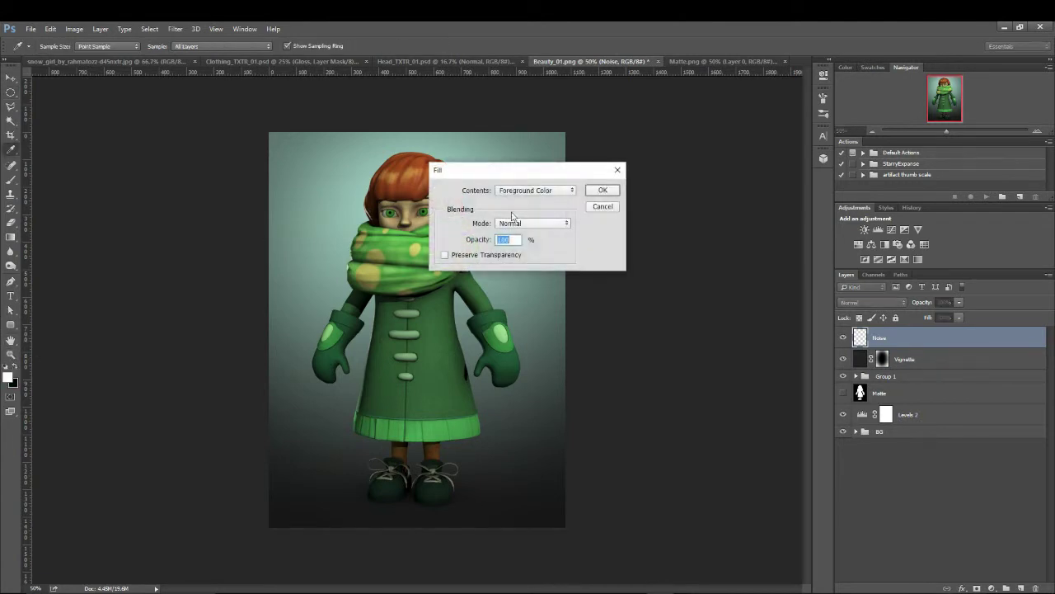
left_click(603, 189)
key("m")
left_click(175, 29)
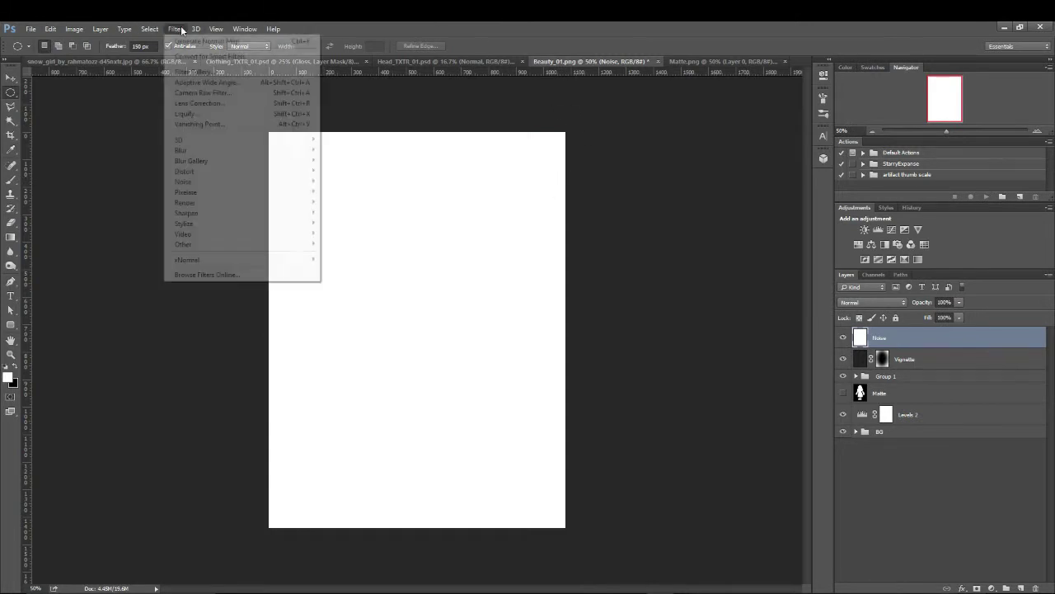
mouse_move(184, 182)
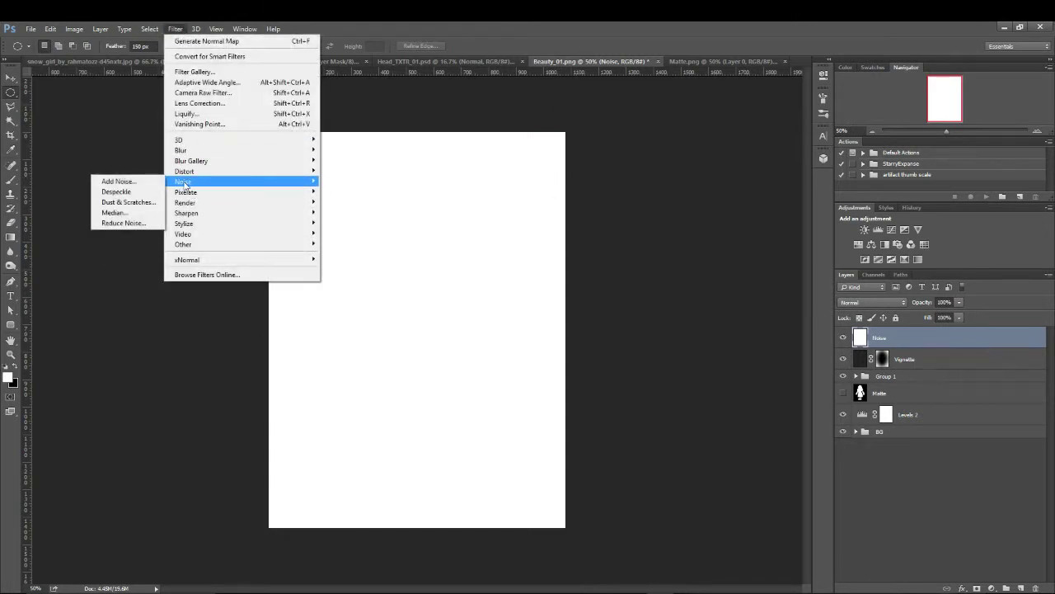
left_click(125, 203)
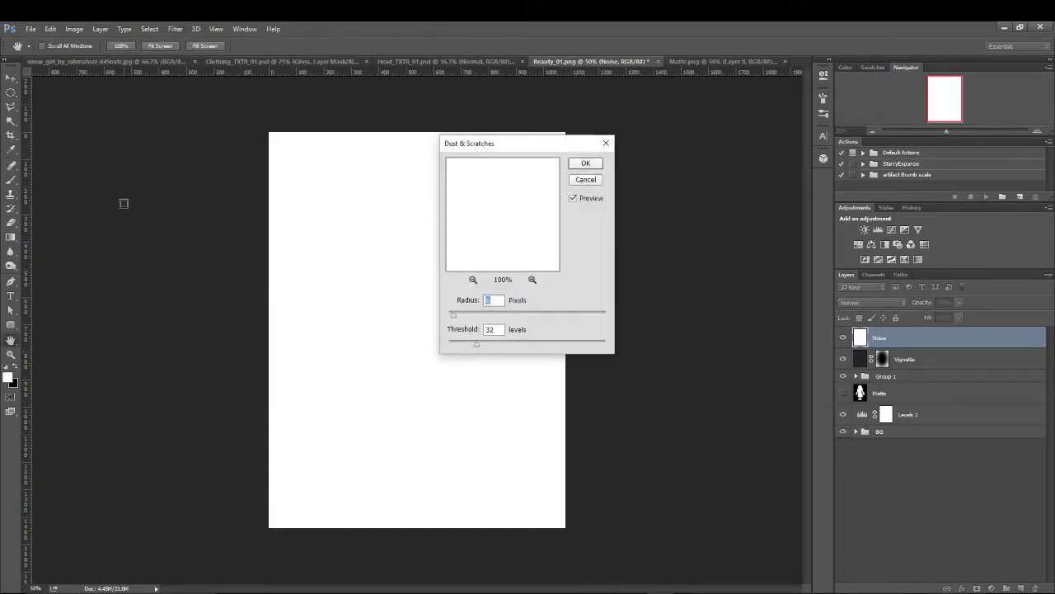
left_click_drag(454, 320, 489, 345)
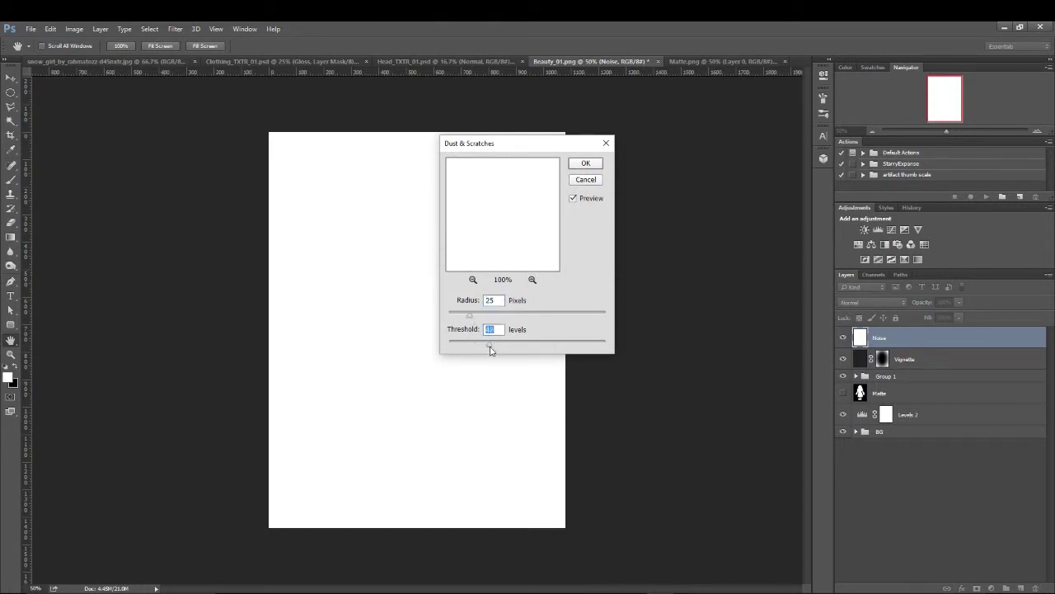
left_click(588, 178)
left_click(74, 29)
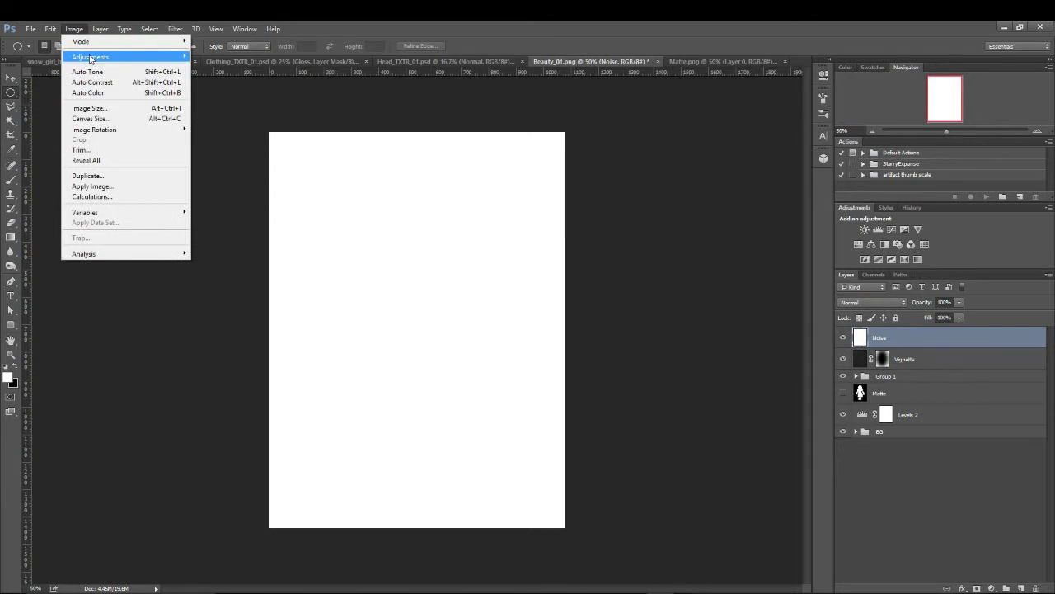
Step: Apply the Add Noise filter to the white Noise layer and set its blend mode to Overlay
mouse_move(174, 31)
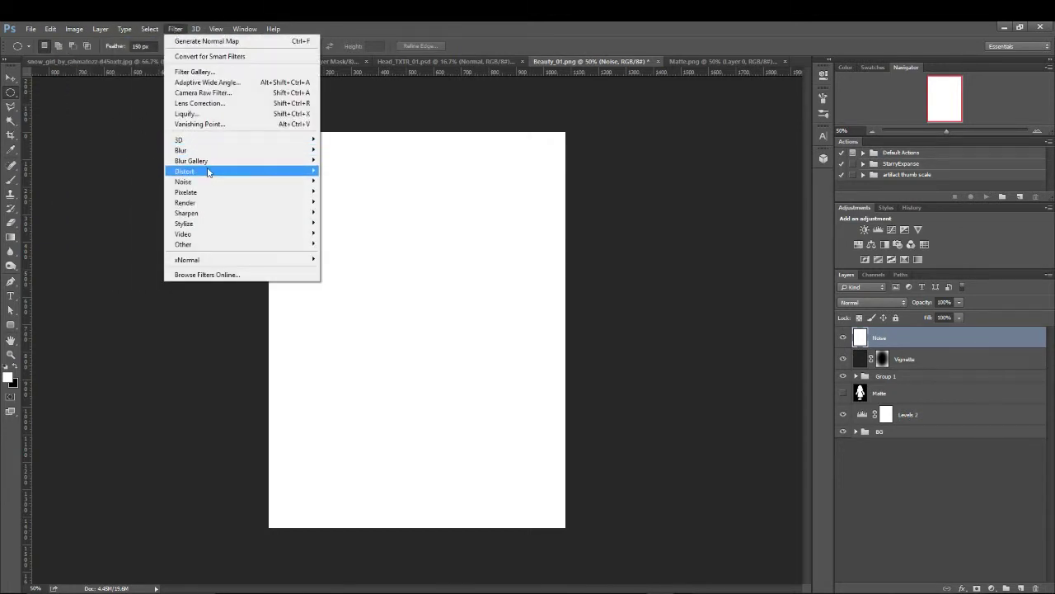
mouse_move(197, 188)
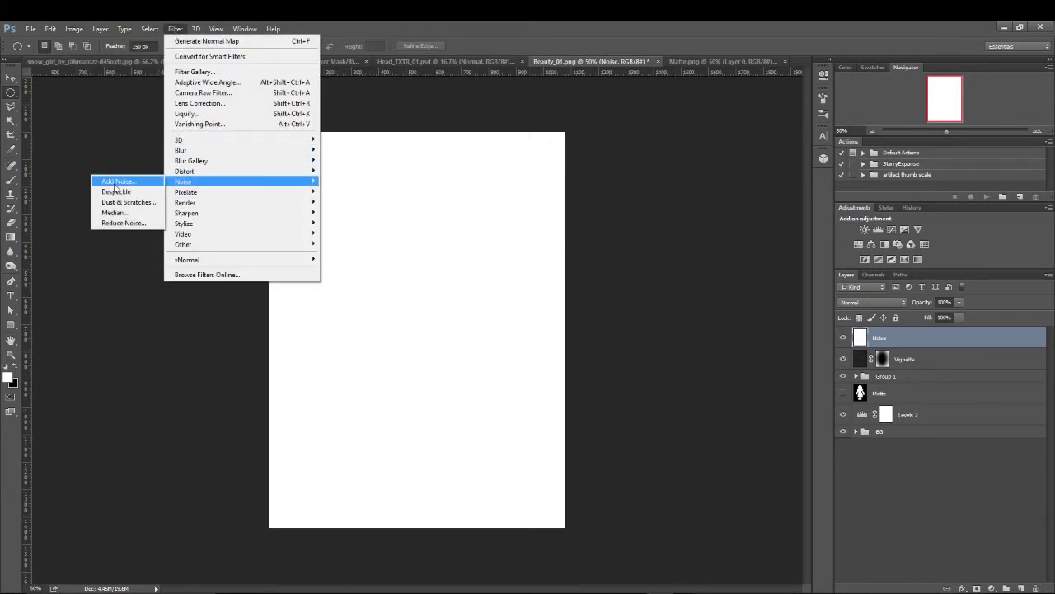
left_click(116, 181)
left_click(582, 155)
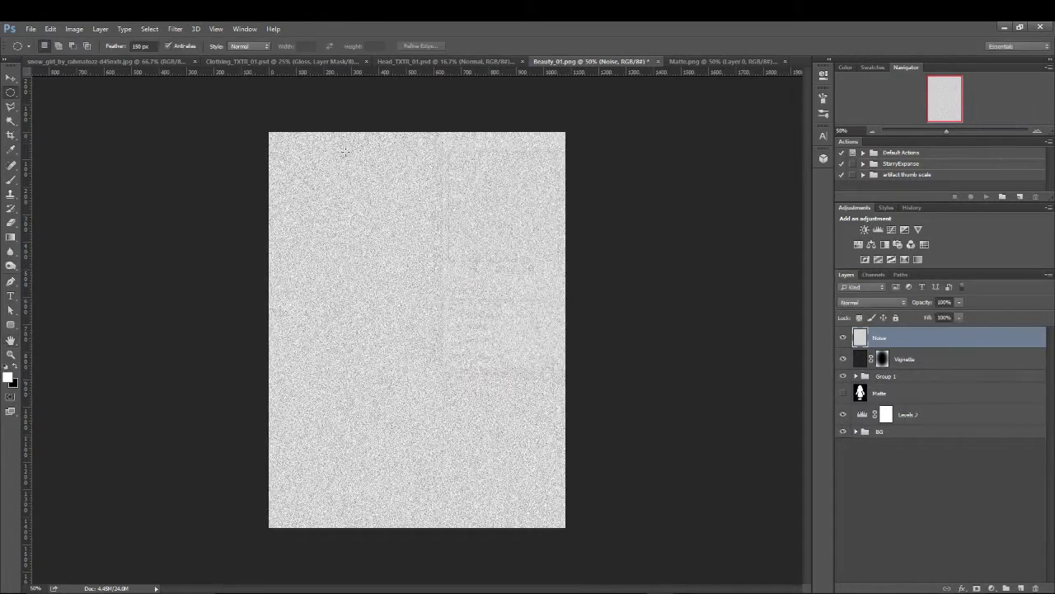
left_click(902, 302)
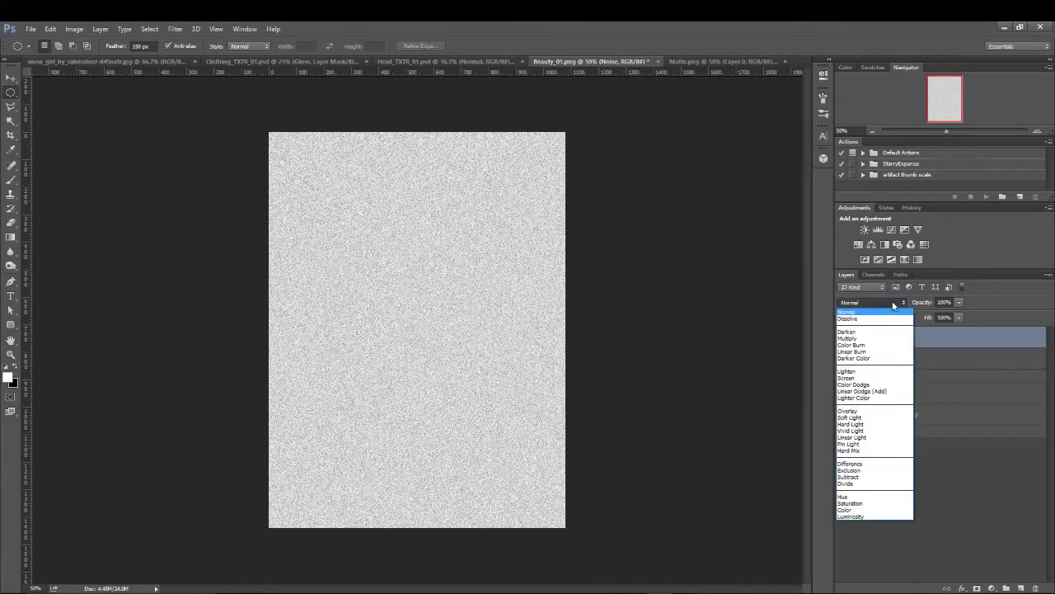
left_click(858, 410)
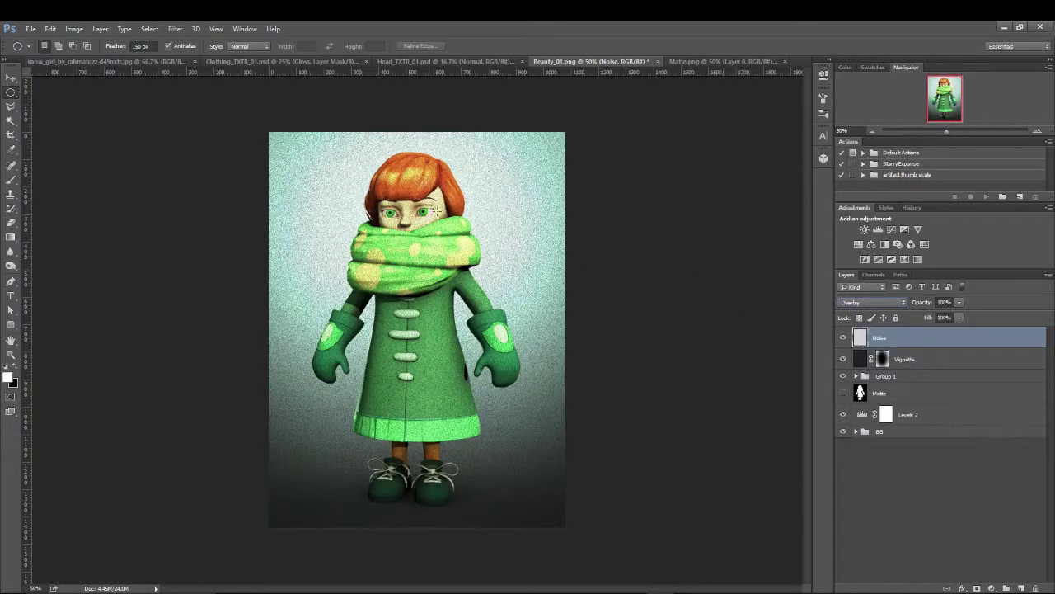
left_click(10, 77)
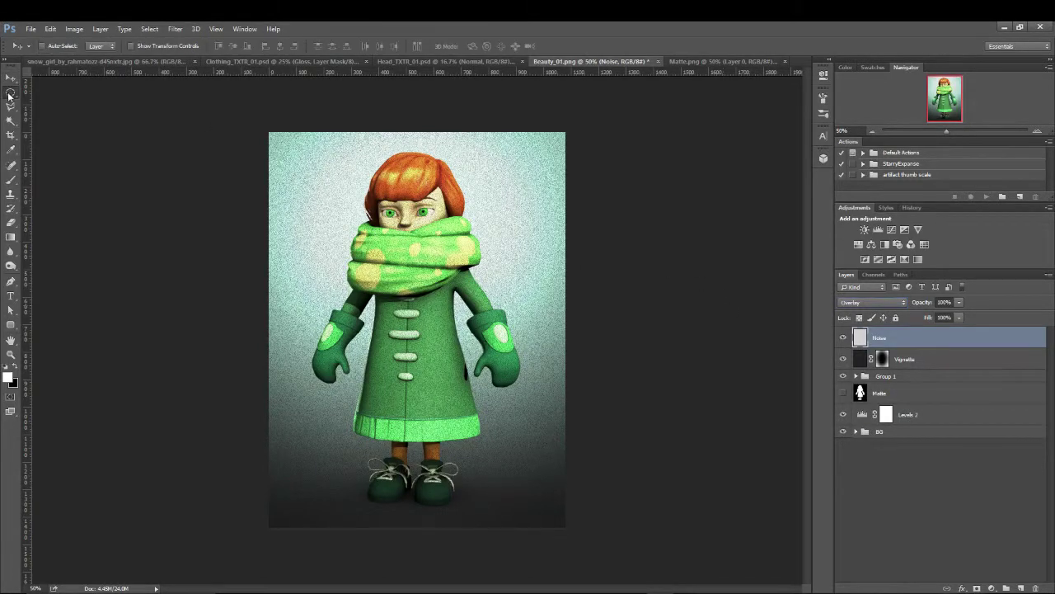
left_click(11, 92)
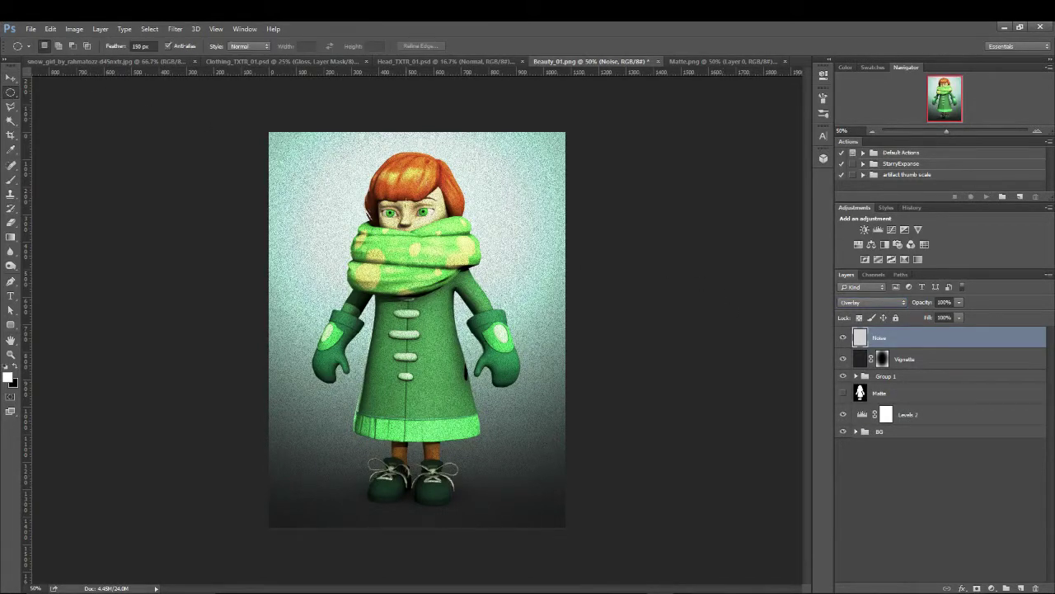
Step: Save the document in Photoshop format as Beauty_Post_02.psd in the project's photoshop folder, keeping Maximize Compatibility on
left_click(31, 30)
left_click(46, 150)
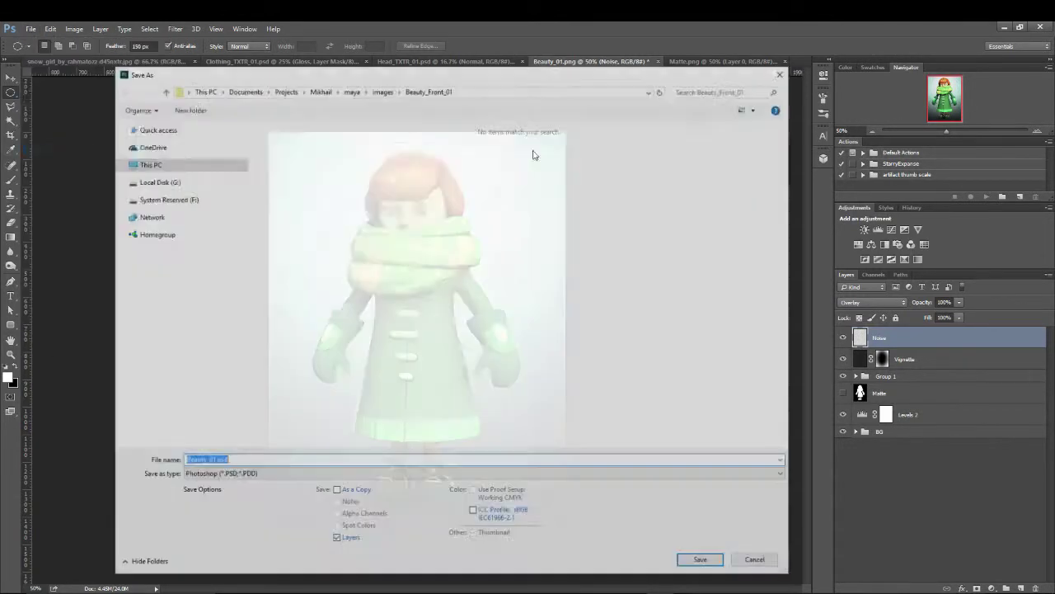
left_click(235, 477)
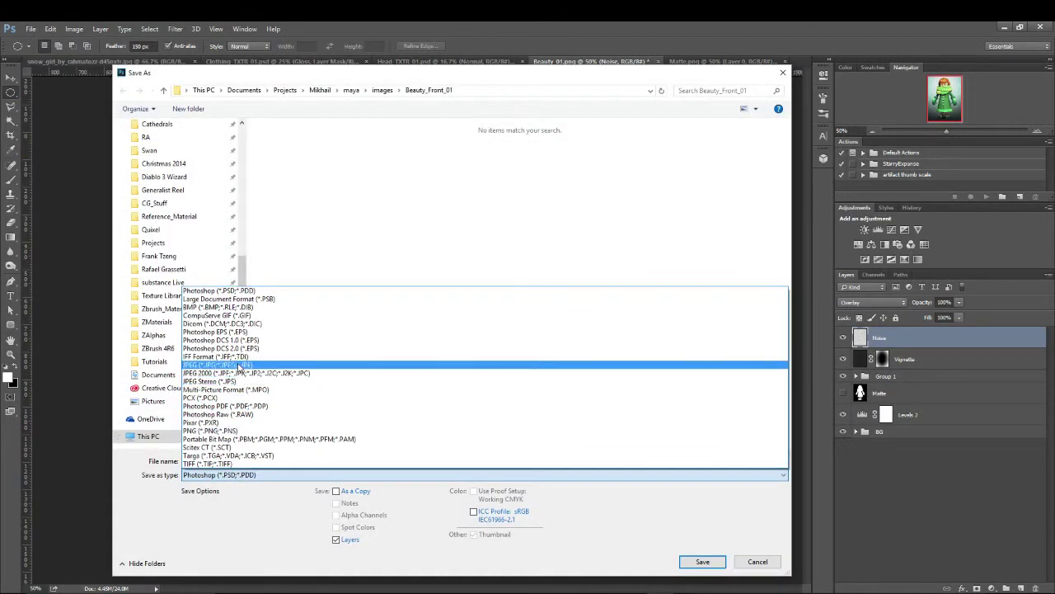
left_click(230, 290)
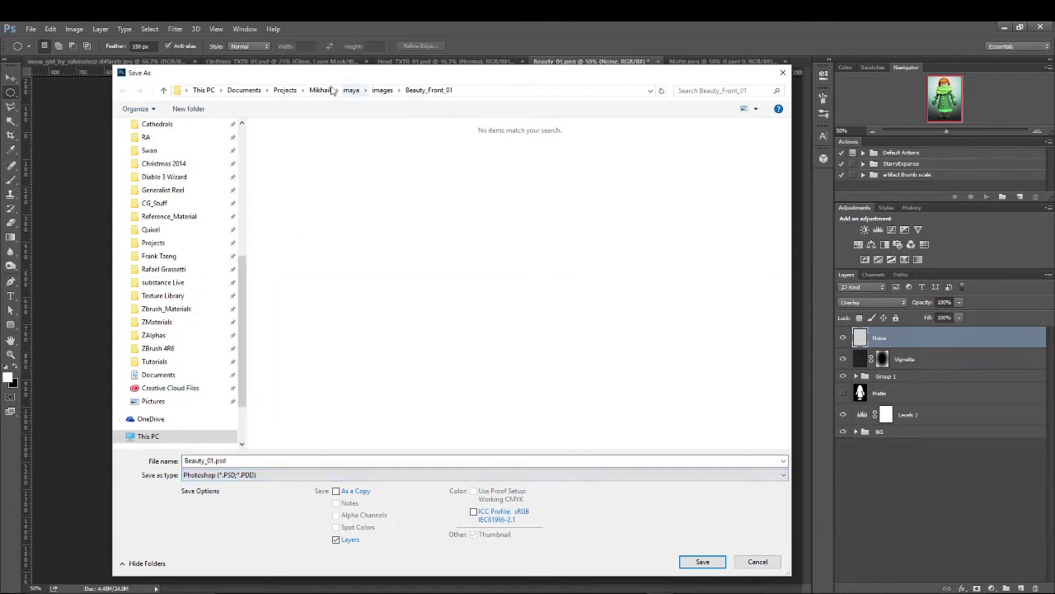
left_click(320, 90)
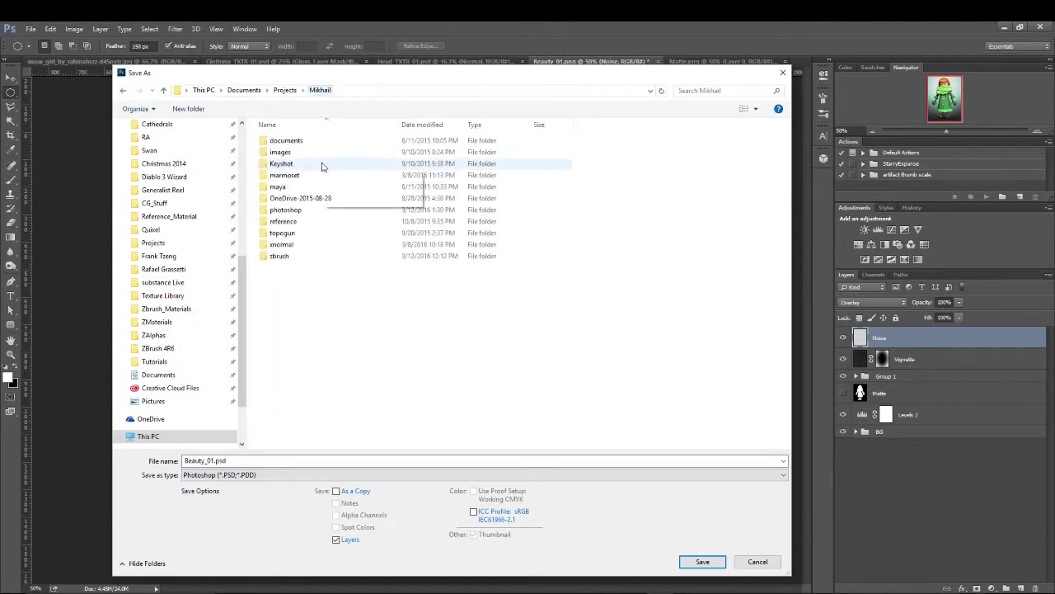
double_click(285, 210)
double_click(252, 461)
type("Be")
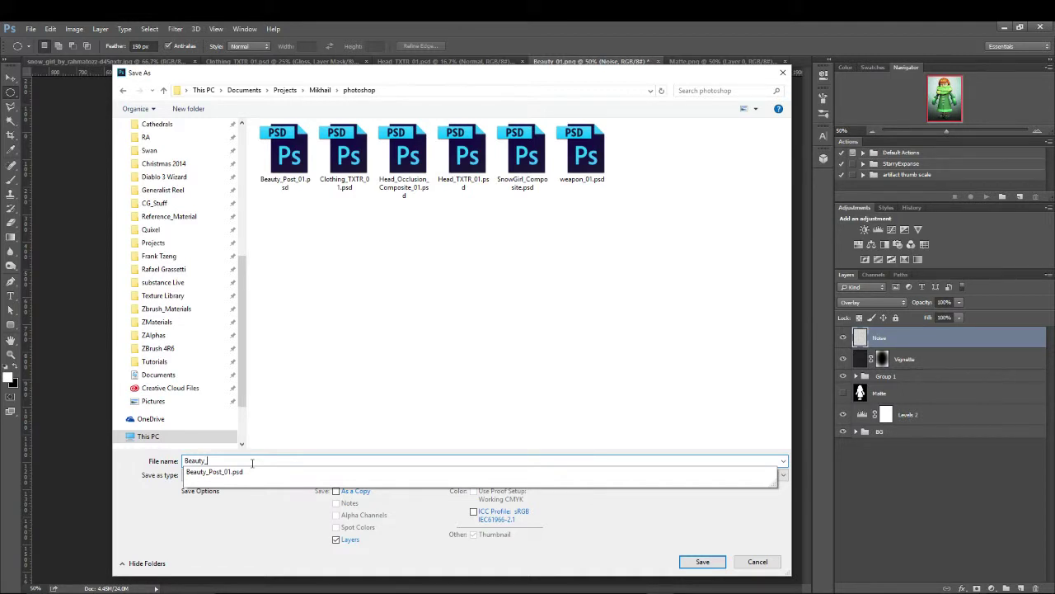
type("Post")
key("Return")
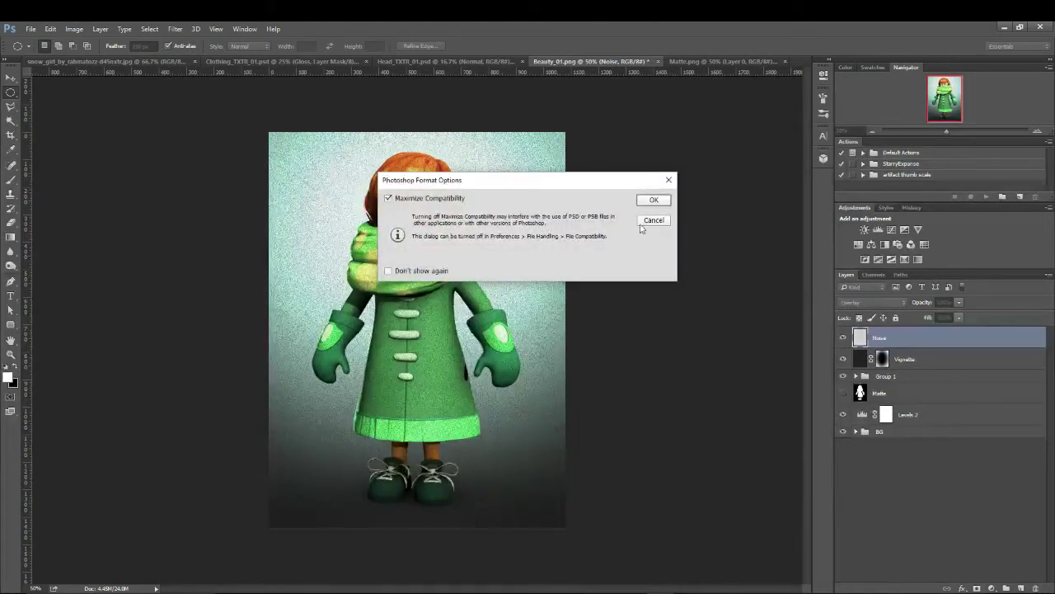
left_click(651, 201)
Step: Reduce the opacity of the Noise layer to 10%
left_click(960, 302)
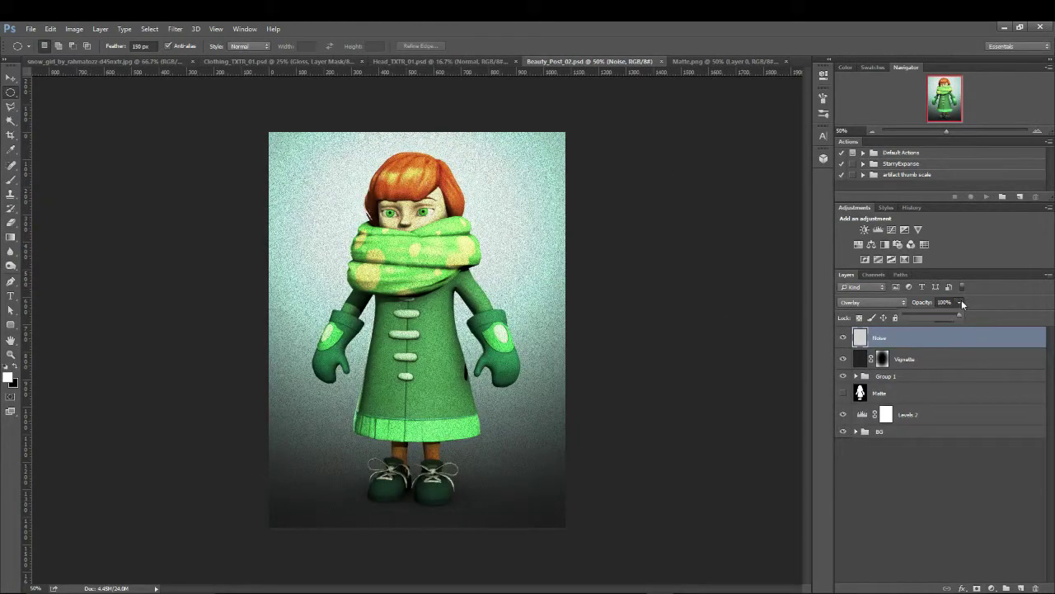
left_click_drag(954, 316, 935, 317)
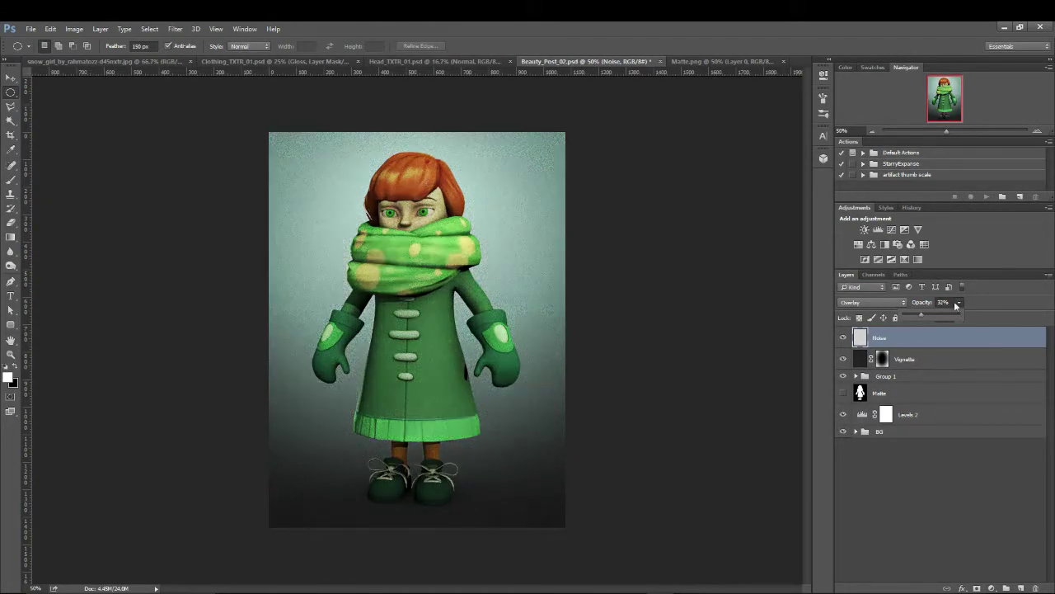
left_click(717, 243)
type("10")
key("Return")
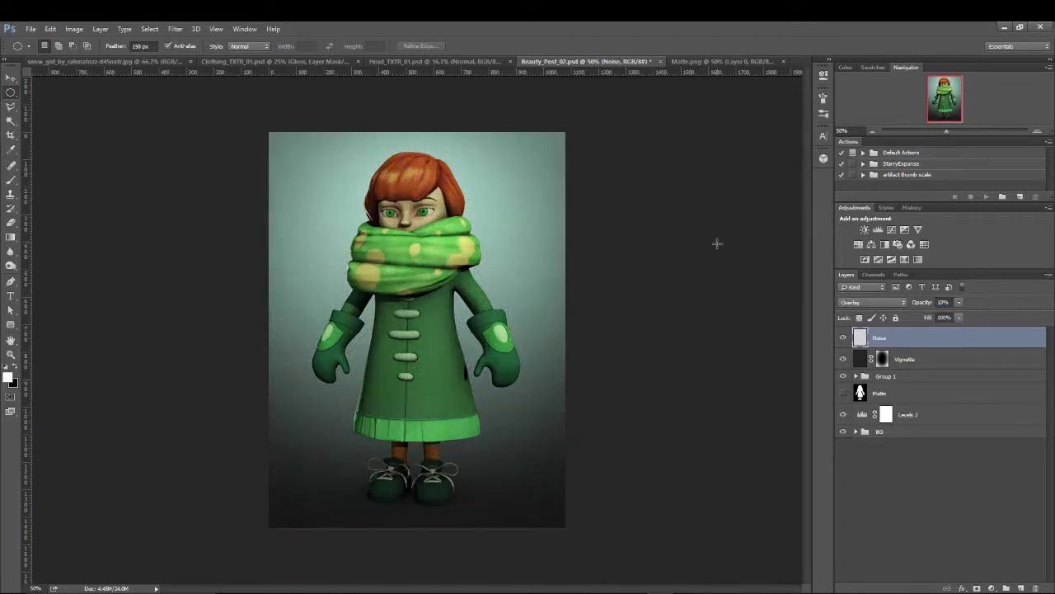
Step: Reduce the Noise layer's opacity to 6%
key("z")
left_click(406, 233)
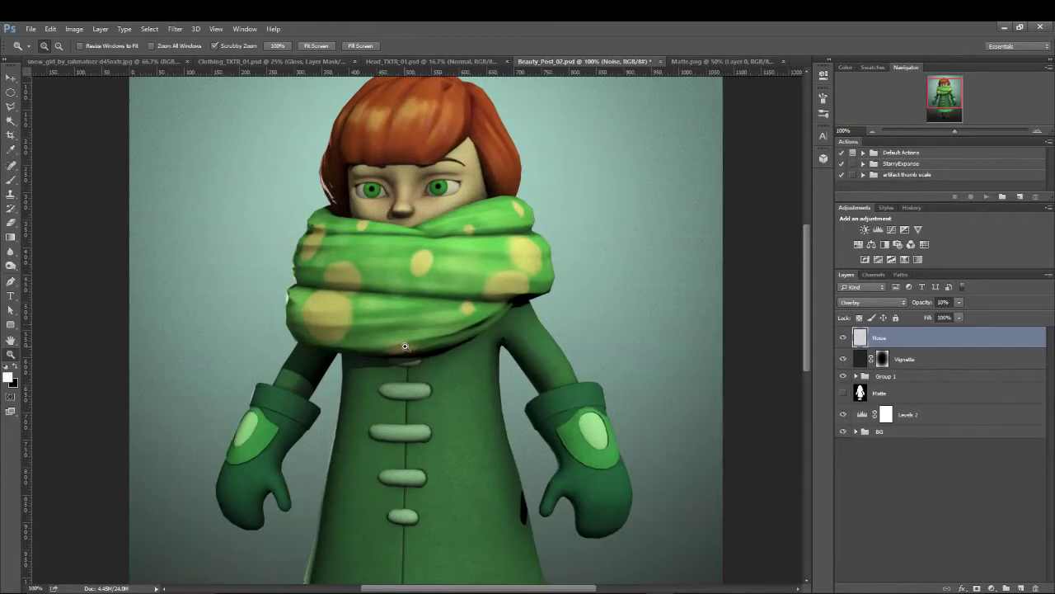
key("alt")
left_click(943, 302)
type("6")
left_click(401, 227, "alt")
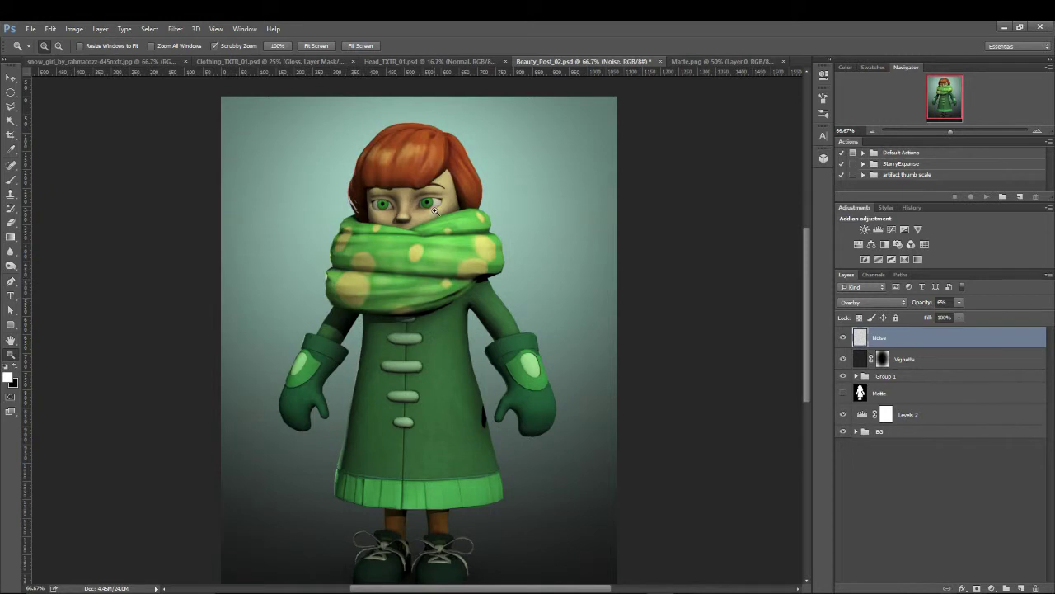
Step: Add a Levels adjustment layer above Group 1 with input black at 7 and input white at 231
left_click(925, 377)
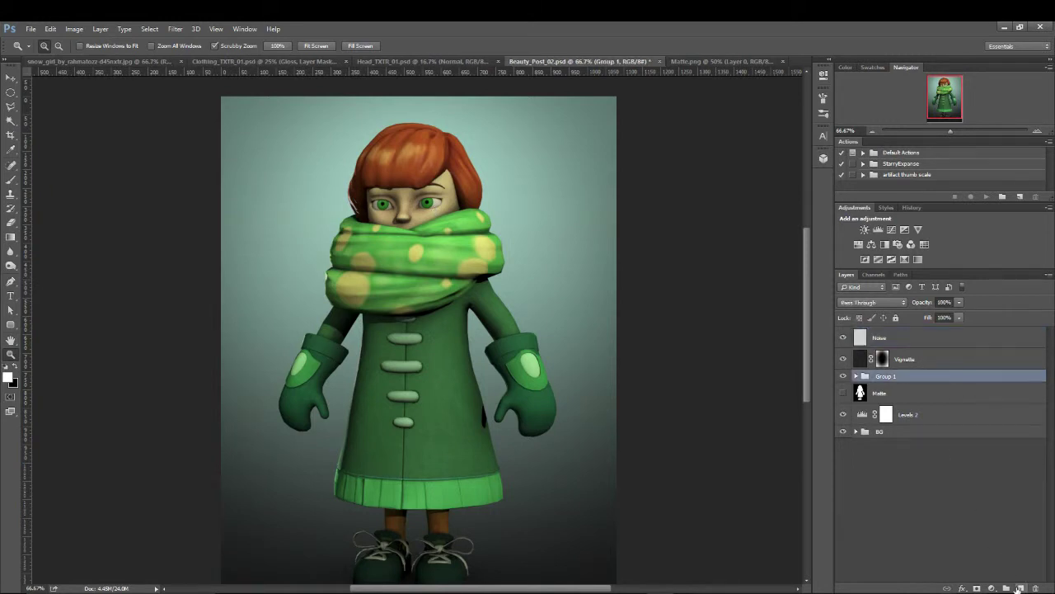
left_click(991, 588)
left_click(974, 403)
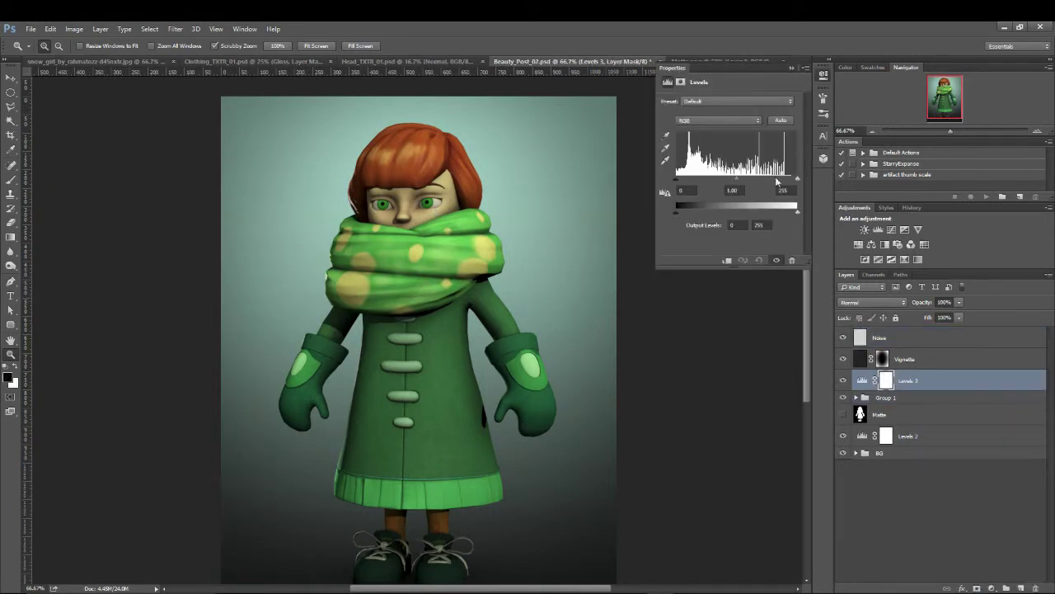
left_click_drag(798, 179, 733, 182)
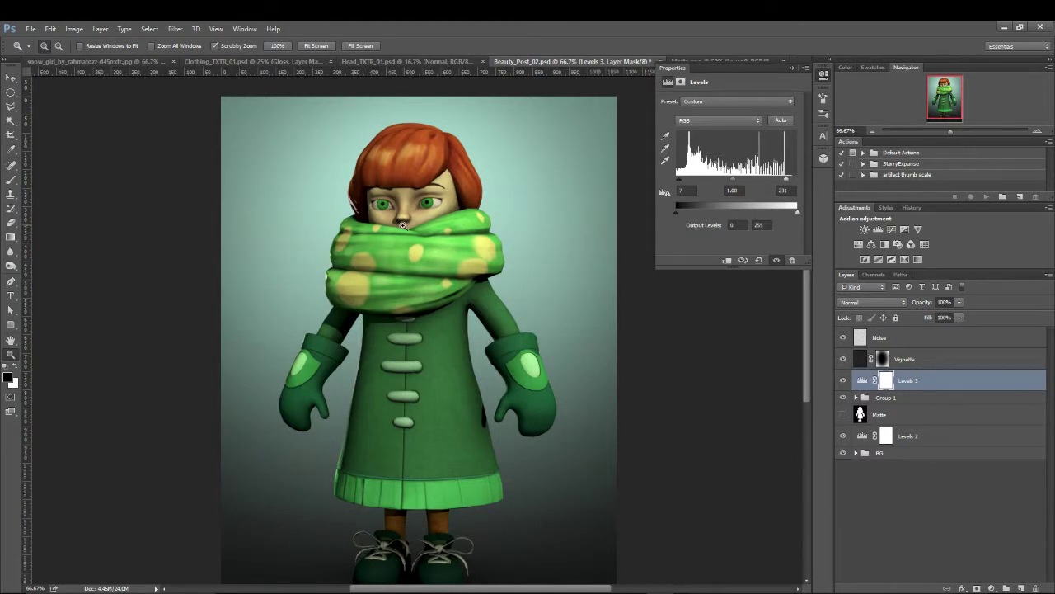
left_click(439, 315, "alt")
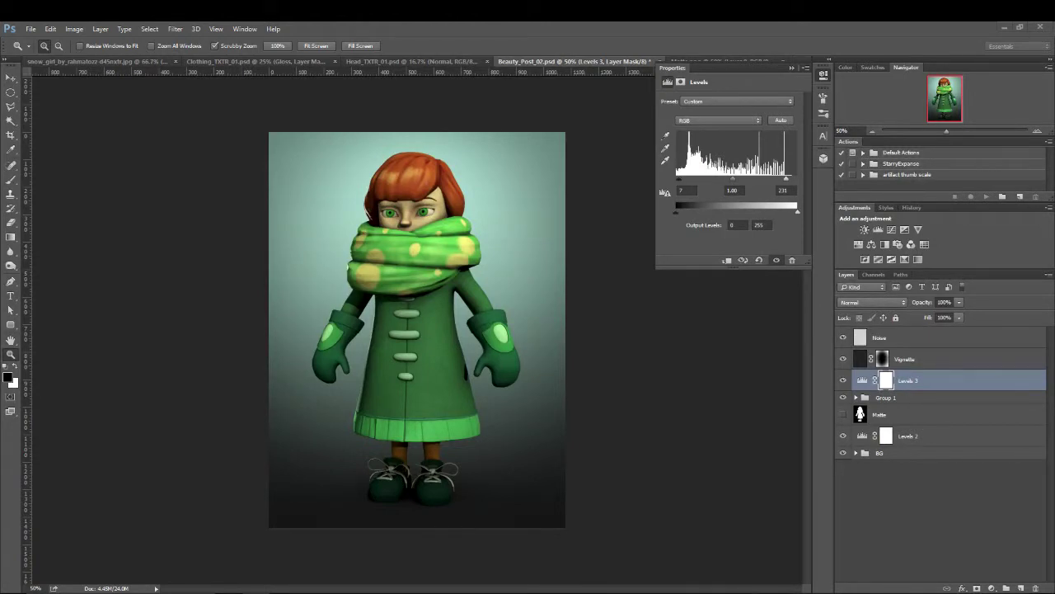
Step: Switch to File Explorer and open Vintage_Film1.jpg from the Texture Library's Film Texture folder as a new Photoshop document
key("alt+Tab")
left_click_drag(981, 137, 722, 103)
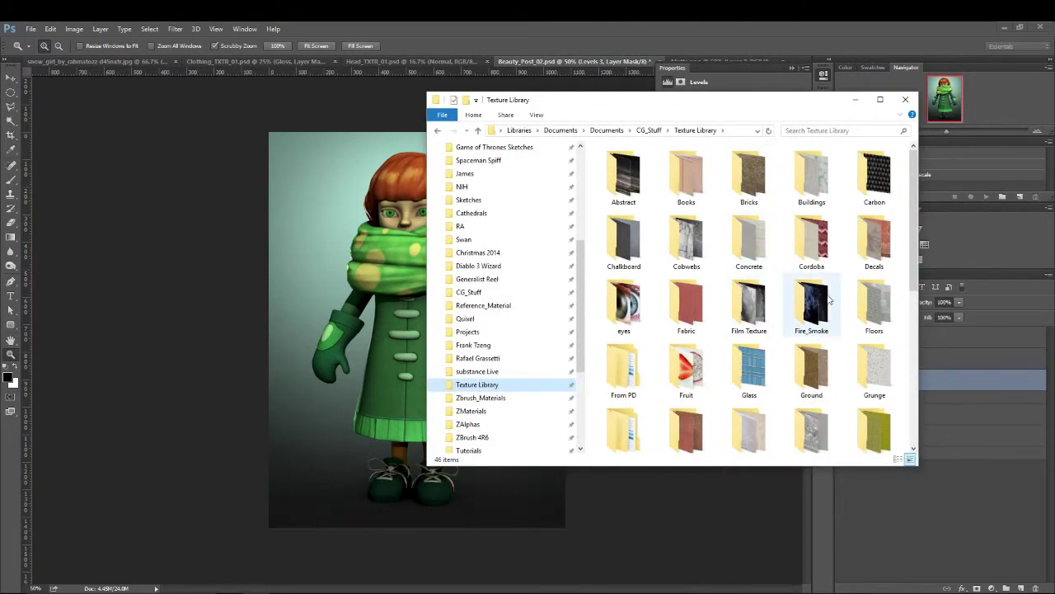
double_click(751, 425)
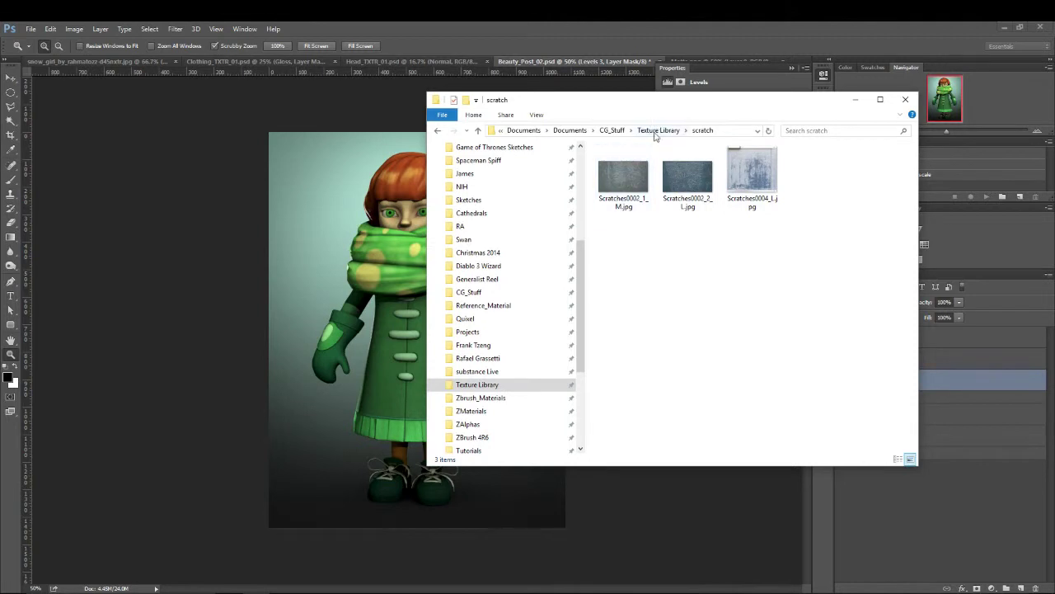
left_click(656, 130)
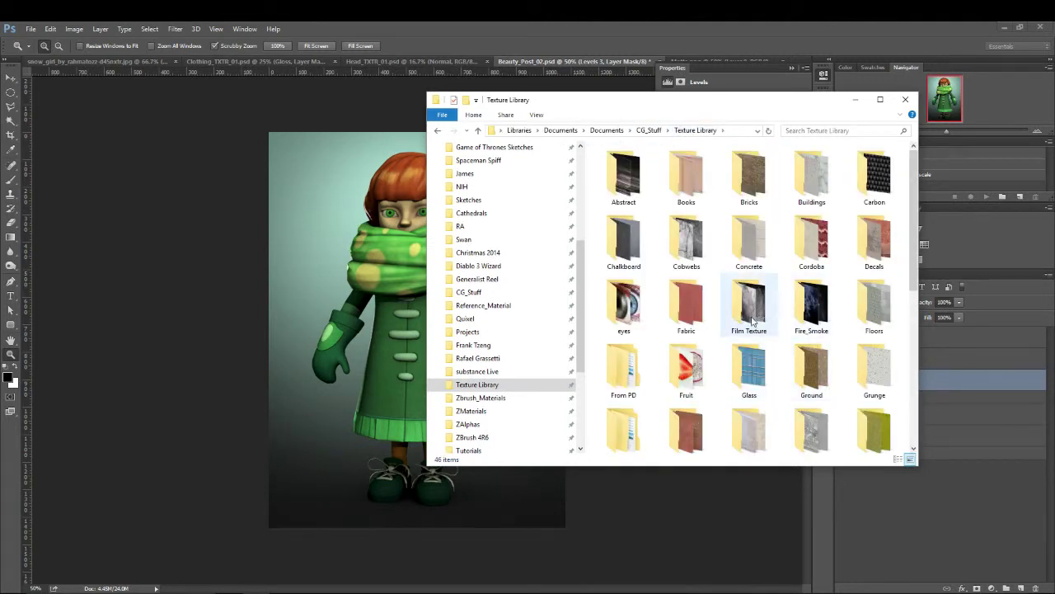
double_click(747, 314)
left_click_drag(632, 178, 797, 56)
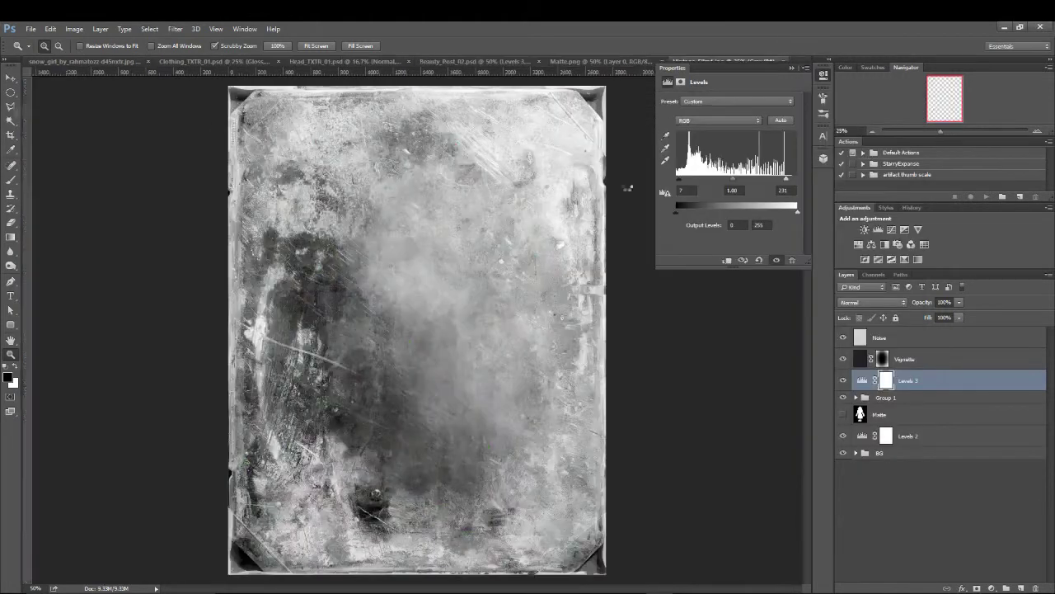
Step: Find MetalBare0158_1_L.jpg in the Texture Library's Metal folder and open it as a separate Photoshop document
key("alt+Tab")
left_click(709, 268)
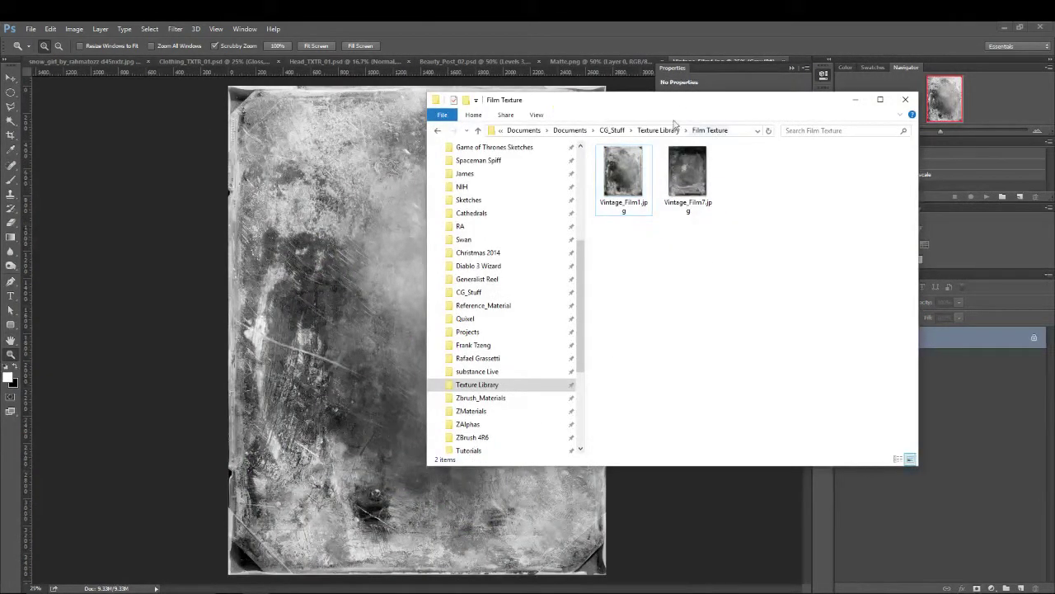
key("alt+Up")
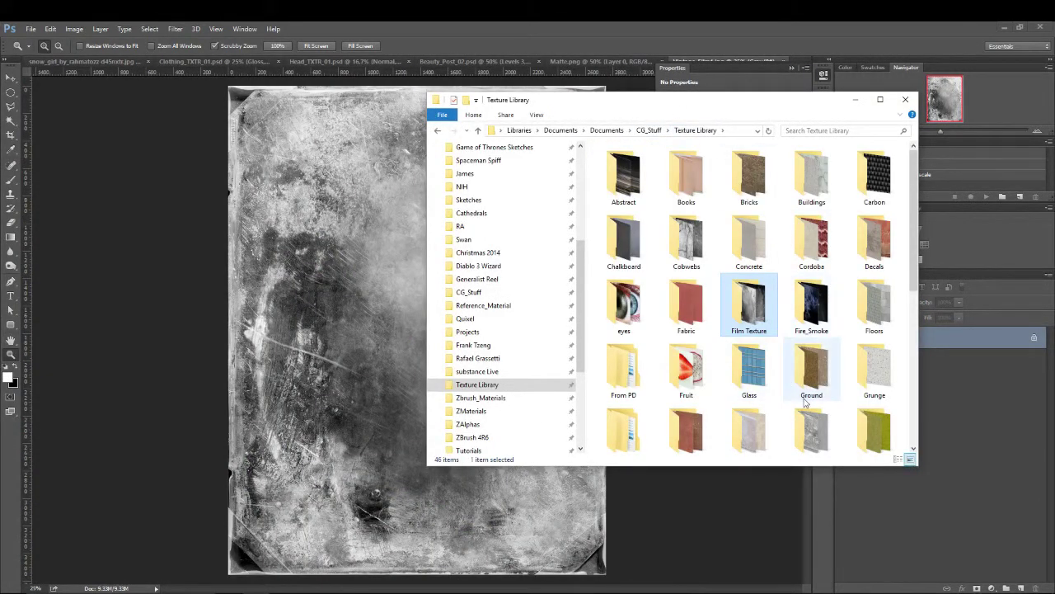
scroll(808, 387, "down", 5)
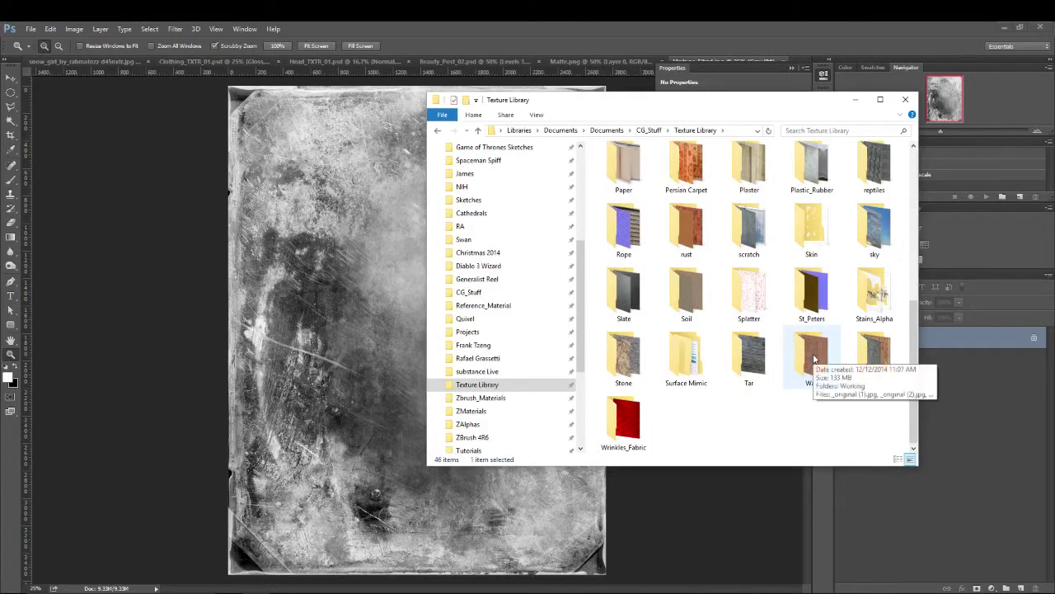
scroll(813, 357, "up", 2)
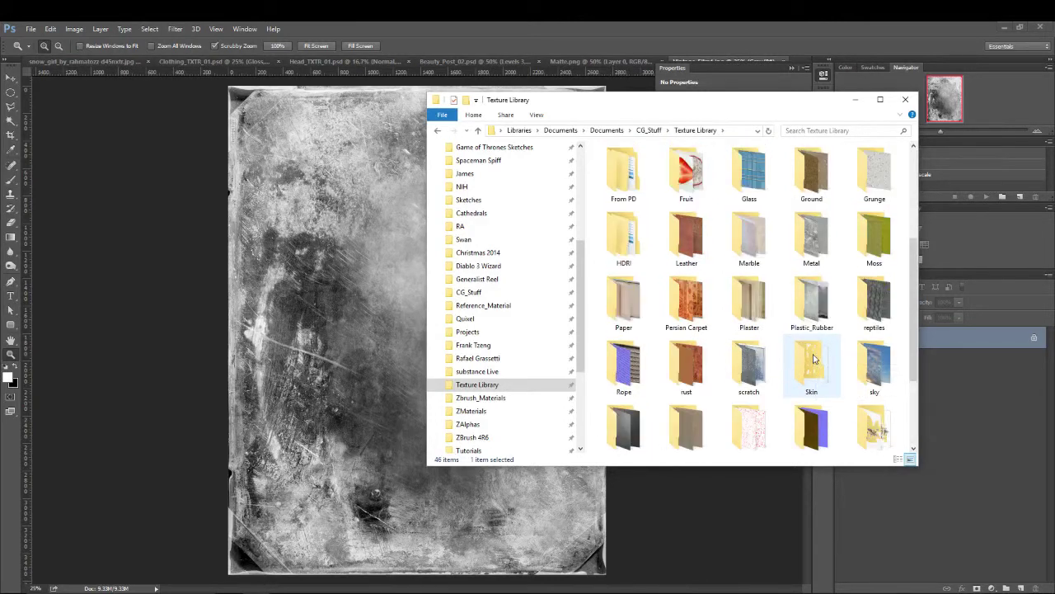
double_click(811, 235)
left_click(682, 313)
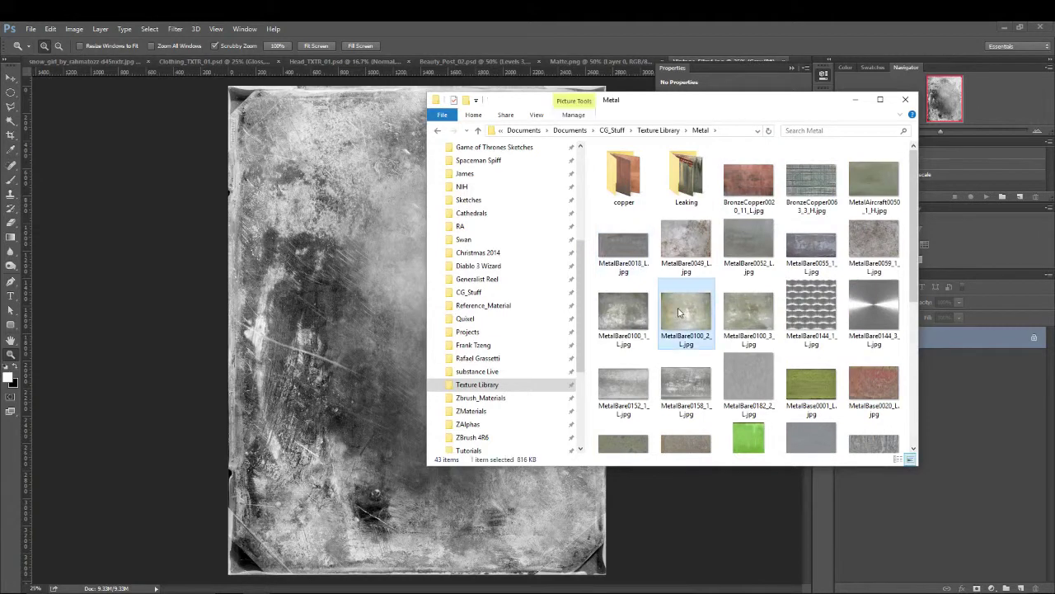
left_click(683, 386)
scroll(676, 330, "down", 3)
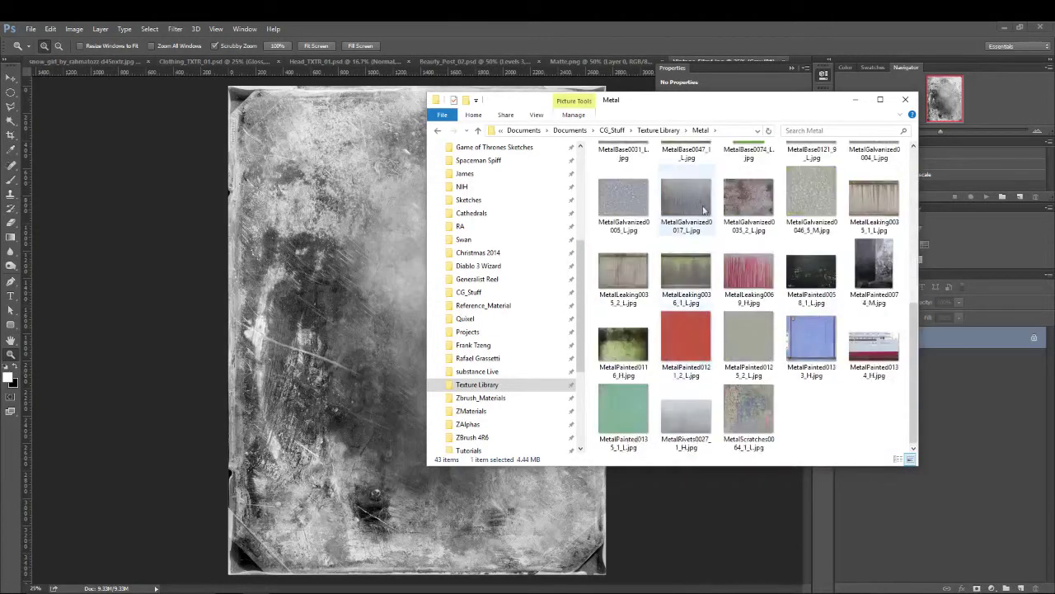
left_click_drag(698, 255, 799, 62)
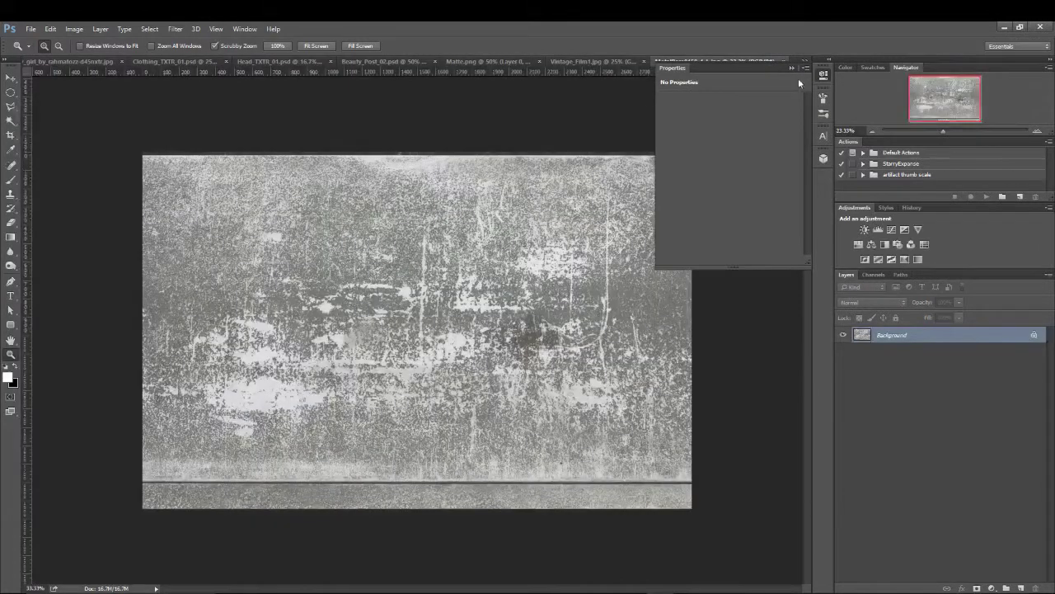
left_click(790, 69)
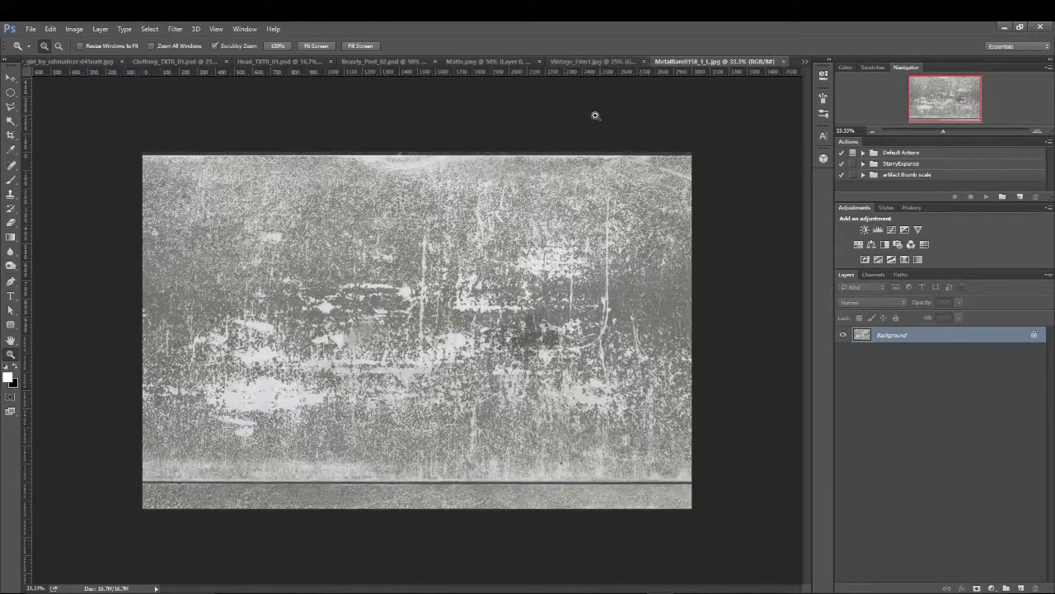
Step: Copy a rectangular area of the metal texture above its dark seam and paste it into Beauty_Post_02.psd above the Levels 3 layer
left_click_drag(10, 91, 58, 91)
left_click_drag(140, 158, 470, 475)
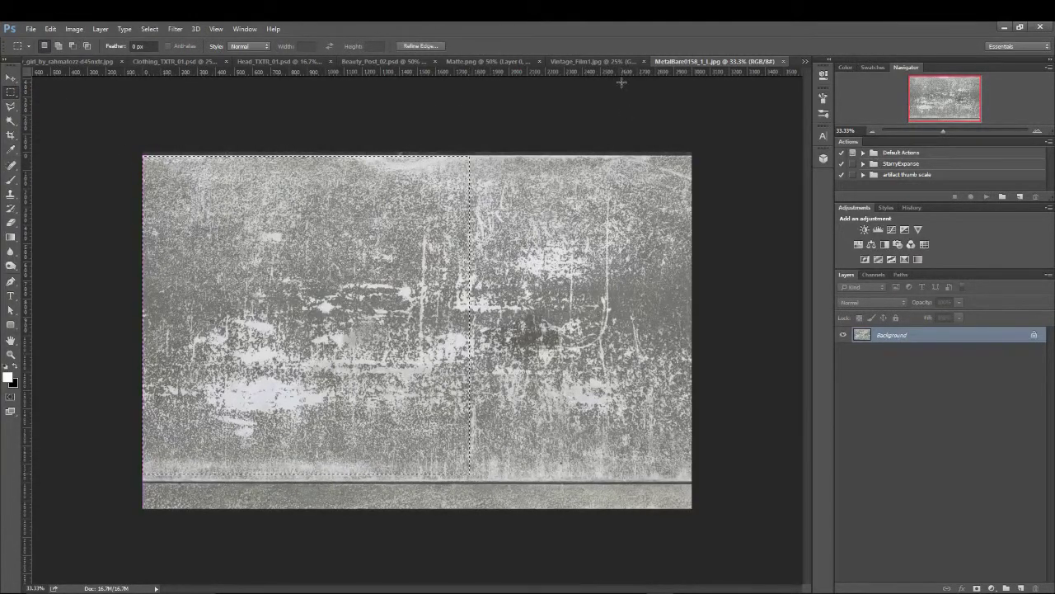
left_click(160, 165)
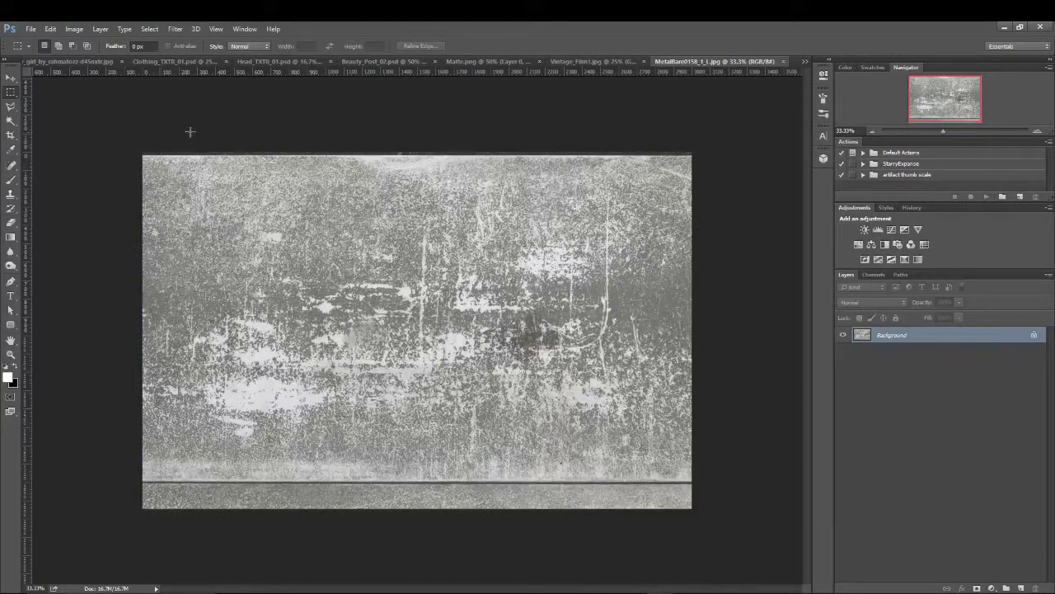
left_click(474, 61)
left_click(398, 62)
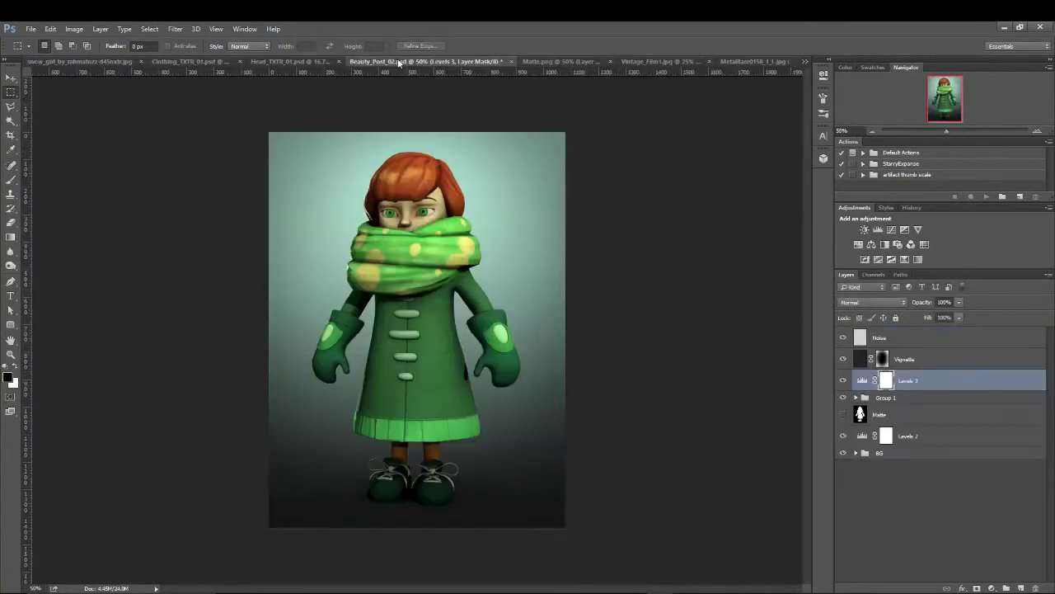
key("ctrl+v")
Step: Rotate the pasted metal texture 90° clockwise and reposition it to cover the whole canvas
left_click(50, 29)
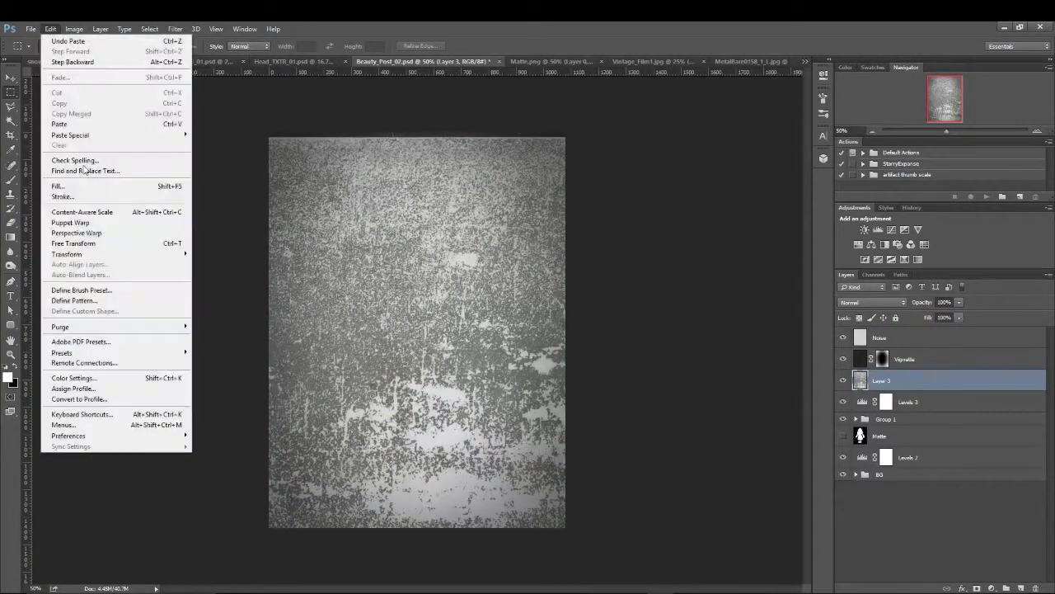
mouse_move(79, 263)
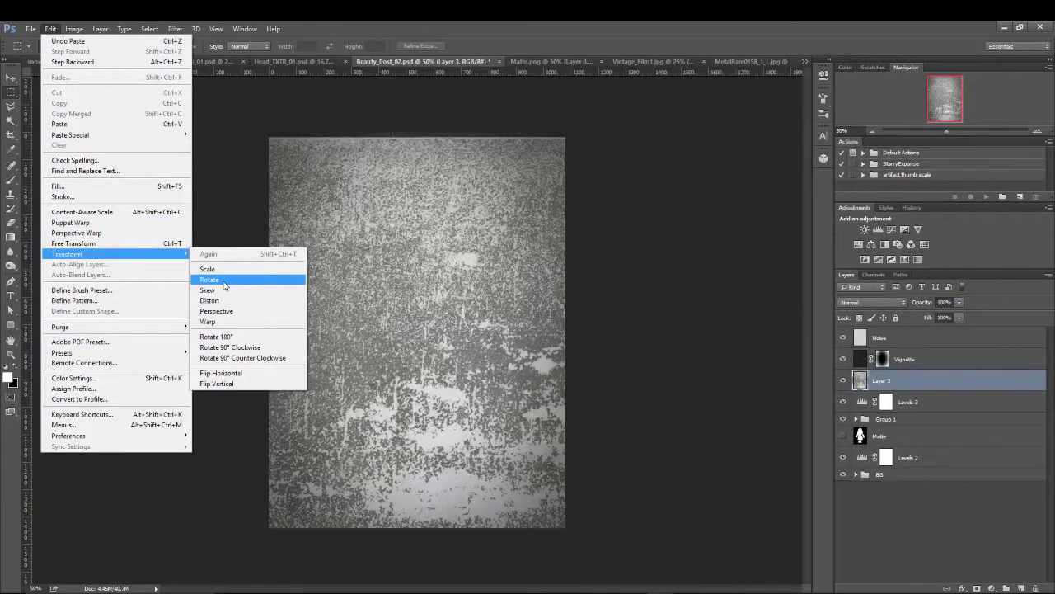
left_click(244, 348)
key("v")
left_click_drag(495, 262, 331, 262)
Step: Rename the metal texture layer Metal_Overlay
double_click(881, 380)
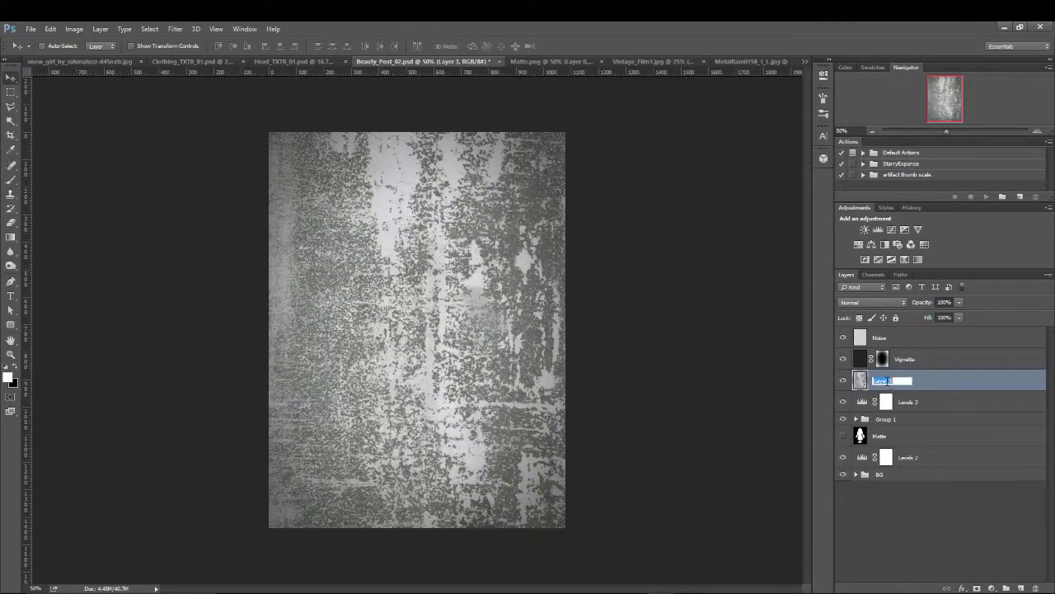
type("Metal_Overlay")
key("Return")
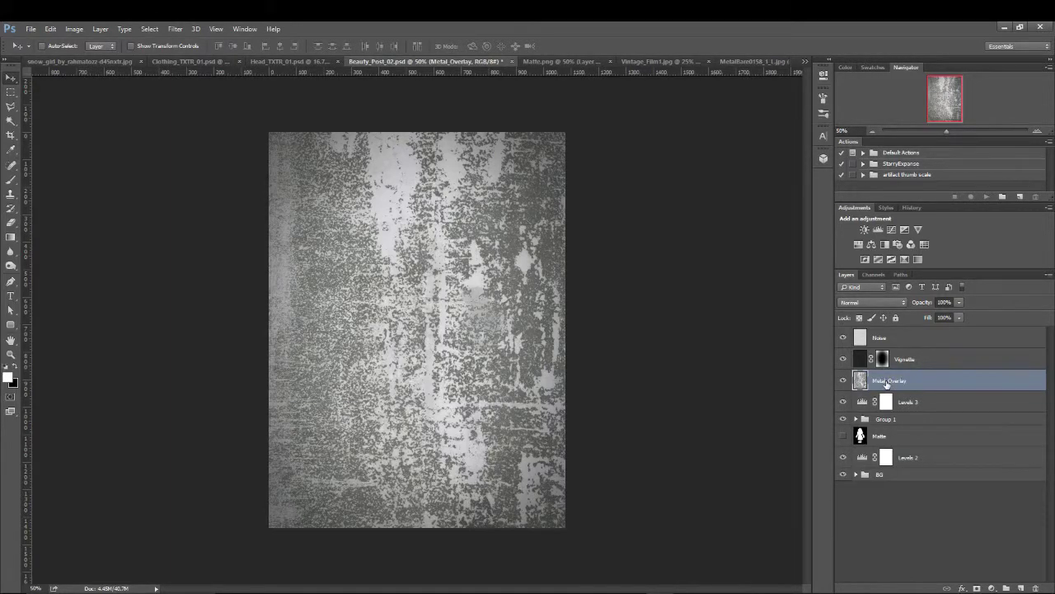
Step: Scale the Metal_Overlay layer down to about 61% and position it so it still covers the canvas
left_click(50, 29)
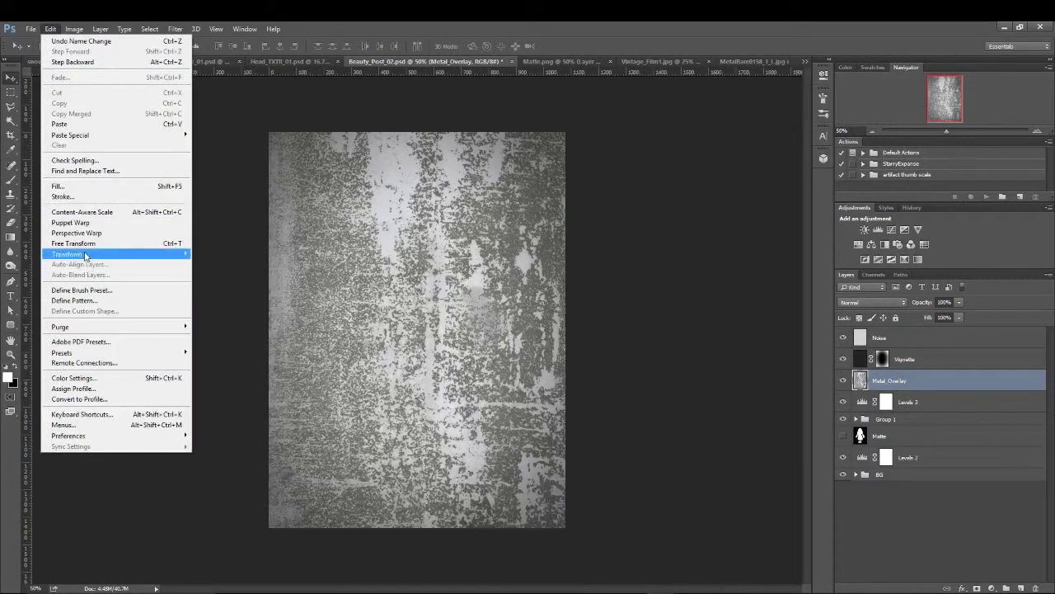
mouse_move(160, 259)
left_click(216, 269)
left_click_drag(292, 108, 306, 266)
left_click_drag(243, 153, 341, 216)
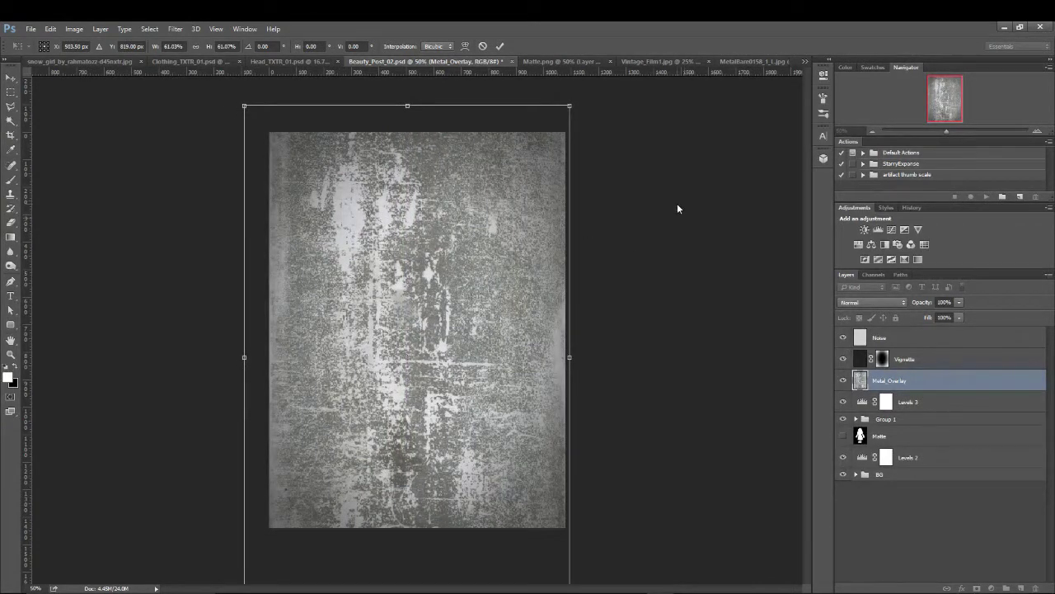
key("Return")
left_click(175, 29)
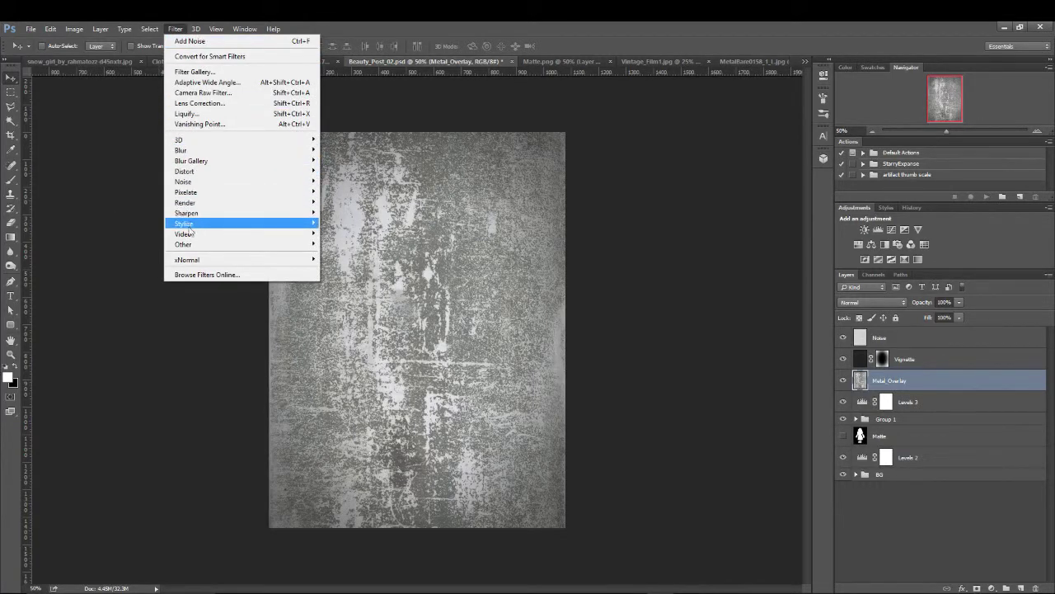
mouse_move(183, 150)
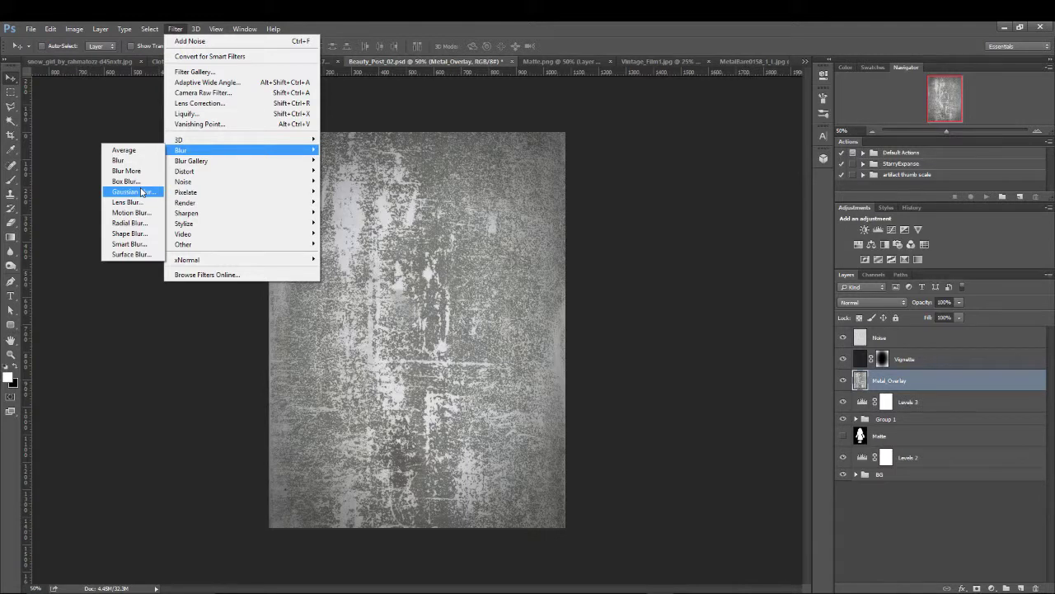
left_click(131, 211)
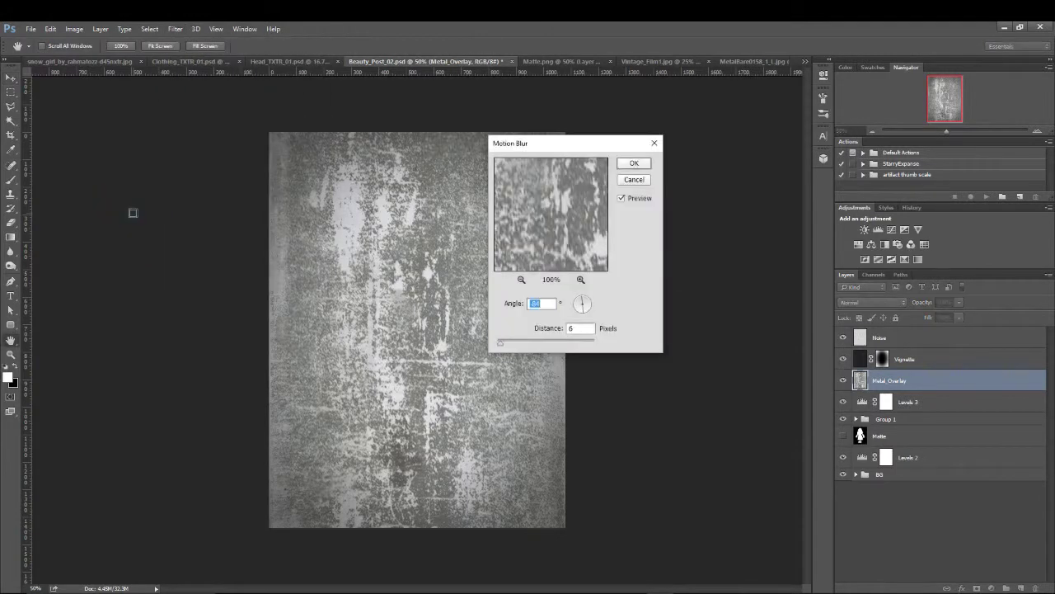
left_click_drag(583, 304, 588, 295)
left_click_drag(500, 343, 539, 347)
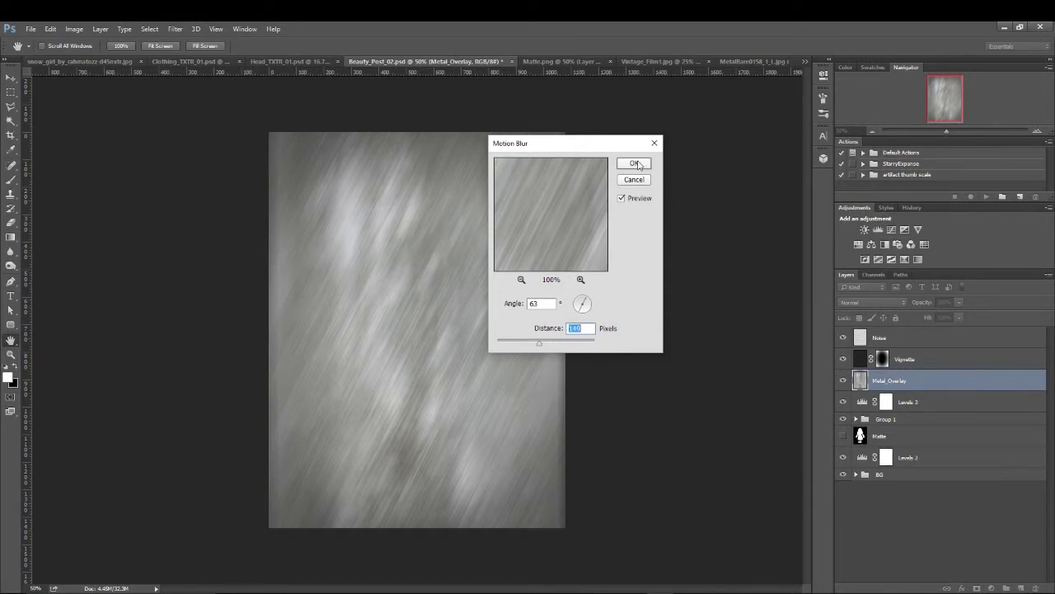
left_click(634, 179)
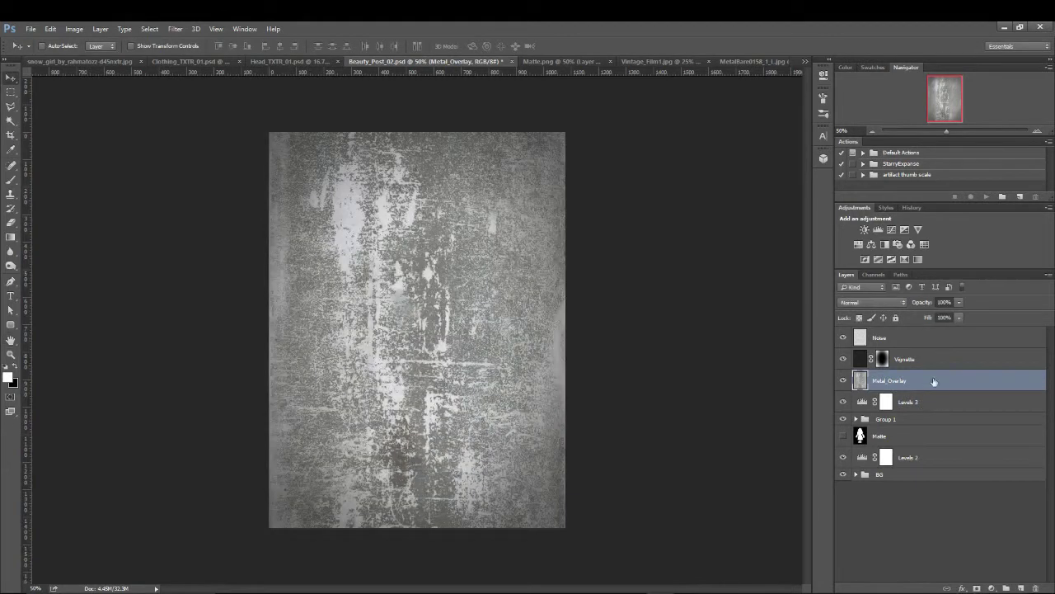
Step: Duplicate the Metal_Overlay layer and apply a Motion Blur with a 61° angle and 204-pixel distance to the copy
left_click_drag(935, 380, 1021, 588)
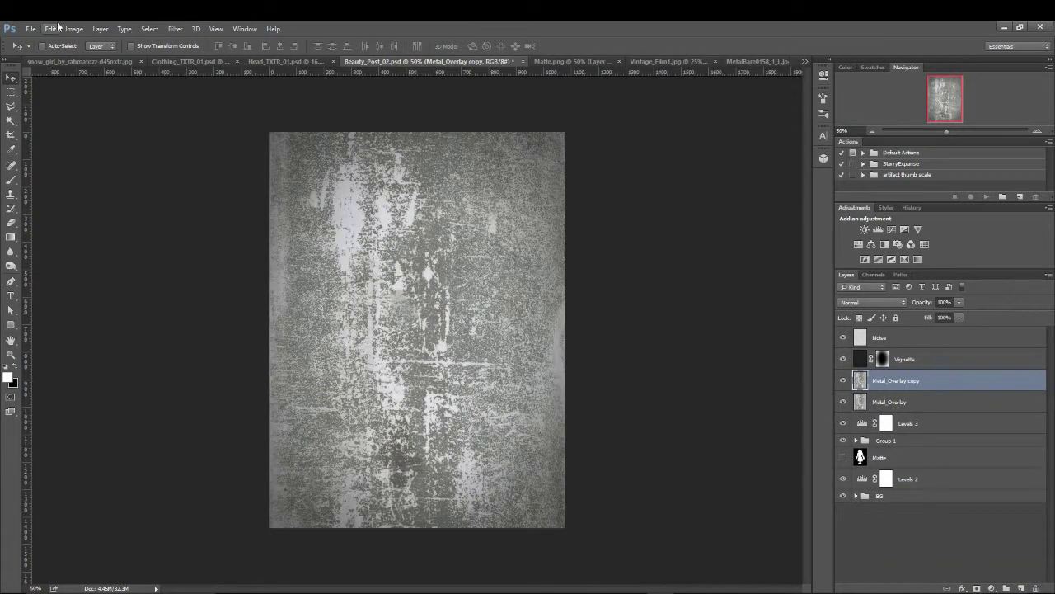
left_click(175, 29)
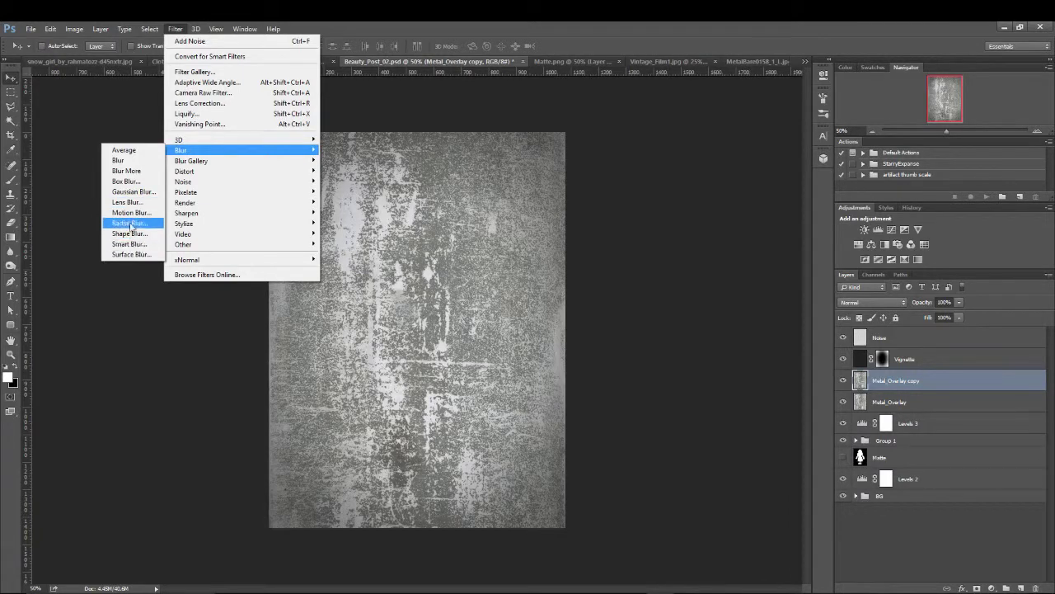
left_click(132, 213)
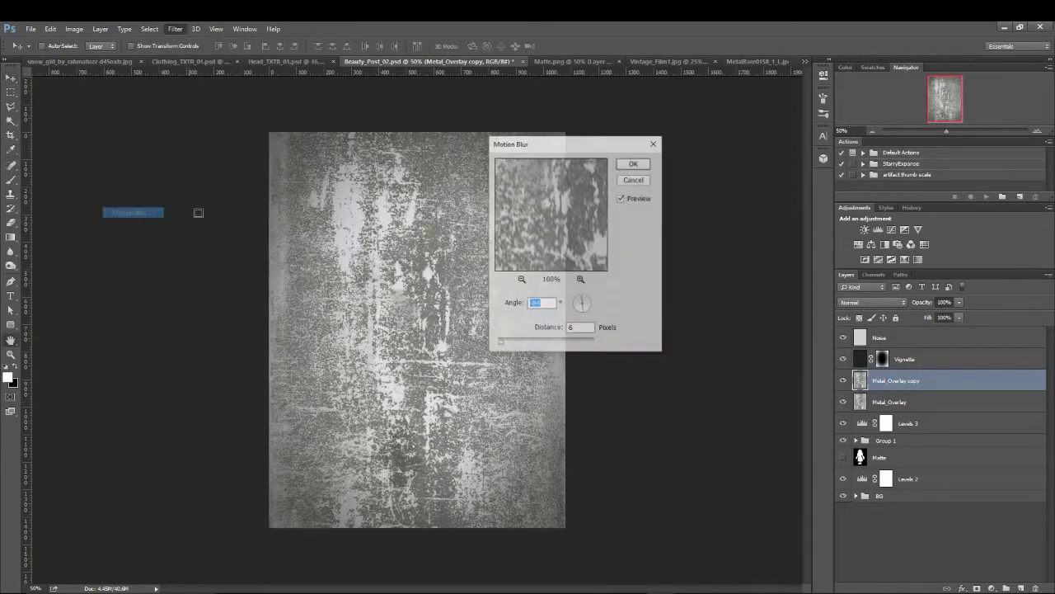
left_click_drag(580, 302, 586, 302)
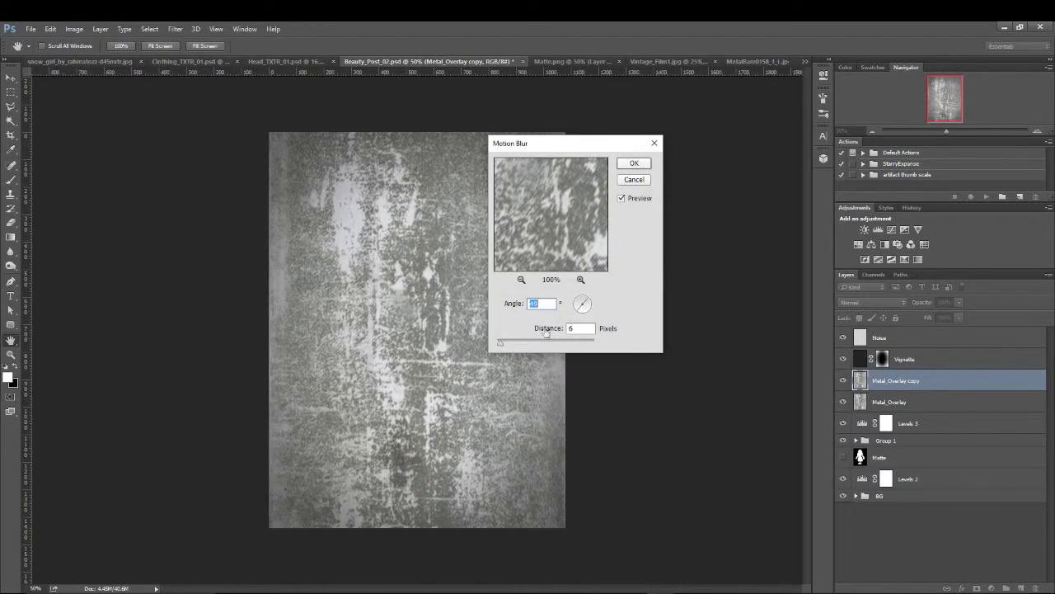
left_click_drag(499, 341, 549, 348)
left_click_drag(584, 300, 583, 305)
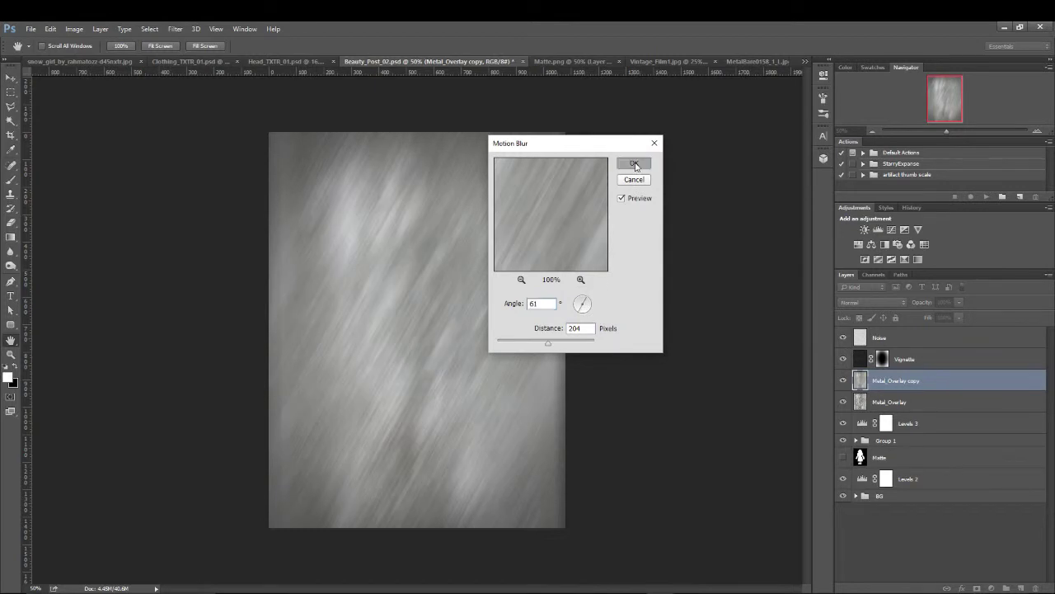
left_click(634, 163)
Step: Hide the original Metal_Overlay layer and set the blurred copy's blend mode to Overlay
left_click(843, 403)
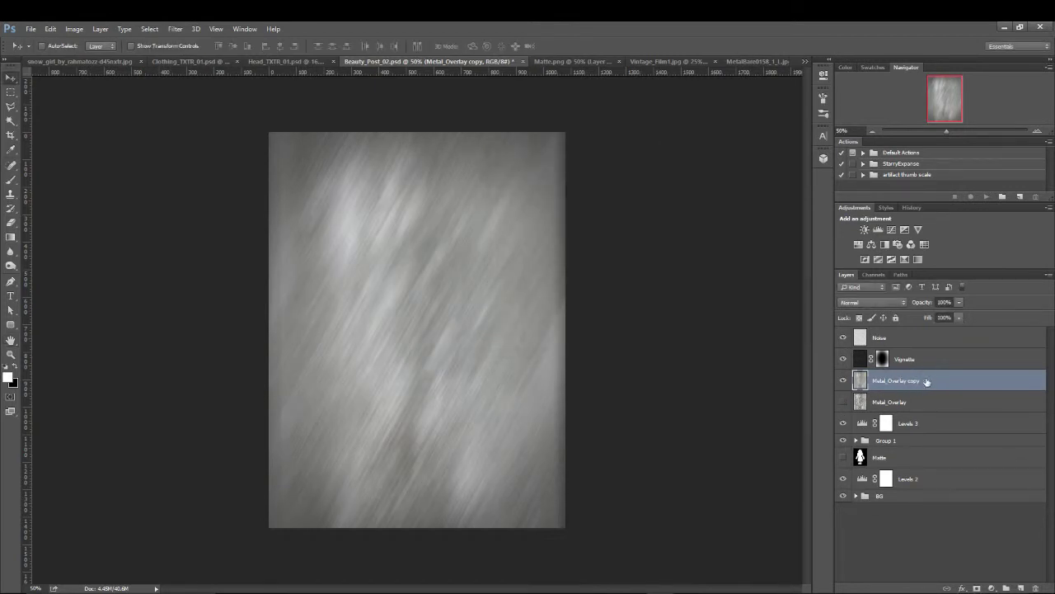
left_click(902, 303)
left_click(866, 408)
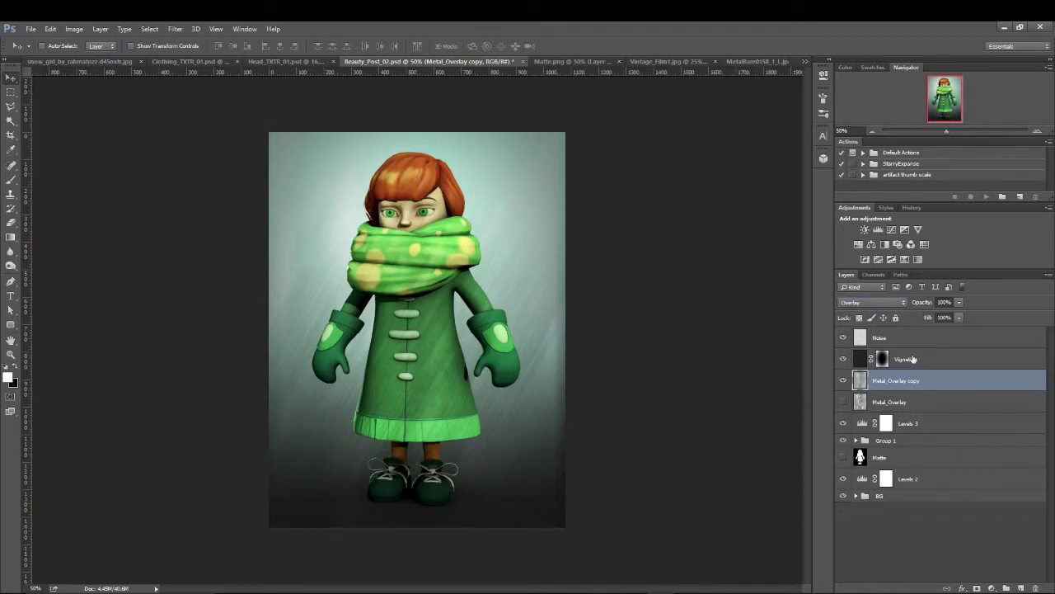
Step: Add a layer mask to Metal_Overlay copy and paste the Vignette layer's mask content into it
left_click(883, 360, "alt")
key("ctrl+a")
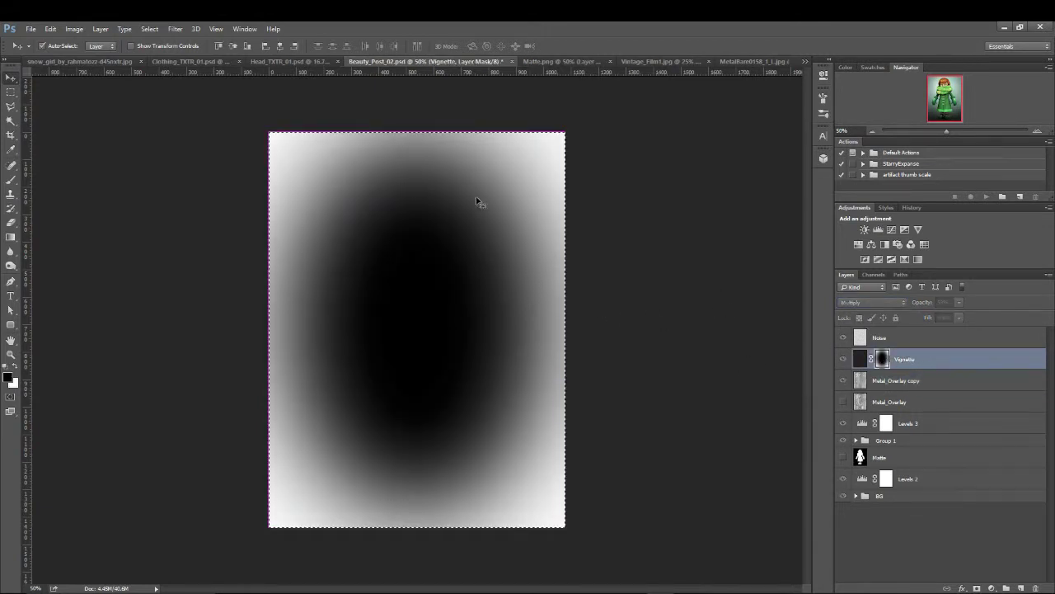
left_click(892, 382)
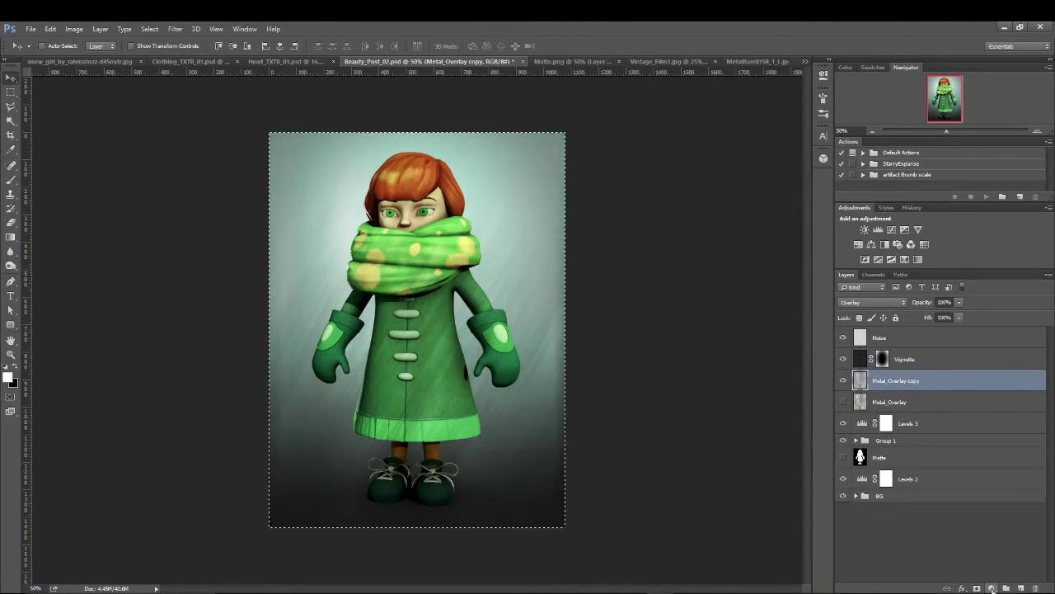
left_click(977, 588)
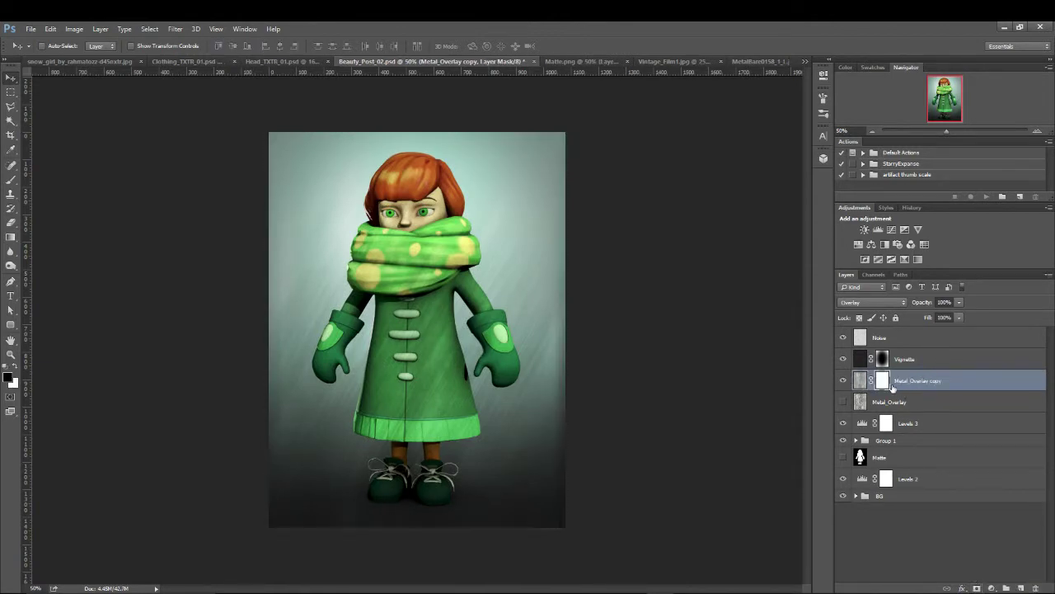
left_click(883, 381, "alt")
key("ctrl+v")
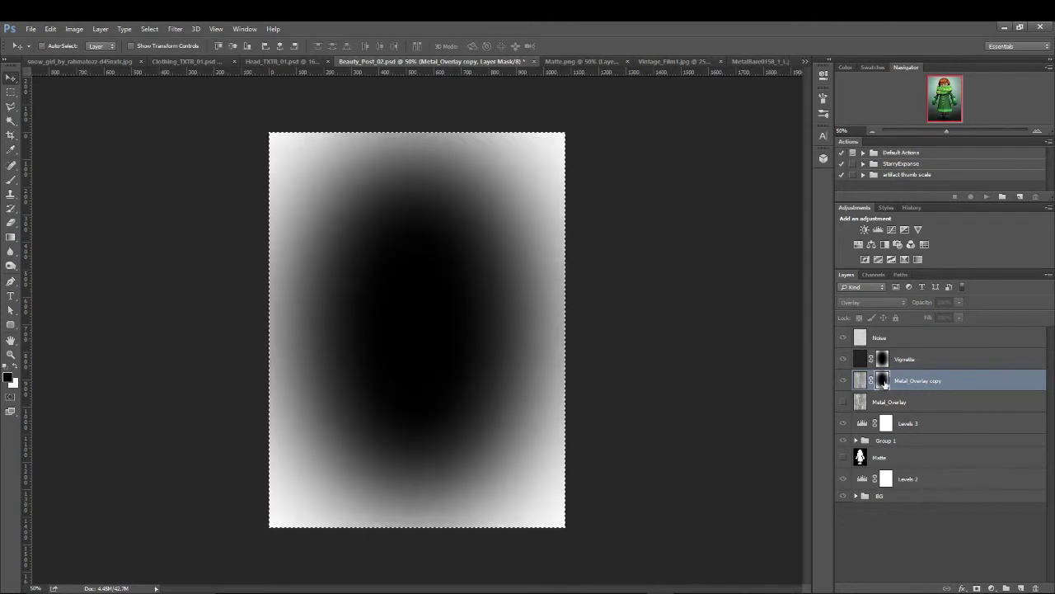
Step: Start a Levels adjustment on the Metal_Overlay copy mask, keeping the midtones at 1.00 and raising the output black level to 70
left_click(50, 29)
mouse_move(75, 28)
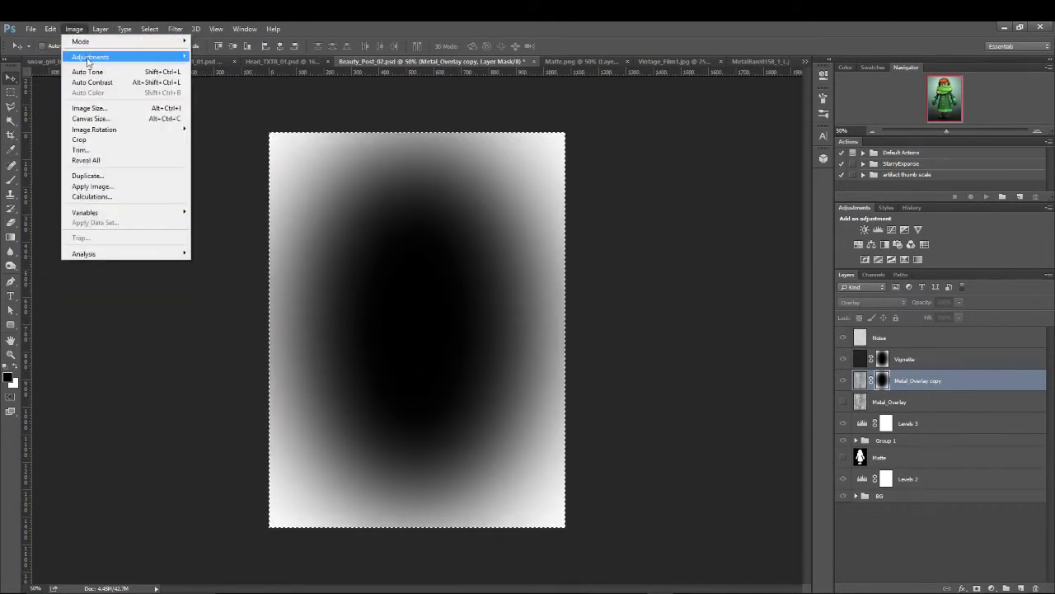
mouse_move(89, 60)
left_click(213, 69)
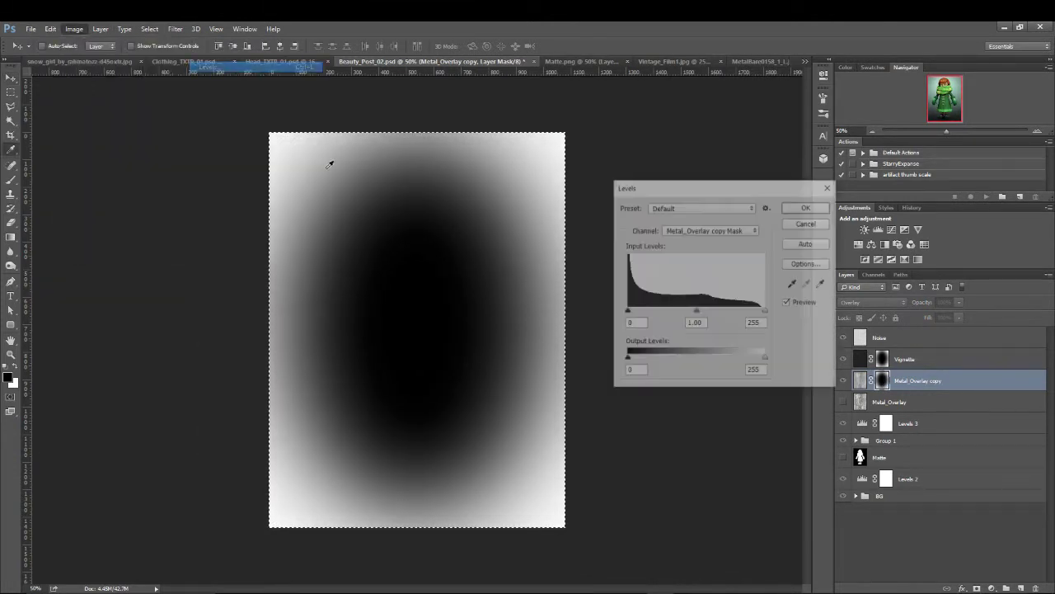
mouse_move(696, 313)
left_mouse_down()
mouse_move(685, 314)
mouse_move(698, 314)
left_mouse_up()
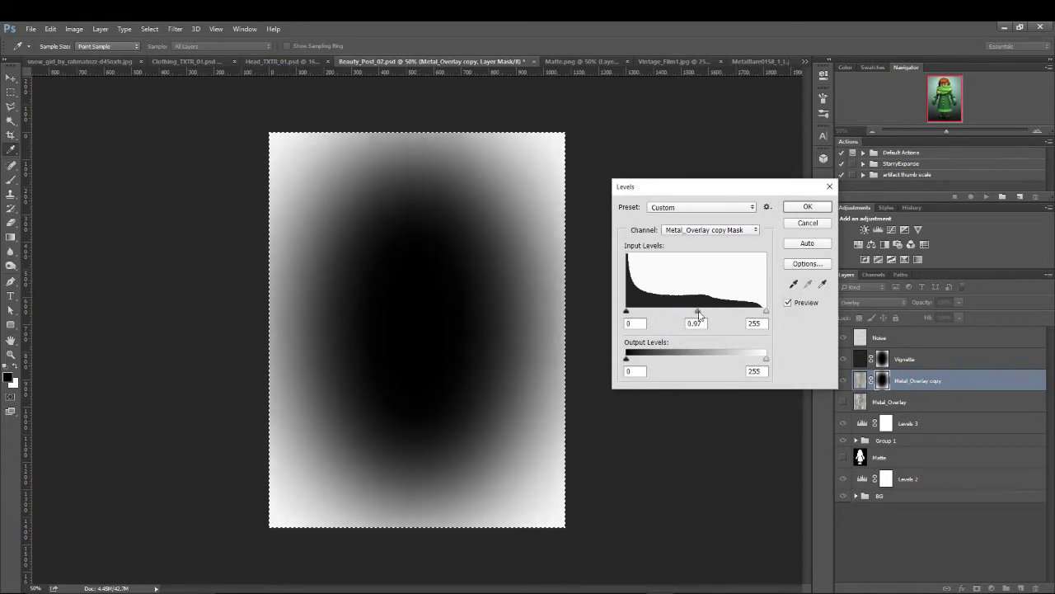
double_click(695, 322)
double_click(753, 370)
left_click_drag(626, 360, 665, 360)
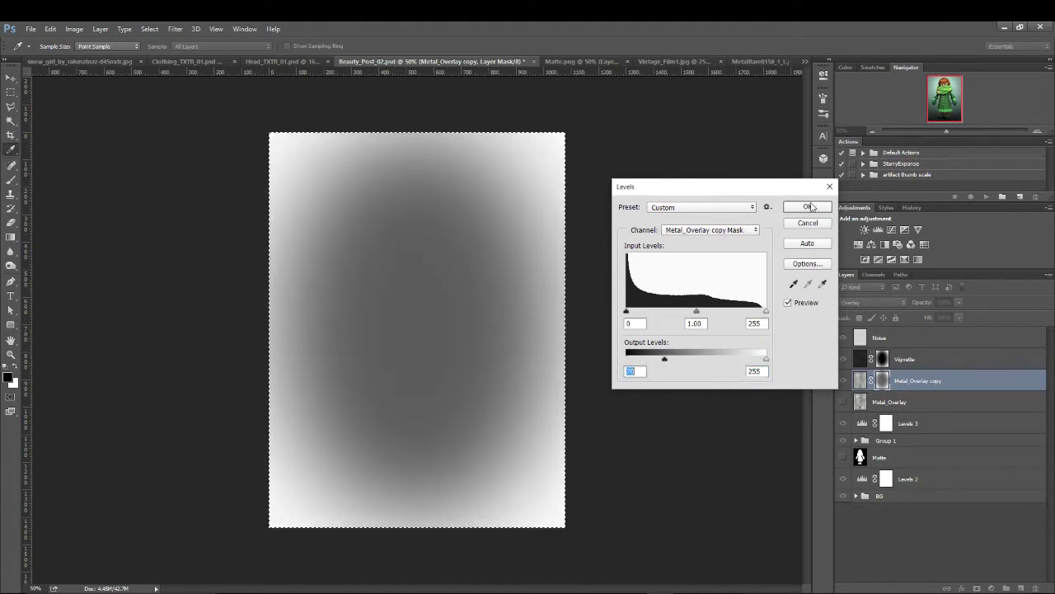
Step: Set the mask's output white level to 153, slightly lower the input white and output black levels, apply Levels and return to the composite
left_click_drag(767, 360, 657, 362)
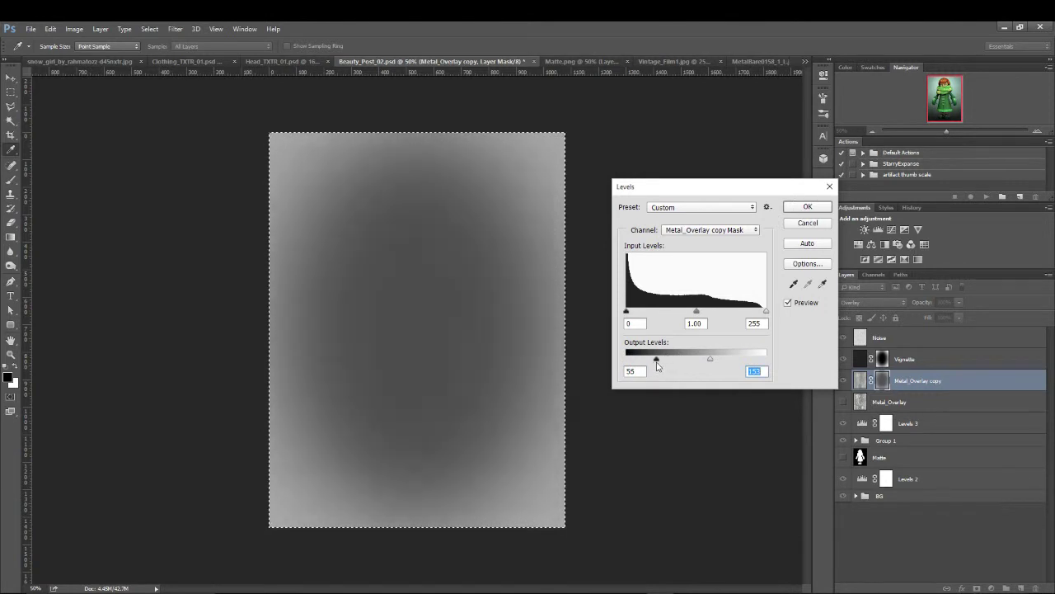
left_click_drag(766, 312, 760, 314)
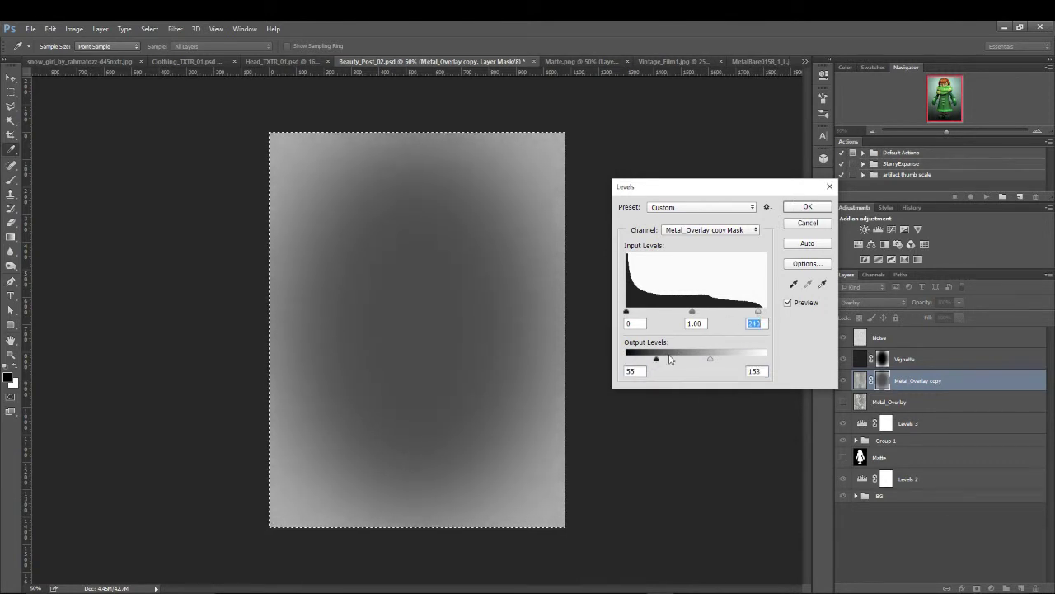
left_click_drag(656, 360, 646, 360)
left_click(809, 208)
key("v")
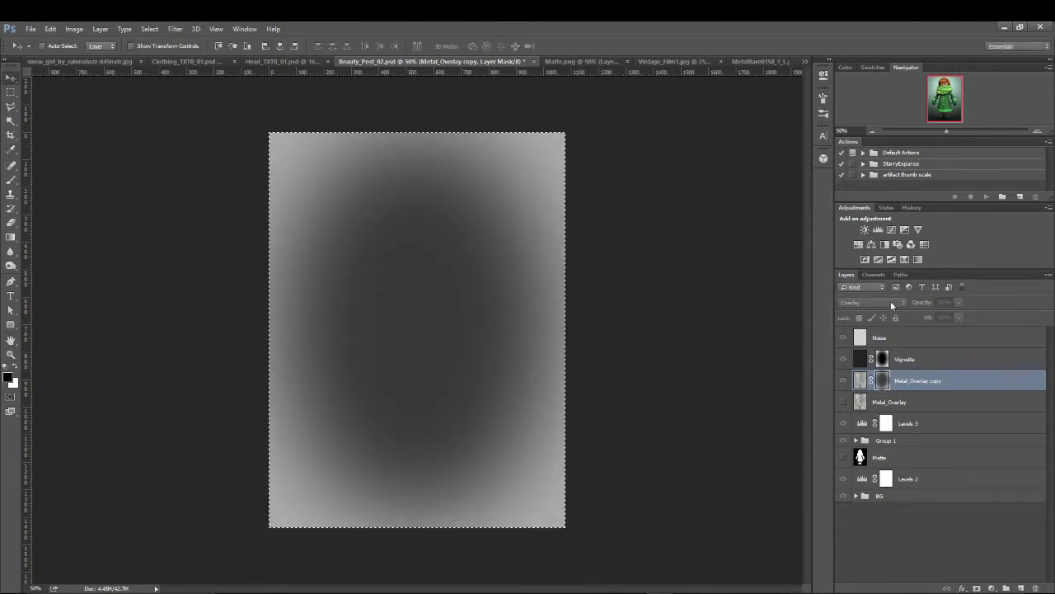
left_click(883, 380, "alt")
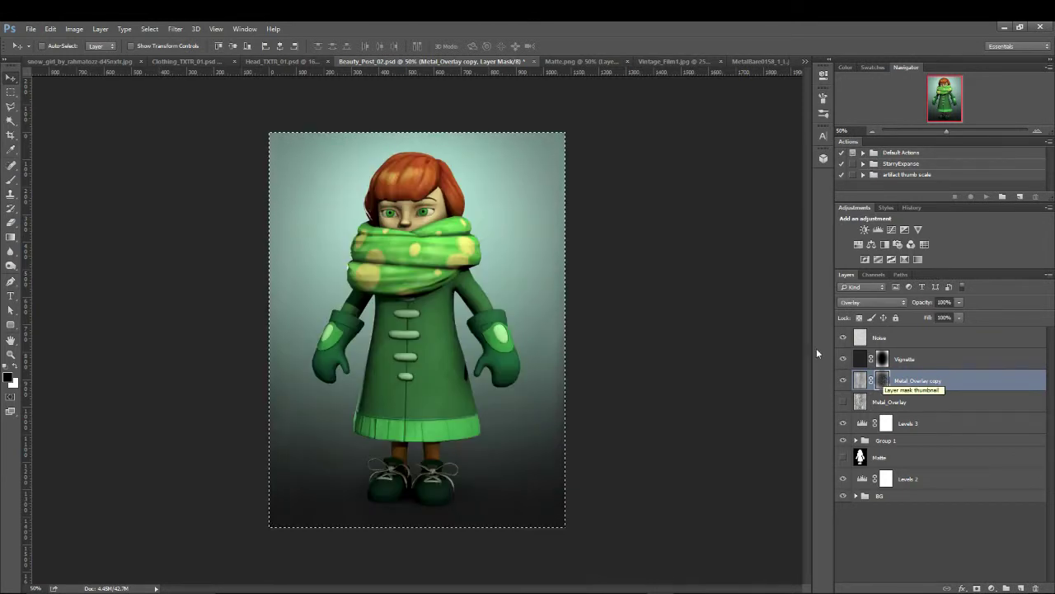
Step: Close the metal texture source image
key("z")
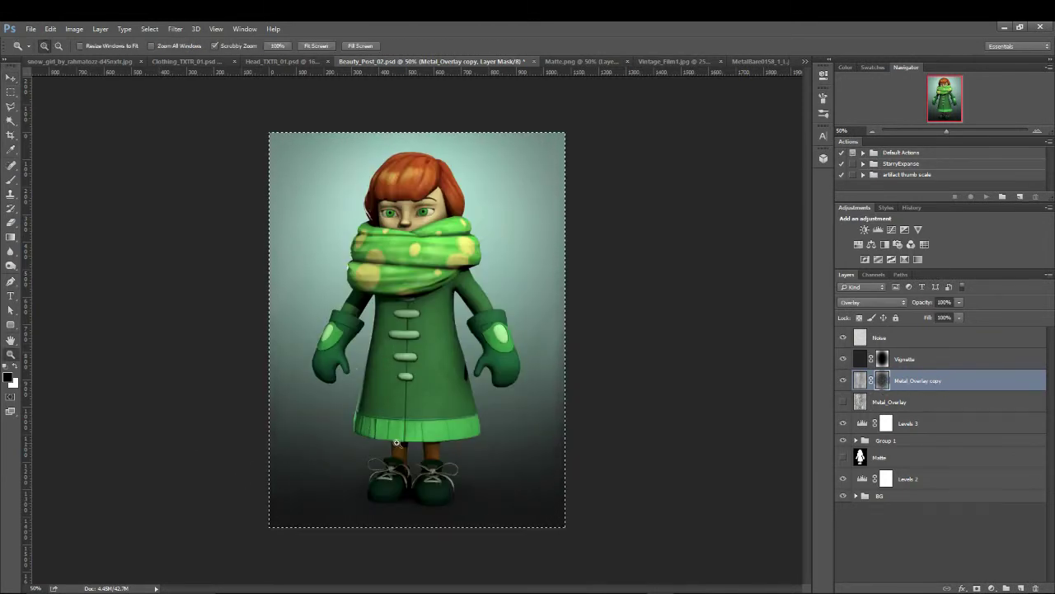
left_click(763, 63)
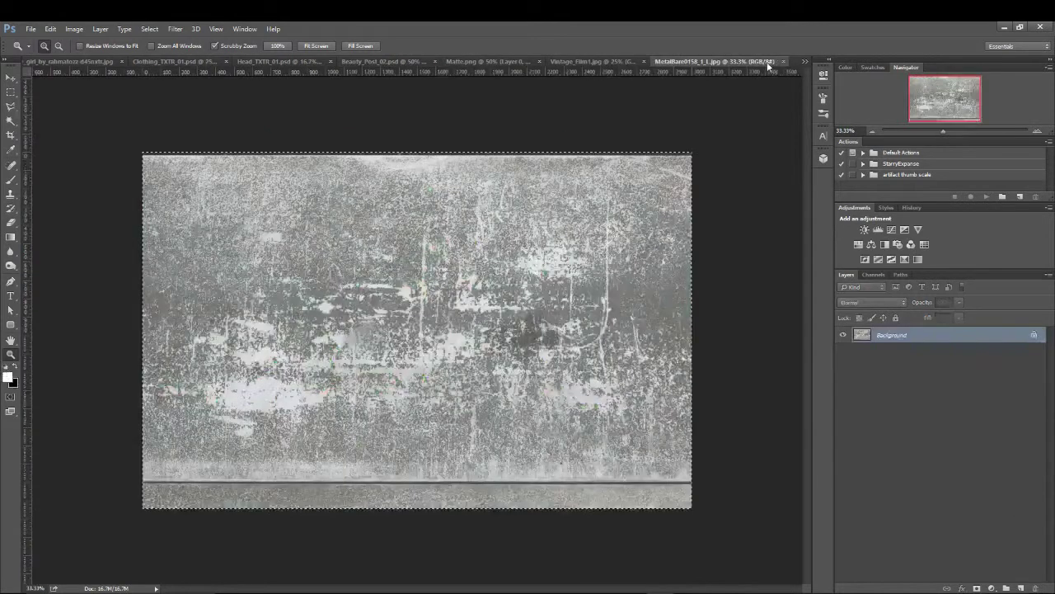
left_click(783, 61)
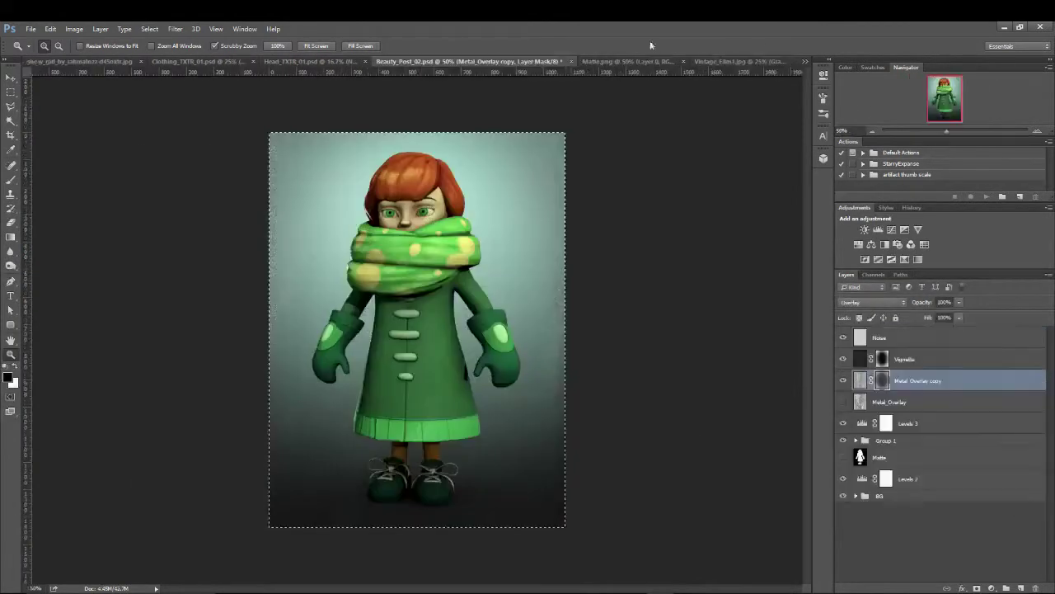
Step: Copy the entire Vintage_Film1.jpg image and paste it into Beauty_Post_02.psd above the Metal_Overlay copy layer
left_click(725, 61)
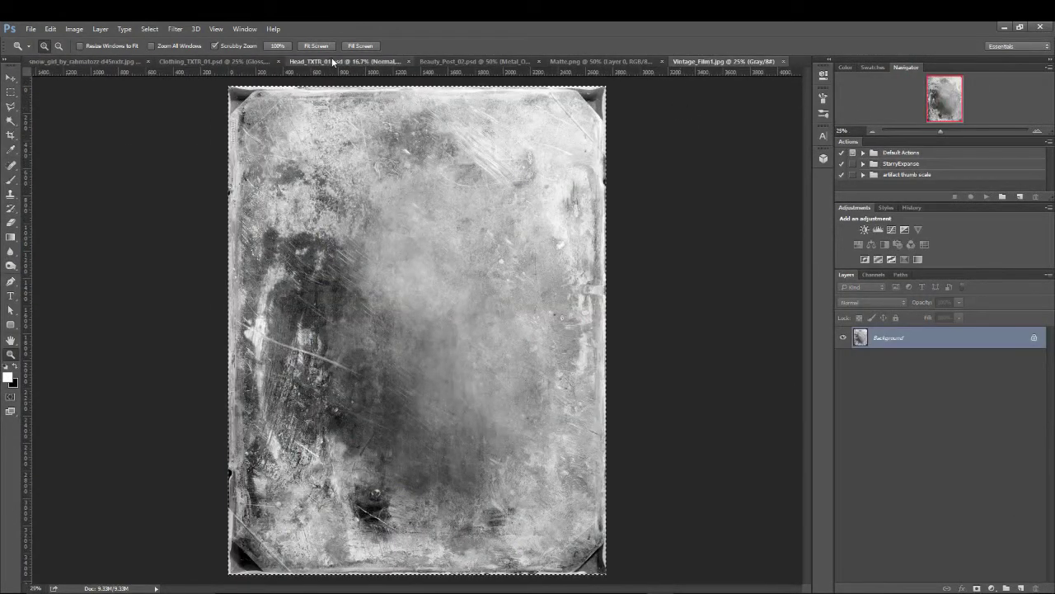
left_click(331, 61)
left_click(527, 61)
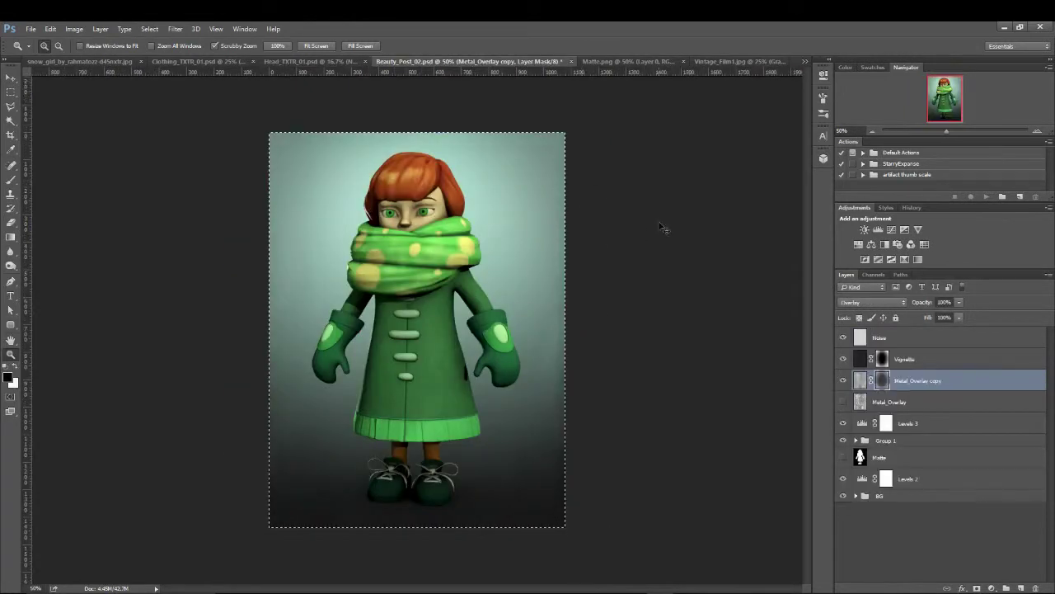
key("ctrl+v")
Step: Scale the pasted vintage film texture to about 64%, position it over the whole canvas and flip it horizontally
left_click(51, 29)
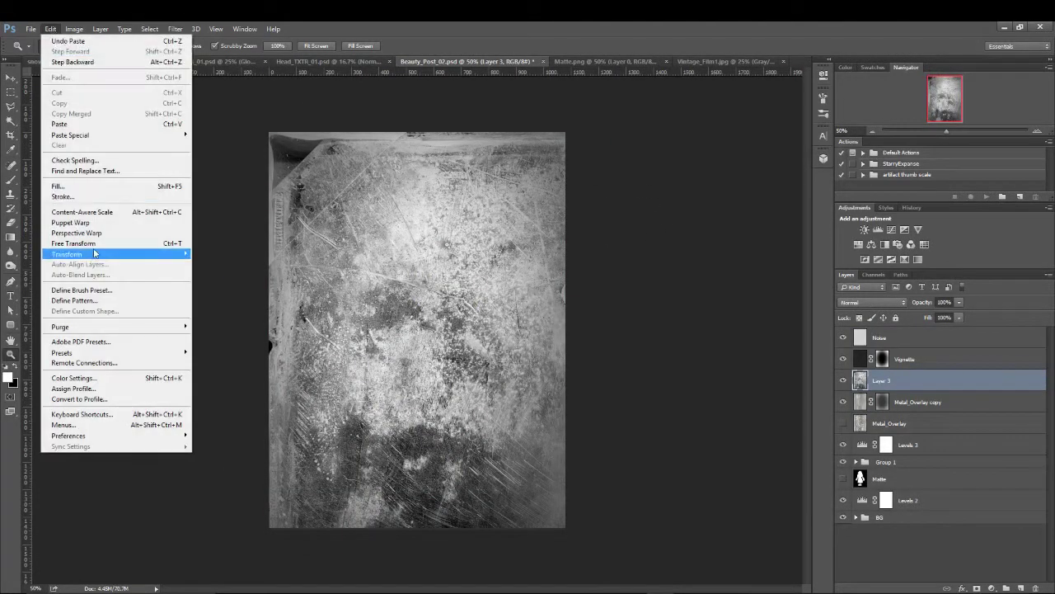
mouse_move(93, 255)
left_click(209, 262)
left_click_drag(268, 130, 305, 173)
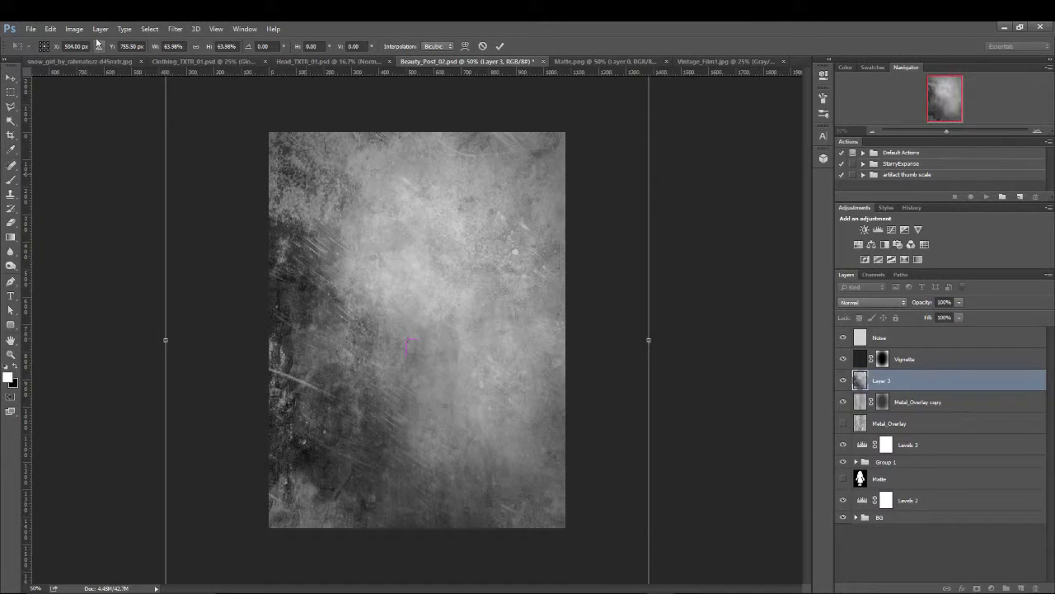
left_click(51, 29)
mouse_move(64, 256)
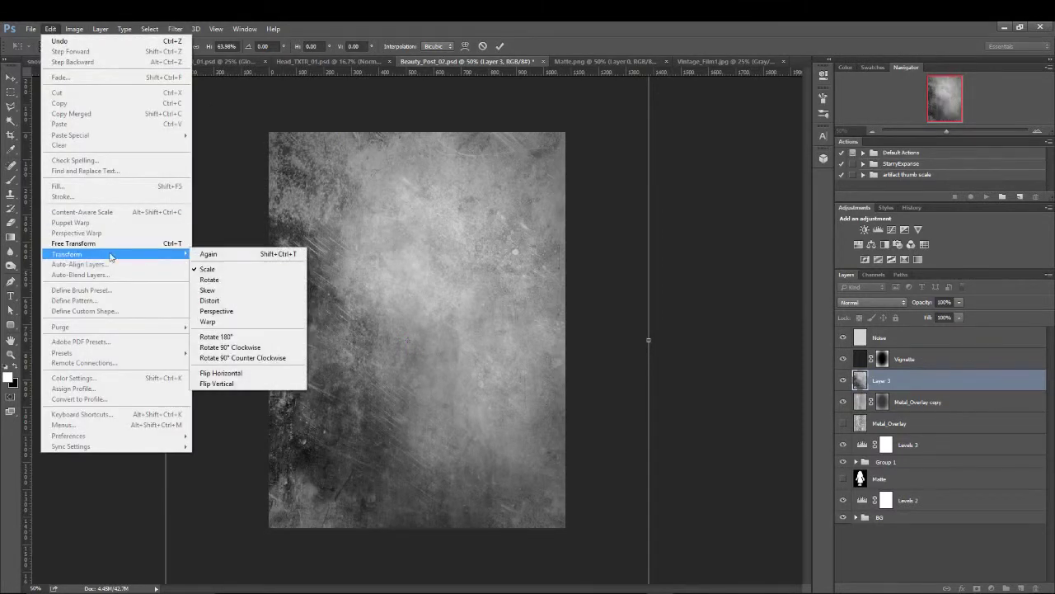
left_click(223, 373)
key("Return")
key("z")
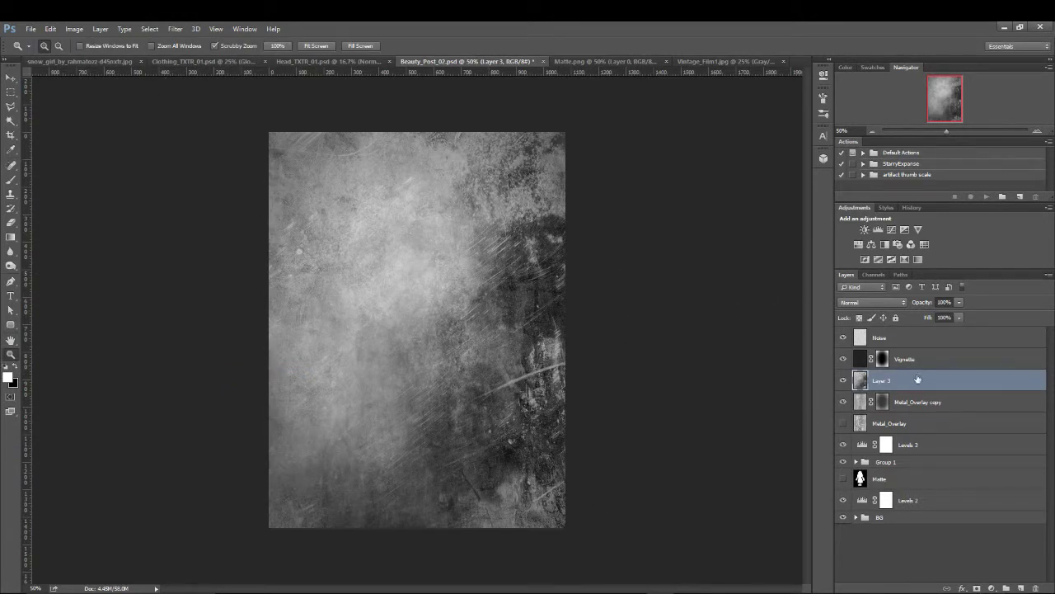
Step: Set the film texture layer to Multiply at 27% opacity and hide the Metal_Overlay copy layer
left_click(874, 302)
left_click(857, 339)
left_click(843, 401)
left_click(959, 302)
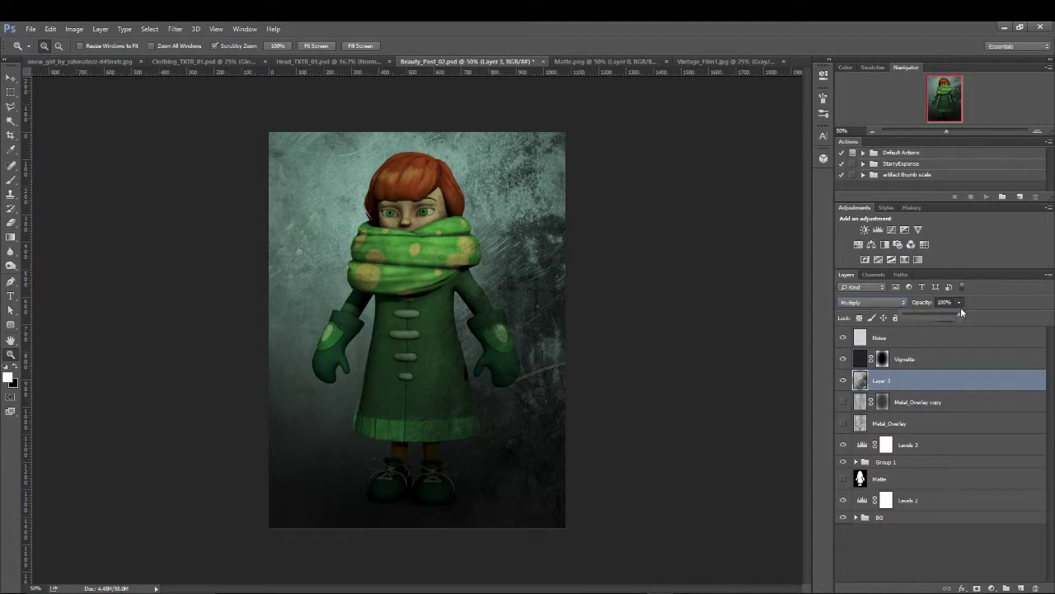
left_click_drag(960, 314, 918, 311)
Step: Try Overlay, Color Dodge and Linear Dodge (Add) on the film texture layer, ending with its blend mode set to Hard Light
left_click(874, 303)
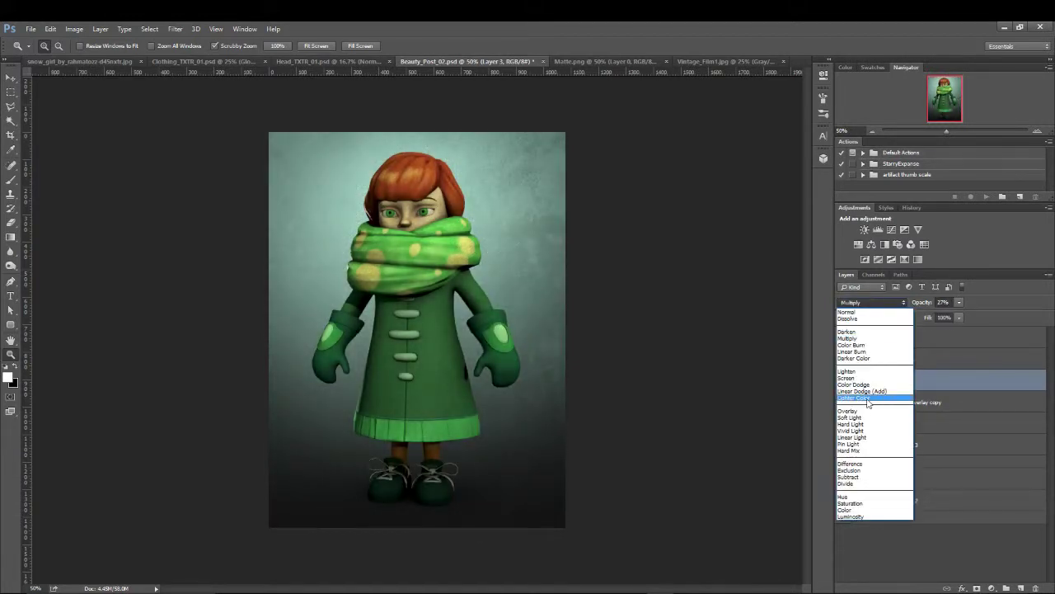
left_click(853, 404)
left_click(874, 302)
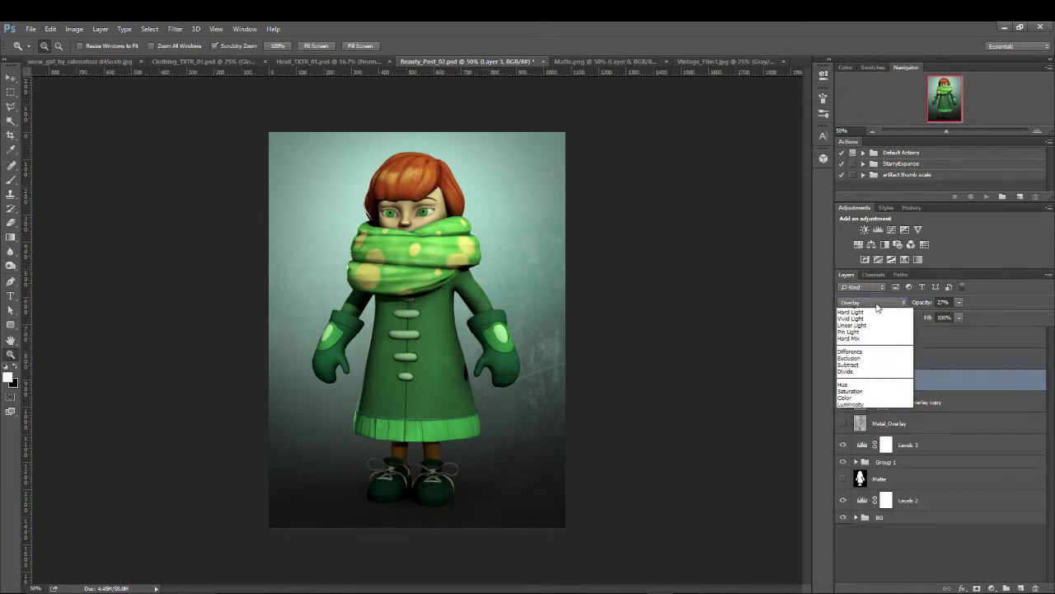
left_click(848, 381)
key("Down")
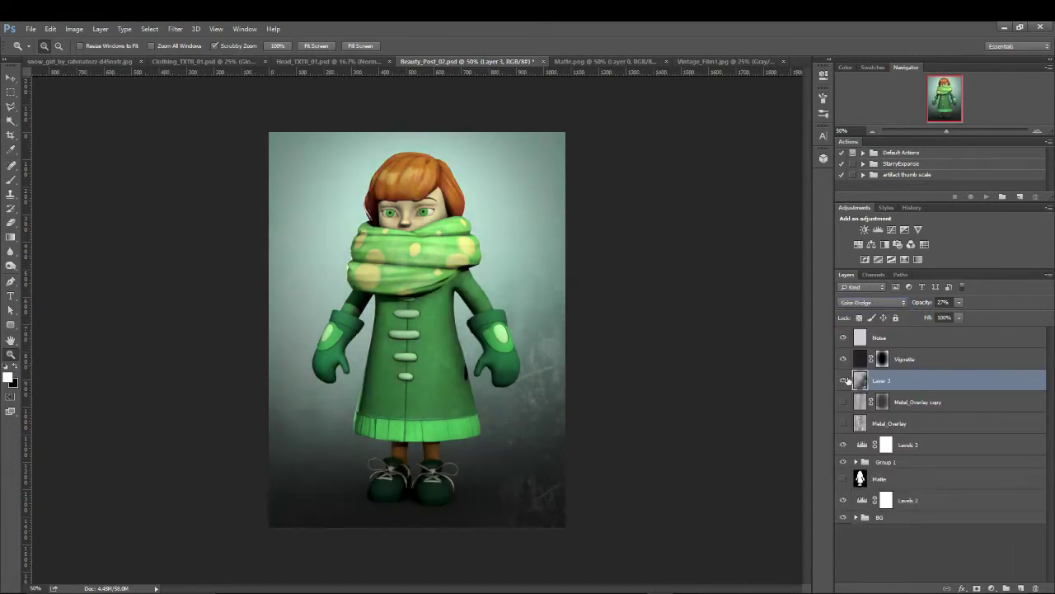
key("Down")
key("Up")
key("Down")
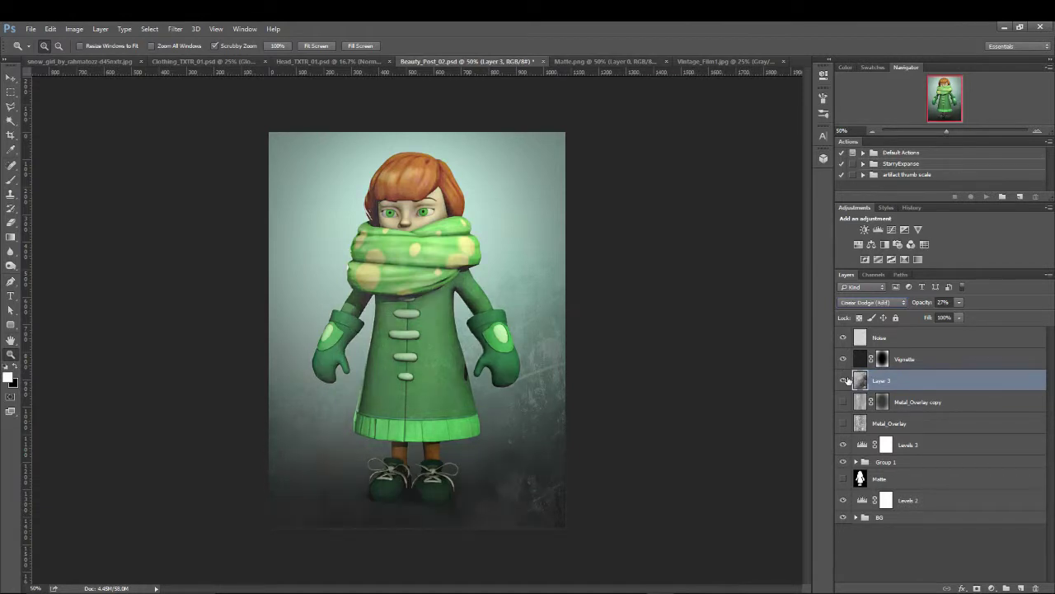
key("Down")
key("Down")
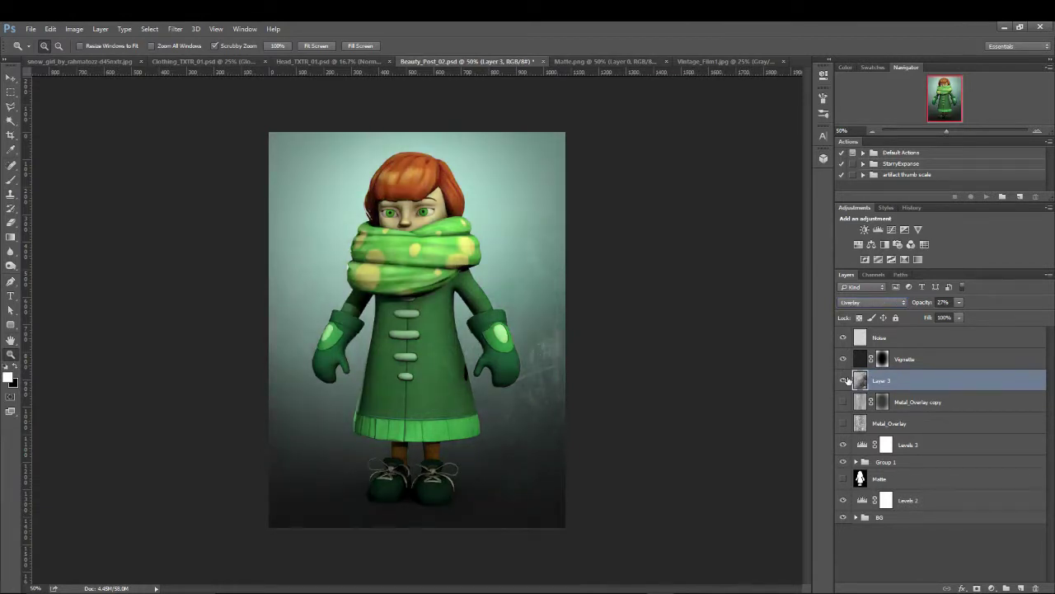
key("Up")
key("Down")
key("Down")
key("Down")
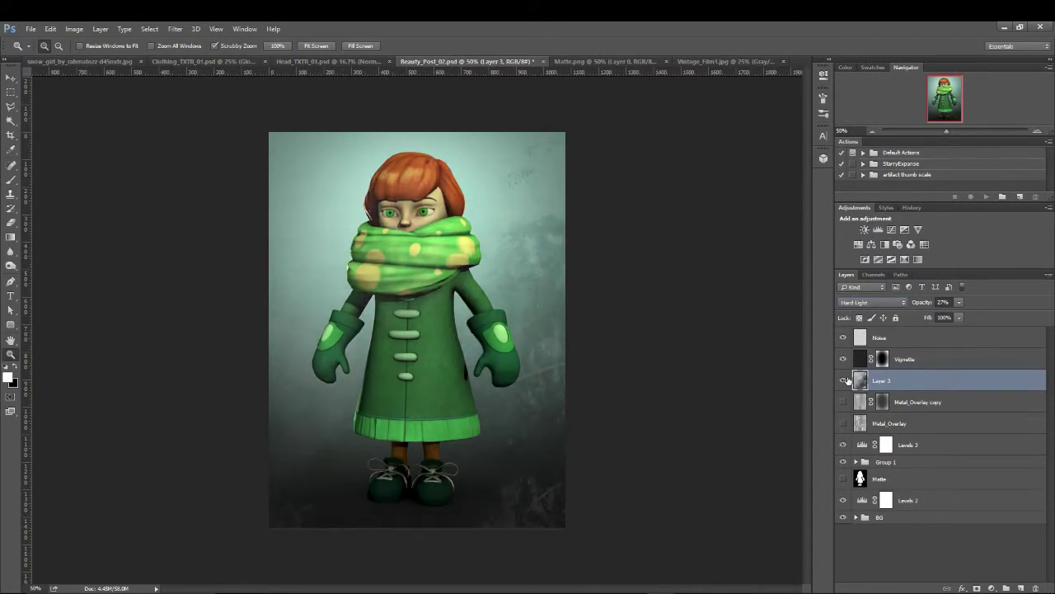
Step: Set the film texture layer to Soft Light at 20% opacity and reposition the texture over the canvas
key("Up")
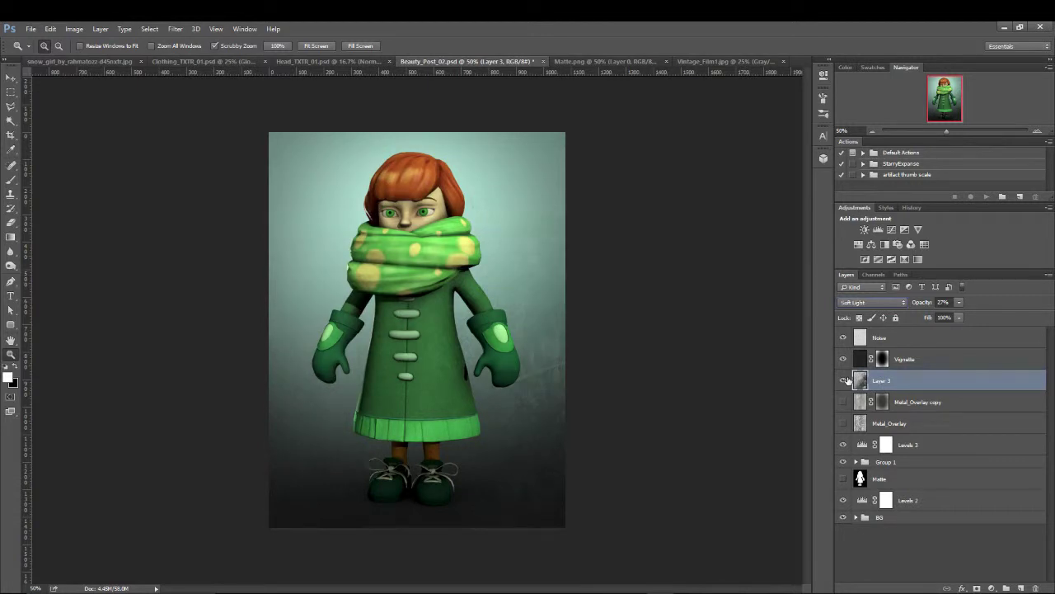
left_click(944, 302)
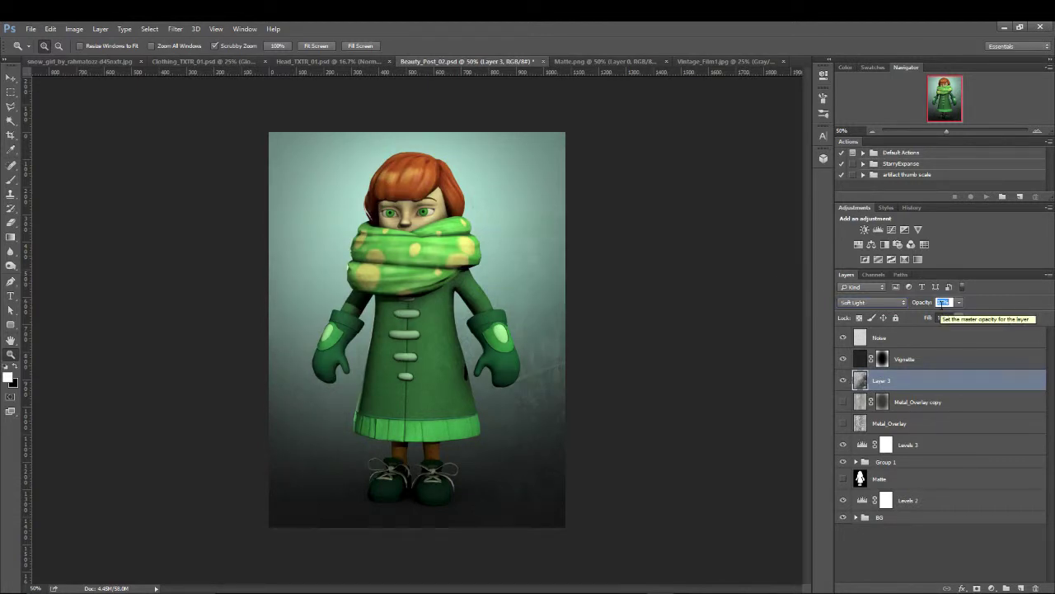
key("Return")
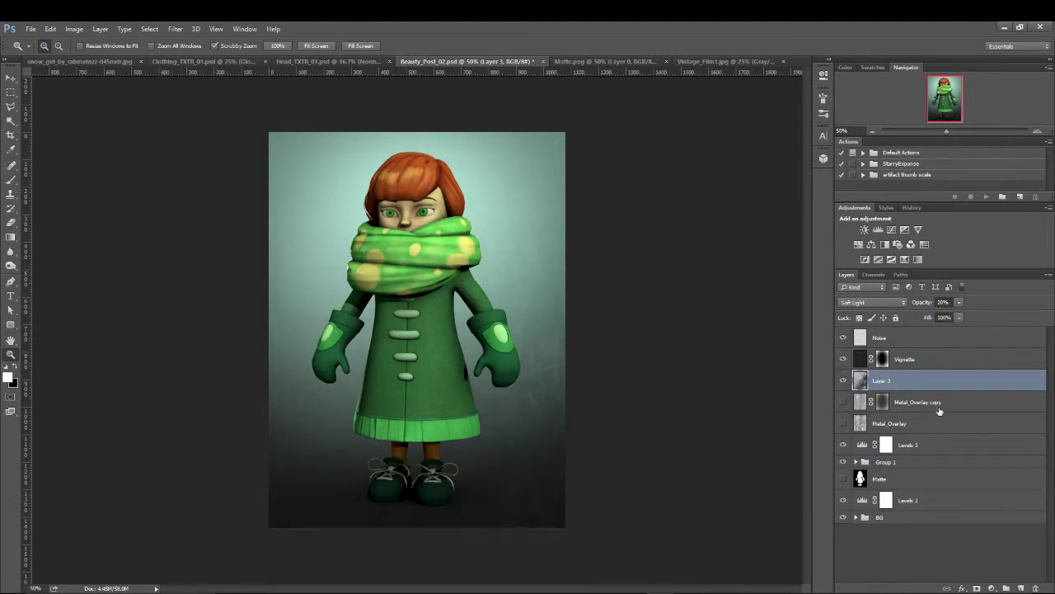
key("v")
mouse_move(570, 301)
left_mouse_down()
mouse_move(453, 198)
mouse_move(329, 134)
mouse_move(528, 192)
mouse_move(619, 335)
mouse_move(585, 307)
mouse_move(571, 313)
left_mouse_up()
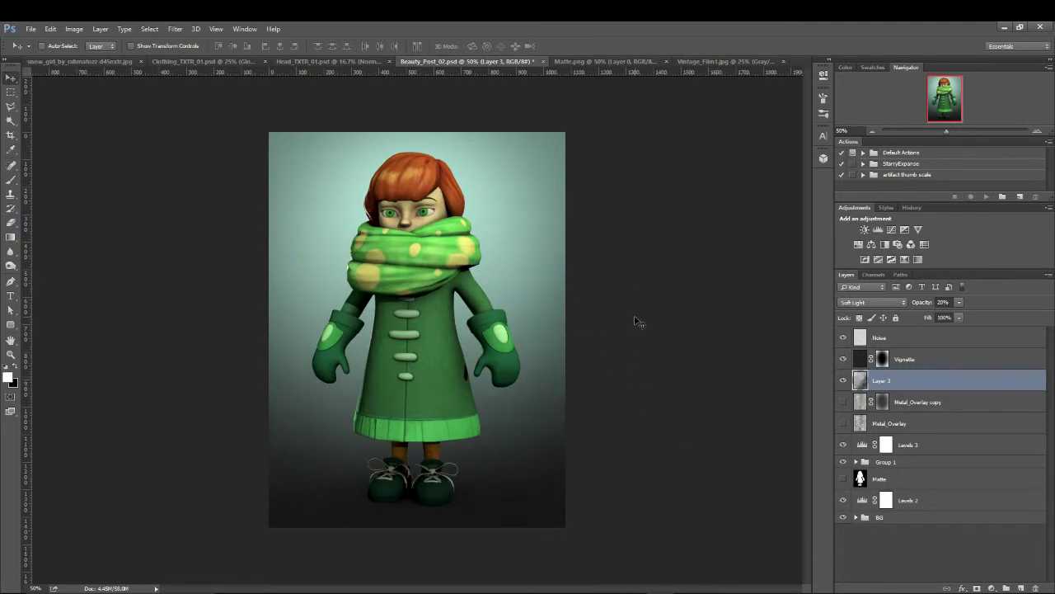
Step: Move the Levels 3 adjustment layer to the top of the layer stack, above Noise
left_click(916, 353)
left_click(913, 338)
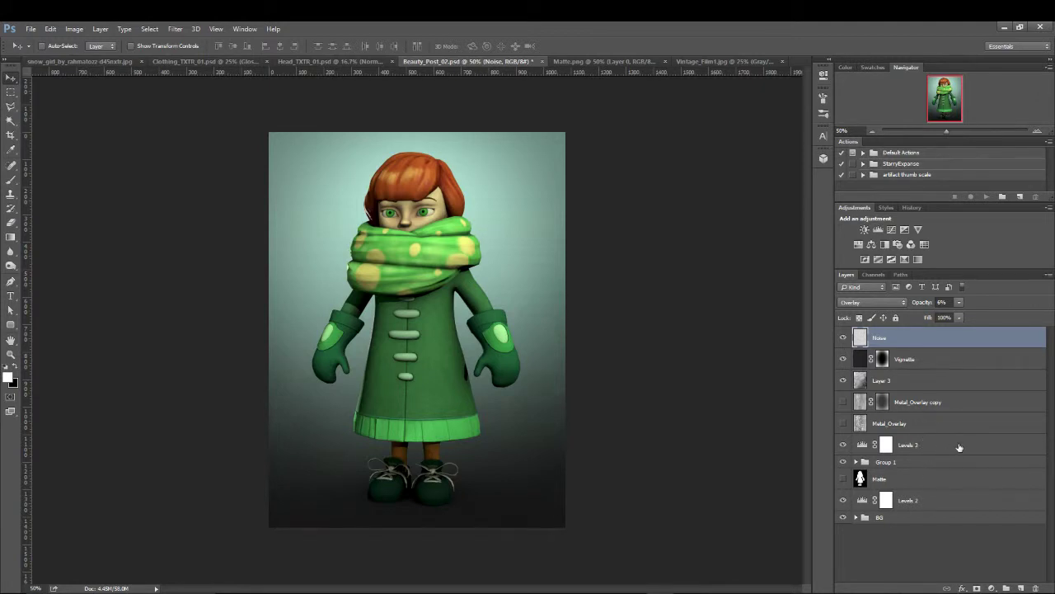
left_click_drag(960, 448, 924, 328)
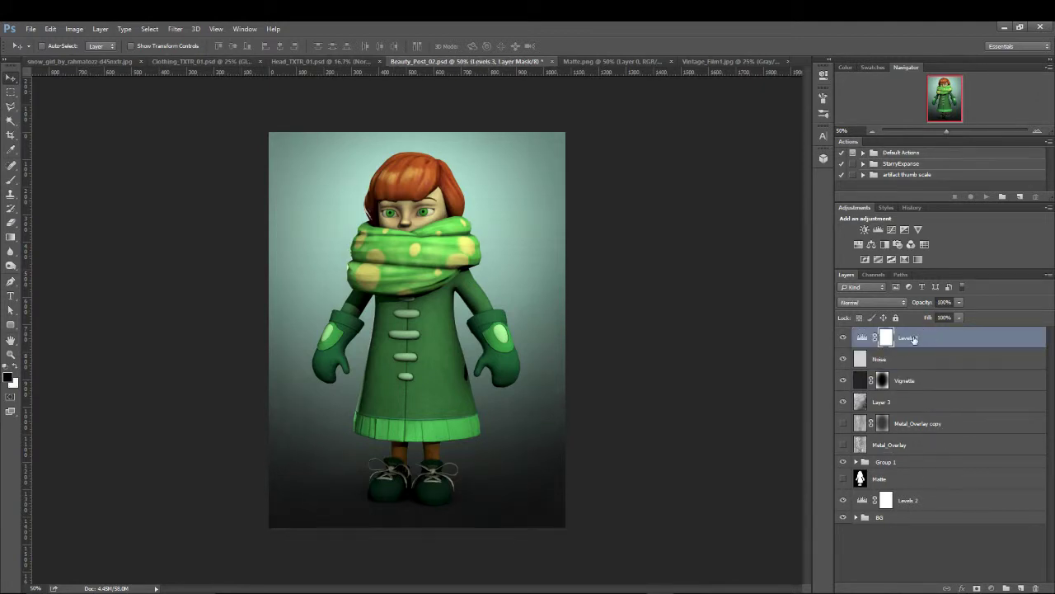
Step: Adjust the Levels 3 input values to 3 for shadows, 0.91 for midtones and 221 for highlights
double_click(864, 340)
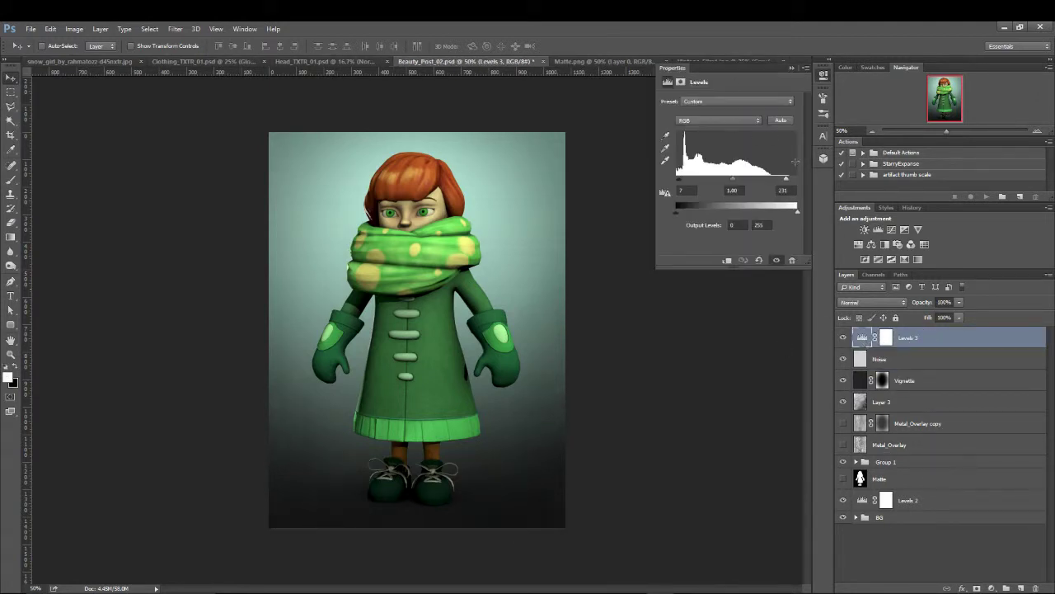
left_click_drag(796, 178, 723, 178)
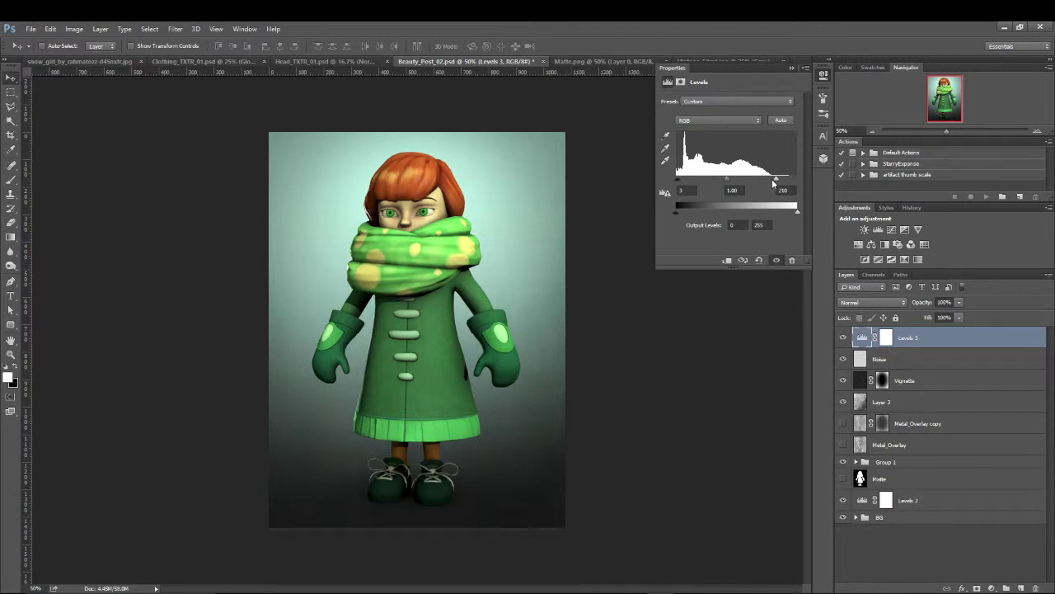
left_click_drag(773, 183, 783, 181)
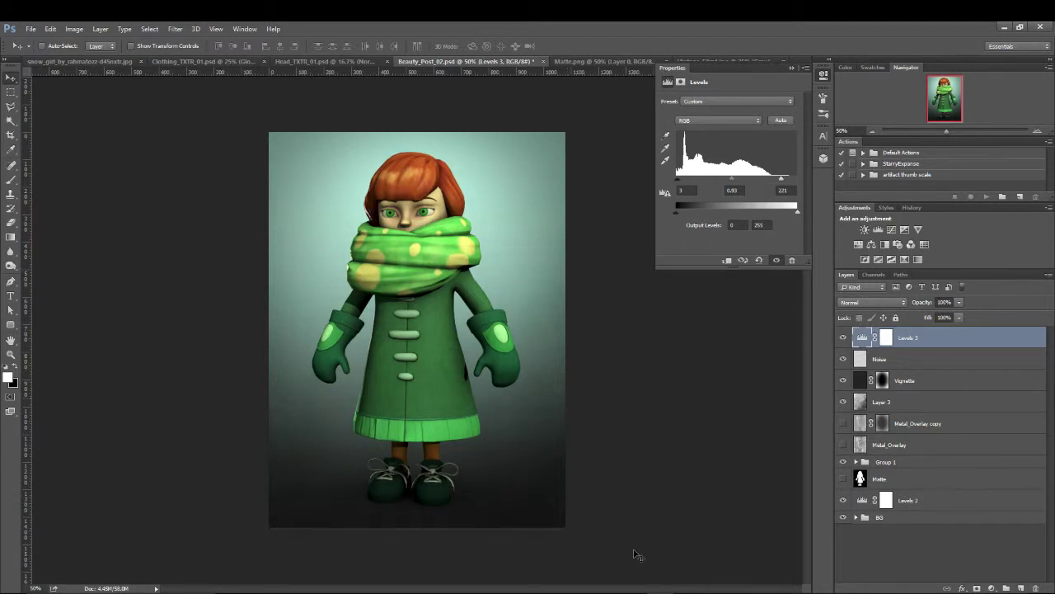
left_click(791, 67)
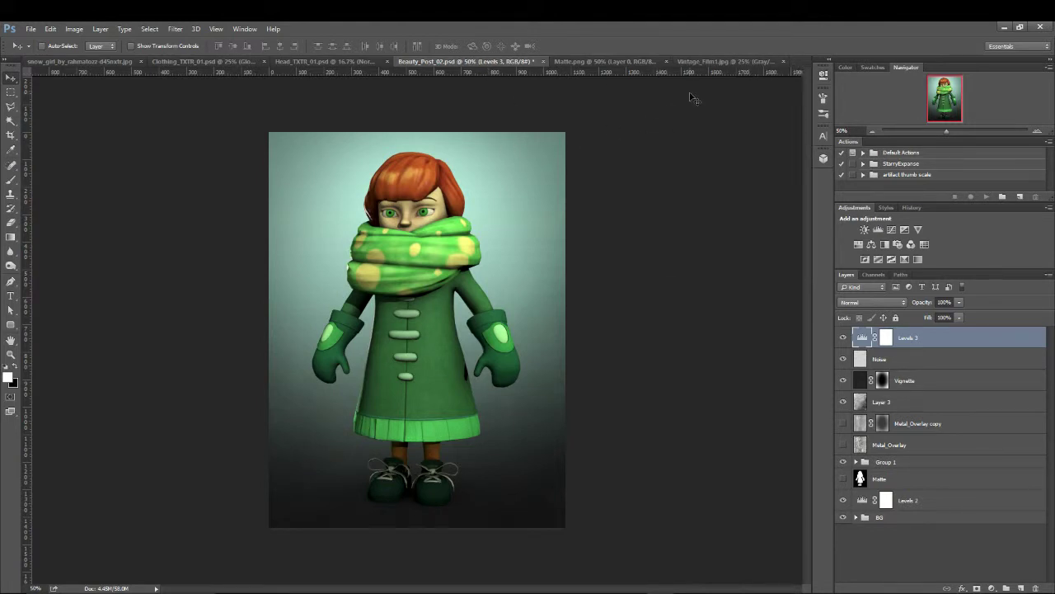
Step: Close Matte.png without saving it, as well as Vintage_Film1.jpg
left_click(578, 63)
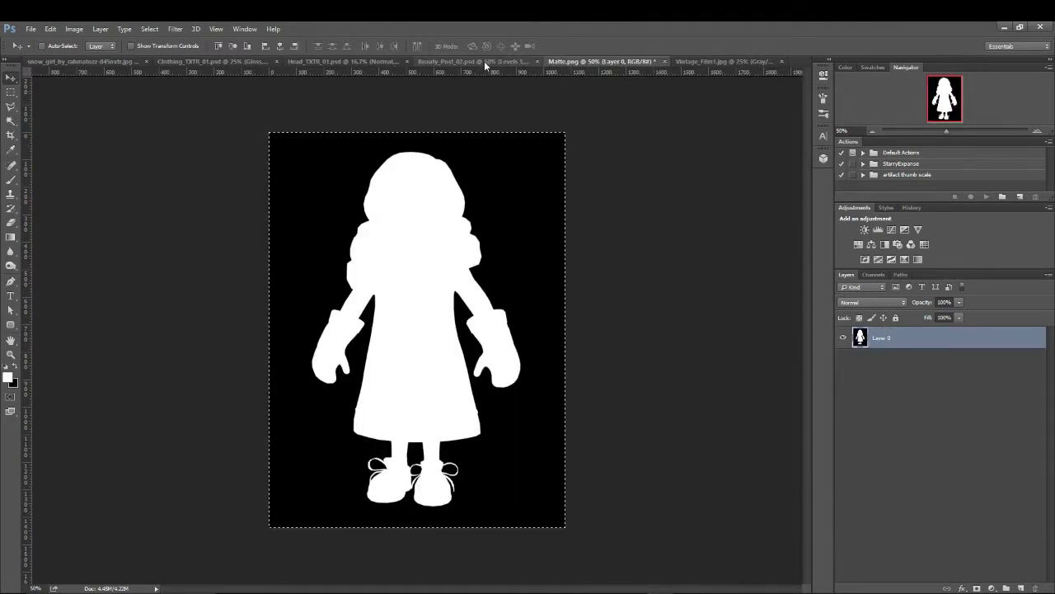
left_click(487, 63)
left_click(589, 61)
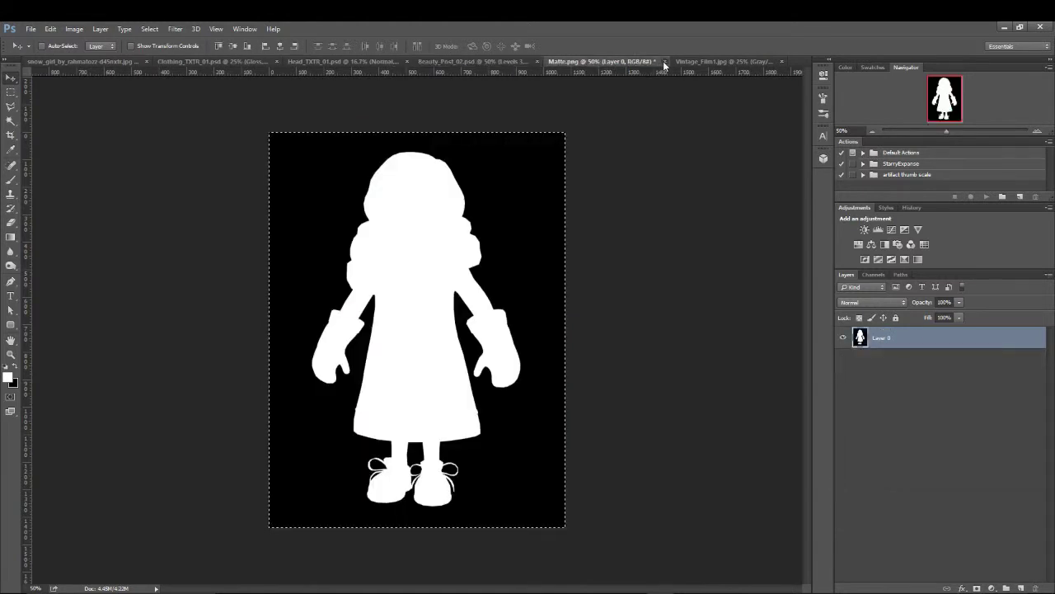
left_click(665, 63)
left_click(538, 243)
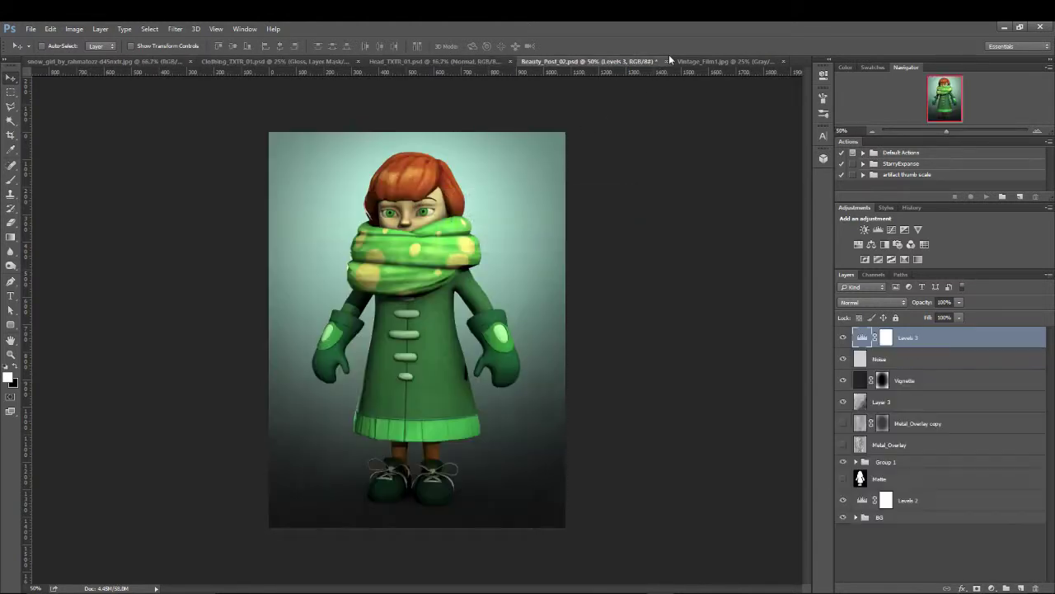
left_click(736, 63)
left_click(784, 62)
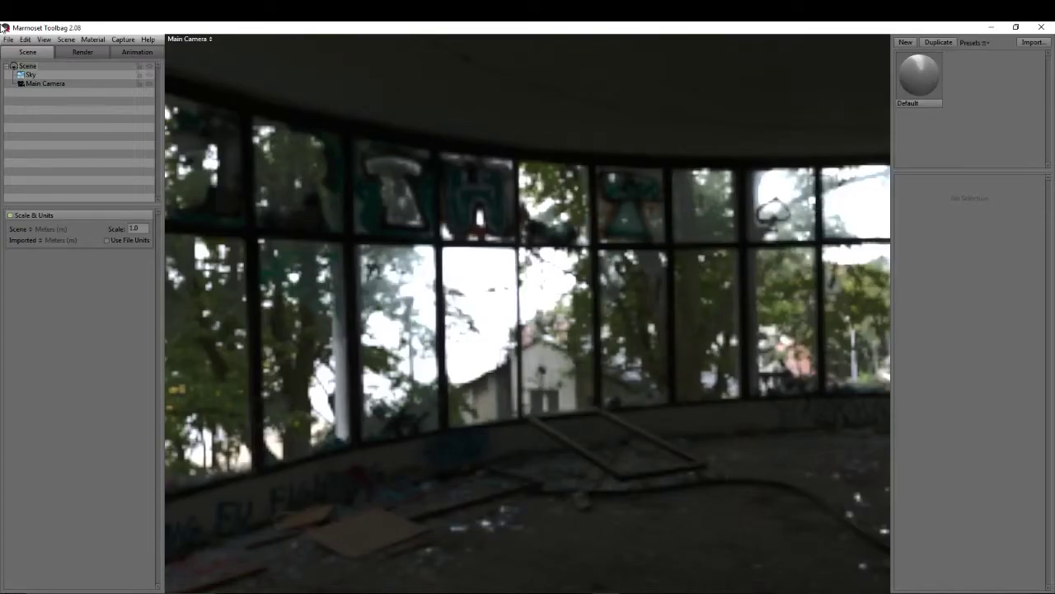
Step: Switch to Marmoset Toolbag and open the SnowGirl_02.tbscene scene
left_click(7, 43)
left_click(7, 43)
left_click(8, 43)
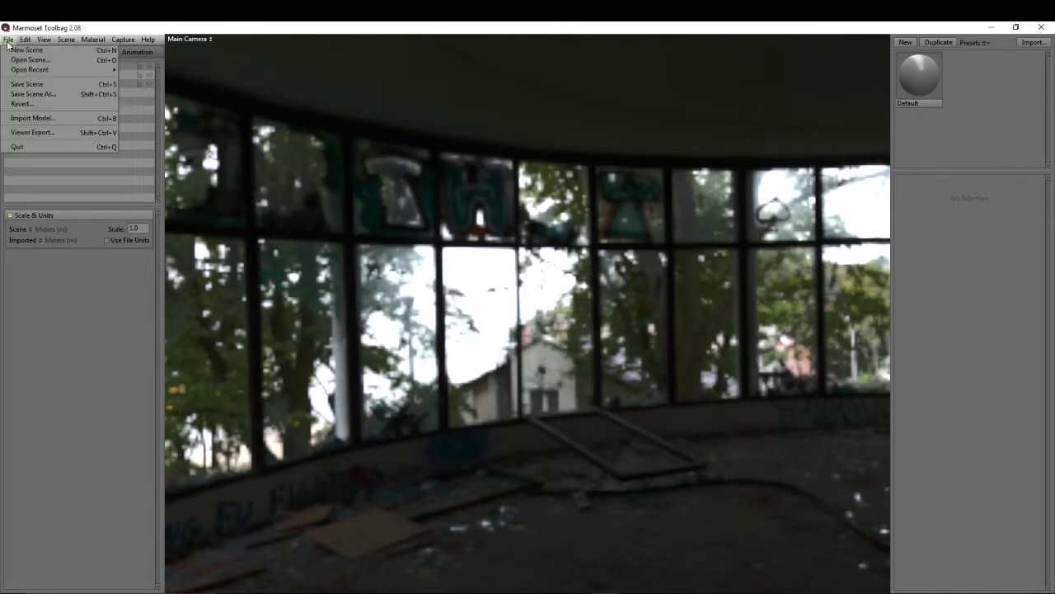
left_click(7, 43)
left_click(7, 39)
left_click(36, 61)
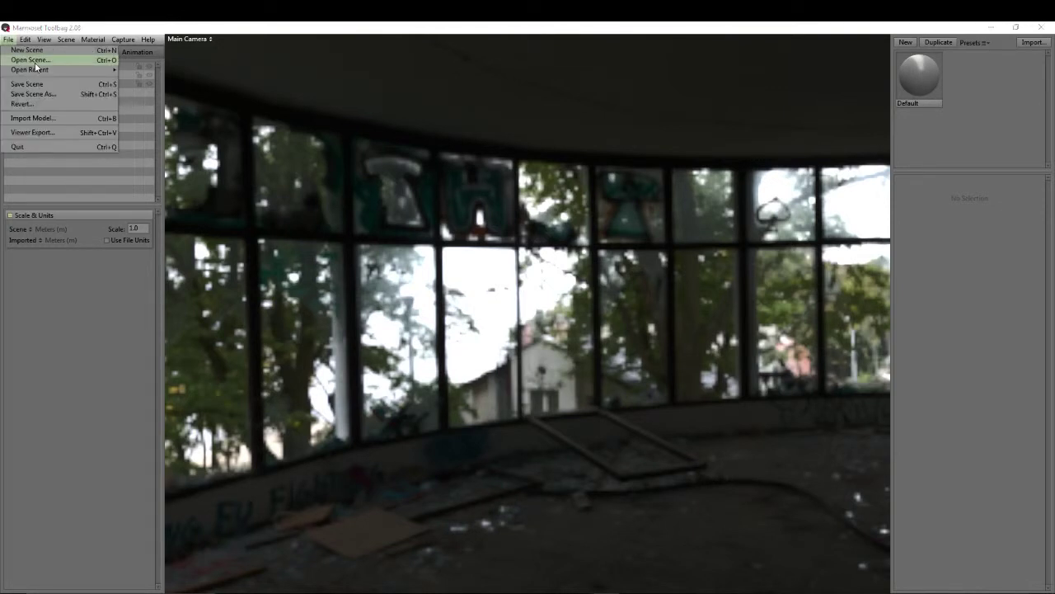
double_click(439, 142)
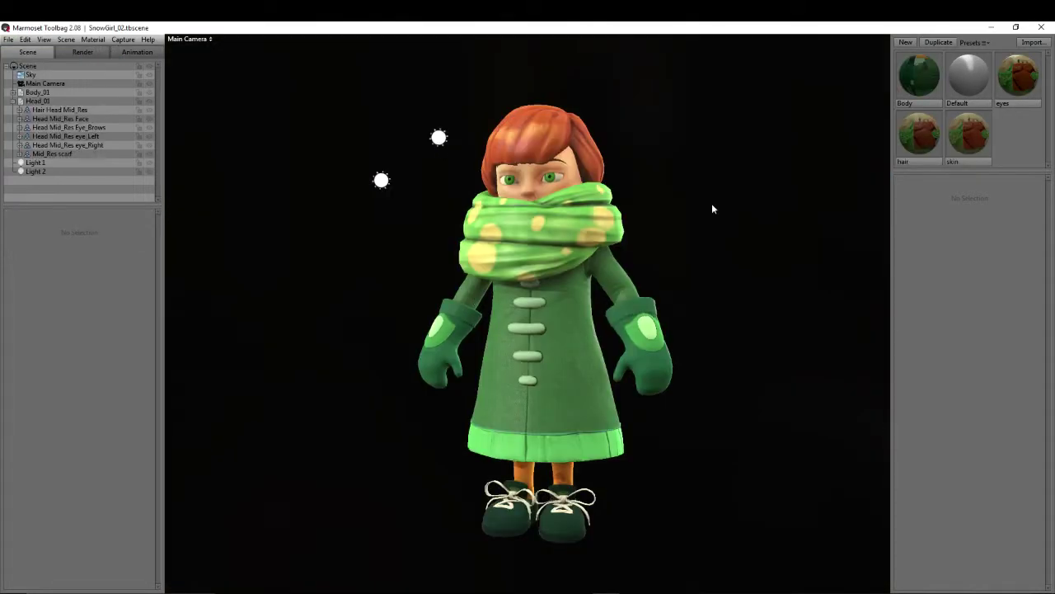
Step: Inspect the eyes material's settings in the snow girl scene
middle_click_drag(385, 221, 375, 221)
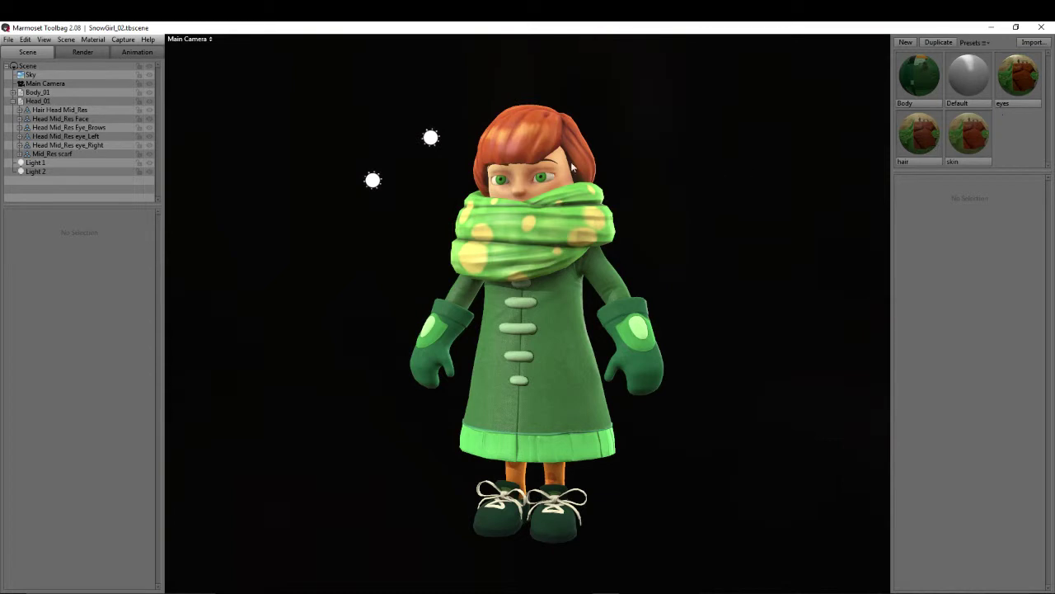
left_click(981, 118)
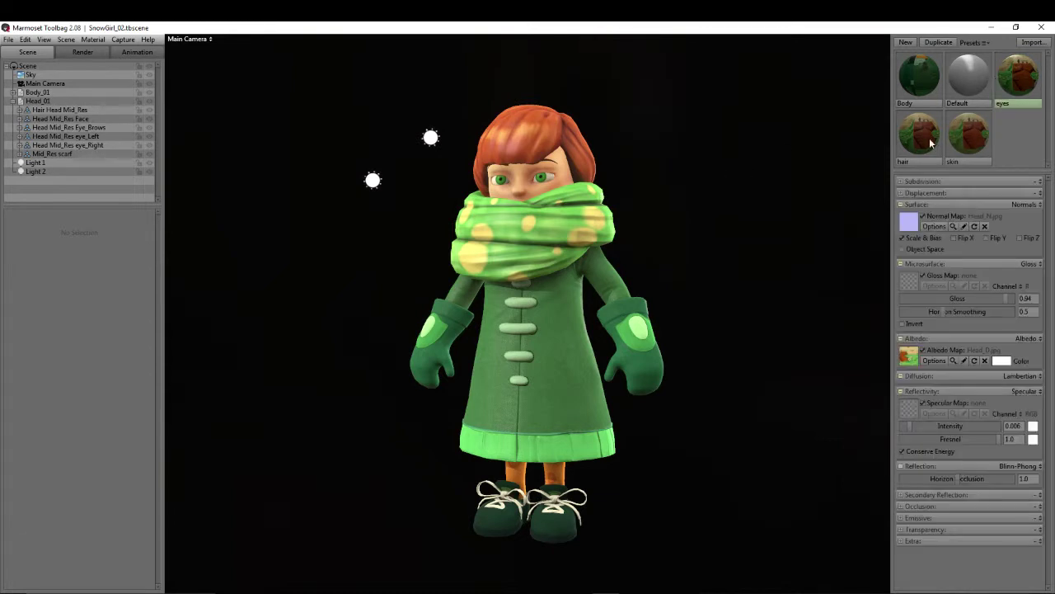
Step: Examine the Body material's maps and the sky light settings in the finished character scene
left_click(932, 119)
left_click(923, 76)
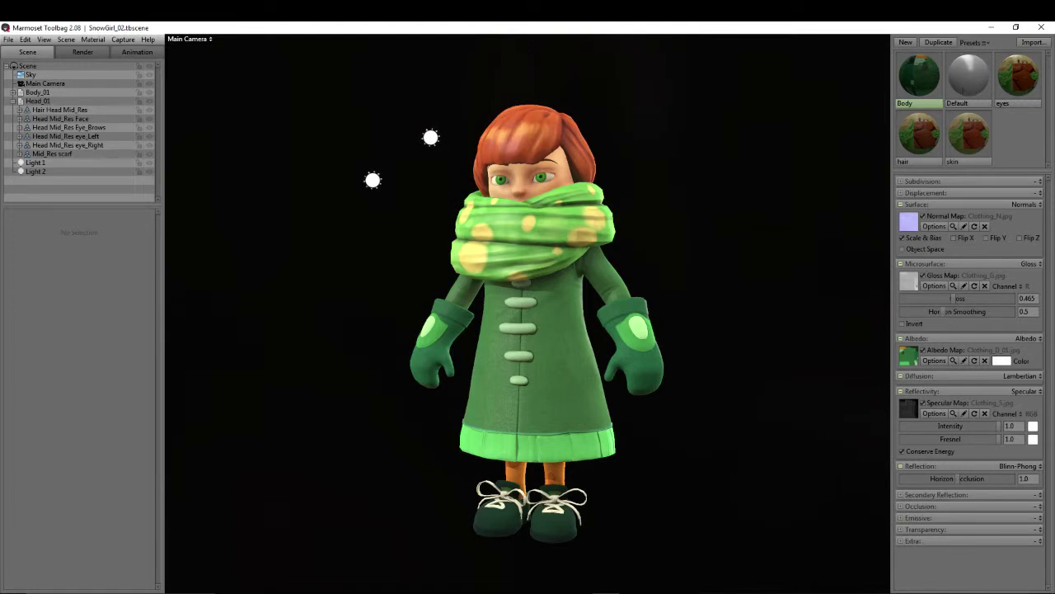
left_click(9, 40)
left_click(8, 39)
left_click(32, 75)
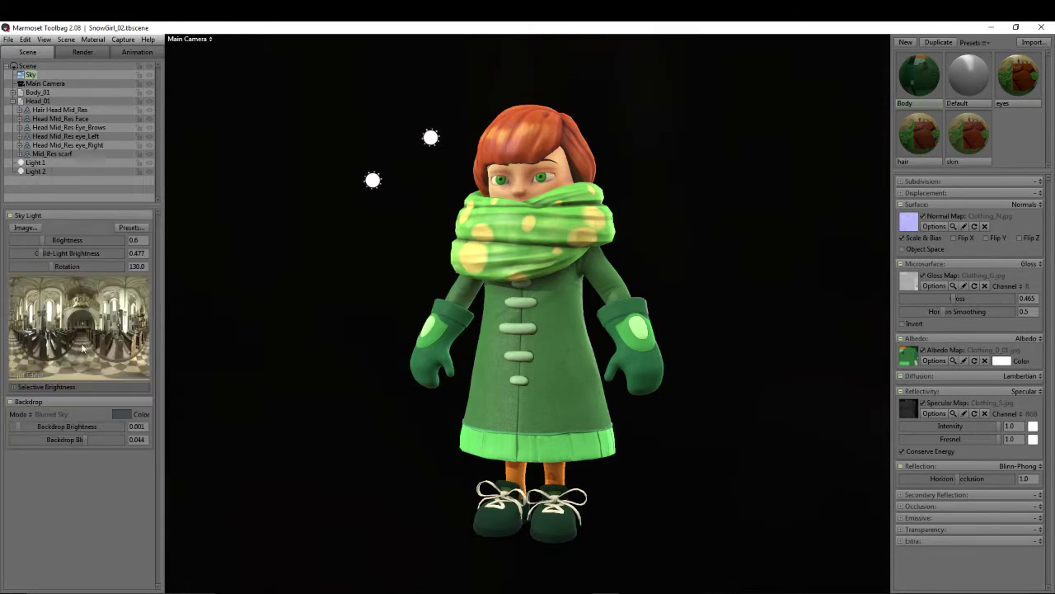
Step: Start a new scene without saving the changes to the current one
left_click(8, 40)
left_click(17, 51)
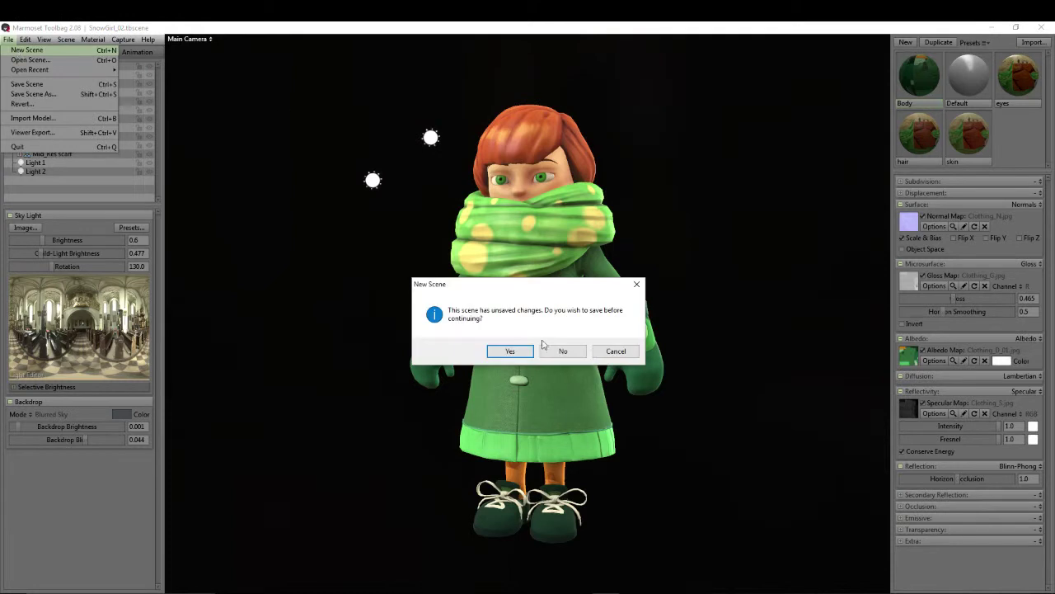
left_click(559, 348)
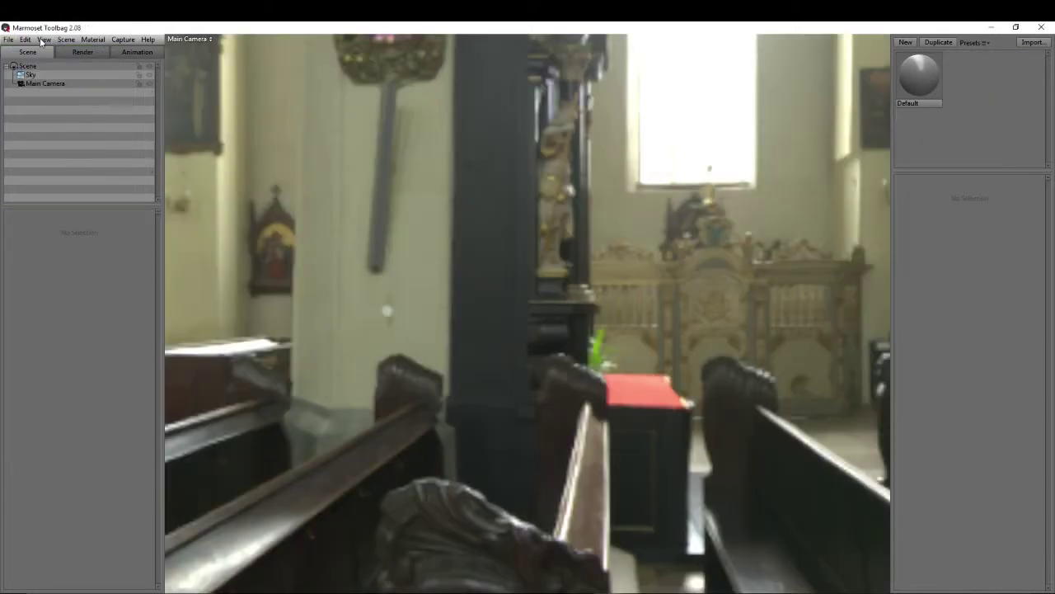
Step: Import the Body_01 and Head_01 OBJ models from the marmoset meshes folder
left_click(8, 39)
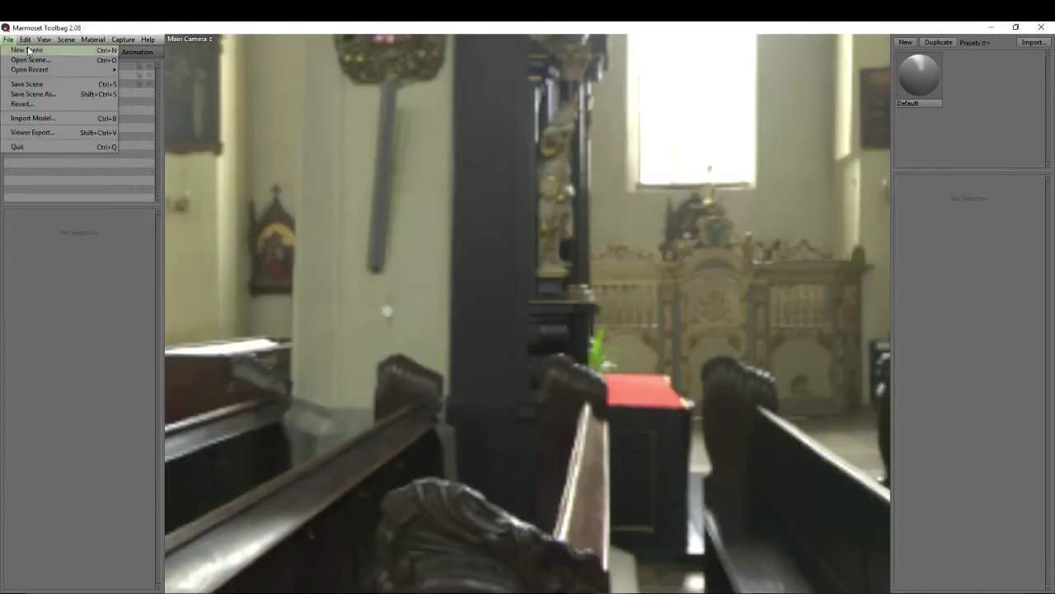
left_click(41, 119)
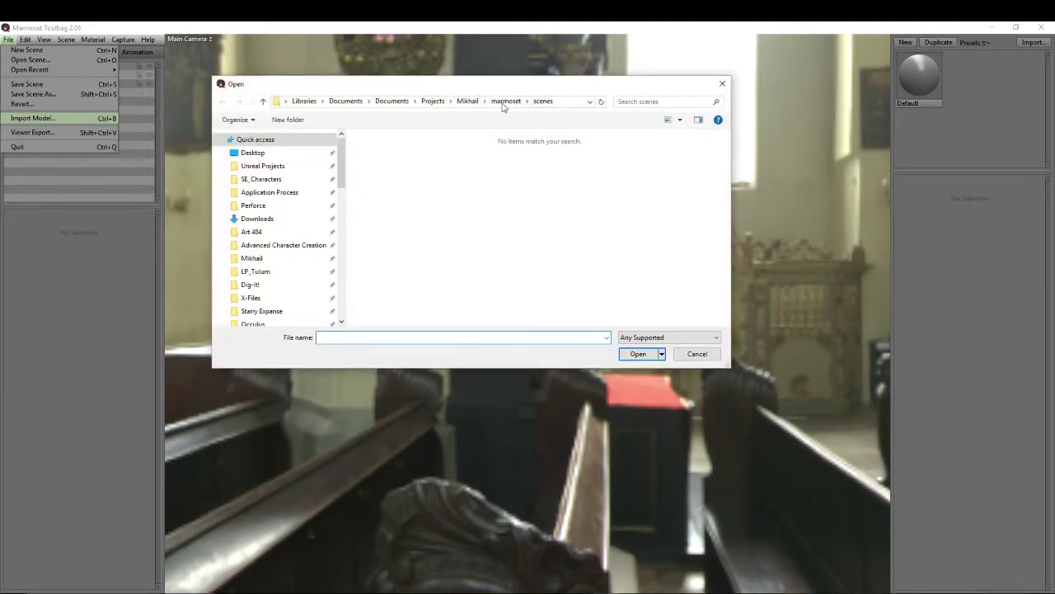
left_click(505, 100)
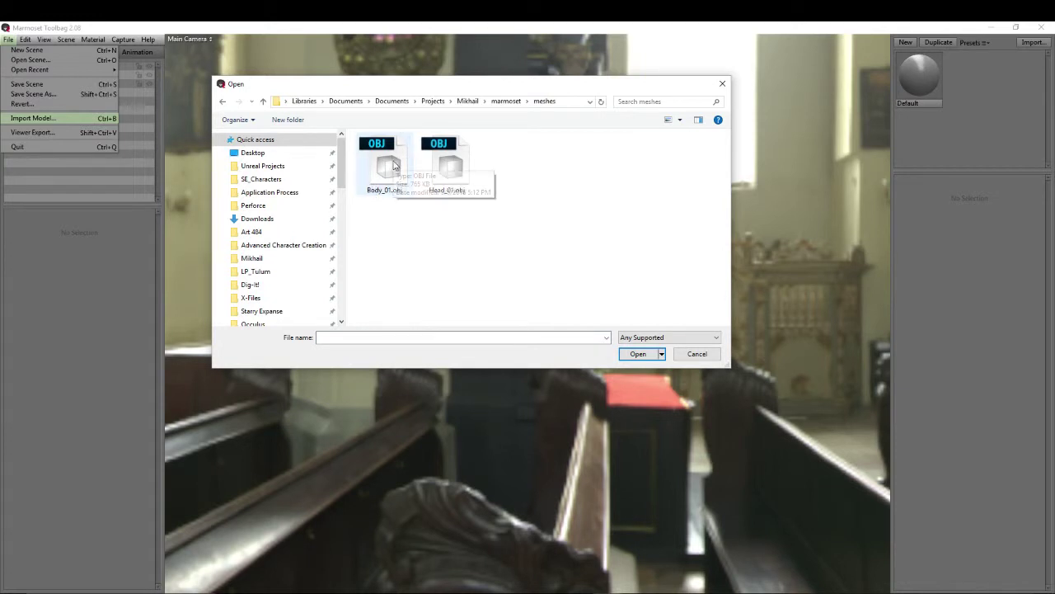
key("ctrl+a")
left_click(638, 354)
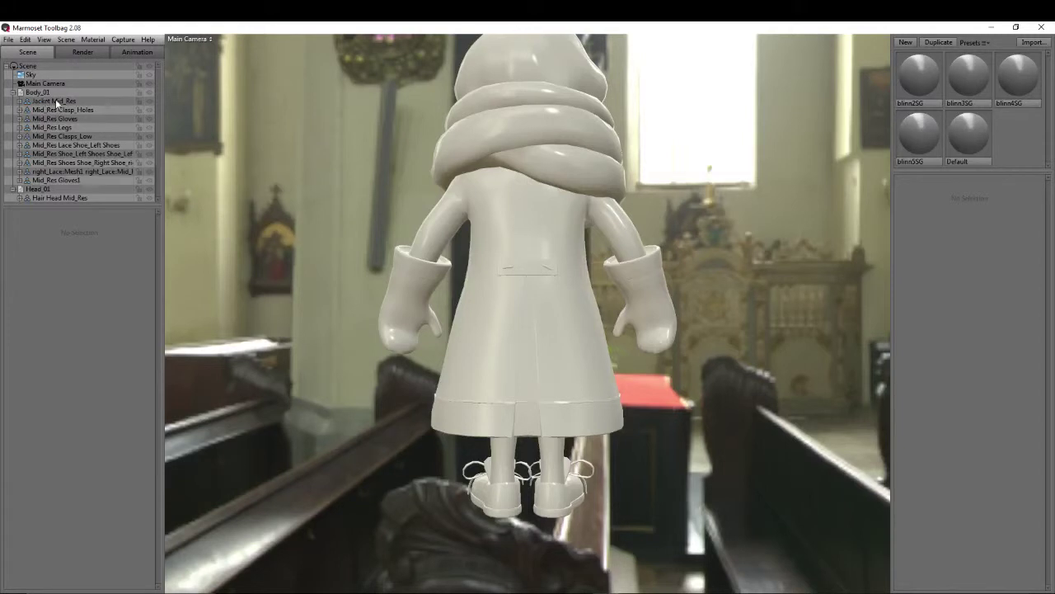
Step: Collapse the imported Body_01 and Head_01 hierarchies and group the two models together
left_click(54, 110)
left_click(54, 128)
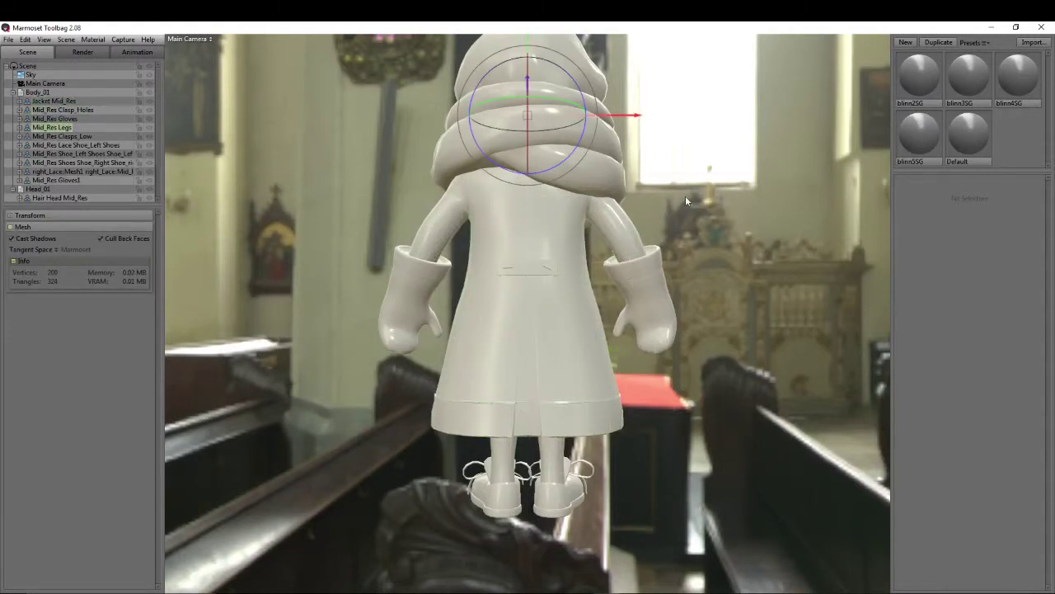
left_click(13, 92)
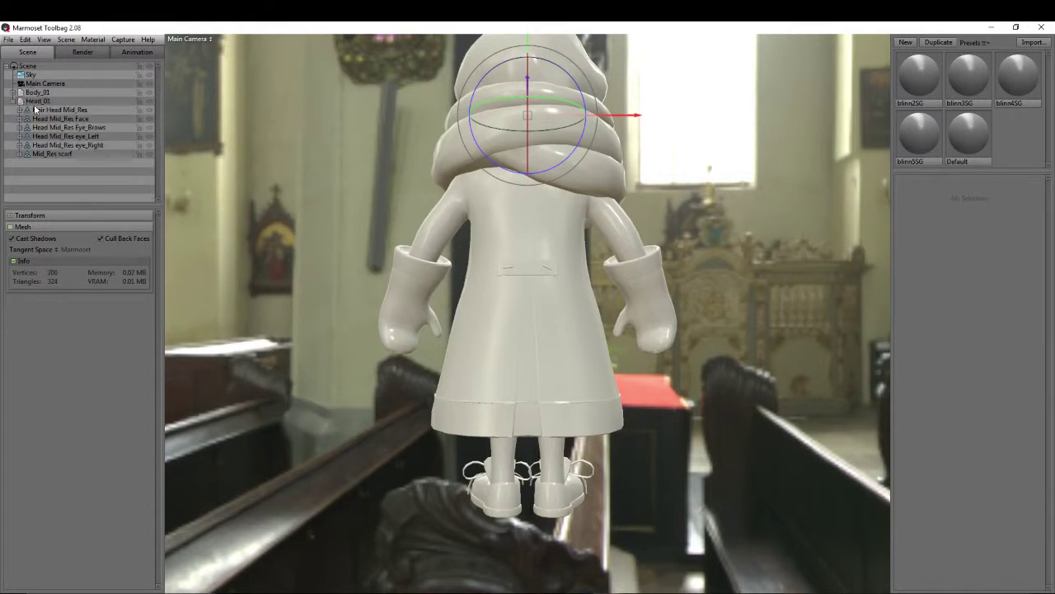
left_click(11, 102)
left_click(46, 91)
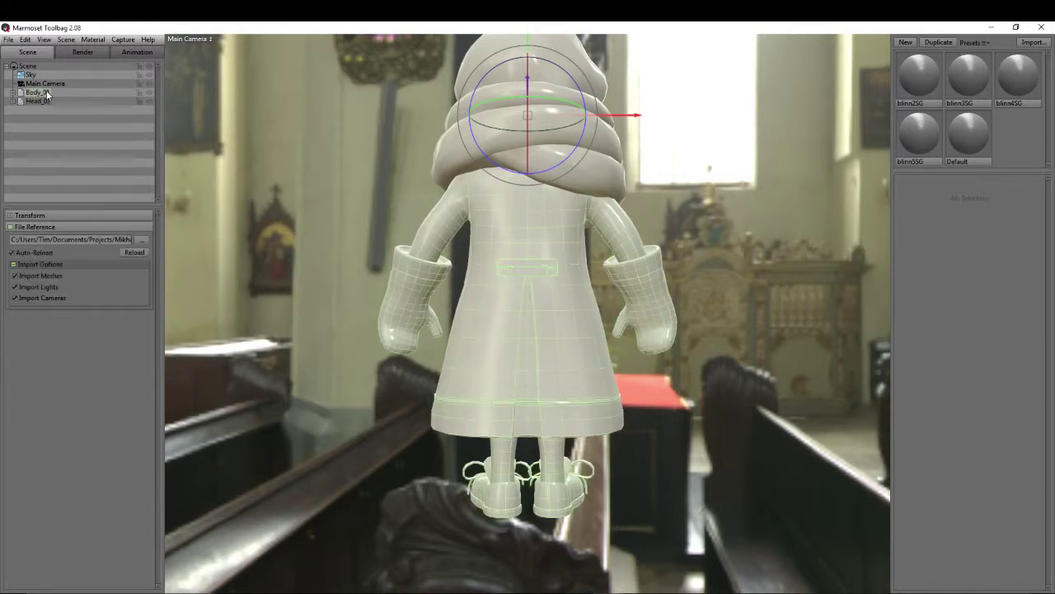
left_click(37, 100, "ctrl")
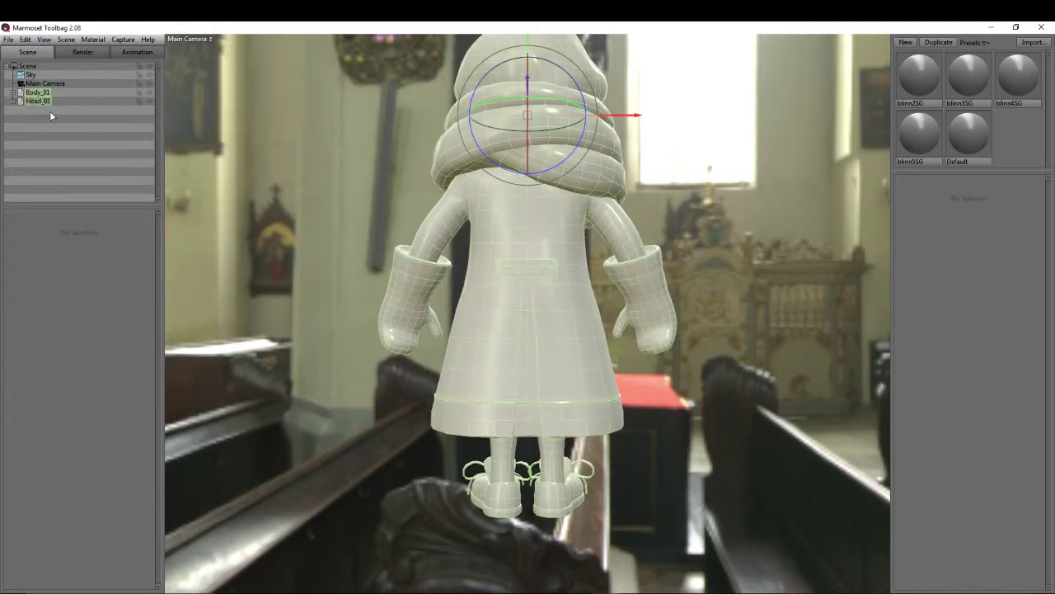
key("ctrl+g")
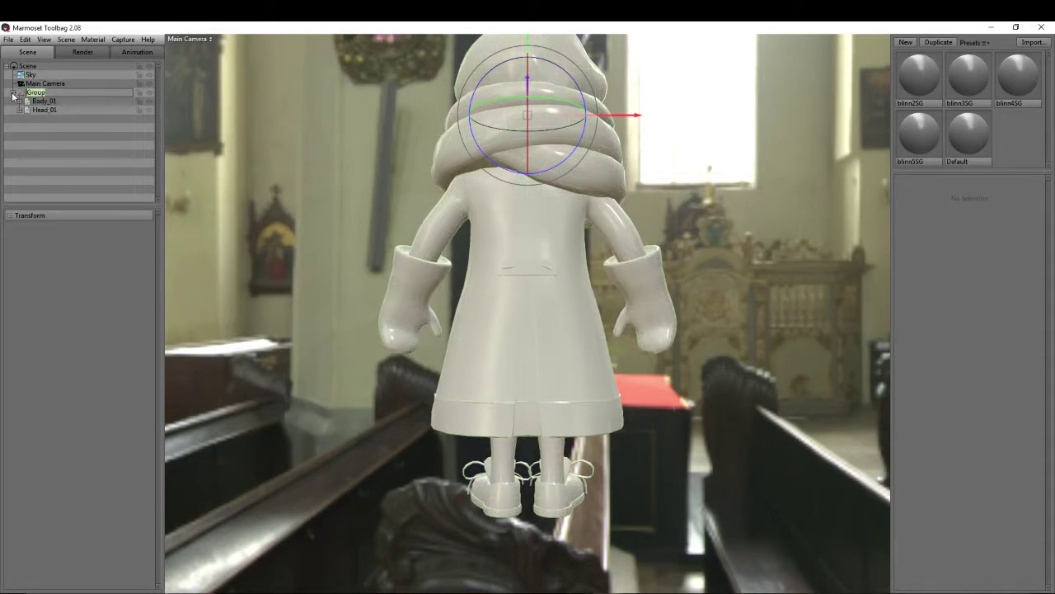
key("Return")
Step: Set the model group's Y rotation to 180 degrees
left_click(58, 94)
left_click(40, 92)
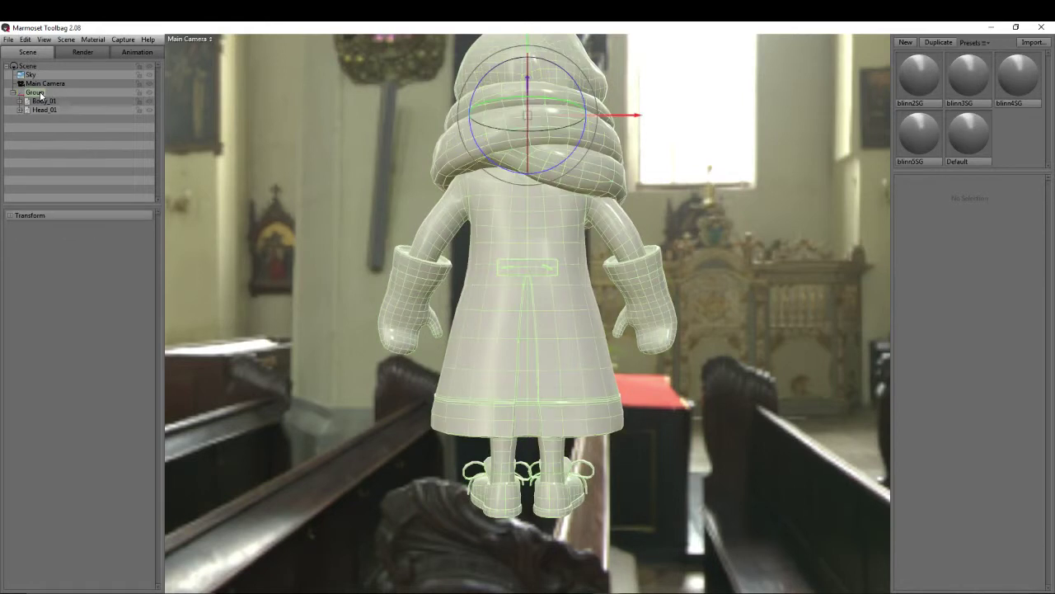
left_click(11, 215)
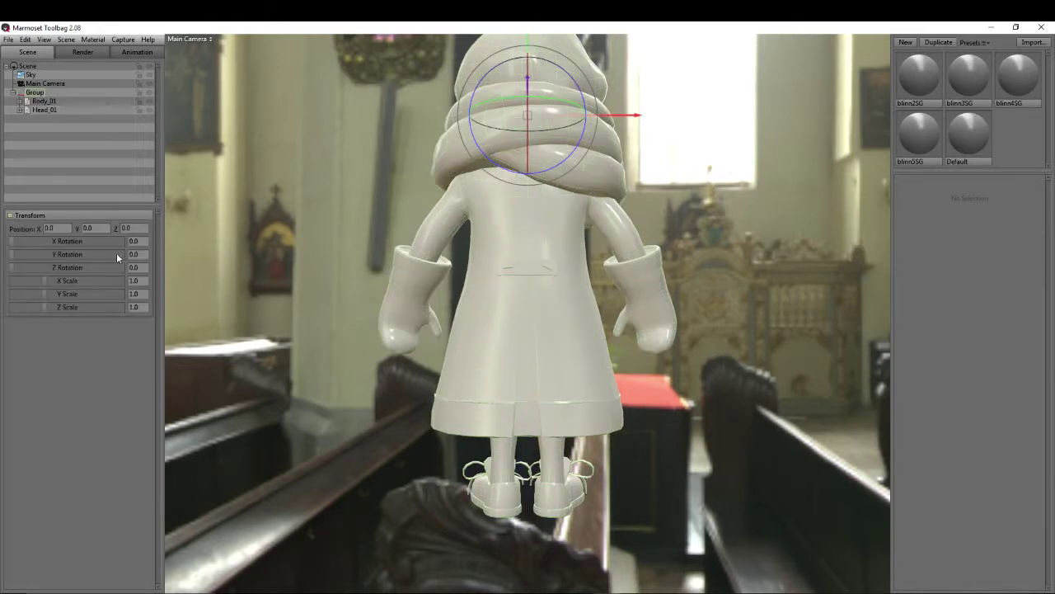
left_click_drag(117, 256, 144, 255)
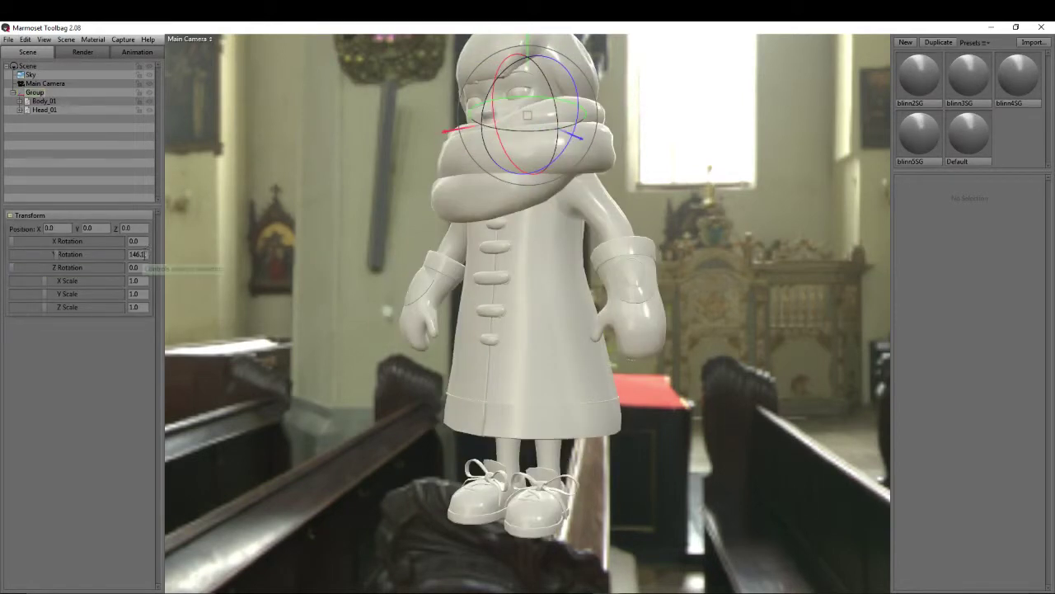
double_click(144, 256)
type("180")
key("Return")
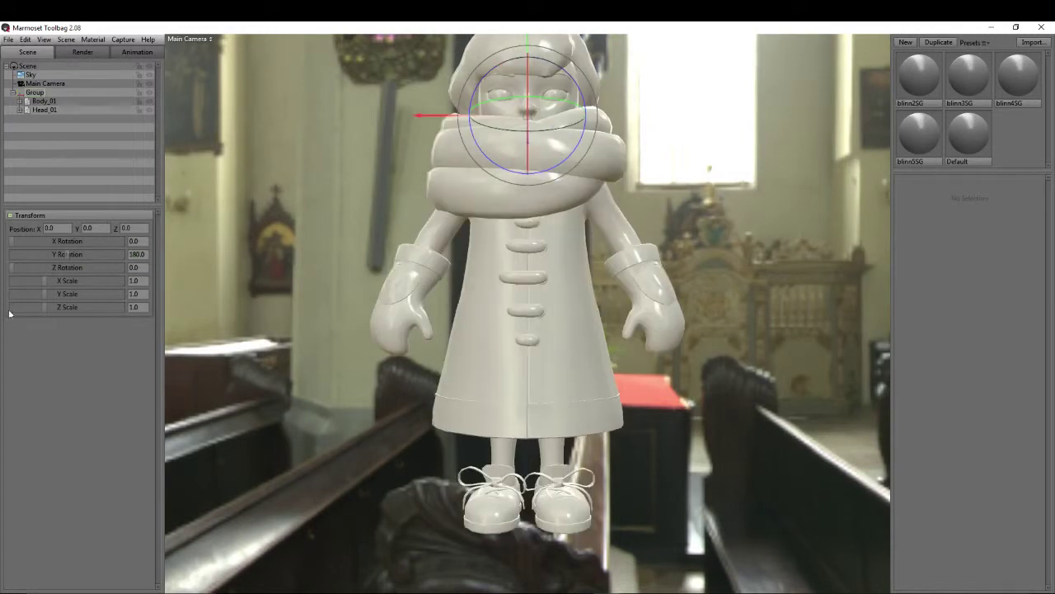
Step: Rename the blinn2SG material as Clothing and the blinn3SG material as Skin
left_click_drag(536, 231, 651, 252)
left_click(928, 73)
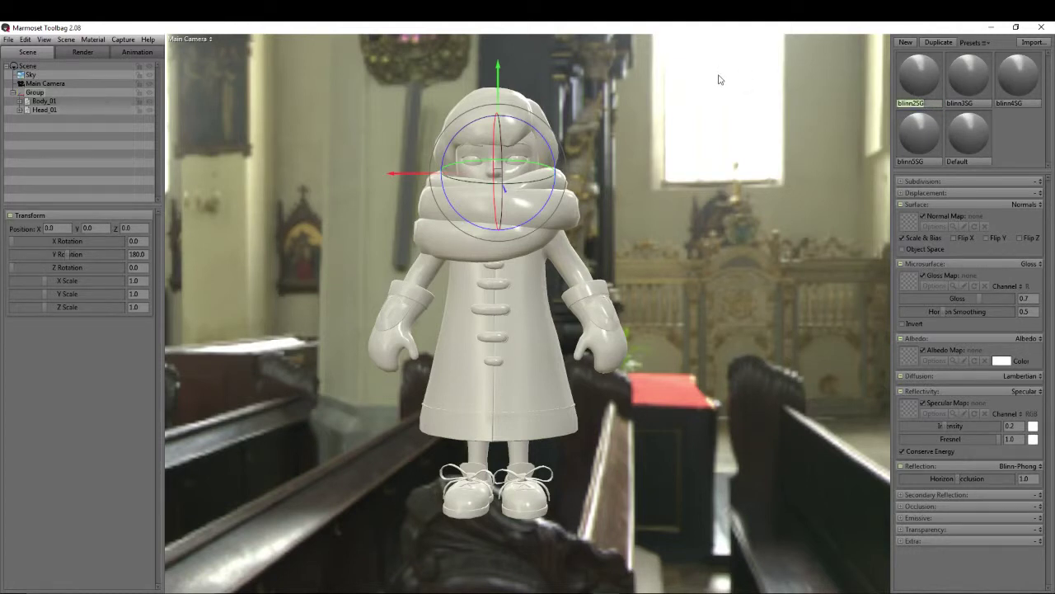
type("Clothing")
key("Return")
double_click(922, 106)
type("Skin")
key("Return")
Step: Rename the blinn4SG material as Hair and the blinn5SG material as Eyes
double_click(922, 105)
type("Hair")
key("Return")
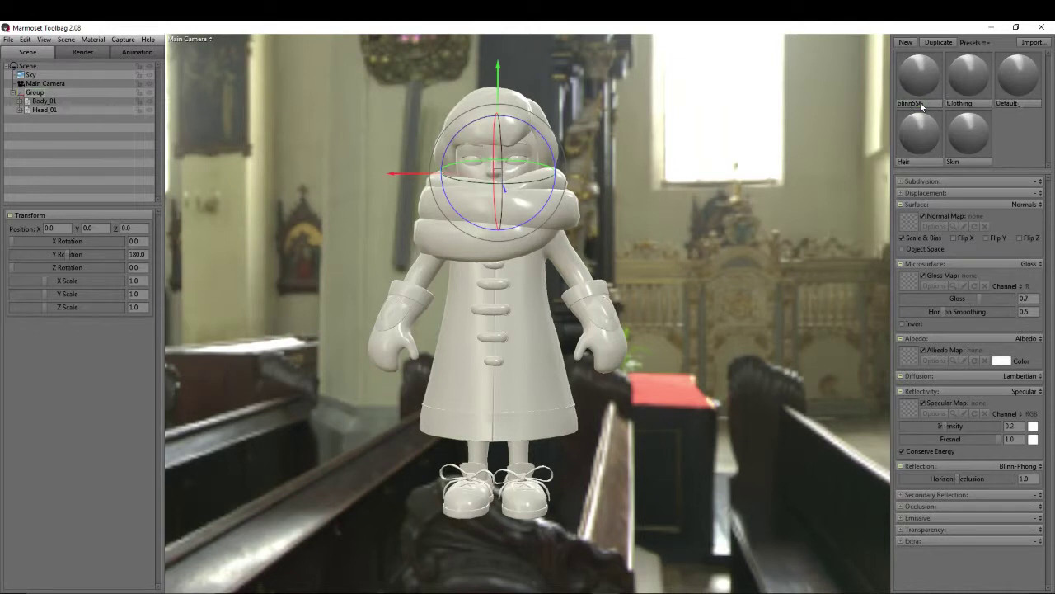
double_click(921, 106)
type("Eyes")
key("Return")
Step: Assign the Clothing material to Body_01 and the Eyes material to both of the character's eyes
left_click(922, 106)
left_click_drag(921, 75, 51, 99)
left_click_drag(1019, 75, 482, 162)
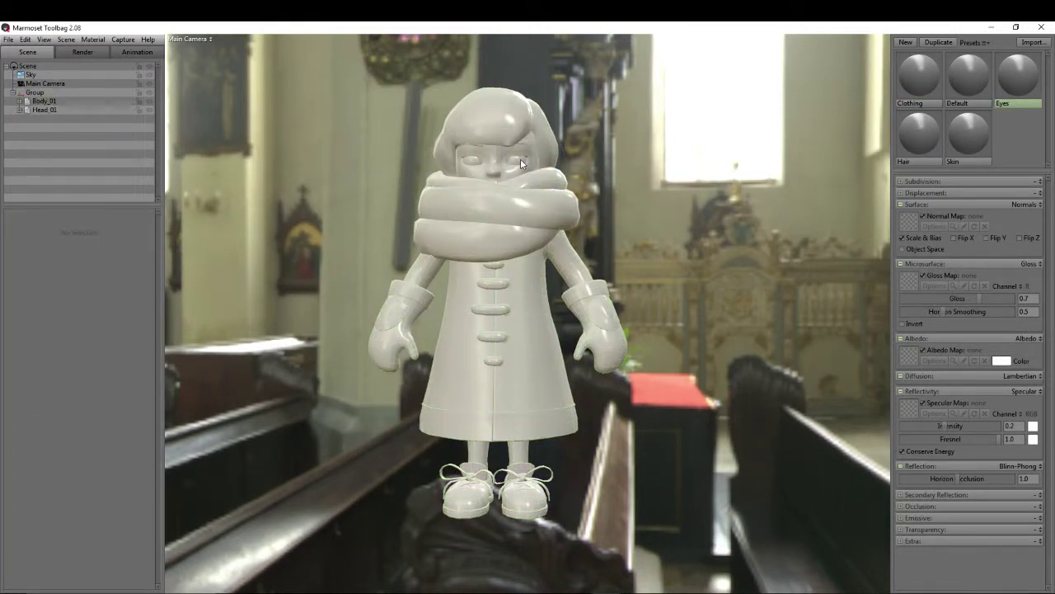
left_click_drag(1007, 72, 470, 156)
Step: Set the Eyes material's albedo color to red (e60f0f)
left_click(1001, 361)
left_click_drag(235, 489, 304, 458)
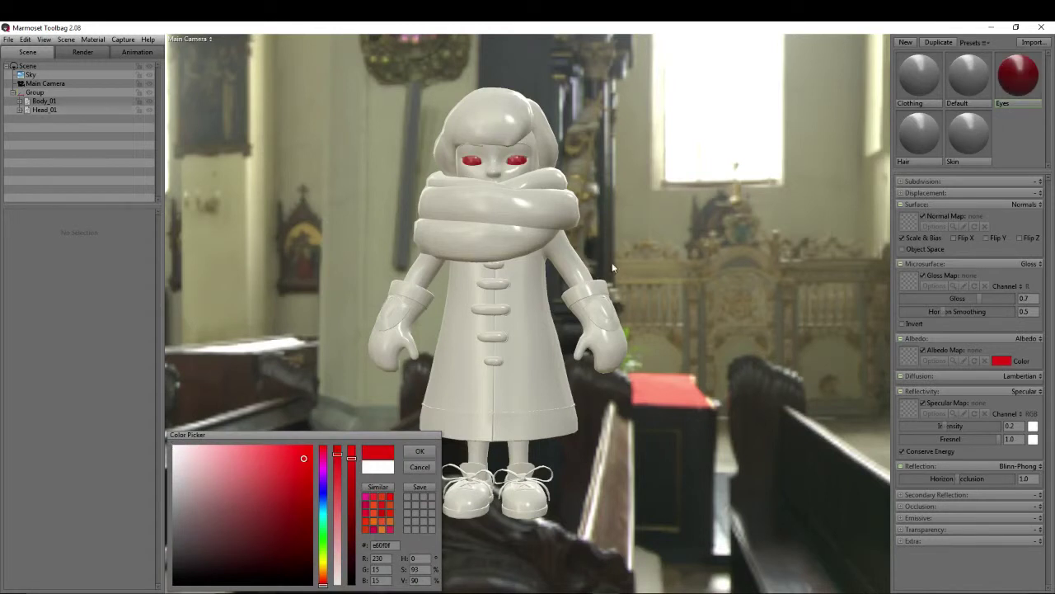
left_click(1037, 75)
Step: Set the Skin material's albedo color to bright green (82da00) and assign the material to the face
left_click(954, 163)
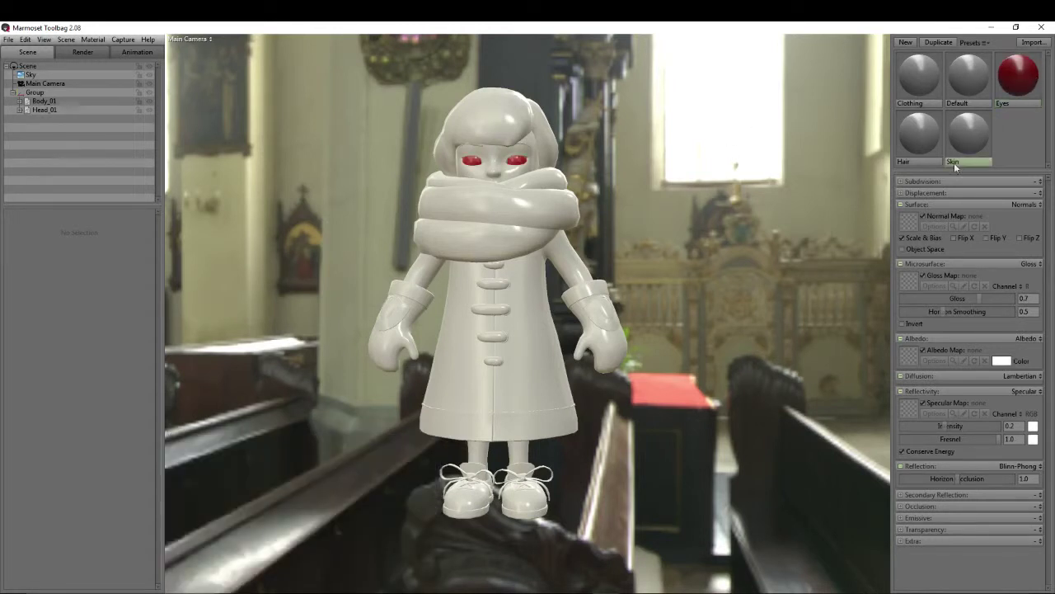
left_click(1001, 361)
left_click_drag(330, 509, 329, 533)
left_click_drag(297, 462, 321, 457)
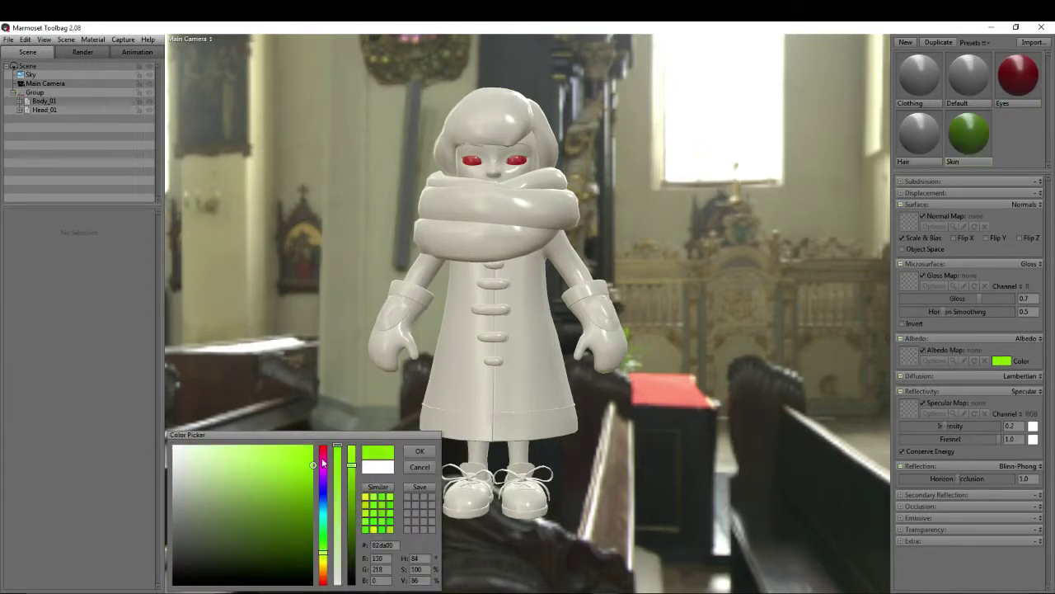
left_click(974, 134)
left_click_drag(974, 134, 495, 164)
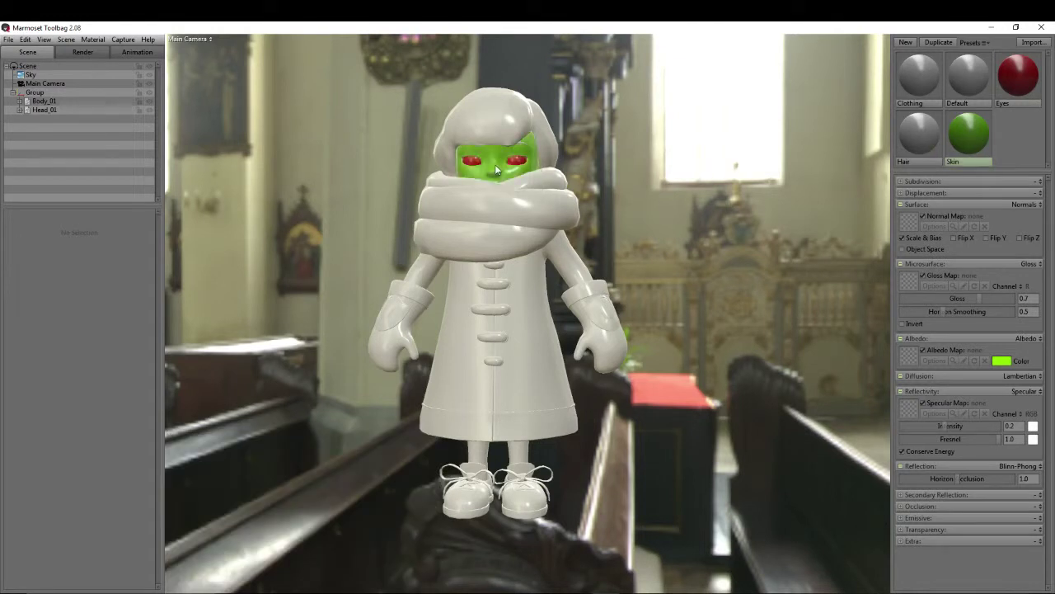
Step: Assign the Hair material to the scarf and set its albedo color to blue
left_click(919, 137)
left_click_drag(911, 126, 526, 213)
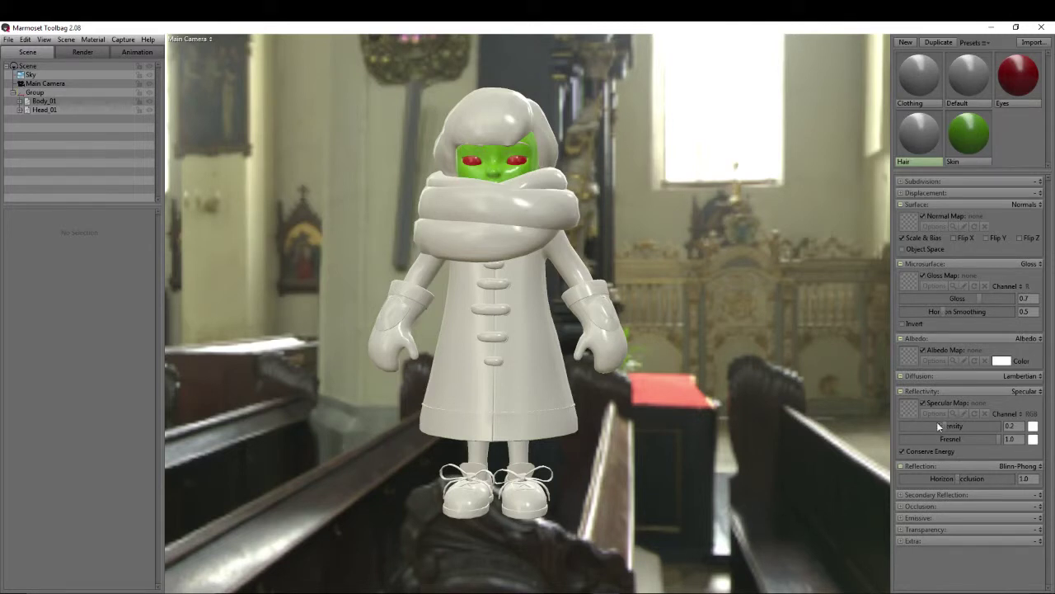
left_click(1001, 364)
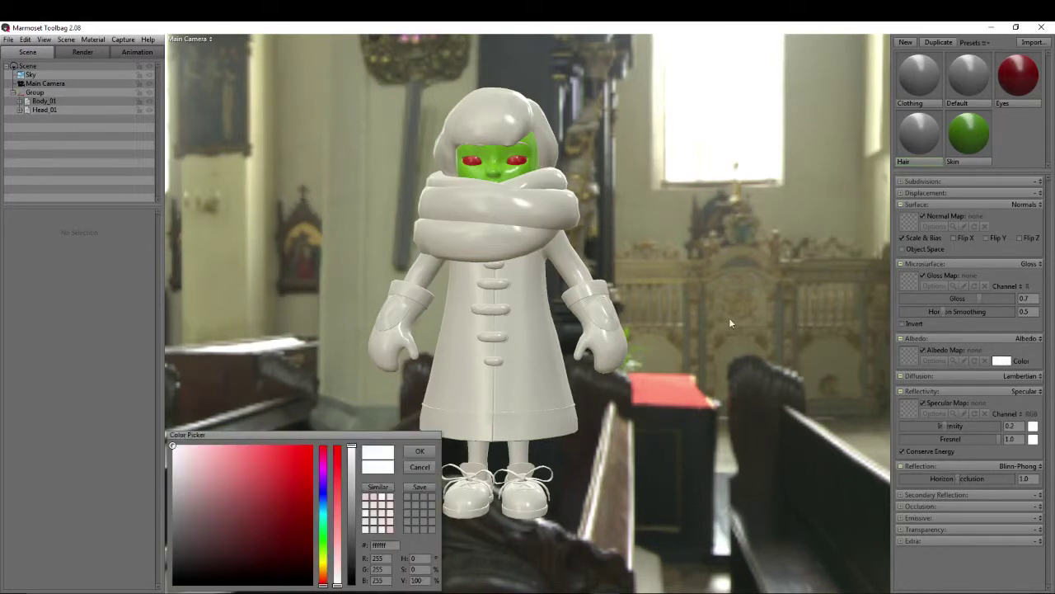
left_click(323, 497)
left_click(290, 469)
left_click(416, 452)
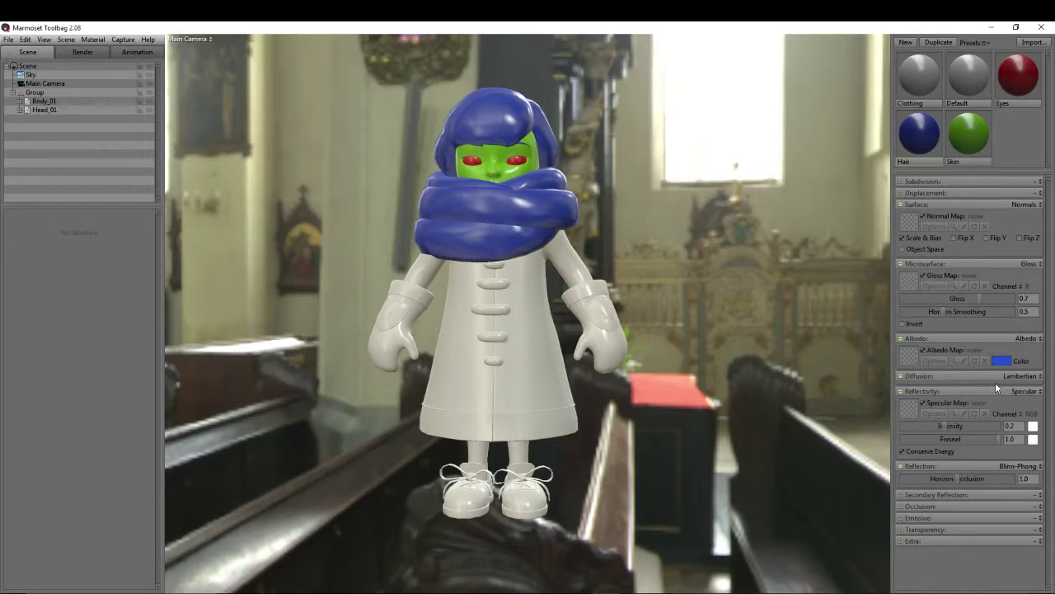
left_click_drag(927, 140, 740, 165)
Step: Load Clothing_D_01.jpg from the maya sourceimages folder as the Clothing material's albedo map
left_click(922, 87)
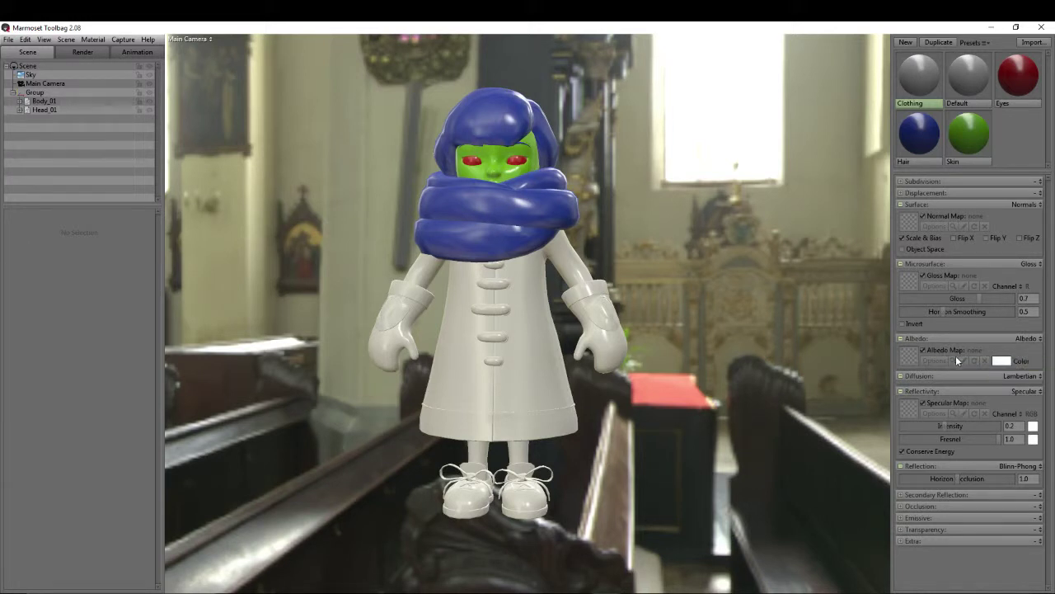
left_click(912, 360)
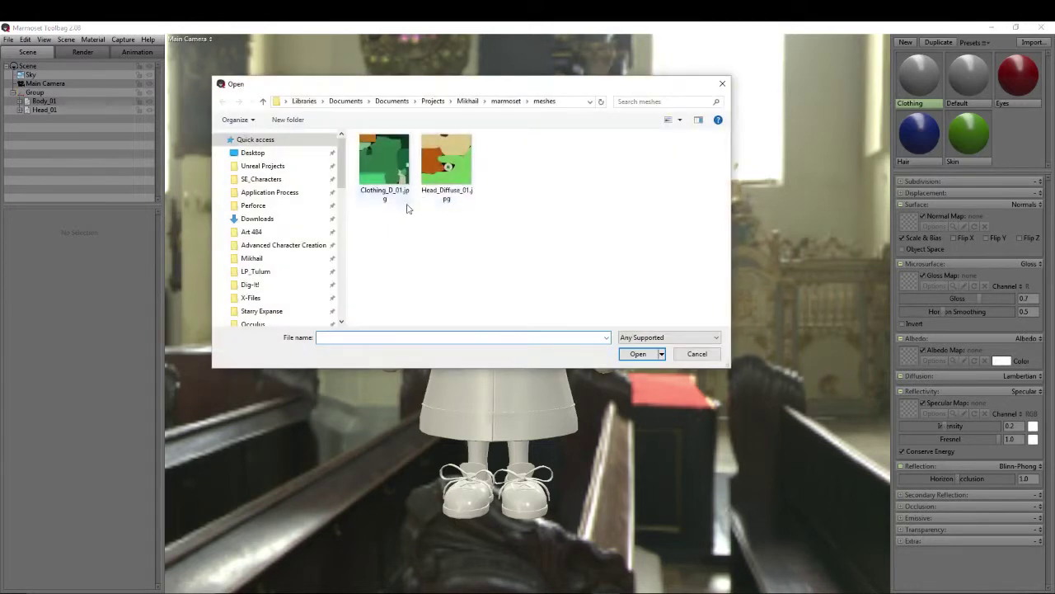
left_click(467, 100)
double_click(634, 163)
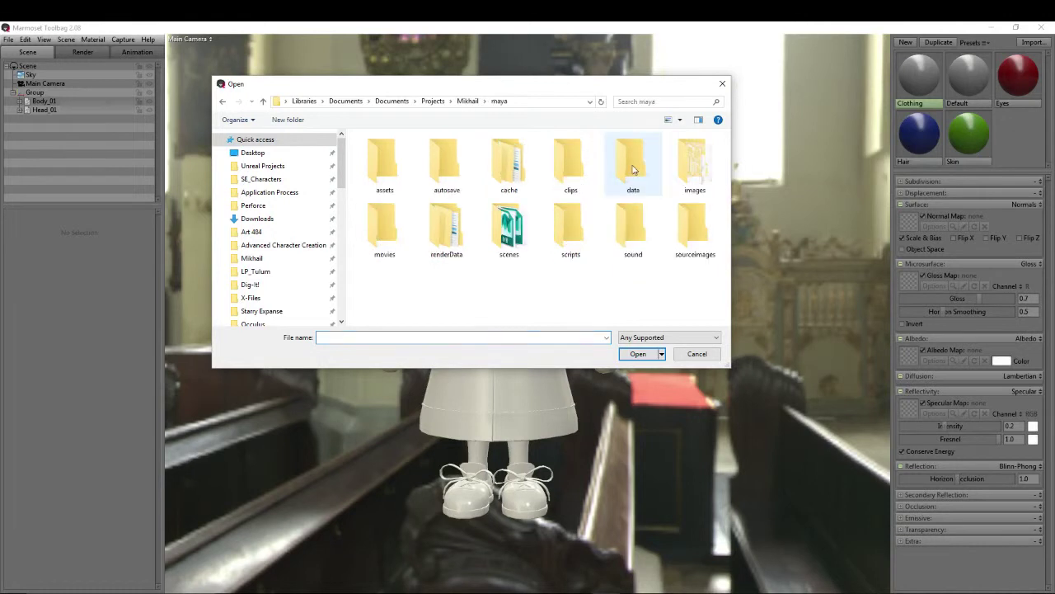
double_click(693, 231)
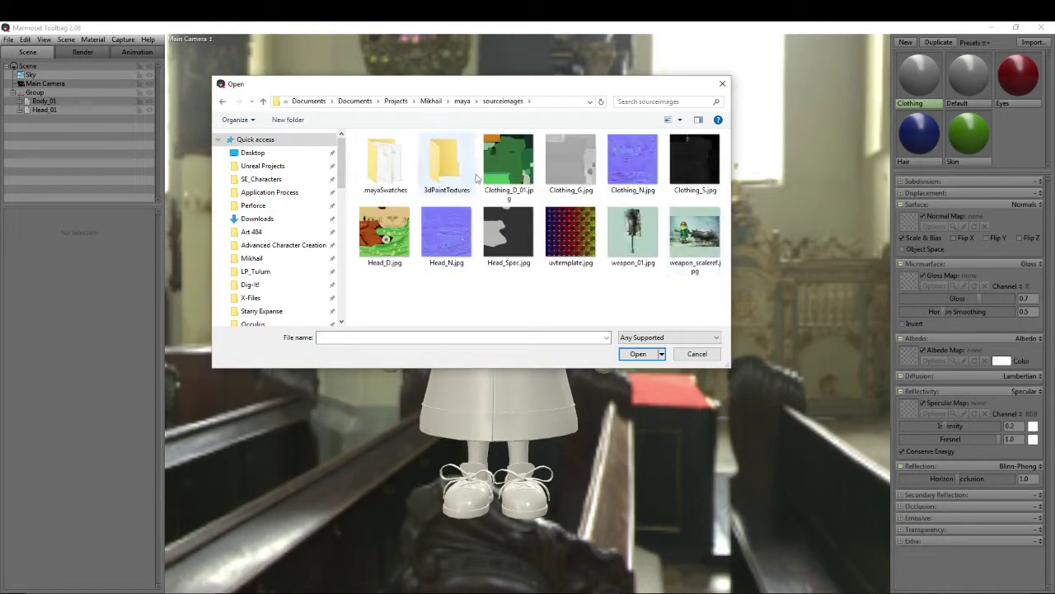
double_click(509, 162)
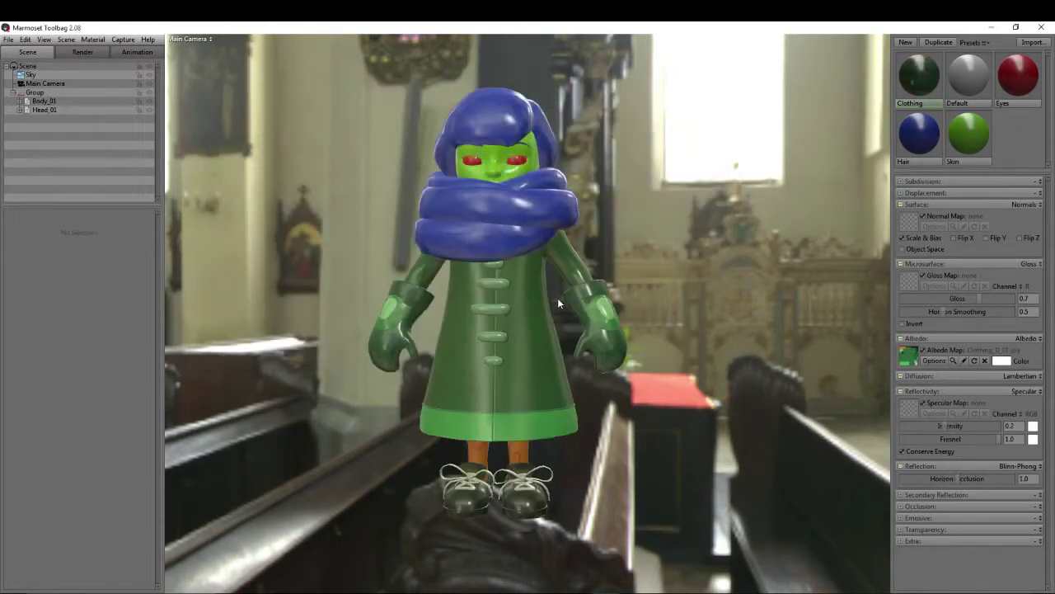
Step: Load Clothing_N.jpg as the Clothing material's normal map
left_click_drag(525, 349, 580, 355)
scroll(555, 321, "up", 5)
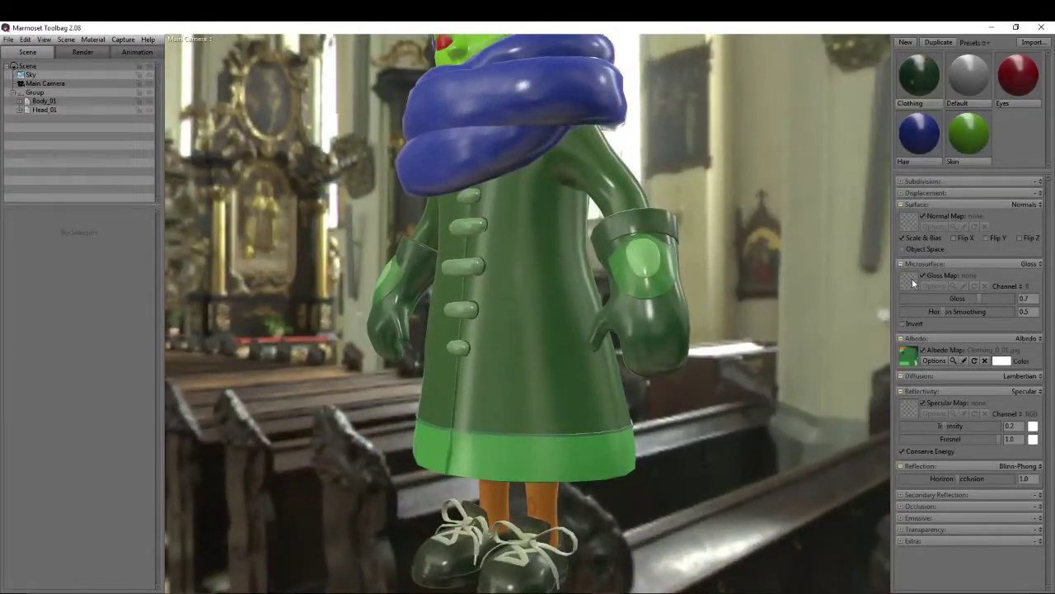
left_click(910, 218)
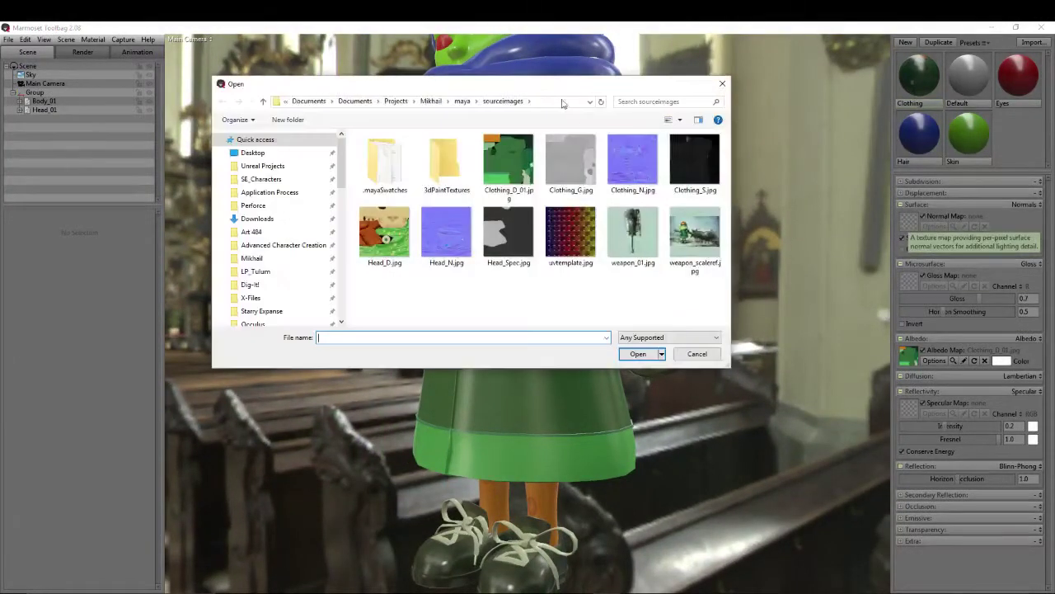
left_click(635, 172)
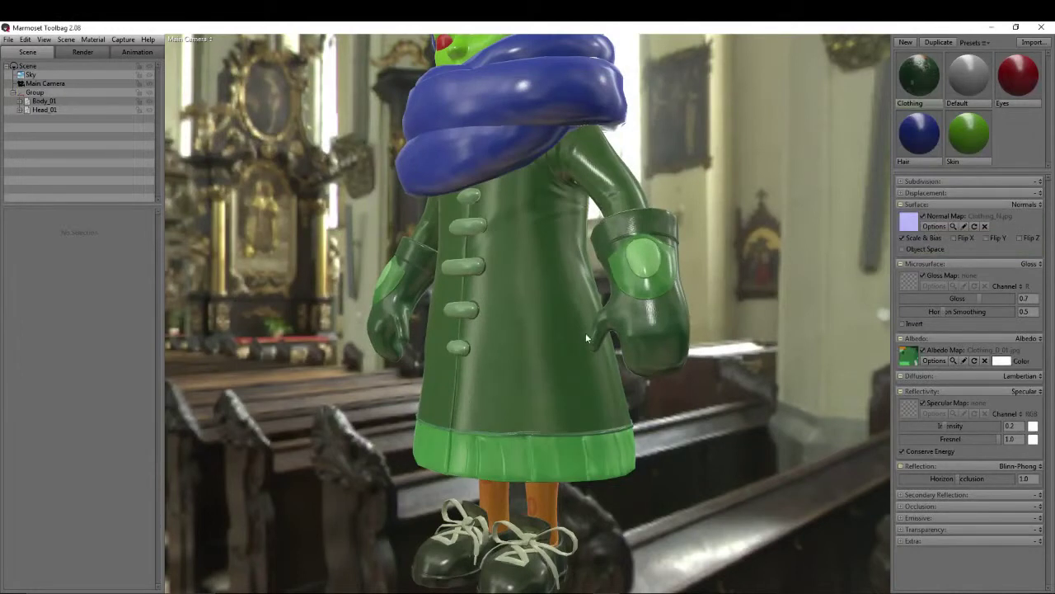
Step: Load Clothing_G.jpg as the Clothing material's gloss map and keep its gloss at 1.0
left_click_drag(585, 332, 605, 208)
left_click_drag(555, 276, 568, 195)
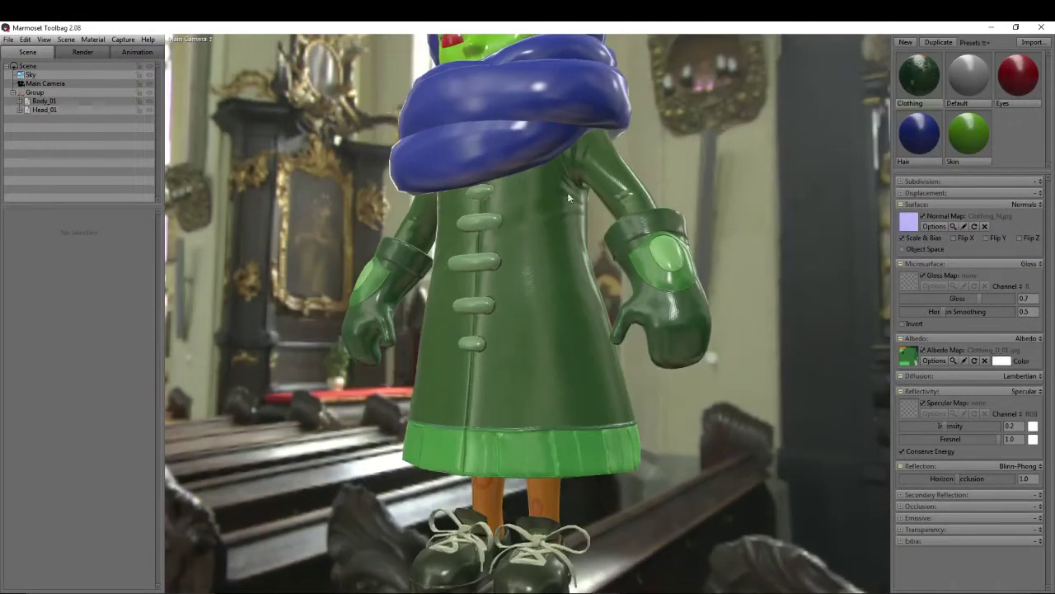
left_click_drag(531, 359, 605, 343)
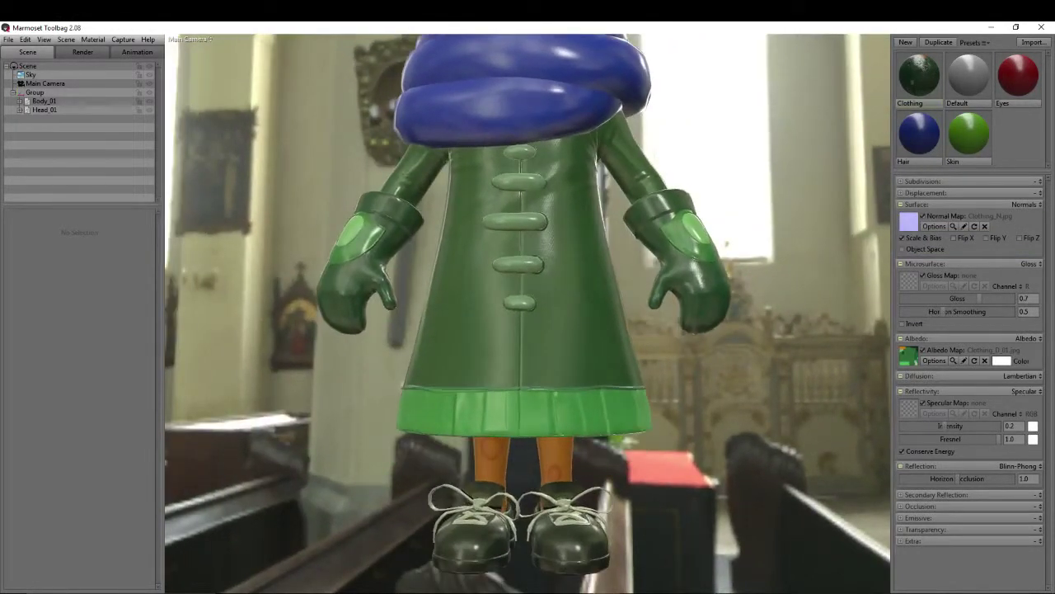
left_click(908, 282)
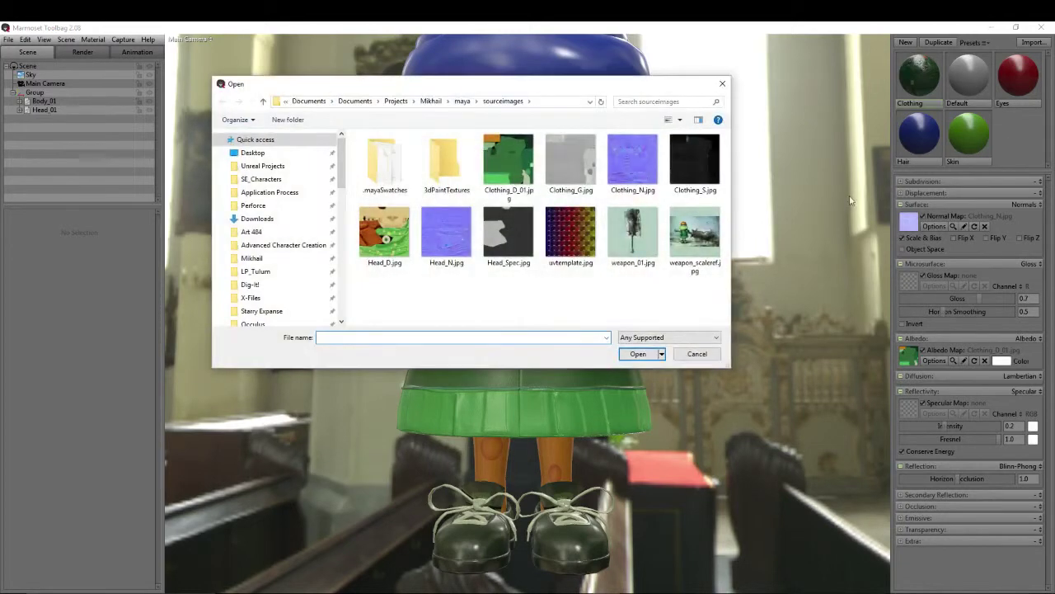
left_click(578, 158)
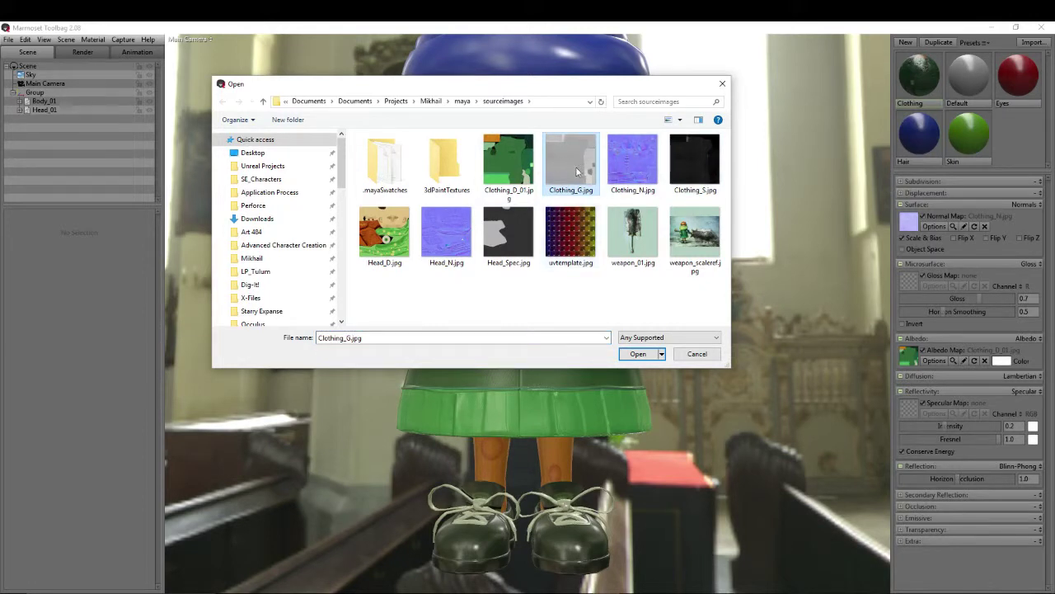
double_click(578, 171)
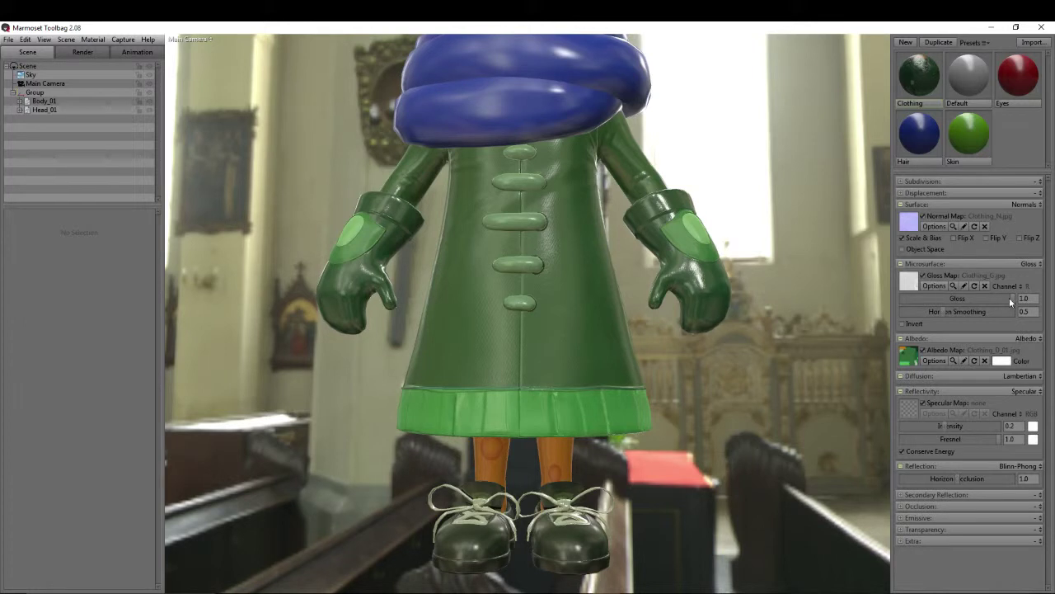
mouse_move(1012, 301)
left_mouse_down()
mouse_move(959, 302)
mouse_move(1037, 304)
mouse_move(799, 298)
mouse_move(1022, 301)
left_mouse_up()
Step: Load Clothing_S.jpg as the Clothing material's specular map
left_click(904, 413)
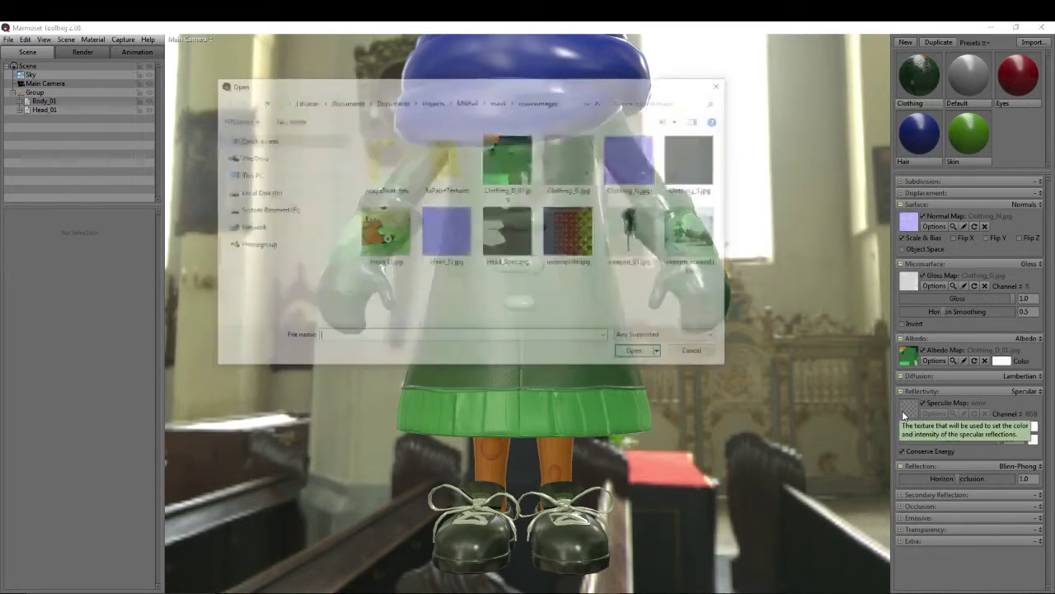
double_click(673, 167)
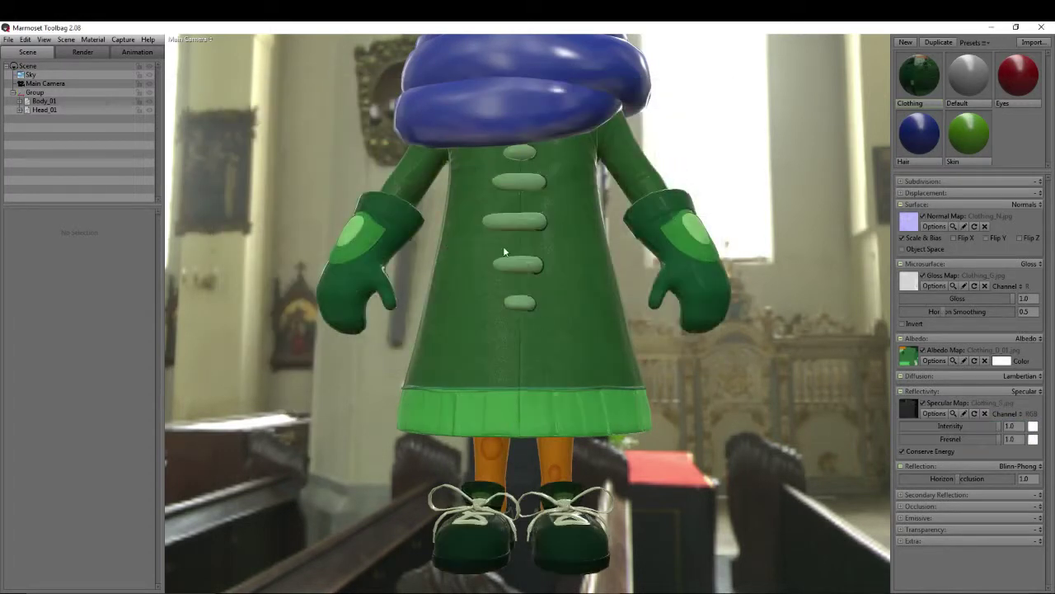
left_click_drag(503, 245, 804, 337)
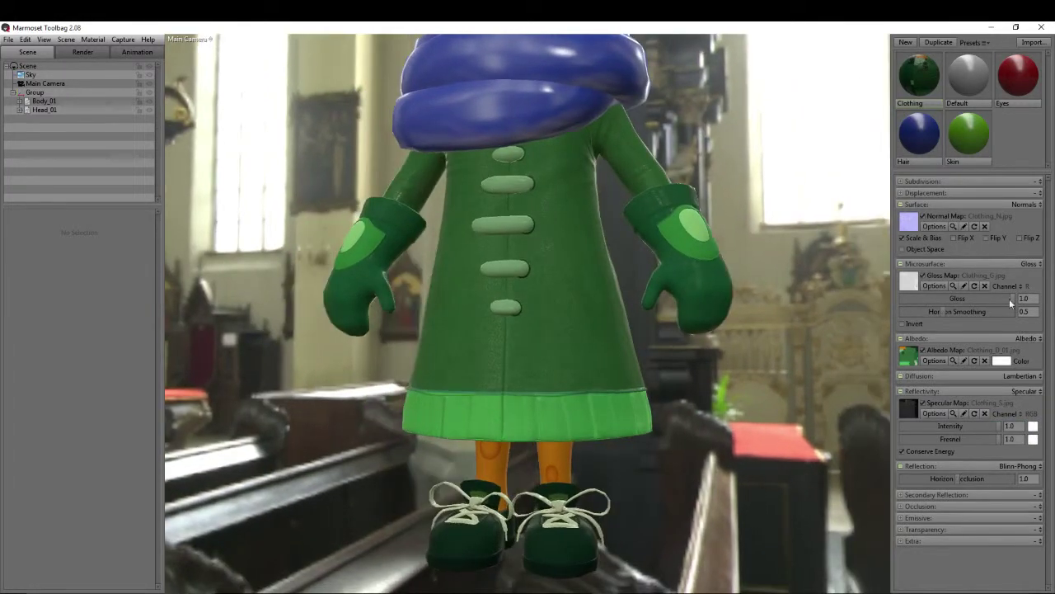
Step: Set the Clothing material's gloss to about 0.787 and its specular intensity to 0.65
left_click_drag(1010, 299, 988, 299)
left_click_drag(1001, 426, 980, 434)
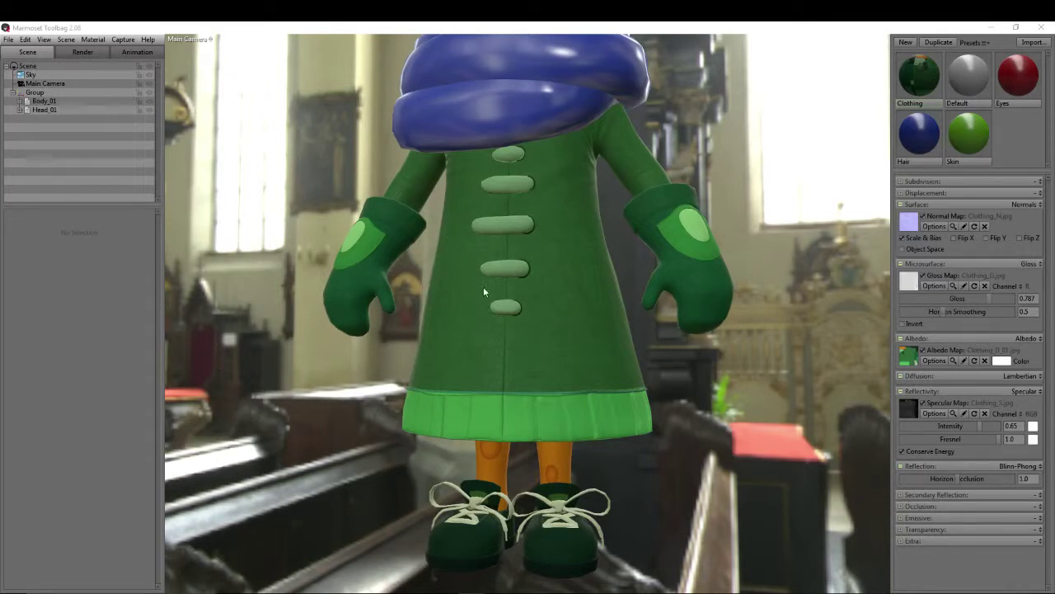
scroll(559, 215, "down", 5)
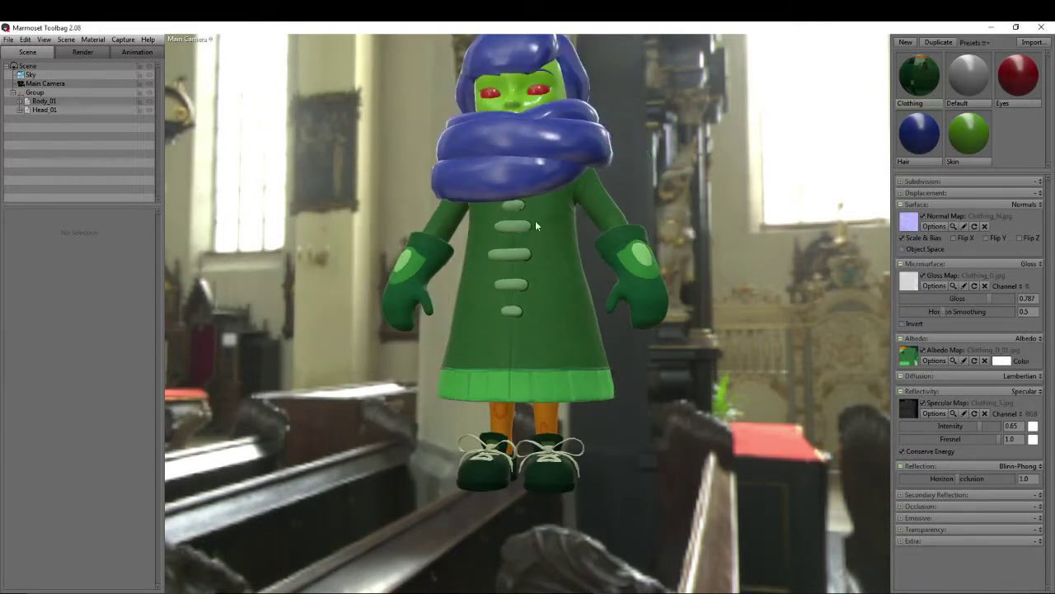
scroll(523, 227, "down", 4)
scroll(585, 269, "up", 5)
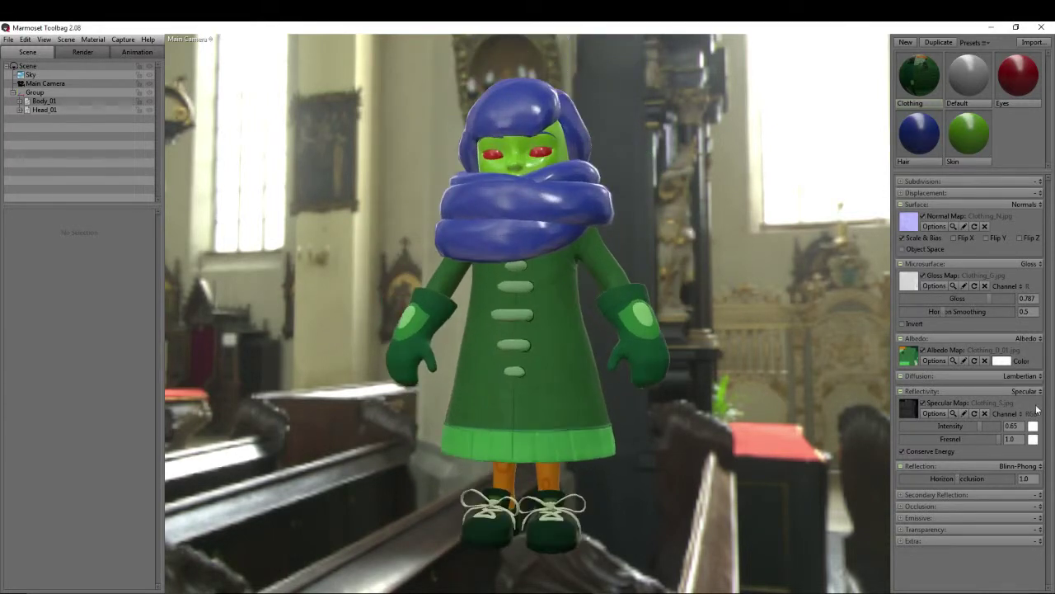
left_click_drag(626, 166, 519, 344)
scroll(371, 305, "down", 3)
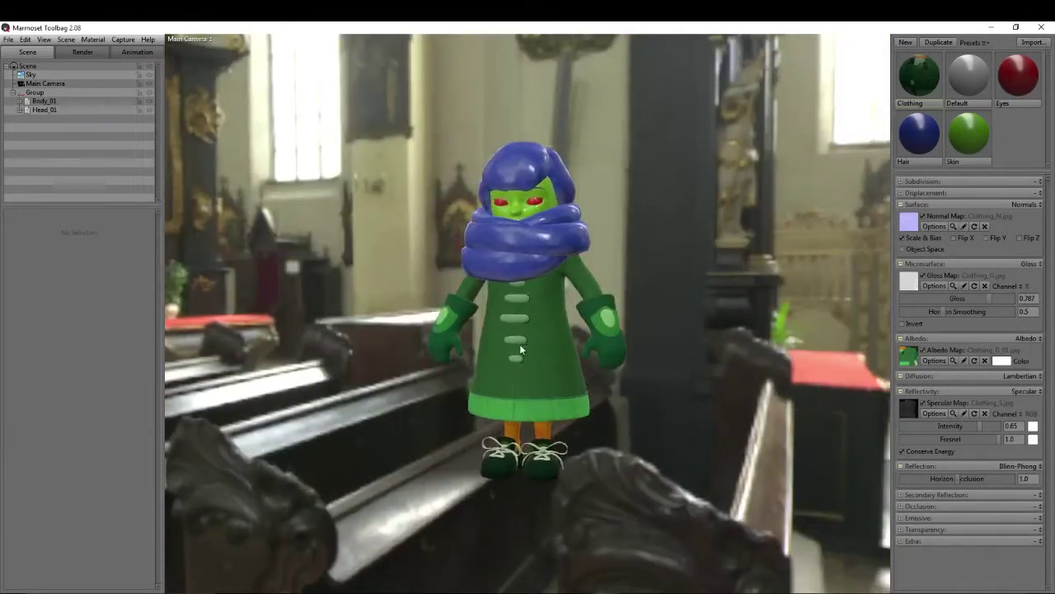
Step: Try the Museum, Late Day Field, Pisa Courtyard and Smashed Windows presets for the scene's sky light
left_click(29, 74)
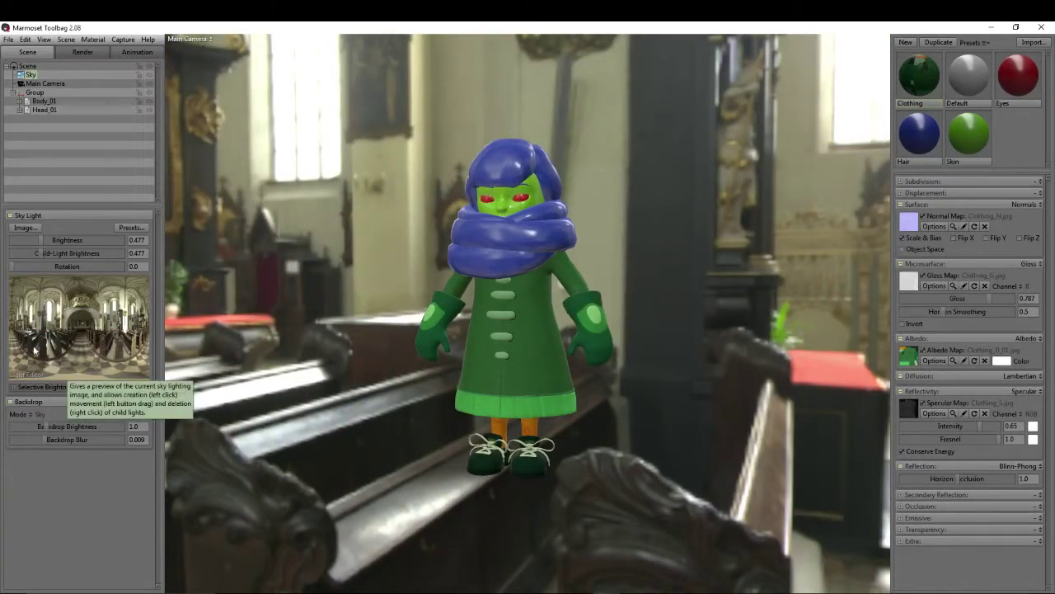
left_click(128, 228)
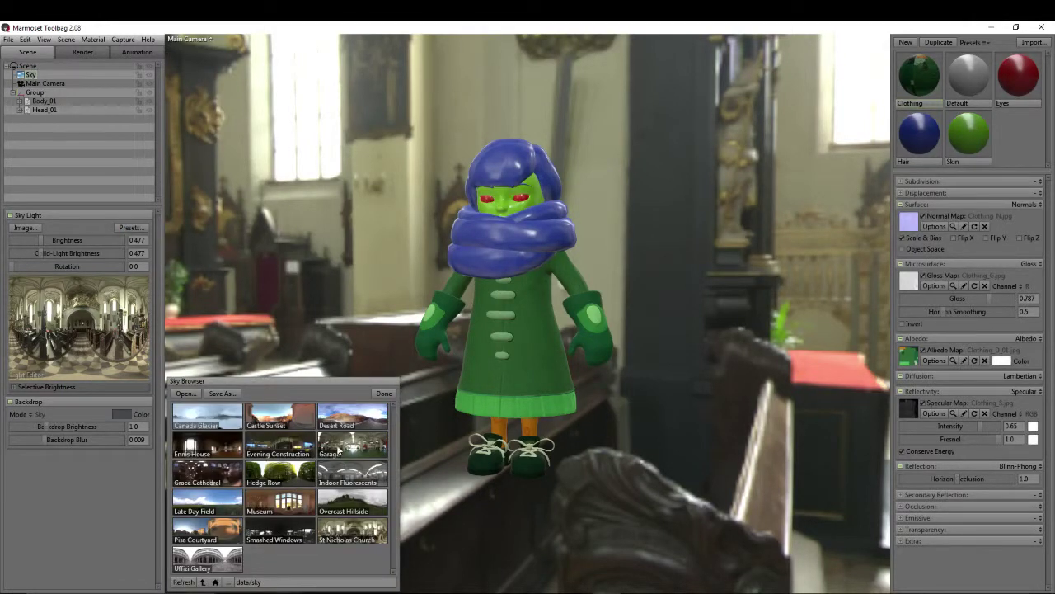
left_click(297, 505)
left_click(213, 505)
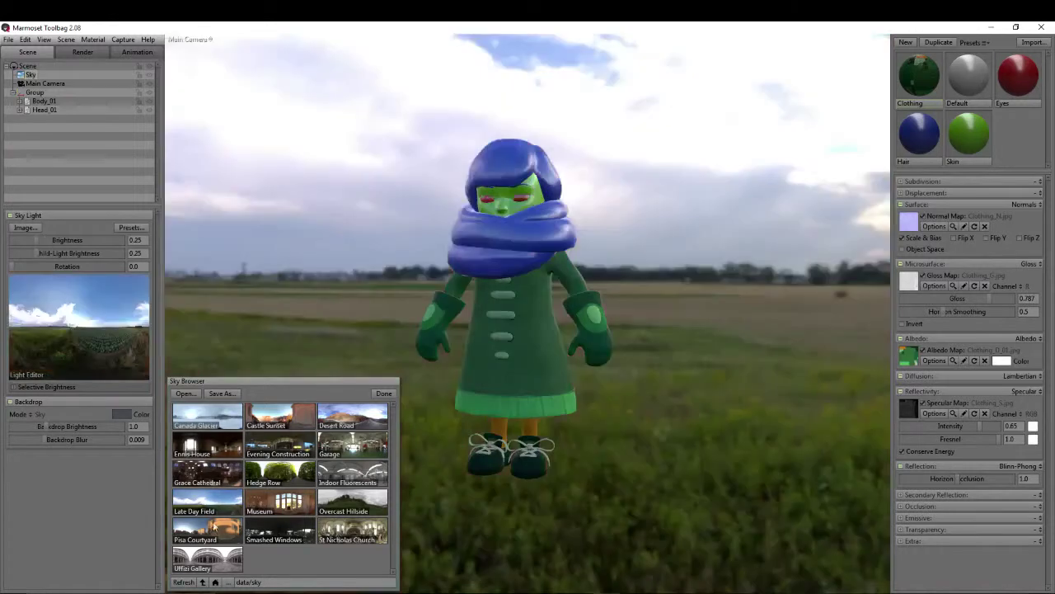
left_click(206, 528)
left_click(274, 529)
left_click(221, 525)
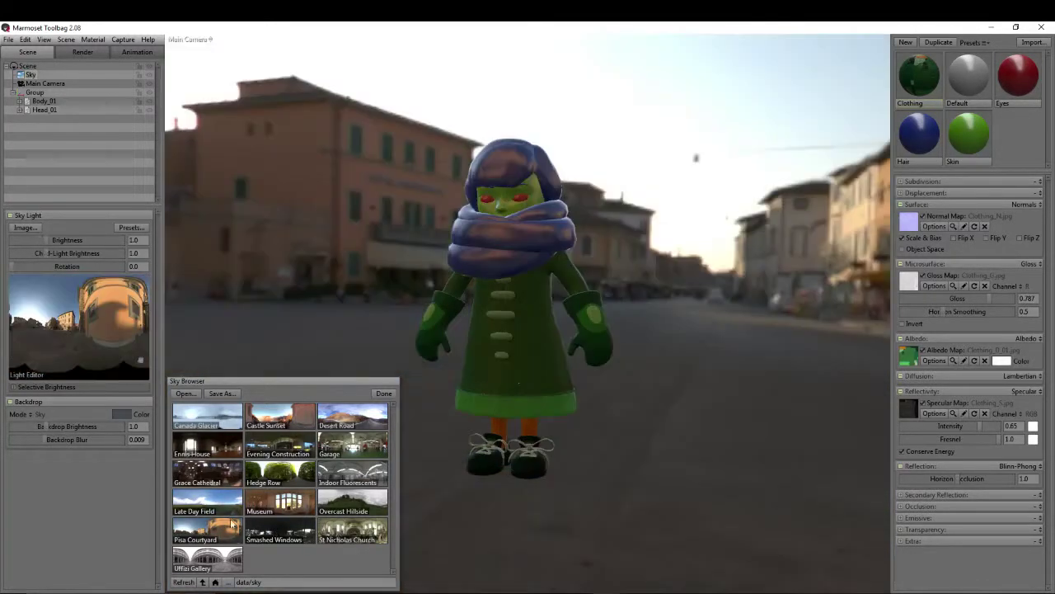
Step: Try the Canada Glacier, Castle Sunset and Museum sky presets on the character
left_click(195, 421)
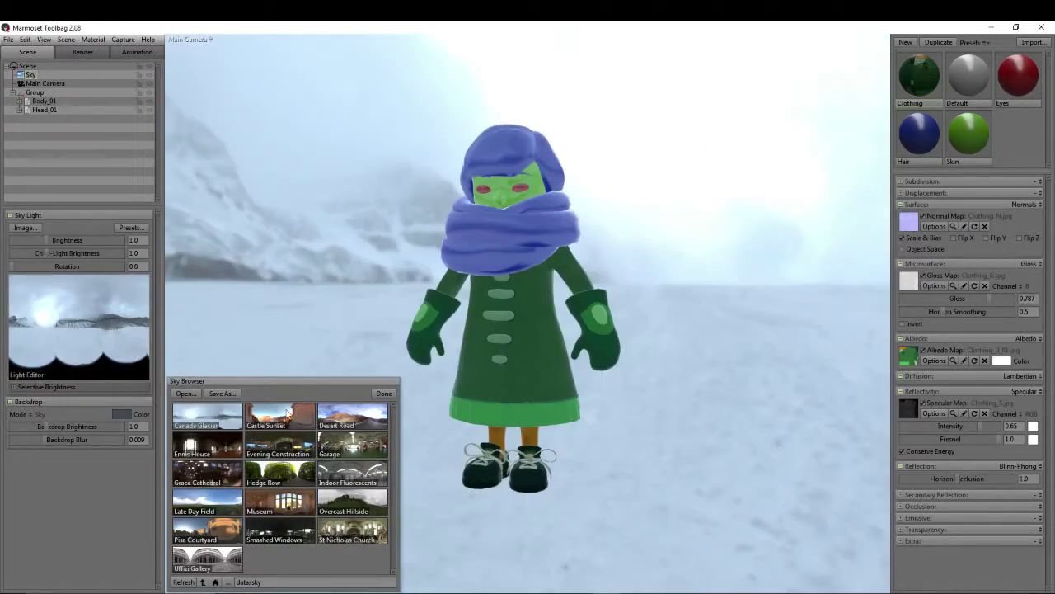
left_click(290, 415)
left_click(206, 415)
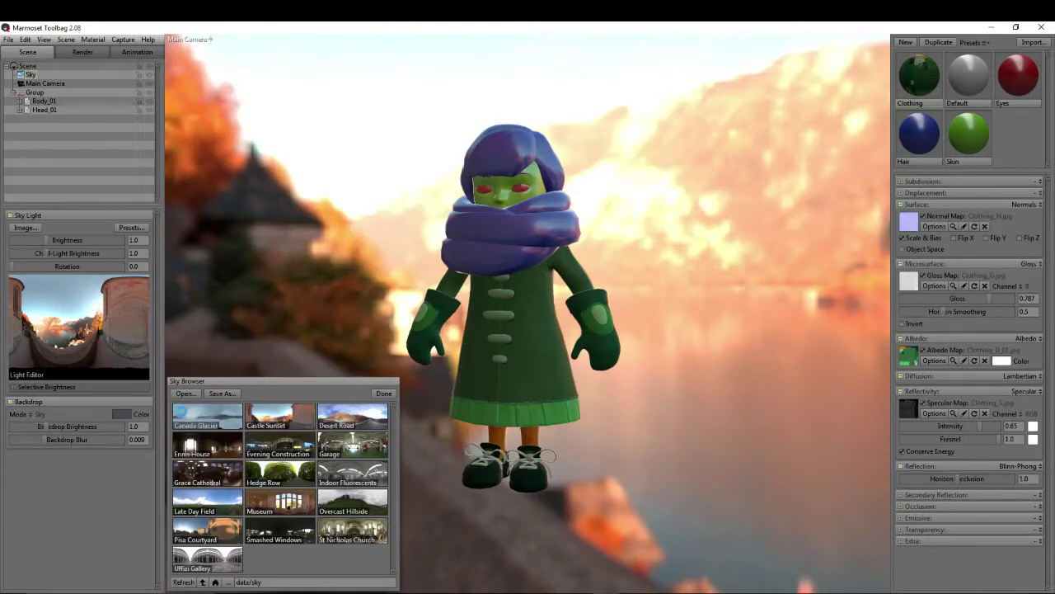
left_click_drag(631, 325, 651, 307)
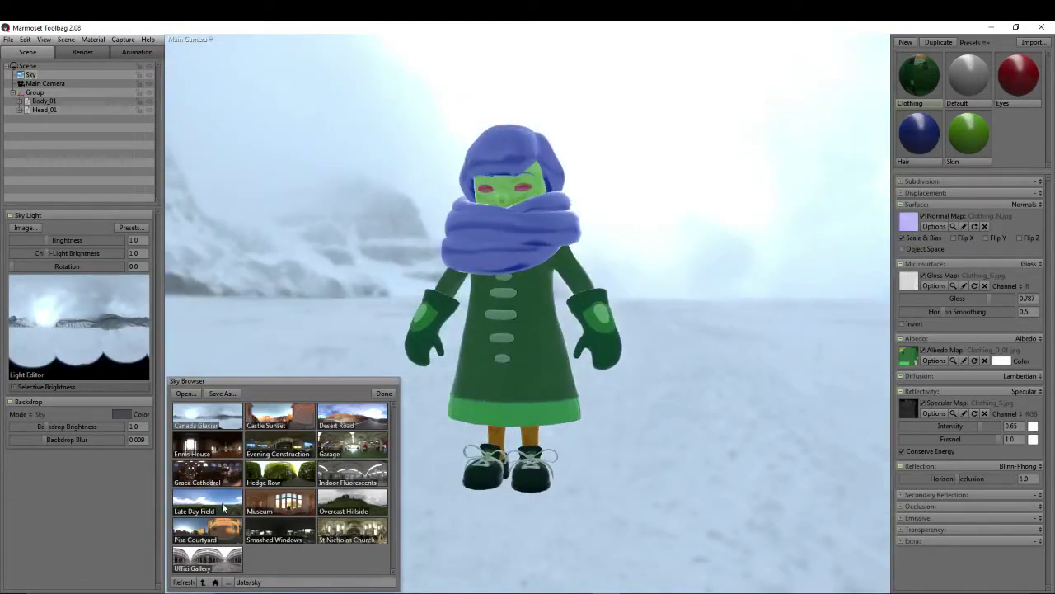
left_click(282, 505)
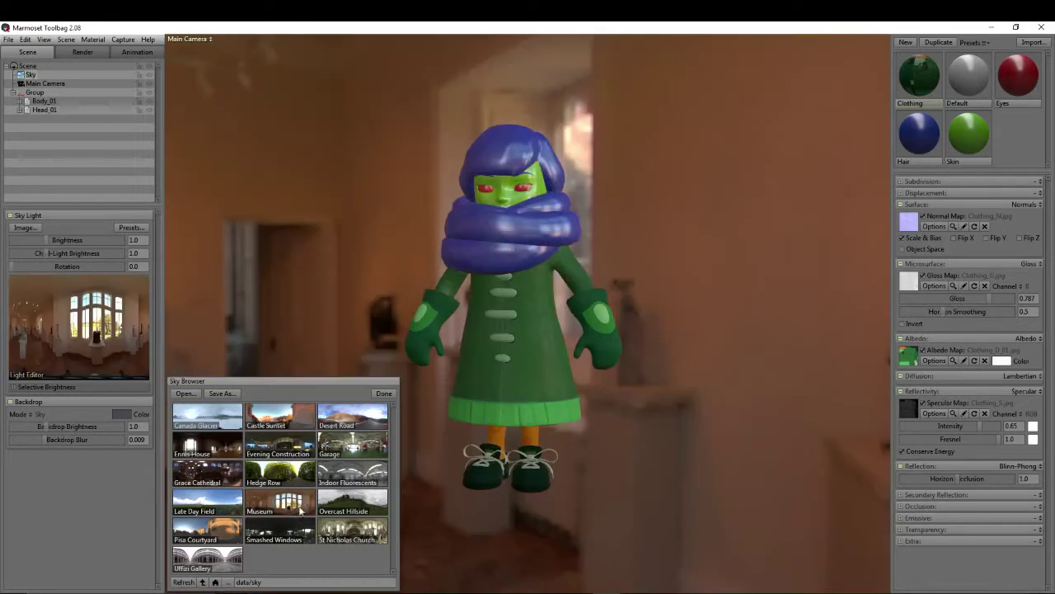
Step: Switch the sky light back to the St Nicholas Church preset and close the sky browser
left_click(353, 532)
right_click_drag(469, 234, 585, 273)
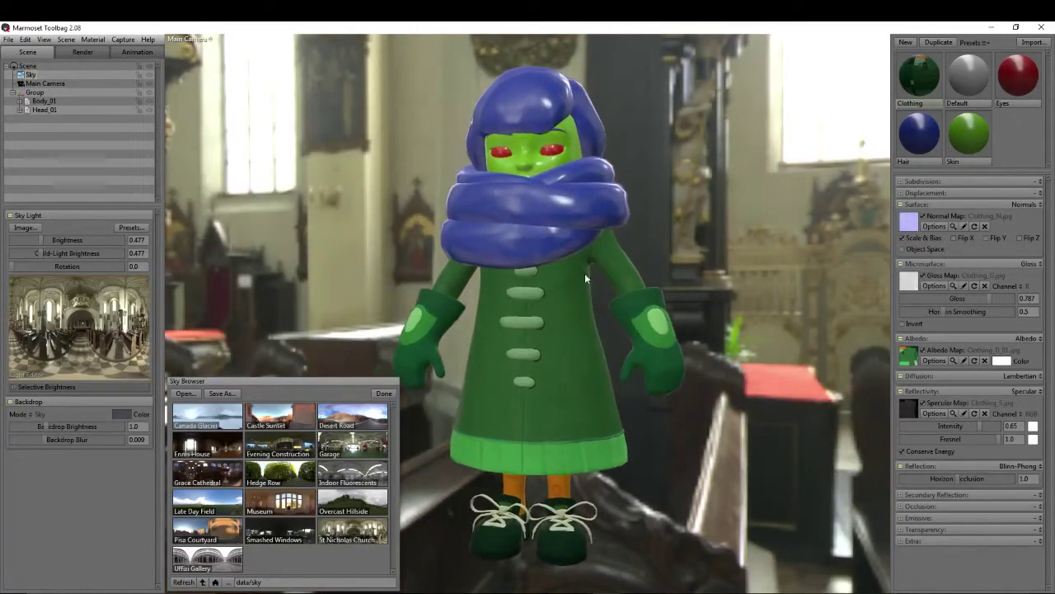
left_click(383, 393)
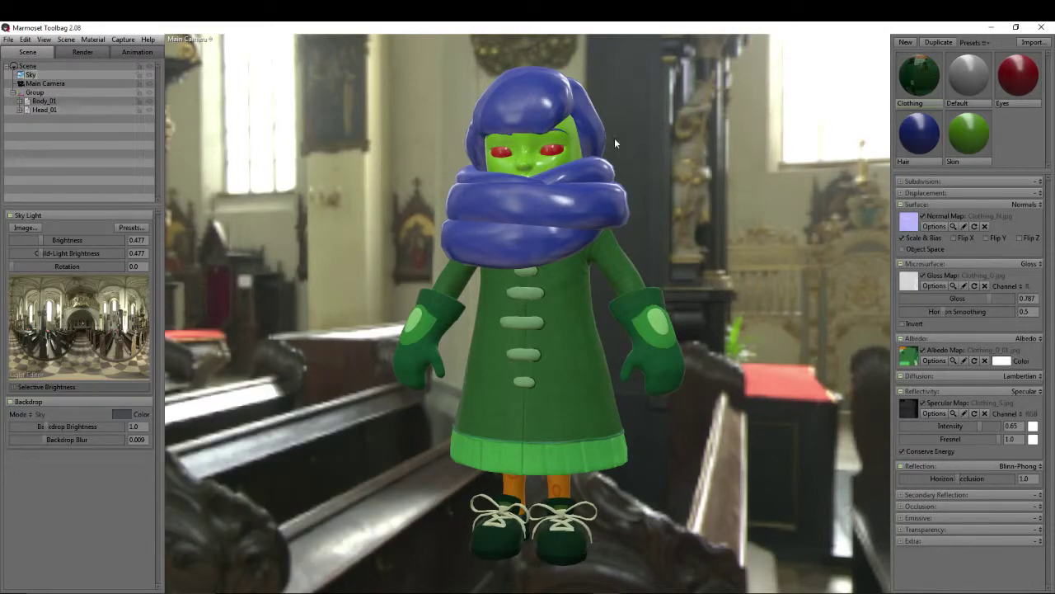
Step: Load Head_N.jpg as the Eyes material's normal map
left_click(1025, 83)
left_click(908, 284)
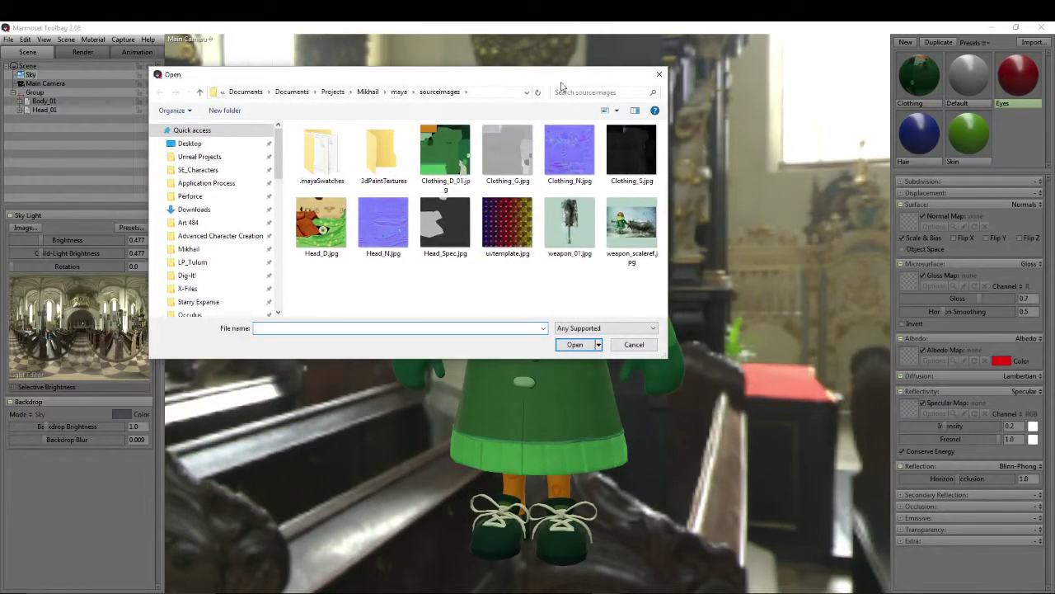
left_click(659, 74)
left_click(907, 221)
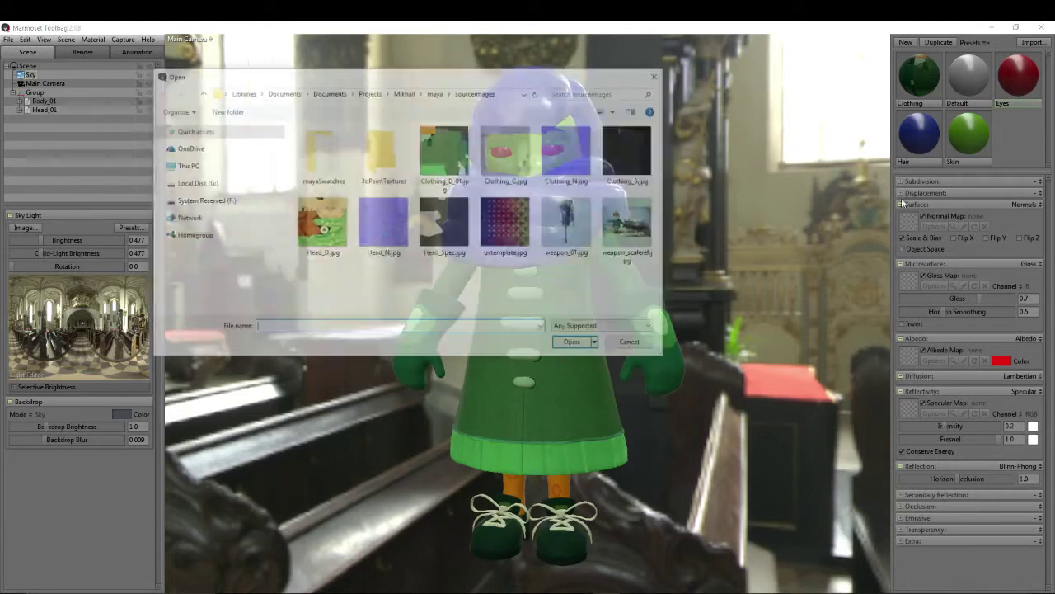
double_click(391, 226)
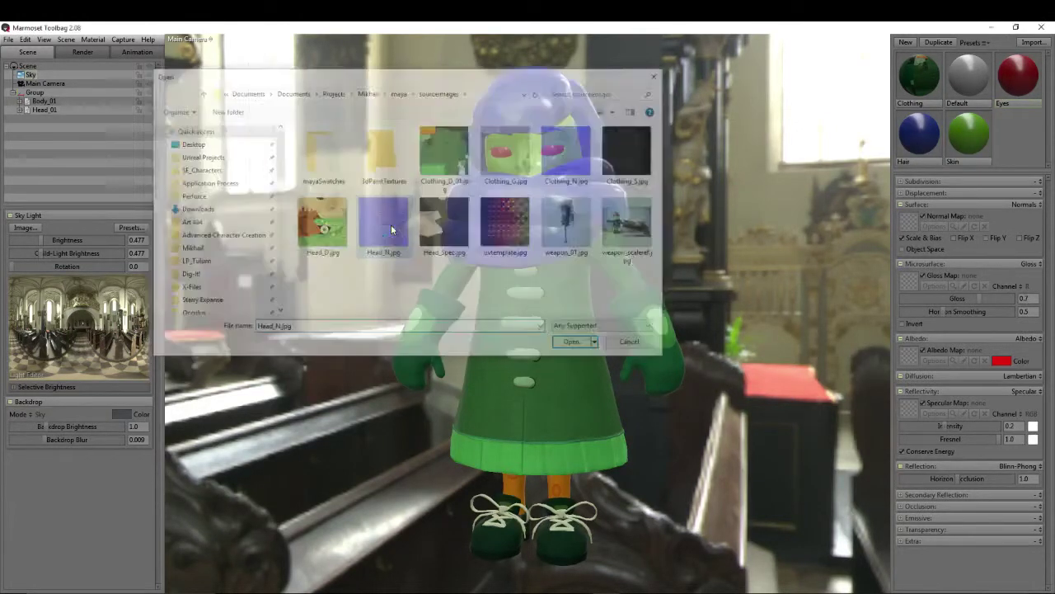
Step: Load Head_D.jpg as the Eyes material's albedo map
left_click(908, 354)
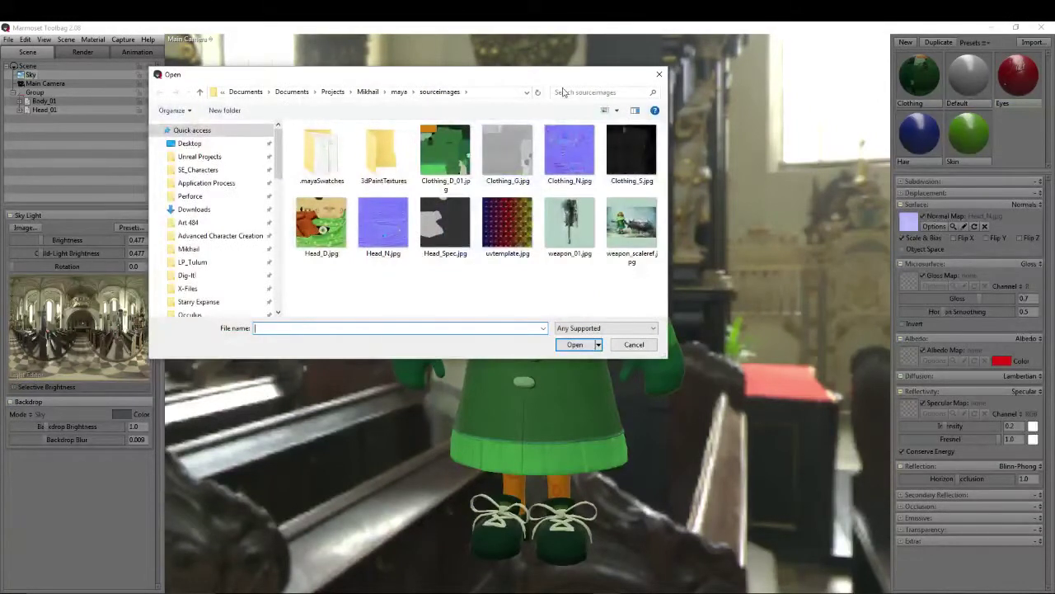
mouse_move(555, 74)
left_mouse_down()
mouse_move(486, 76)
mouse_move(554, 86)
left_mouse_up()
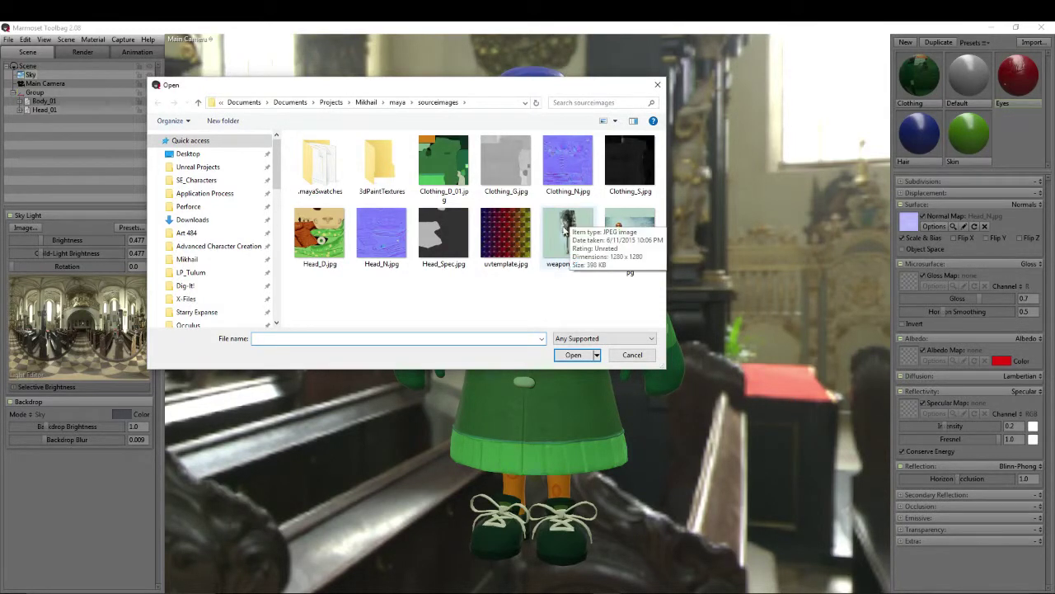
double_click(327, 240)
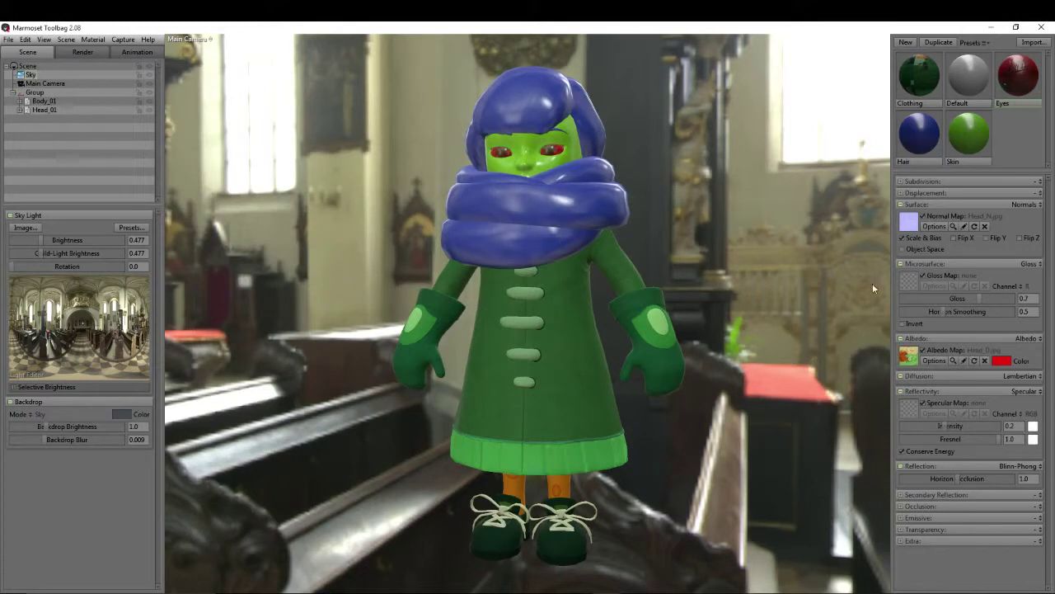
Step: Set the Eyes material's albedo color to white (ffffff)
left_click(1002, 361)
left_click_drag(219, 508, 172, 445)
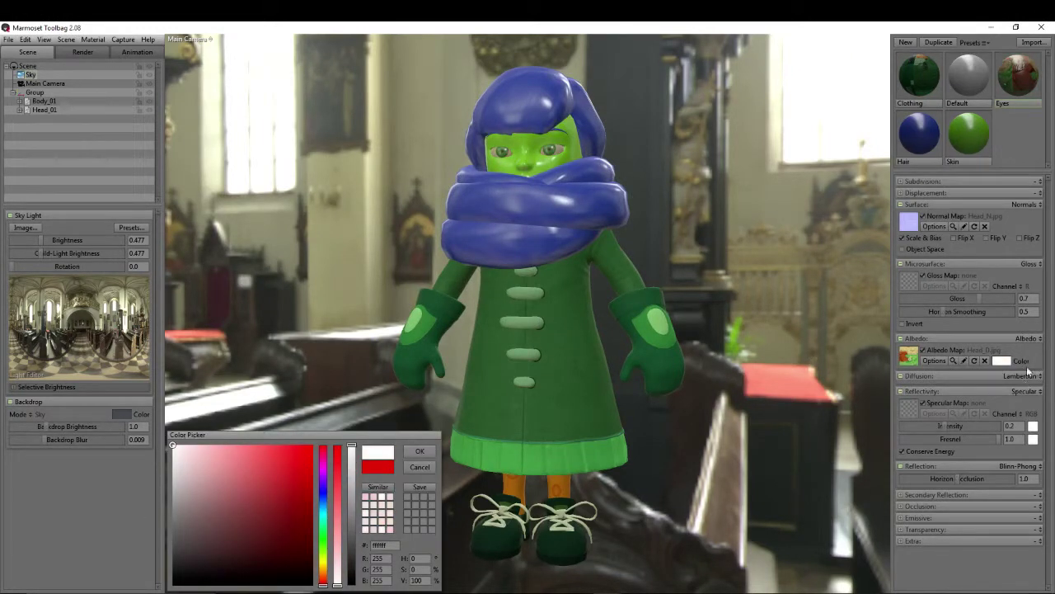
left_click(420, 453)
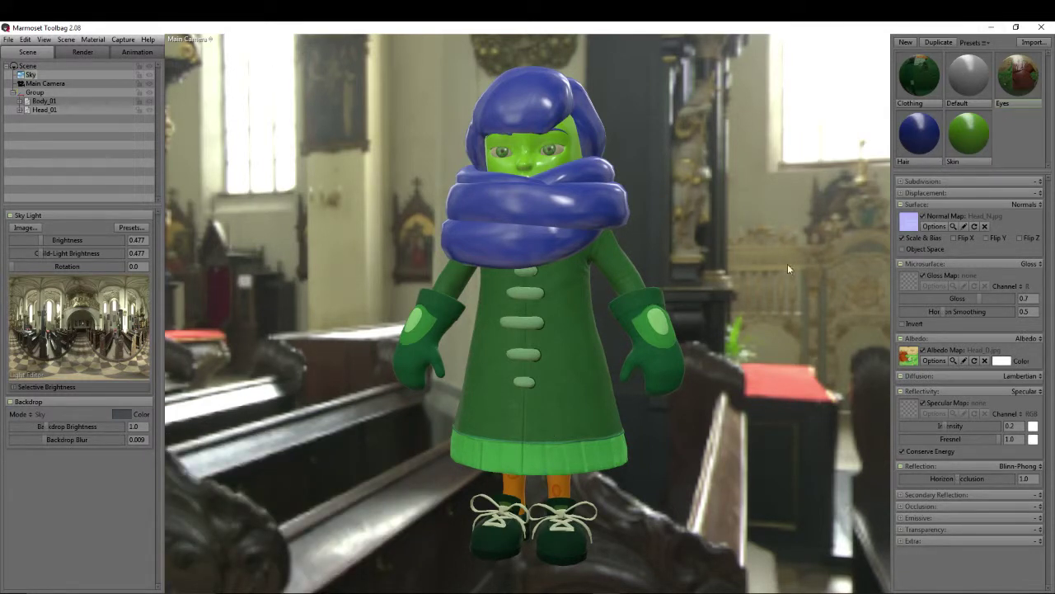
Step: Load Head_Spec.jpg as the Eyes material's specular map and set the material's gloss to about 0.856
left_click(1019, 78)
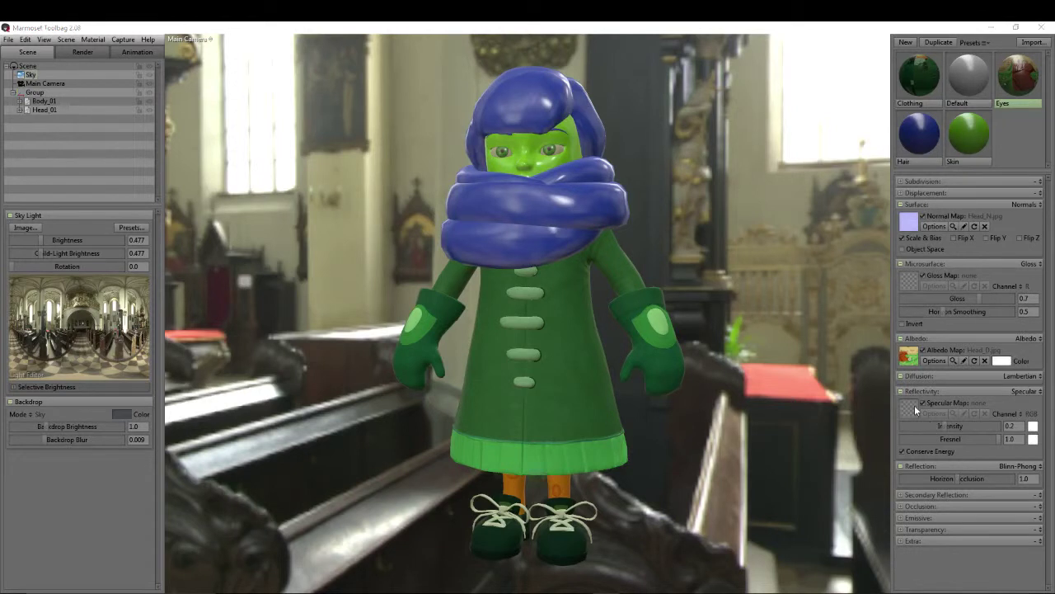
left_click(912, 407)
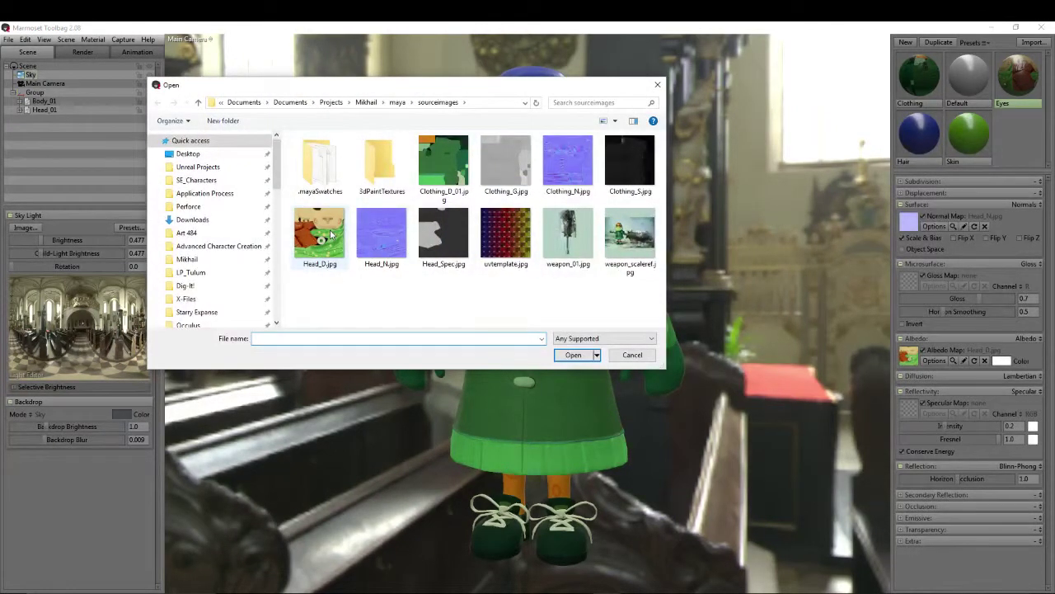
double_click(450, 242)
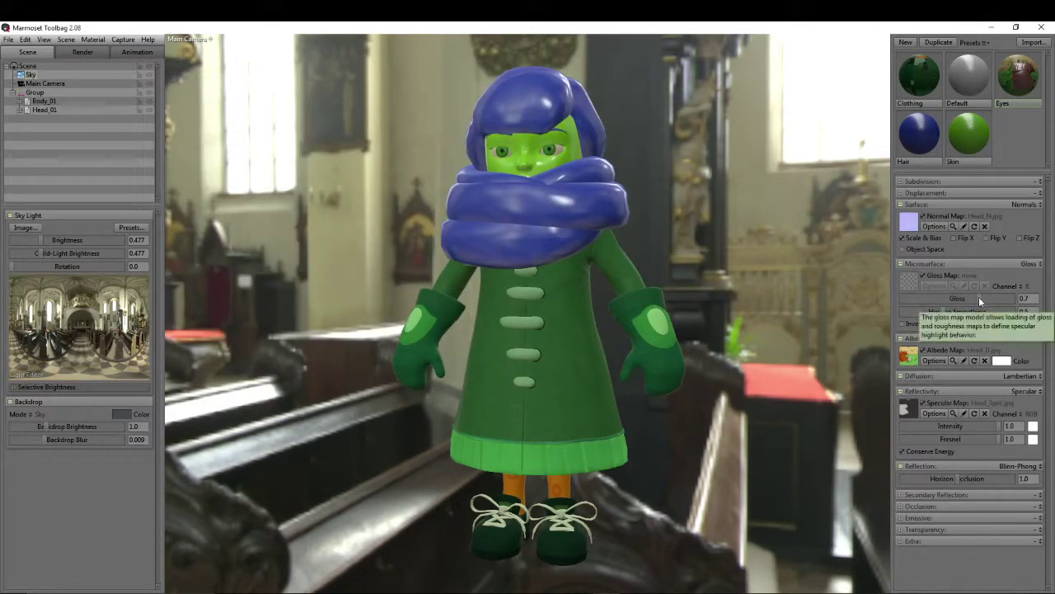
left_click_drag(978, 298, 995, 302)
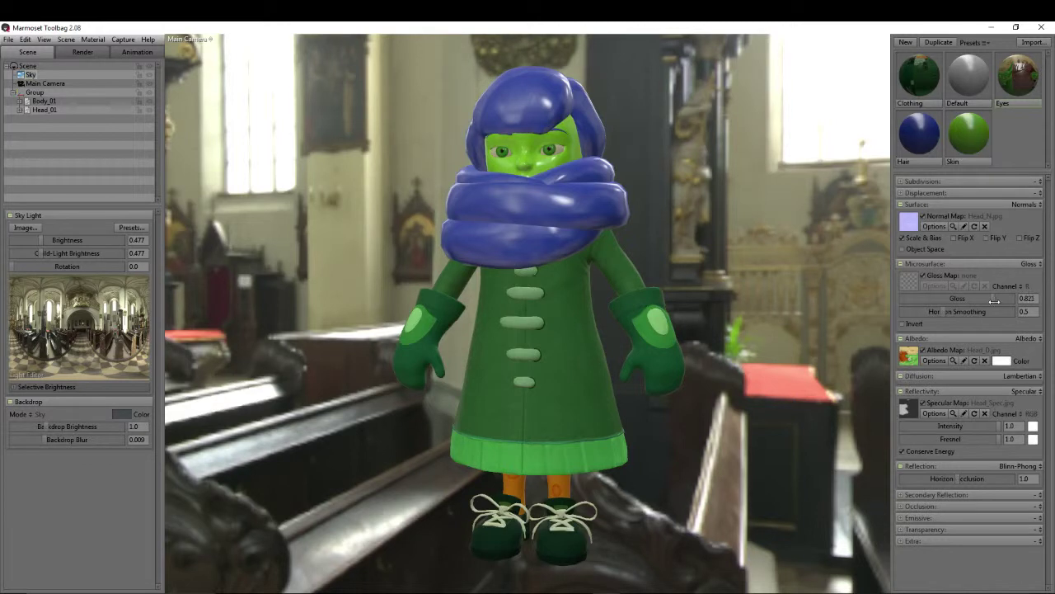
scroll(499, 267, "up", 6)
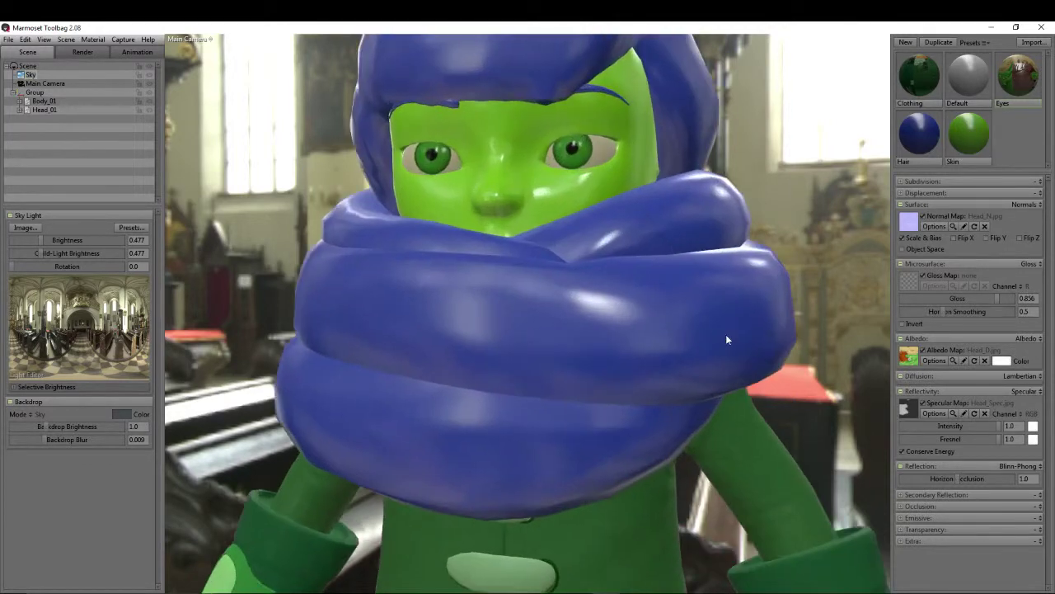
Step: Set the Eyes material's gloss to about 0.905 and its specular intensity to about 0.434
left_click_drag(997, 298, 1002, 300)
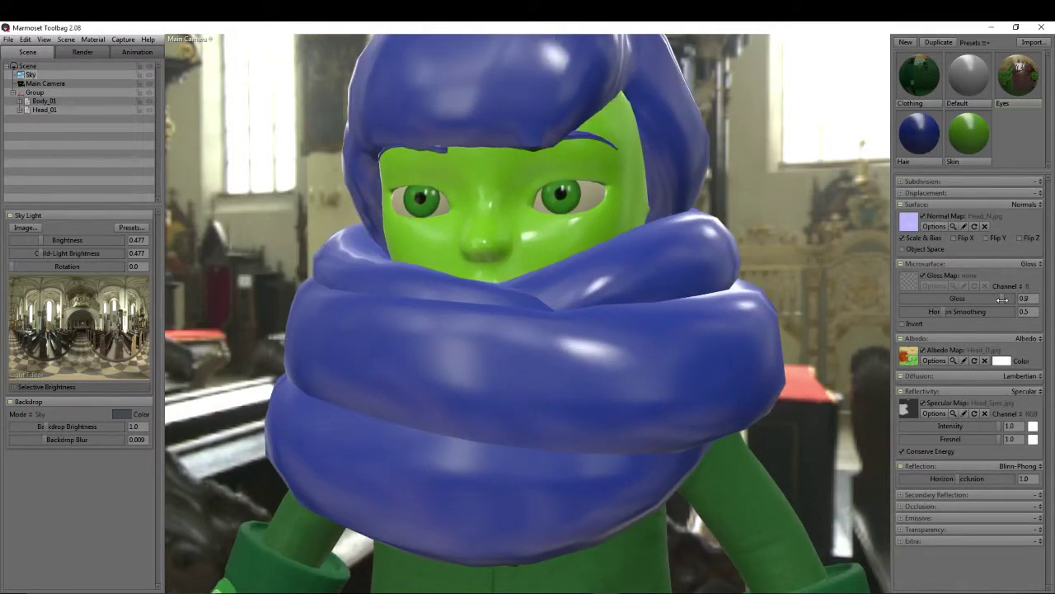
left_click_drag(1000, 425, 962, 425)
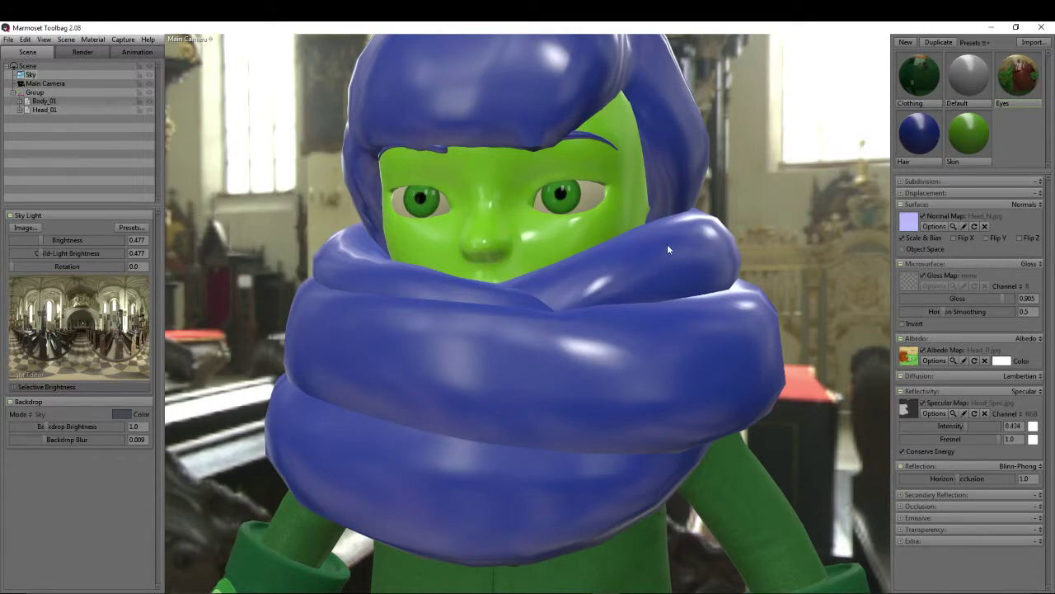
scroll(667, 244, "down", 5)
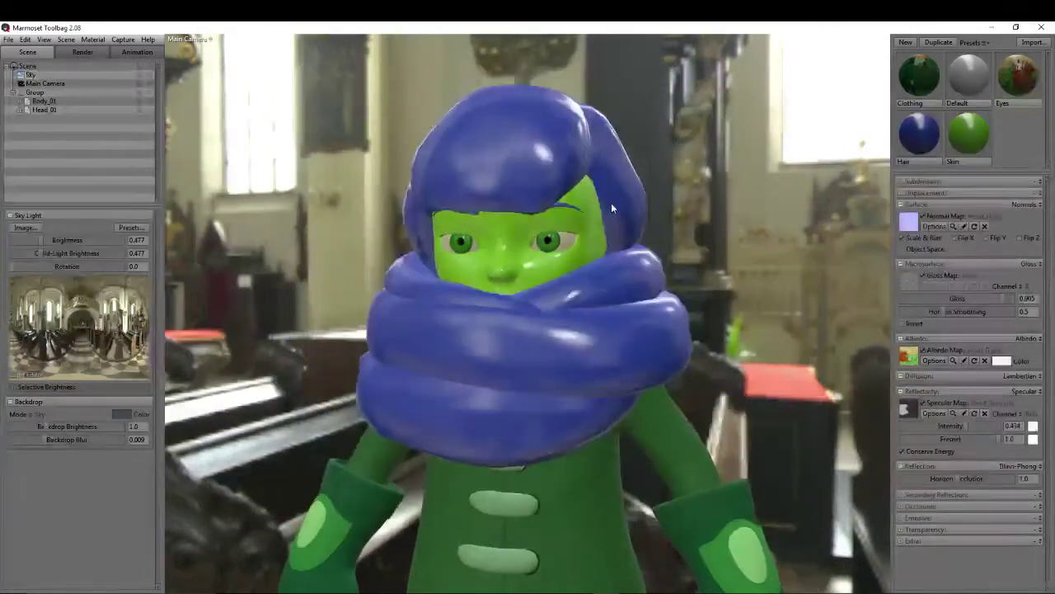
Step: Load Head_D.jpg as the Hair material's albedo map and set its albedo color to white (ffffff)
left_click(919, 133)
left_click(909, 355)
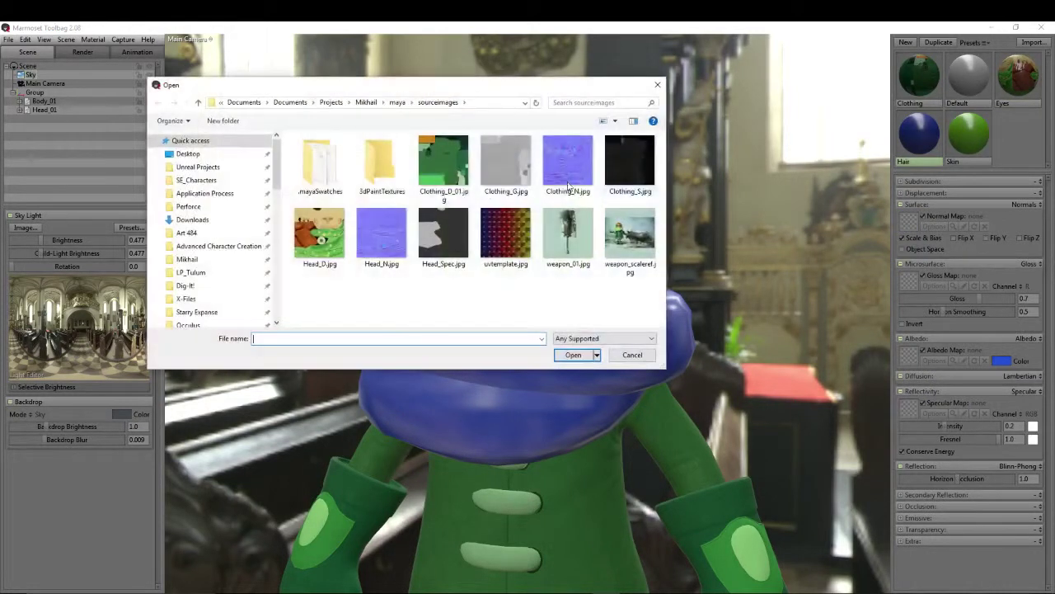
double_click(334, 234)
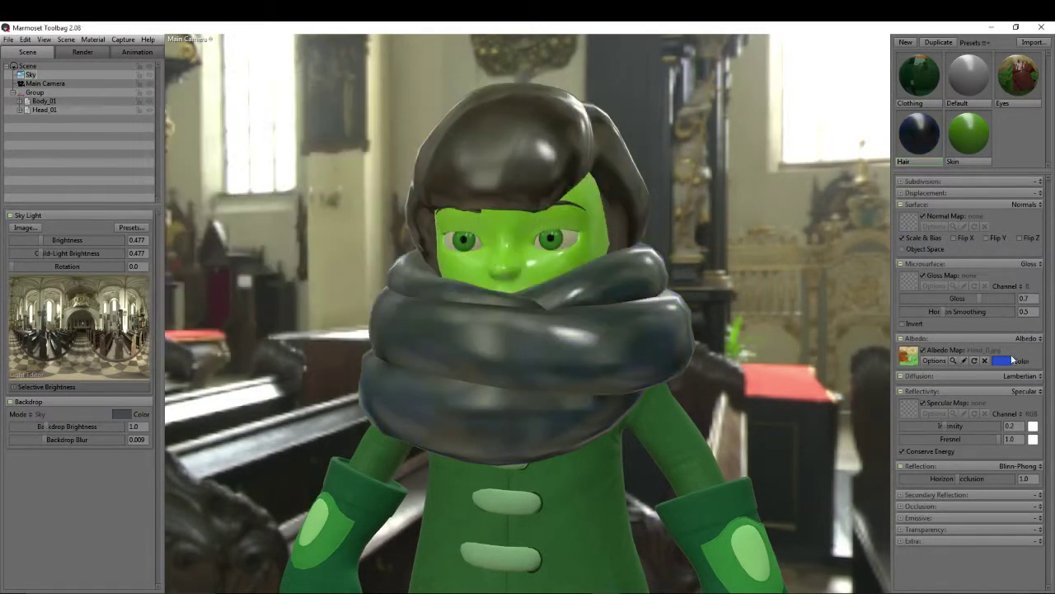
left_click(1001, 360)
left_click_drag(295, 464, 173, 445)
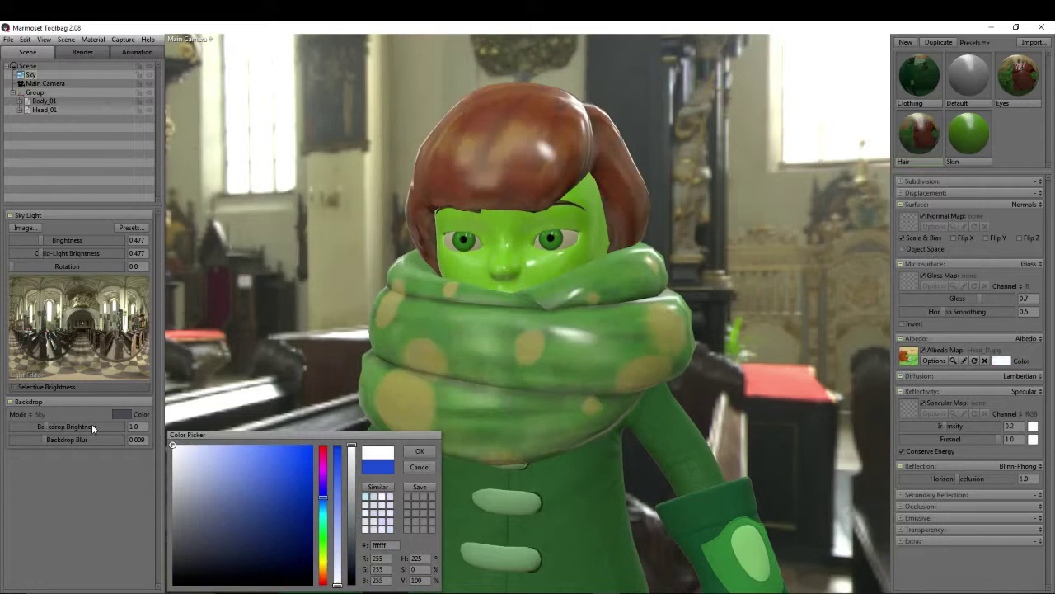
left_click(418, 452)
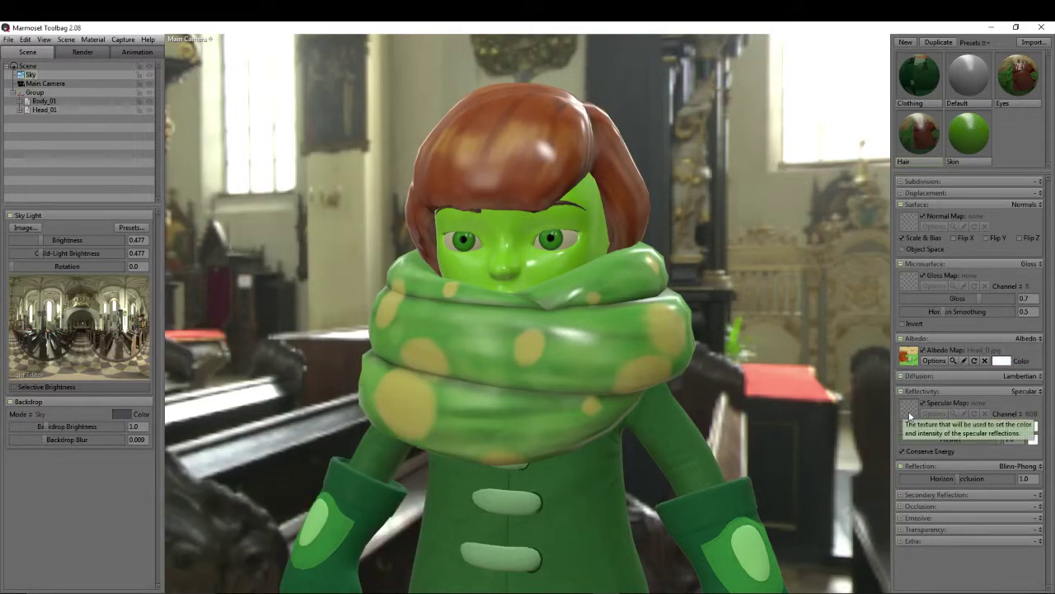
left_click(909, 412)
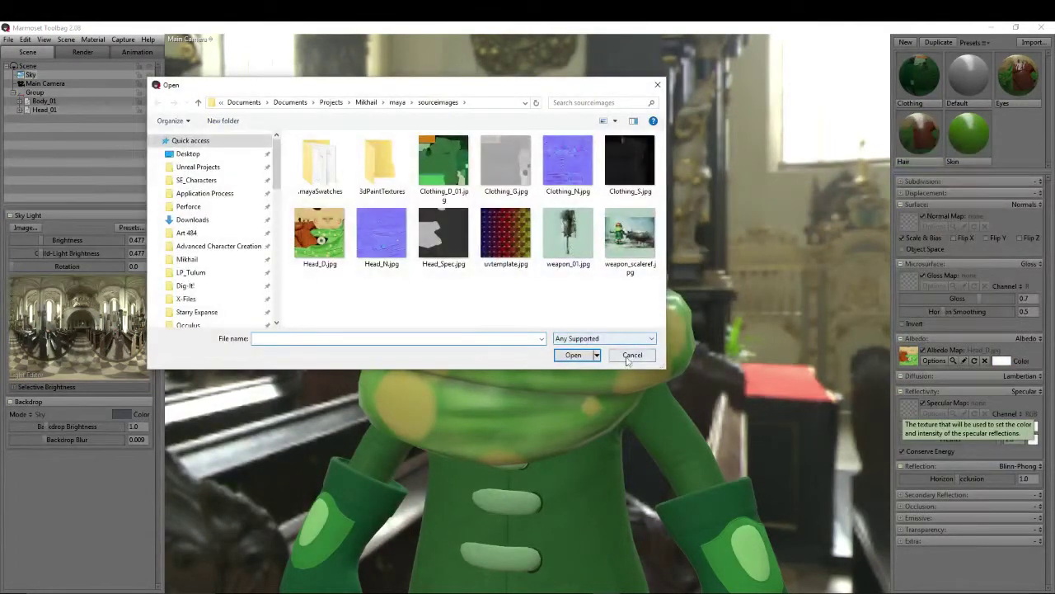
left_click(632, 356)
Step: Save the scene as snowgirl_demo in the project's marmoset scenes folder
key("ctrl+s")
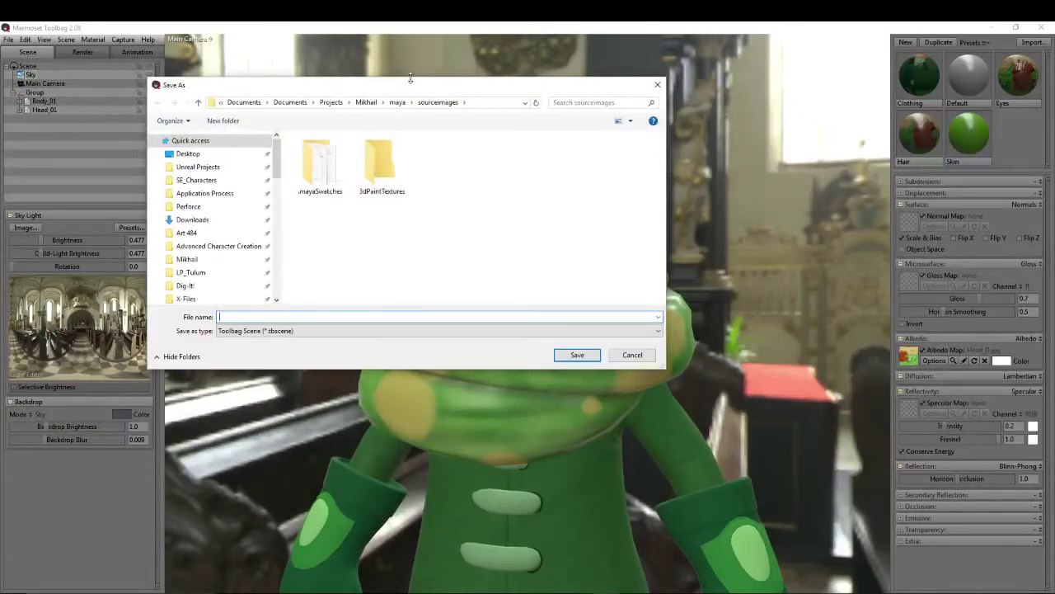
left_click(367, 102)
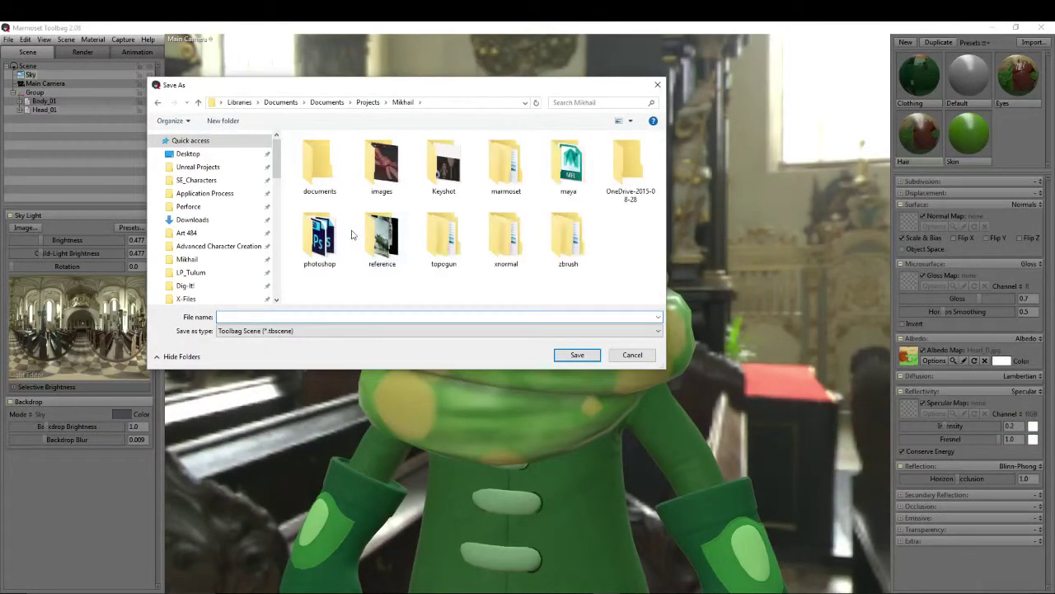
double_click(506, 163)
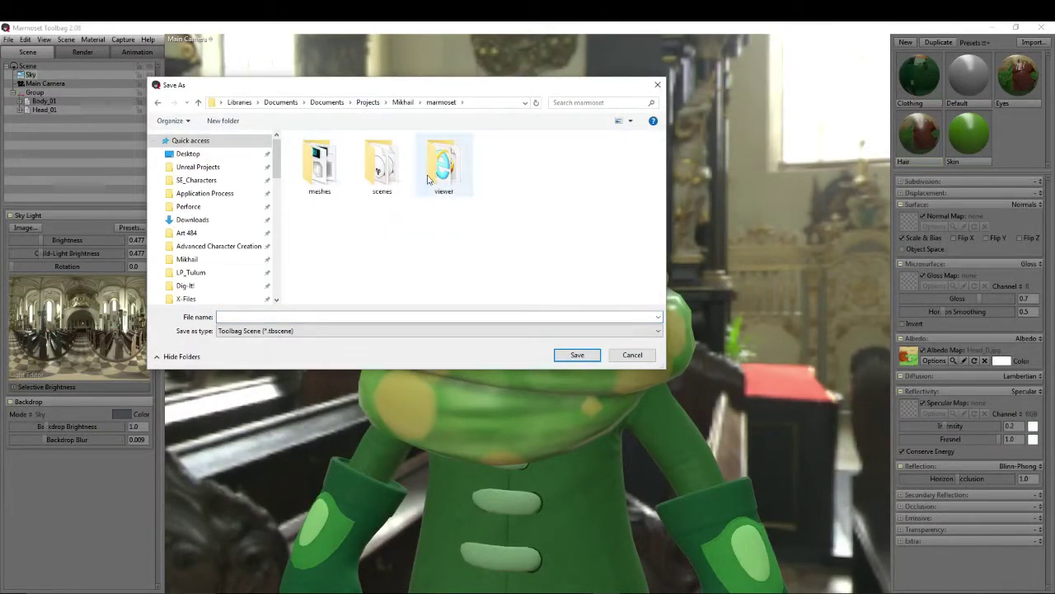
double_click(381, 165)
left_click(276, 316)
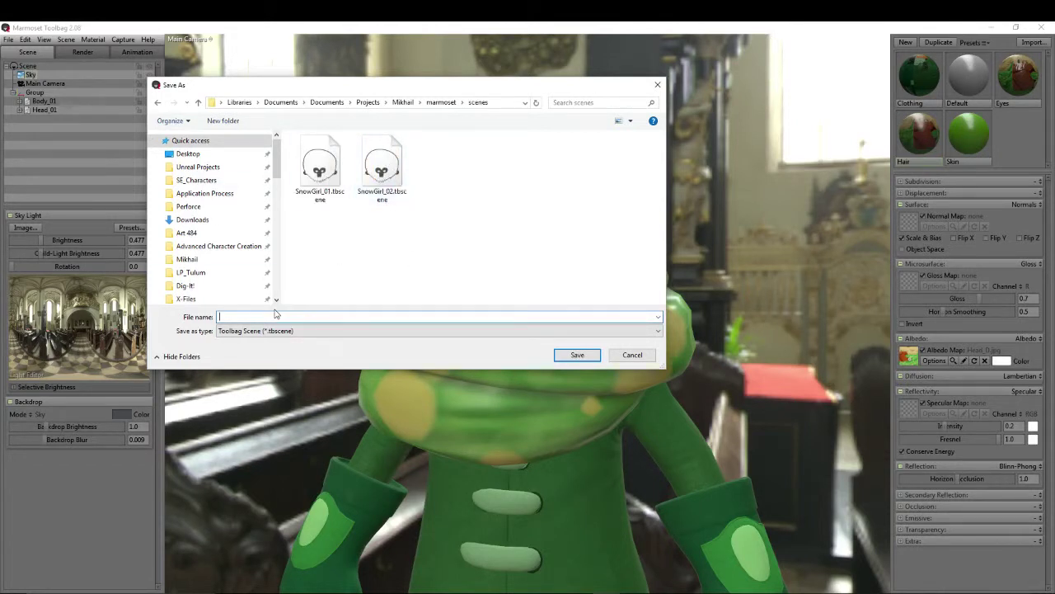
type("snowgirl_demo")
key("Return")
Step: Open the recent scene SnowGirl_02.tbscene and examine the settings of its hair and skin materials
left_click(10, 40)
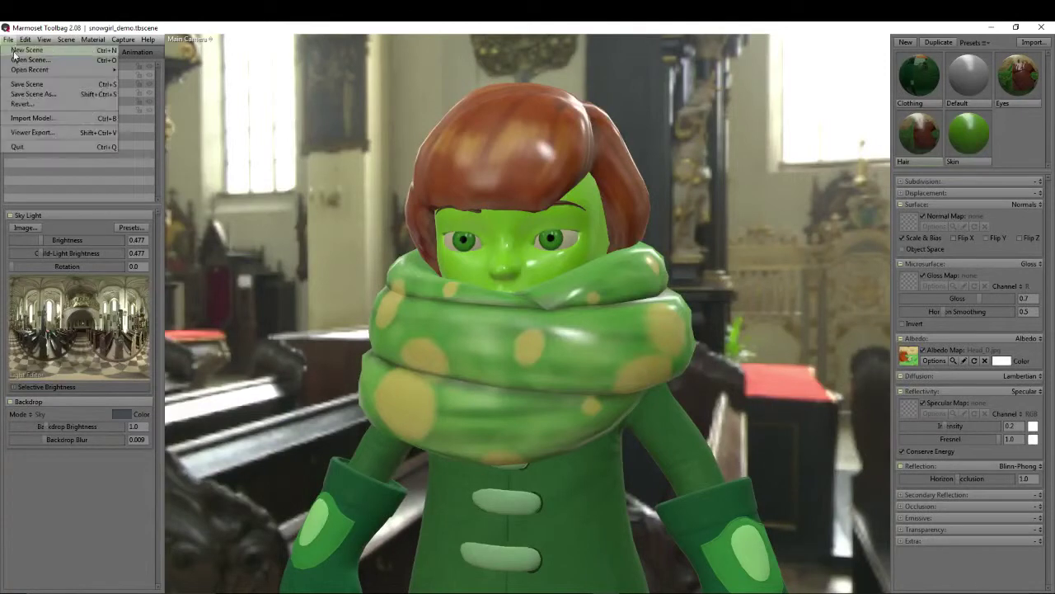
mouse_move(54, 69)
left_click(292, 80)
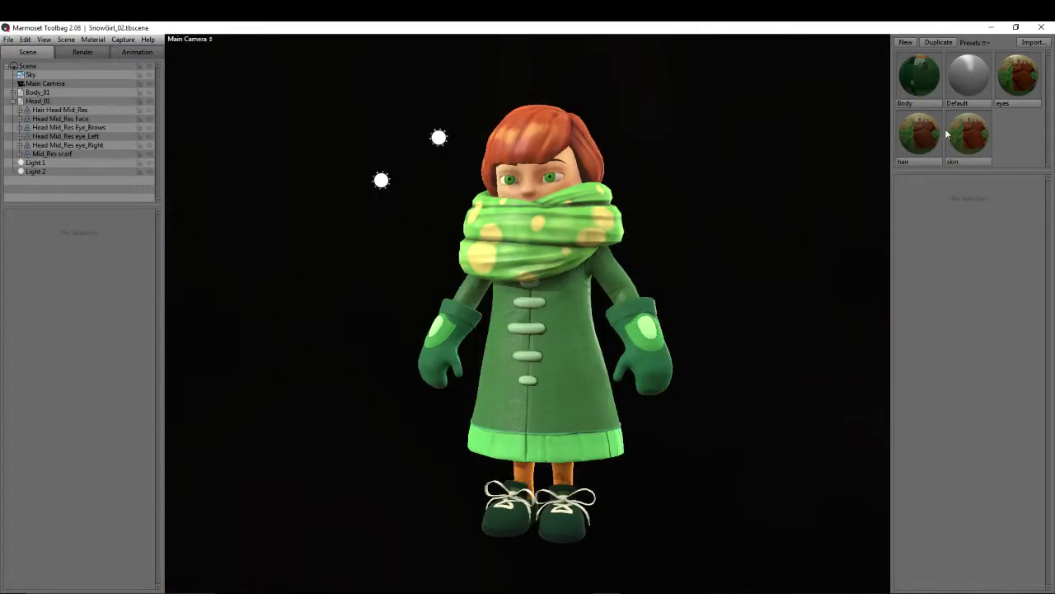
left_click(924, 135)
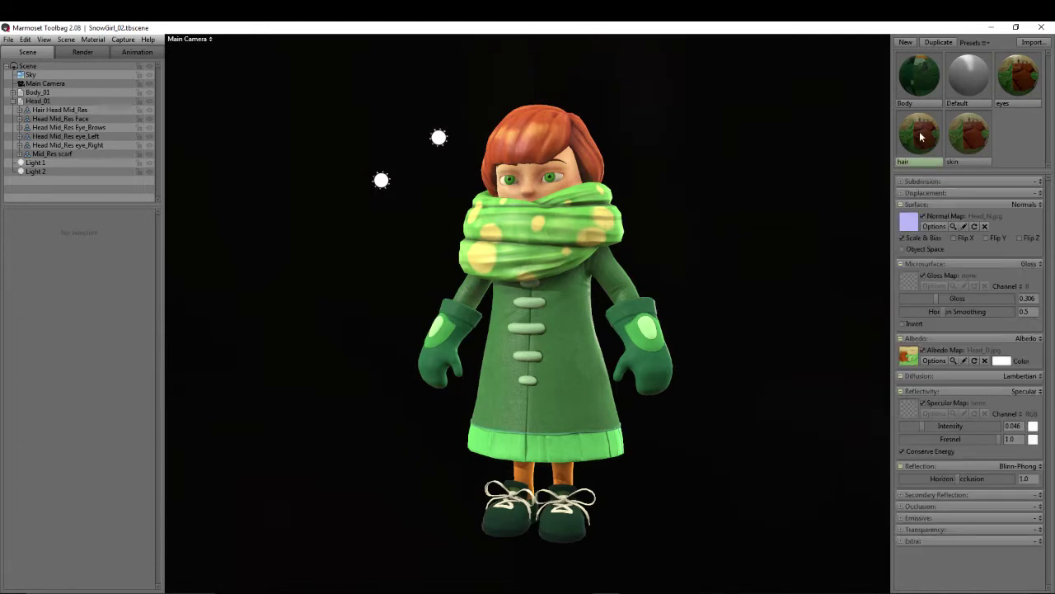
left_click(967, 138)
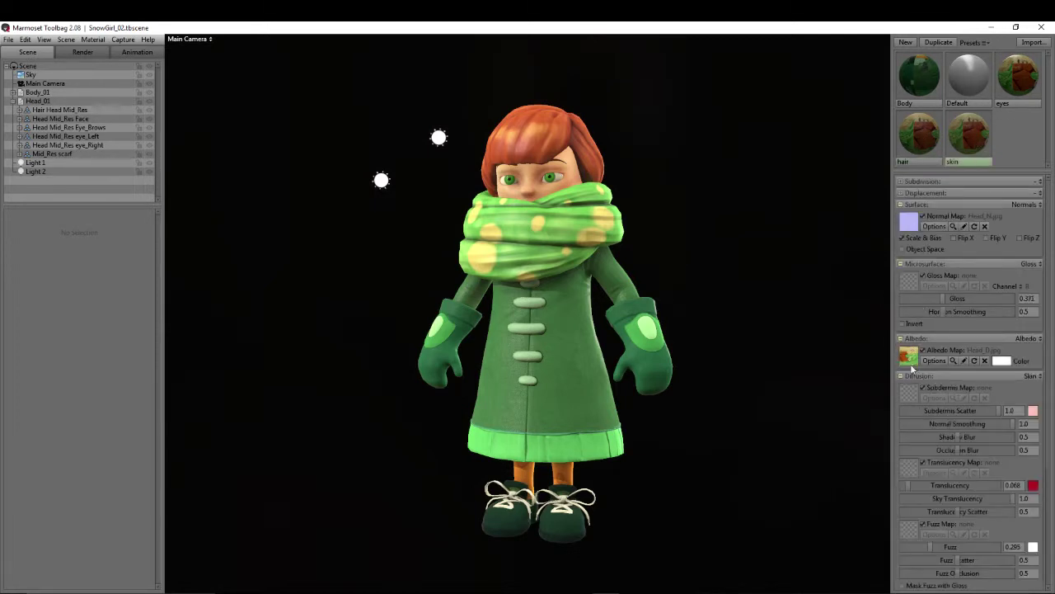
Step: Reopen the recent scene snowgirl_demo.tbscene
left_click(8, 39)
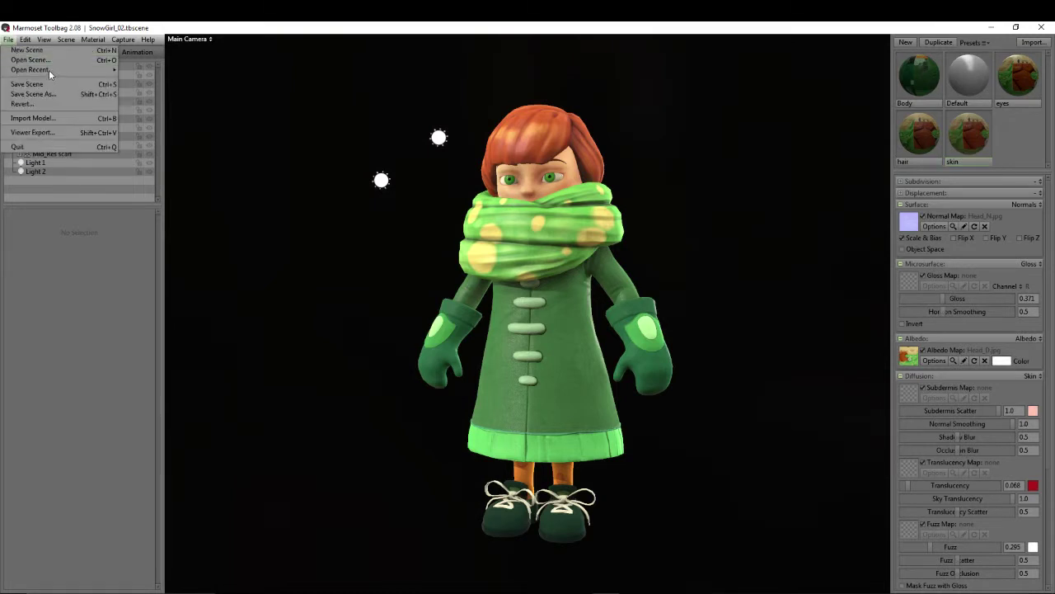
mouse_move(48, 69)
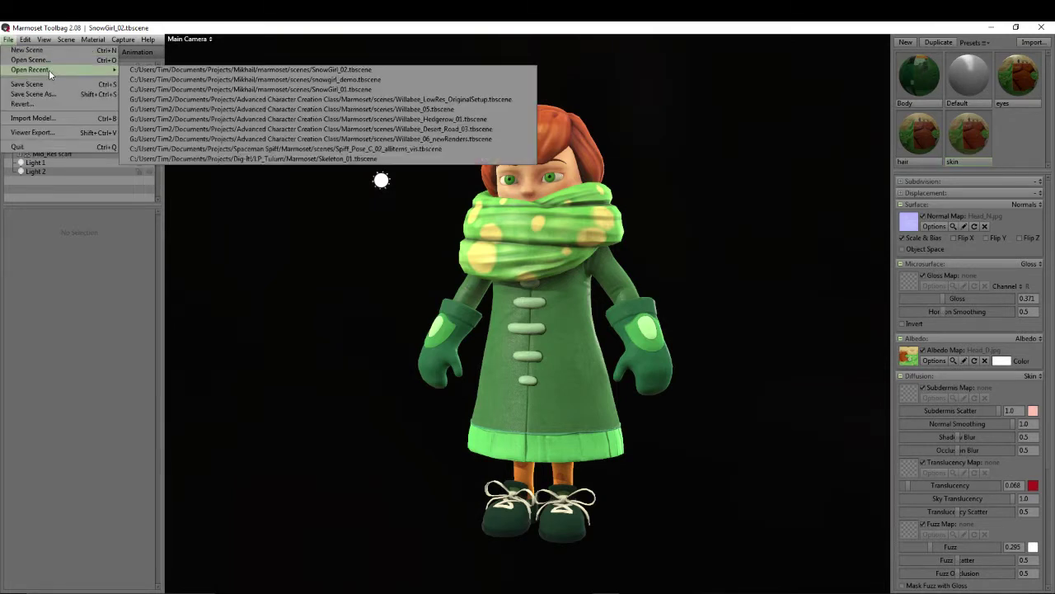
left_click(353, 79)
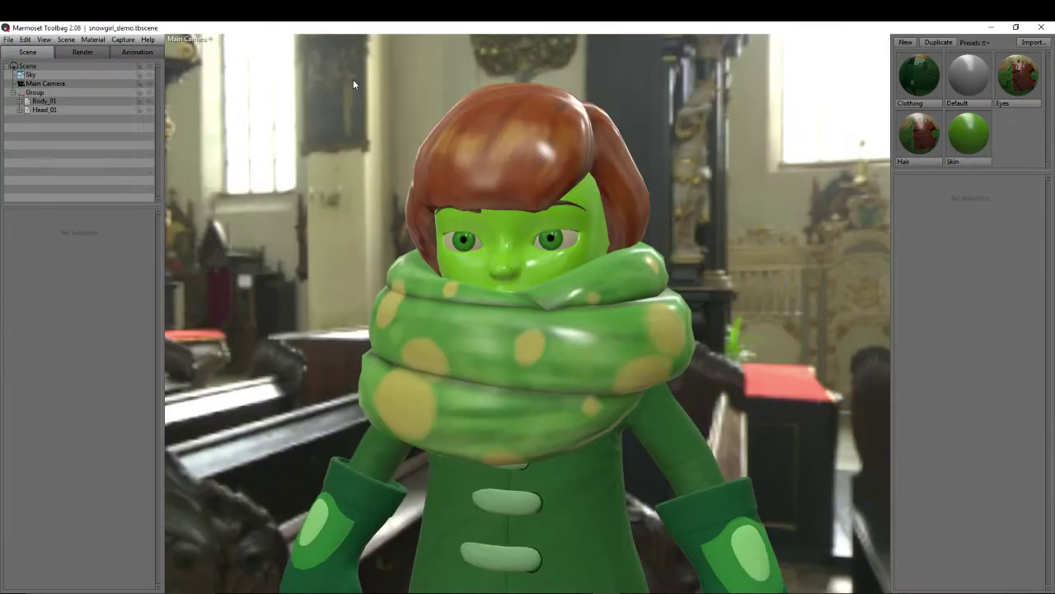
Step: Load Head_N.jpg from the maya sourceimages folder as the Hair material's normal map
left_click(913, 136)
left_click(908, 221)
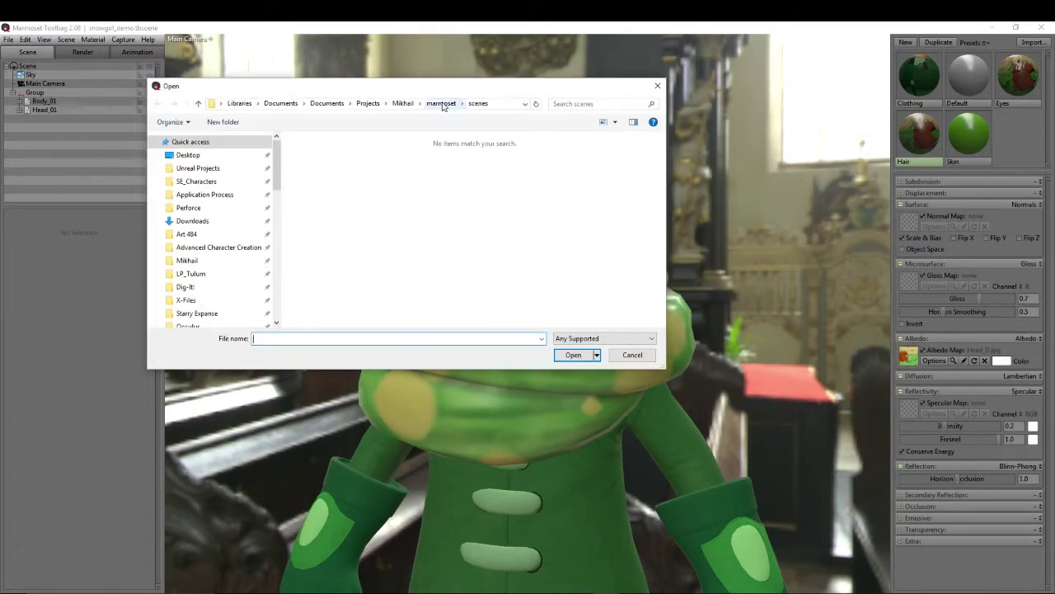
left_click(442, 104)
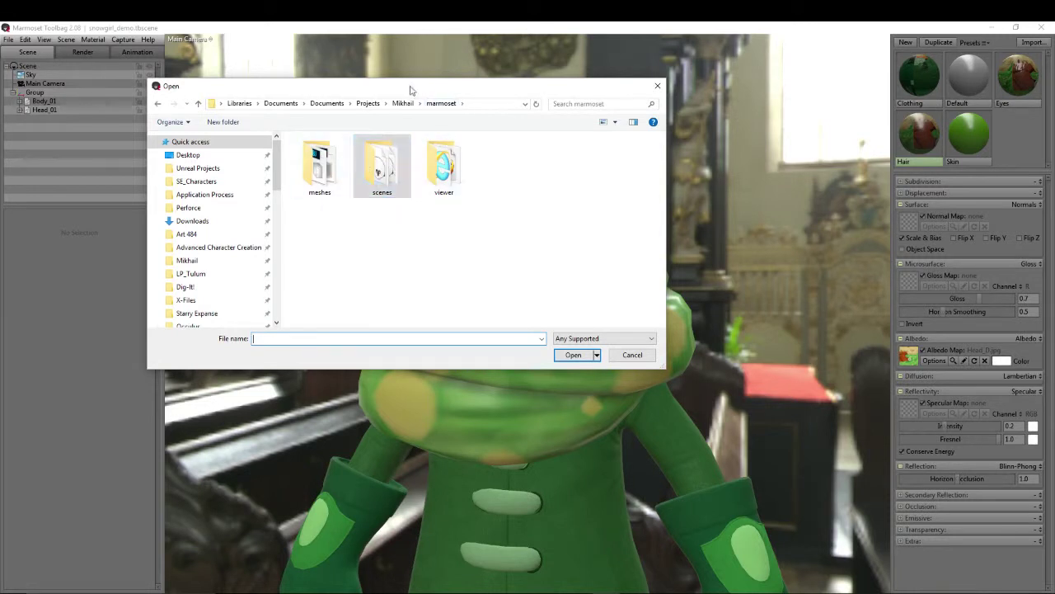
left_click(402, 104)
double_click(567, 165)
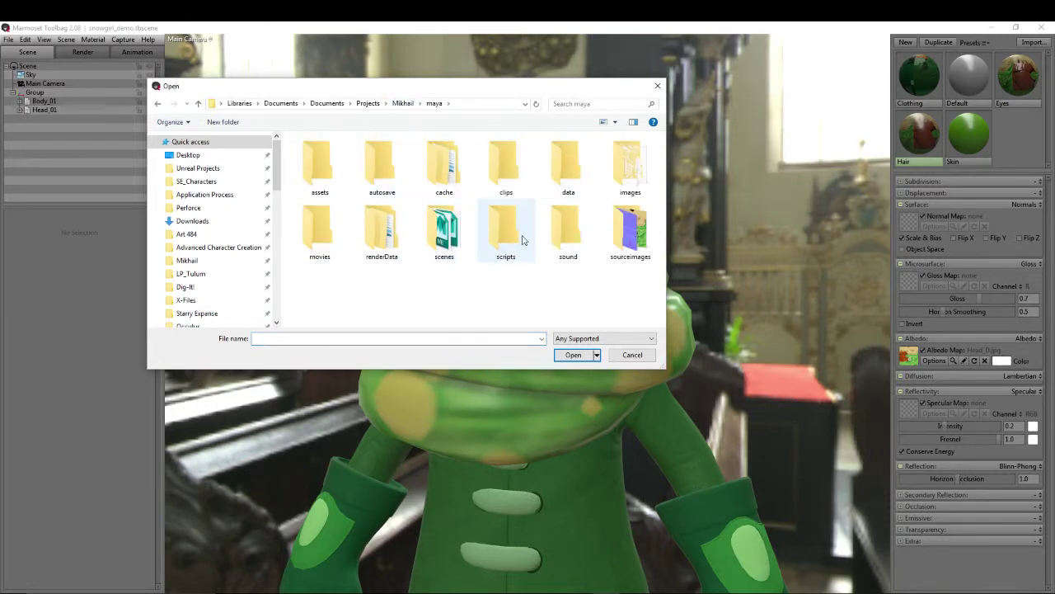
double_click(623, 240)
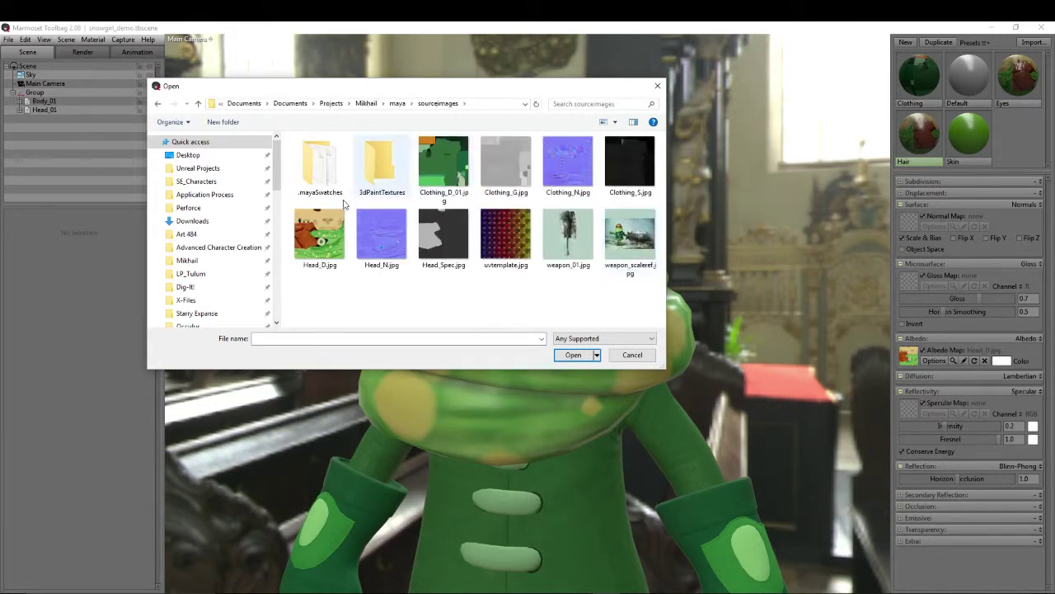
double_click(371, 245)
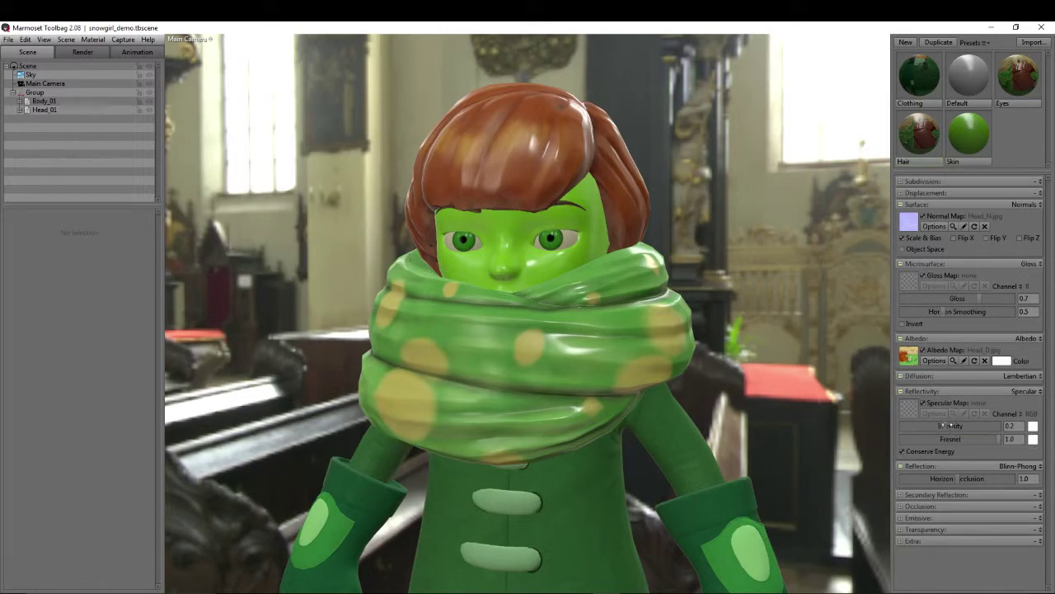
Step: Set the Hair material's gloss to about 0.549 and specular intensity to about 0.104, and adjust its Fresnel
left_click_drag(950, 425, 940, 427)
mouse_move(978, 299)
left_mouse_down()
mouse_move(949, 298)
mouse_move(963, 299)
left_mouse_up()
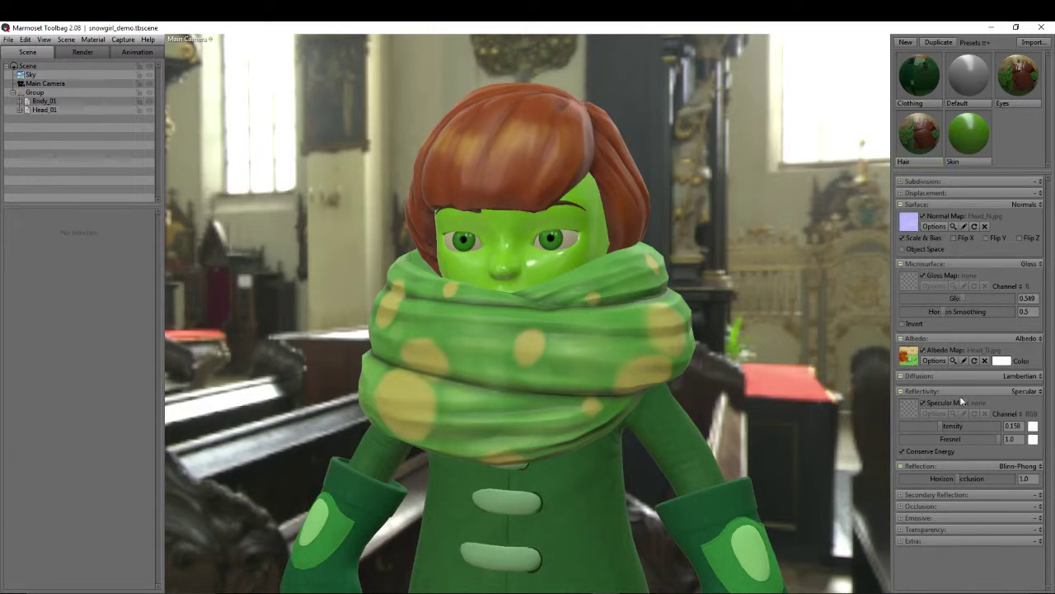
left_click_drag(937, 423, 928, 426)
right_click_drag(825, 372, 647, 260)
right_click_drag(636, 375, 525, 329)
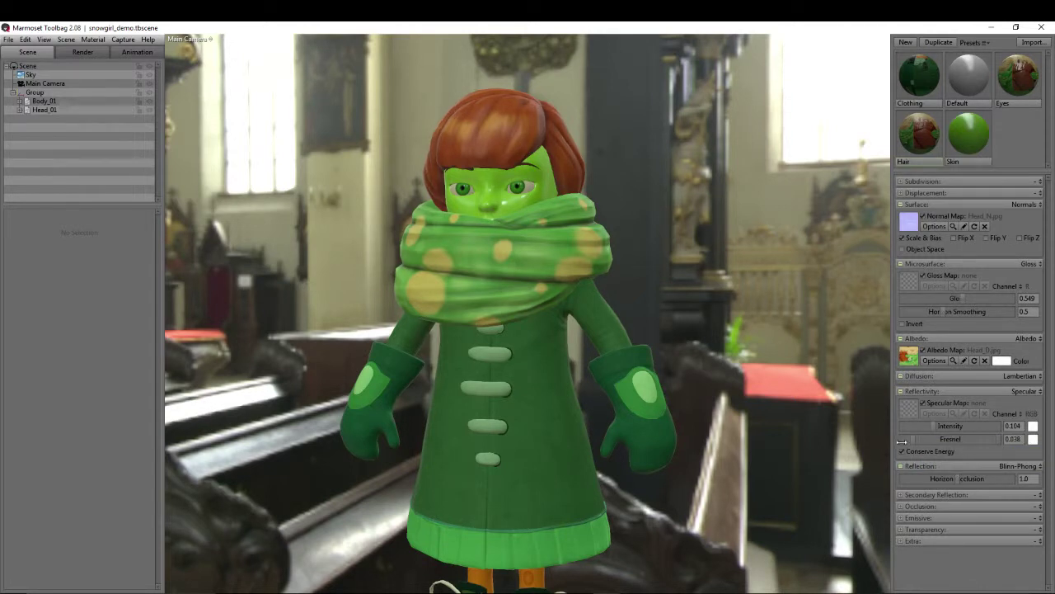
left_click_drag(981, 439, 980, 464)
Step: Load Head_D.jpg as the Skin material's albedo map and set its albedo color to white
left_click(968, 150)
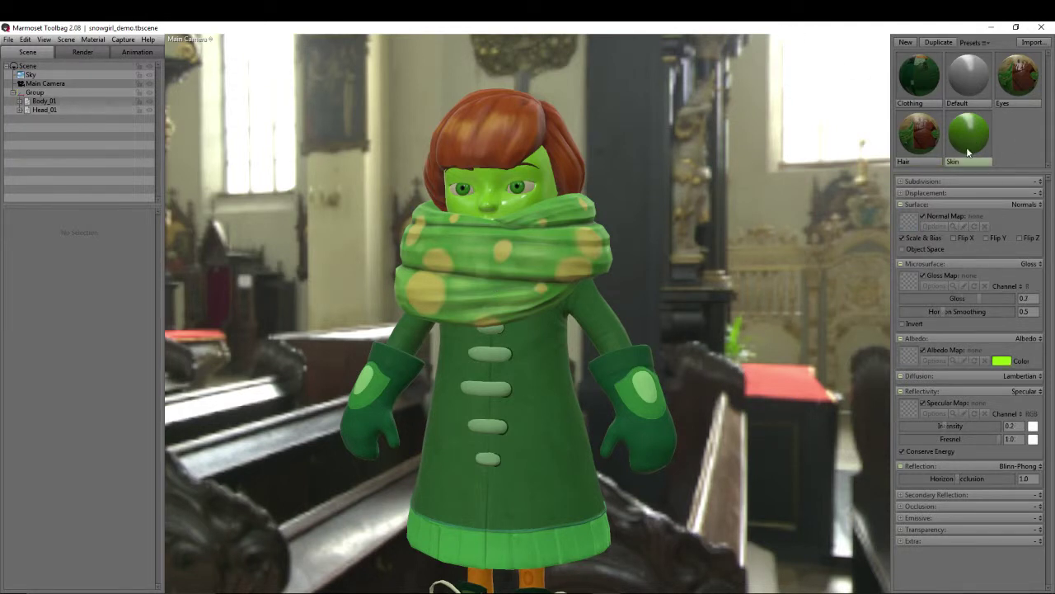
left_click(910, 357)
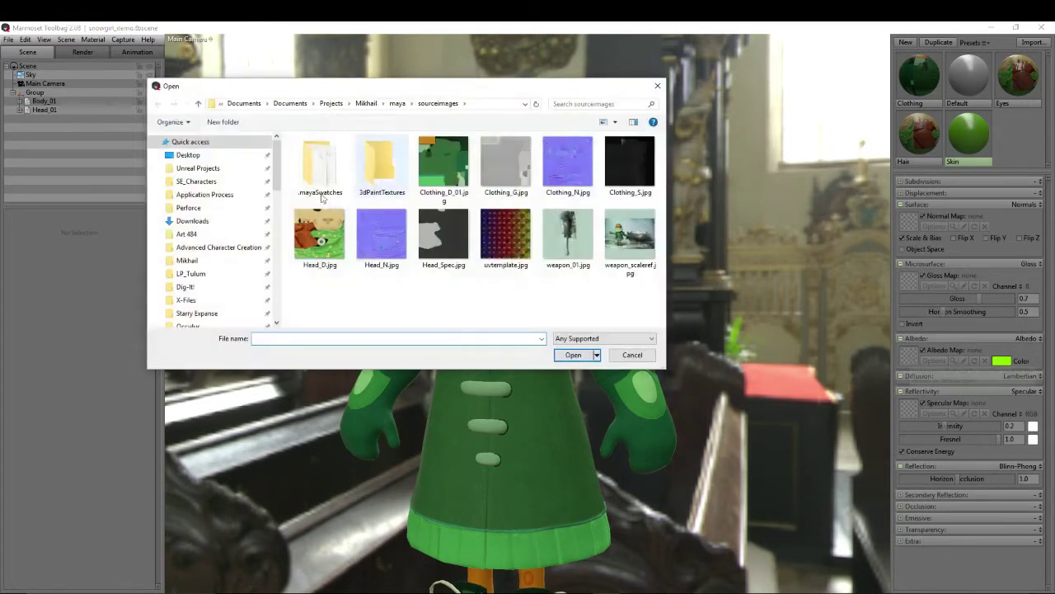
double_click(320, 235)
left_click(1003, 361)
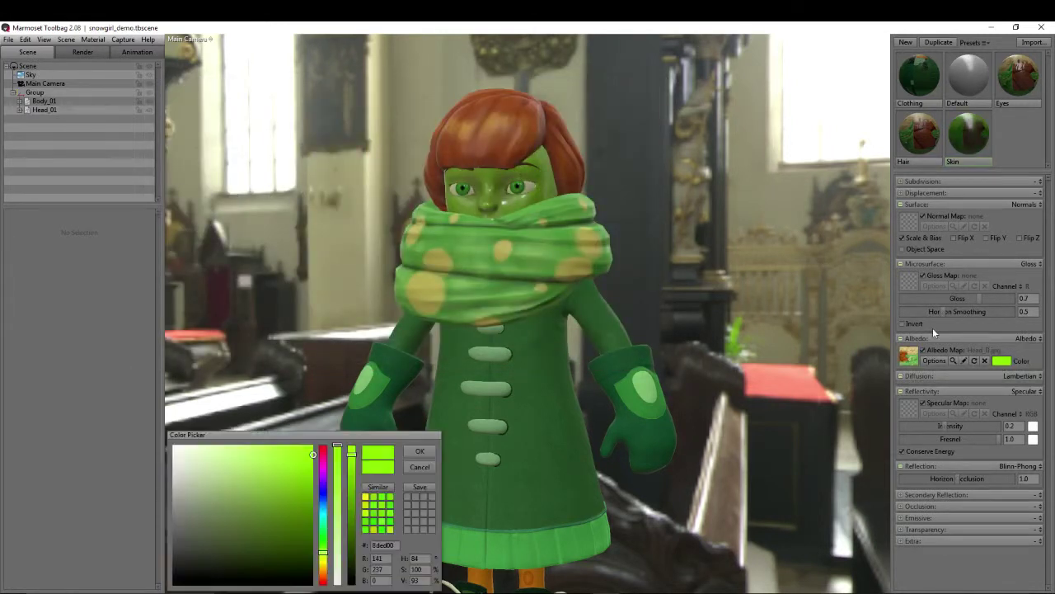
left_click_drag(236, 464, 135, 426)
left_click(419, 451)
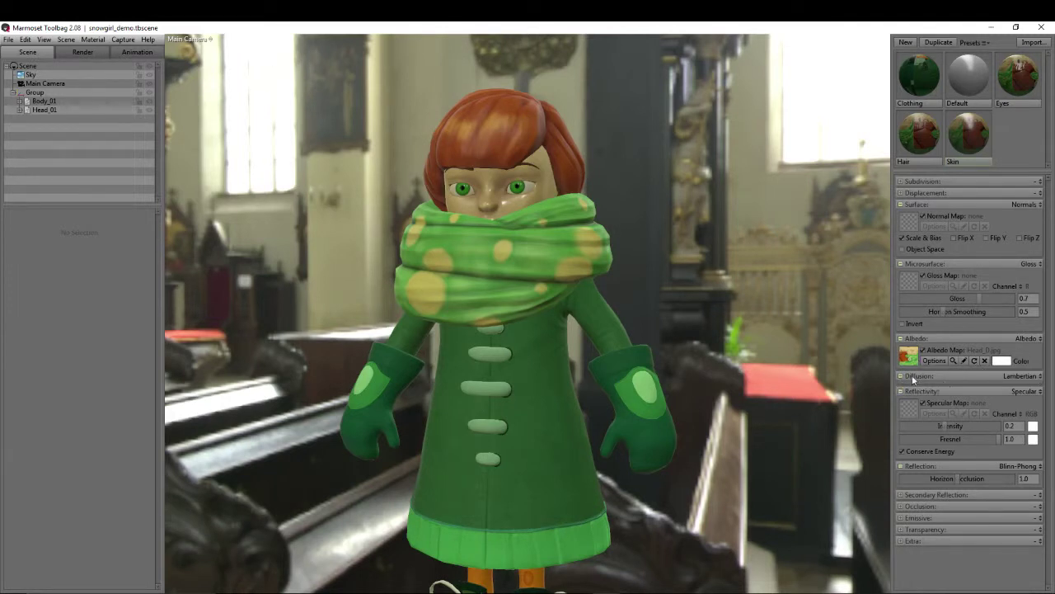
Step: Switch the Skin material's diffusion model to Skin and load Head_N.jpg as its normal map
left_click(1034, 377)
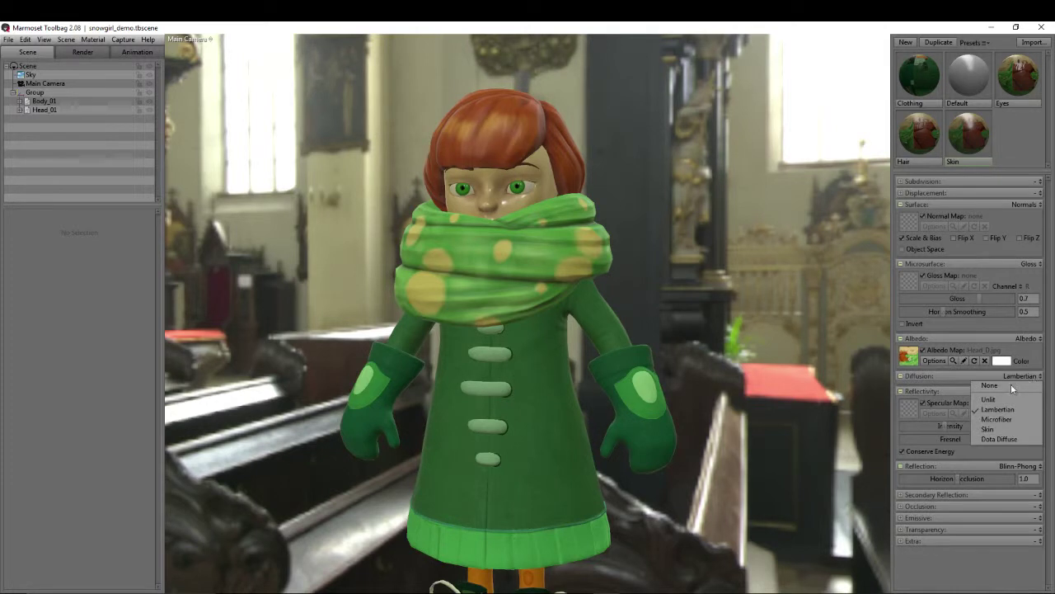
left_click(989, 429)
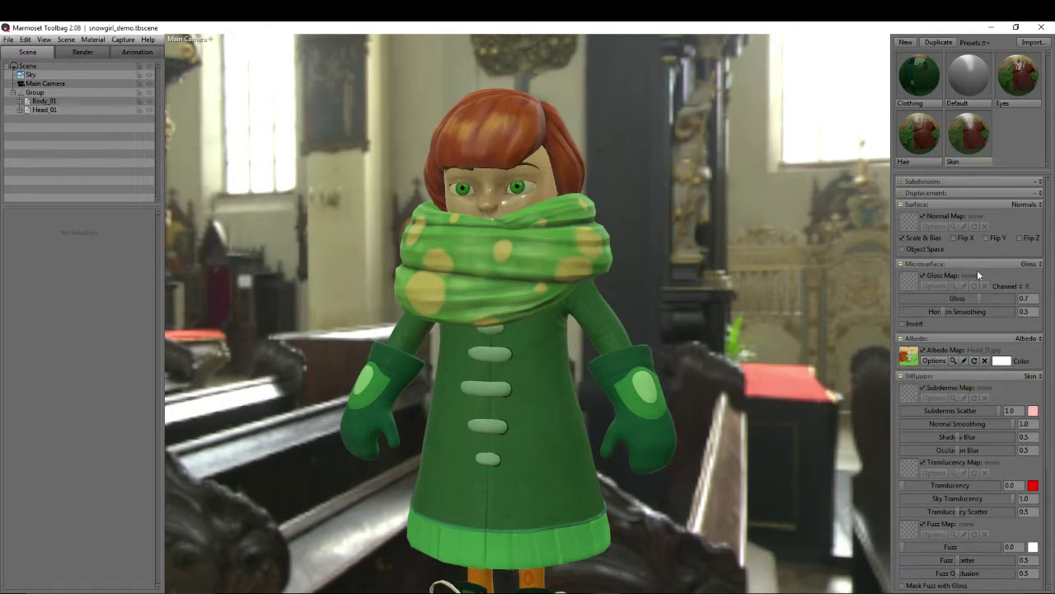
left_click(910, 220)
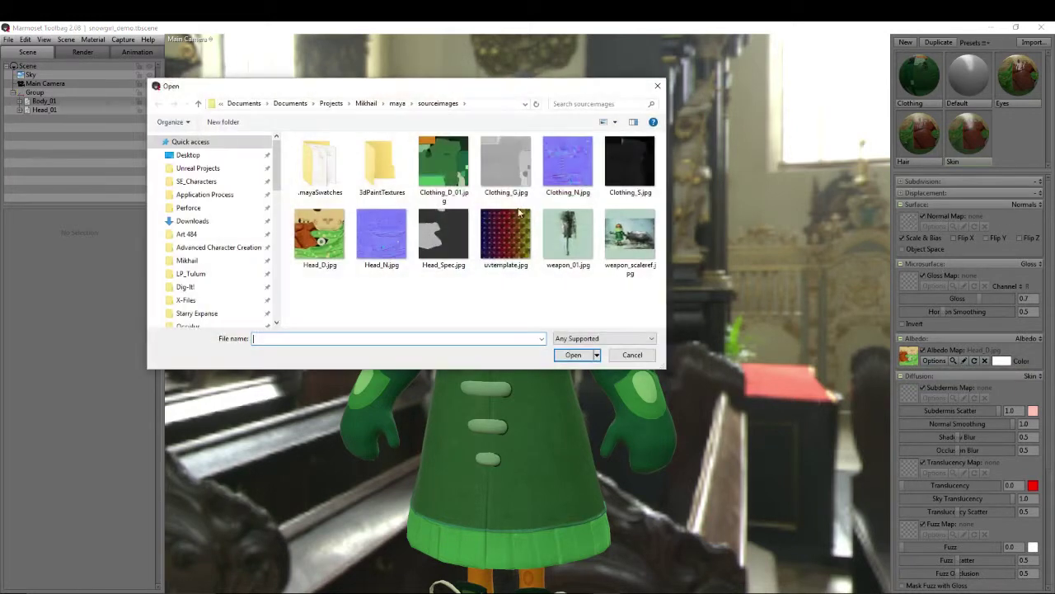
double_click(383, 238)
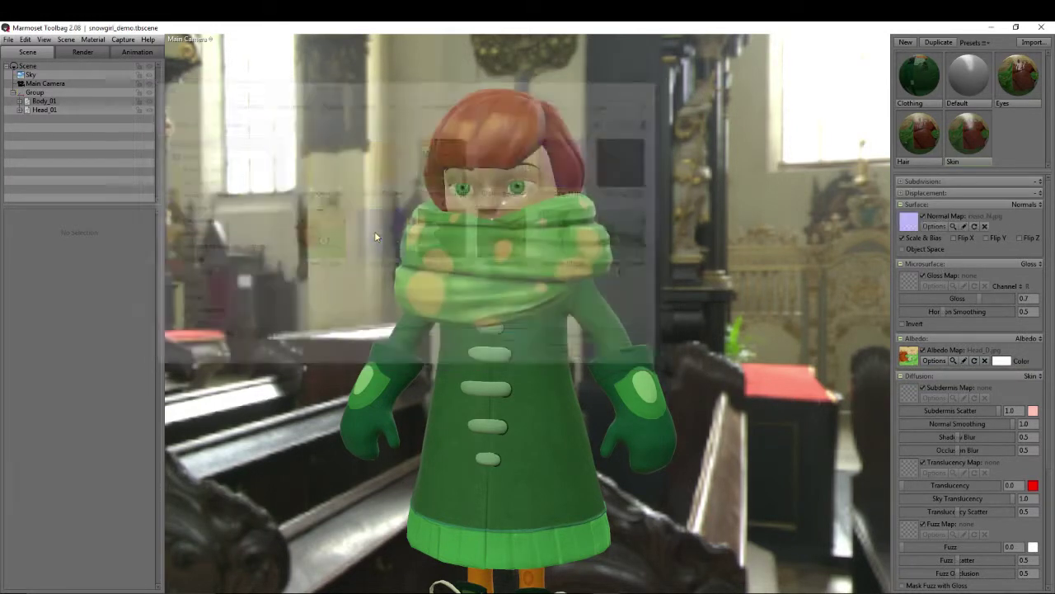
left_click_drag(484, 319, 447, 241)
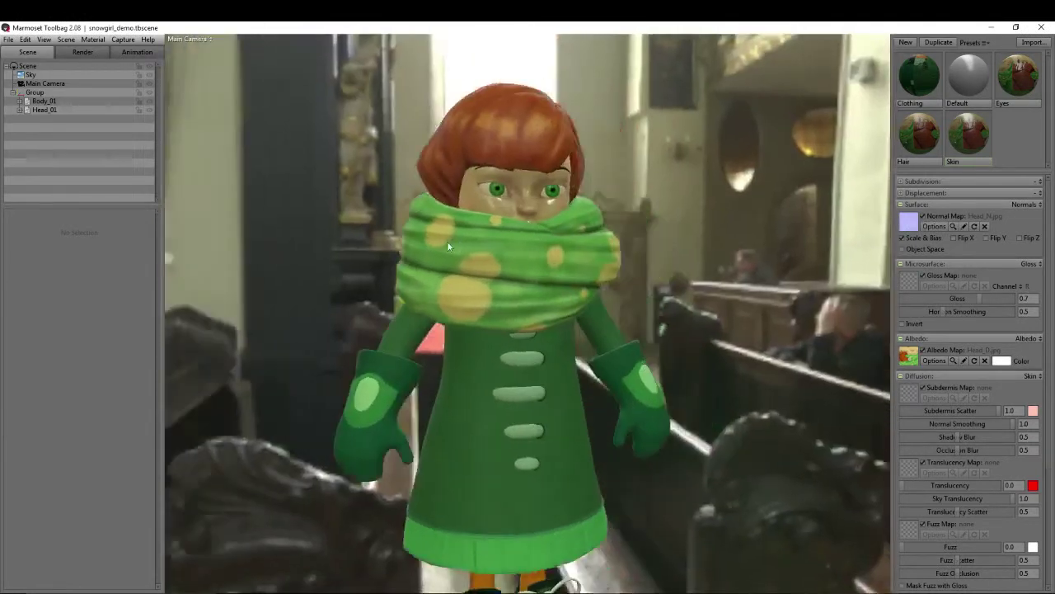
Step: Lower the Skin material's gloss to about 0.465, checking the face from several angles
scroll(480, 281, "up", 3)
left_click_drag(481, 281, 573, 280)
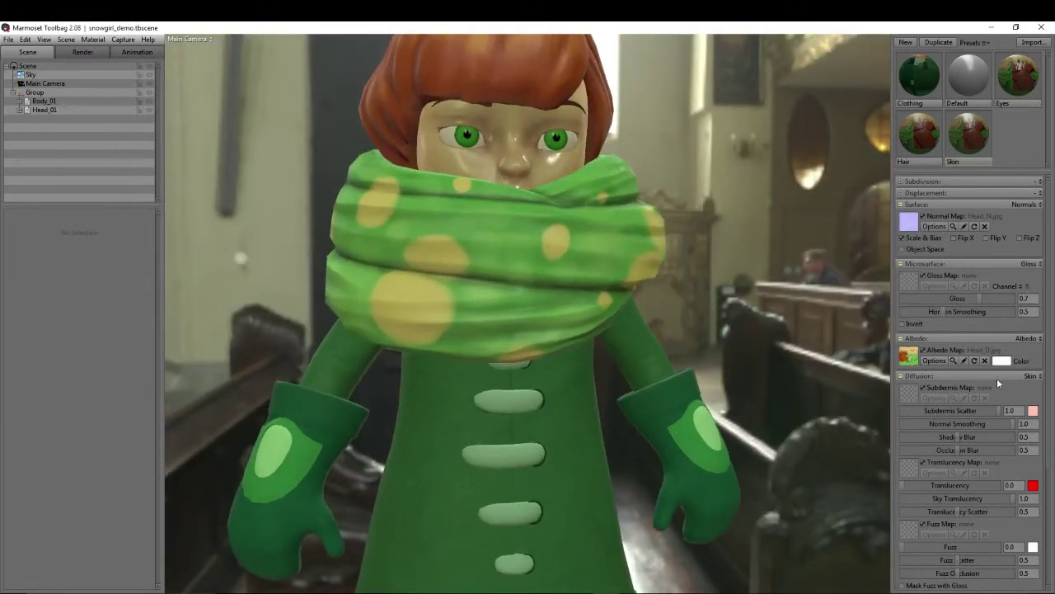
left_click_drag(981, 298, 957, 297)
left_click_drag(752, 212, 674, 250)
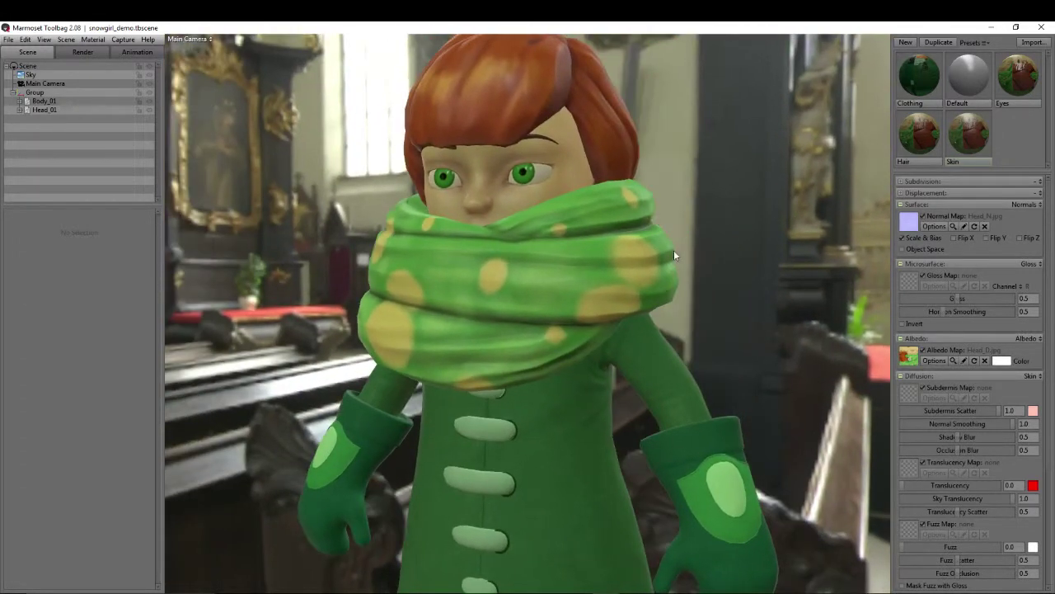
left_click_drag(956, 297, 954, 298)
left_click_drag(459, 237, 546, 257)
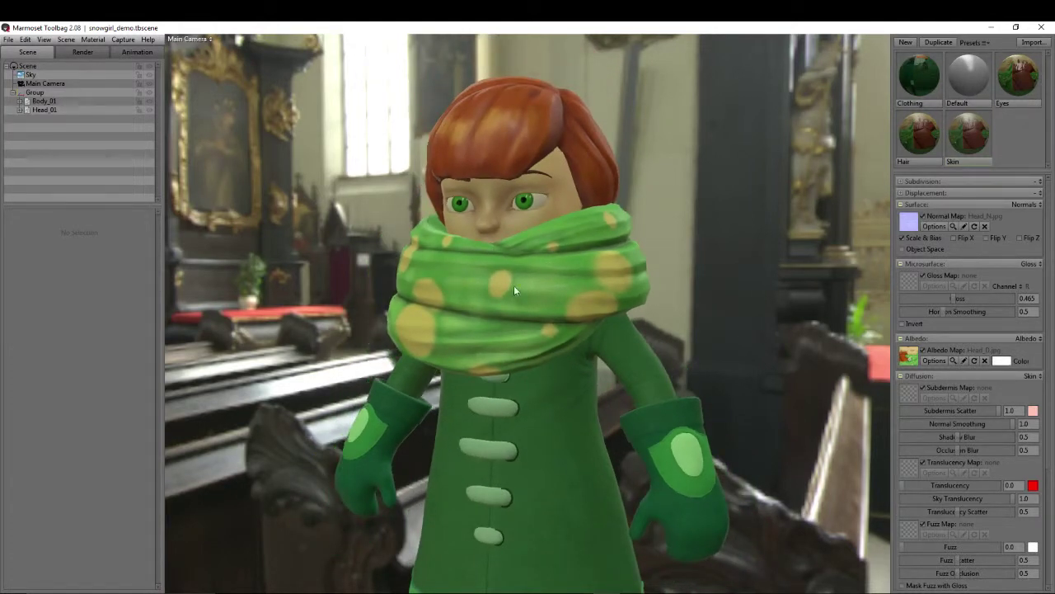
mouse_move(513, 285)
left_mouse_down()
mouse_move(465, 292)
mouse_move(567, 295)
mouse_move(521, 279)
left_mouse_up()
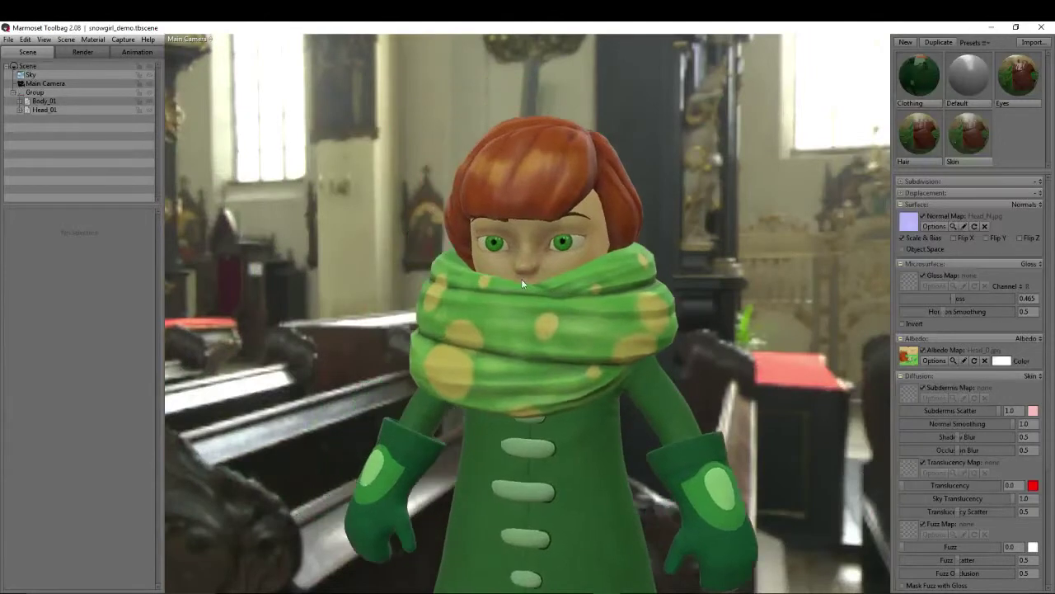
Step: Review the texture options of the Skin material's Head_D.jpg albedo map, including its sRGB color space setting
right_click_drag(522, 278, 708, 301)
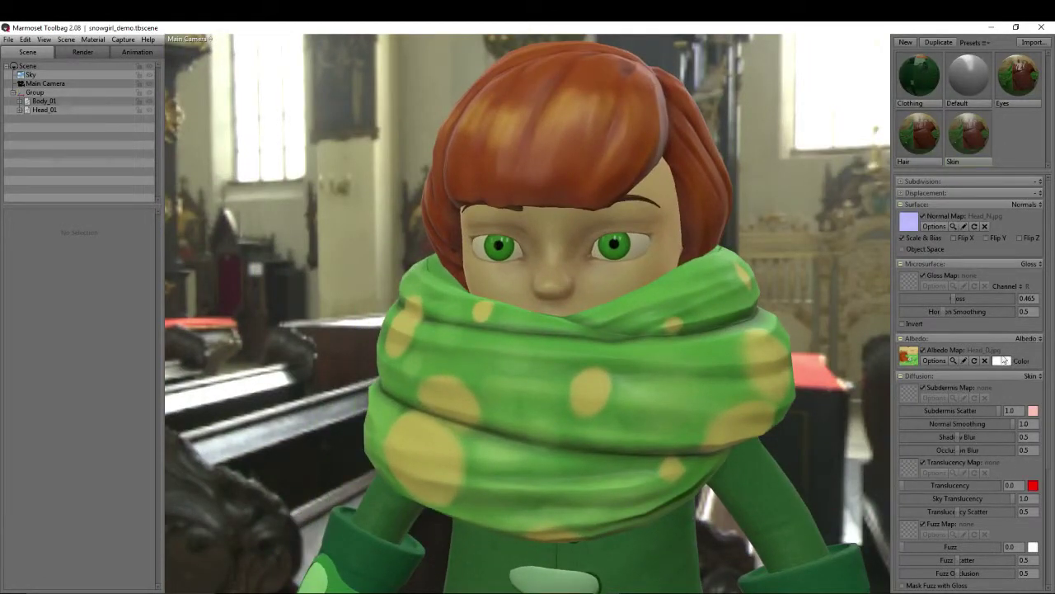
left_click(910, 356)
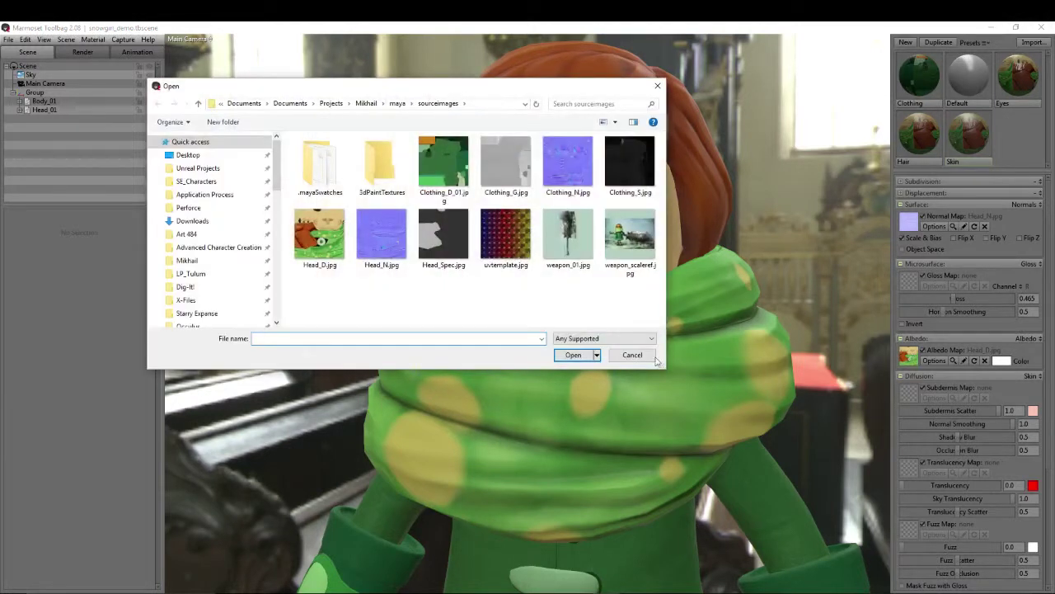
left_click(632, 355)
left_click(935, 360)
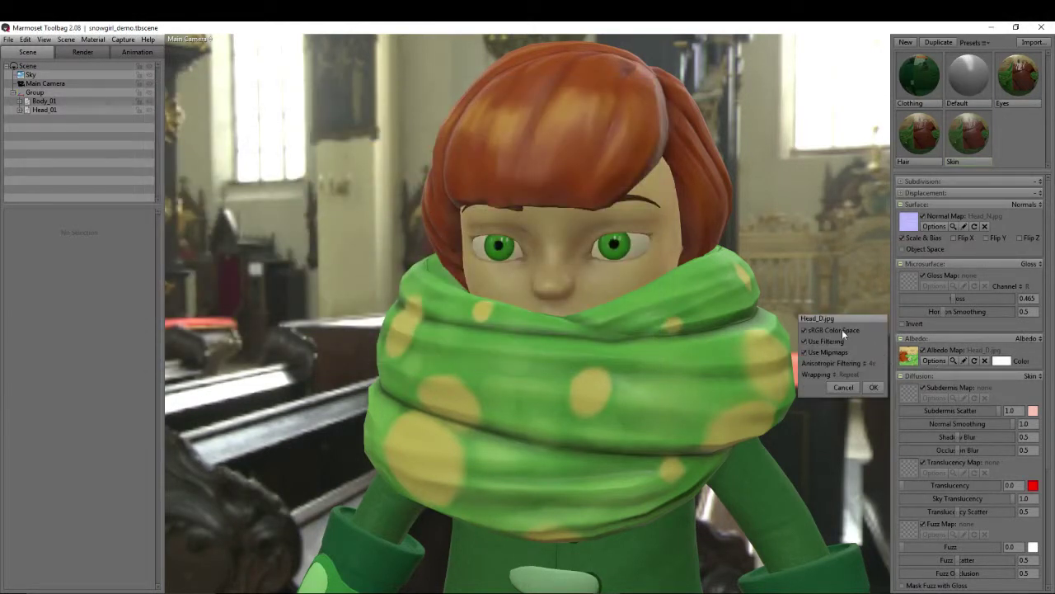
left_click(874, 387)
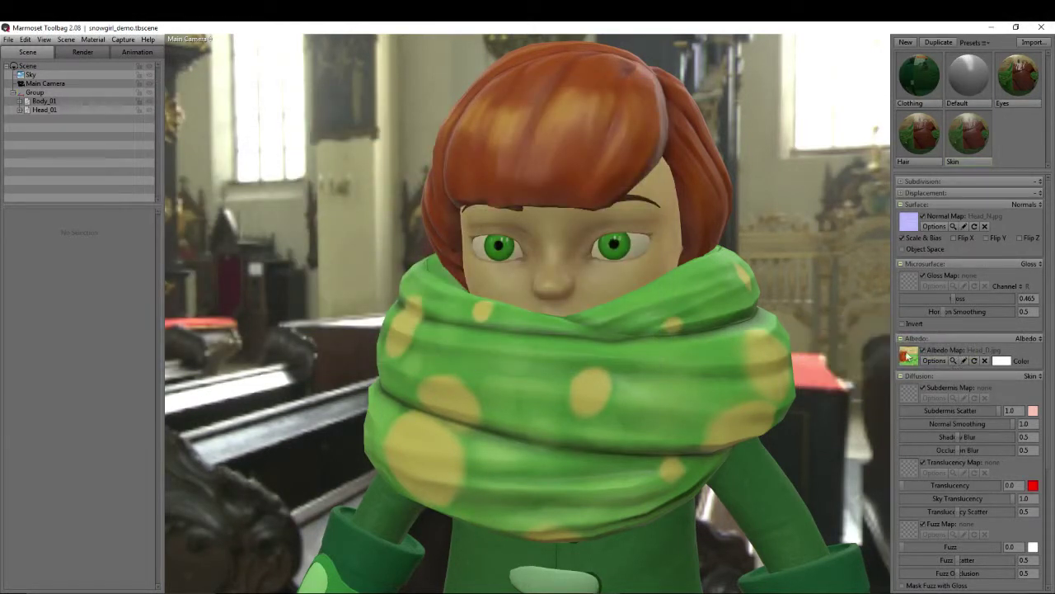
Step: Try sRGB color space on and off for the Skin material's Head_N.jpg normal map, and cancel the texture options
left_click(910, 221)
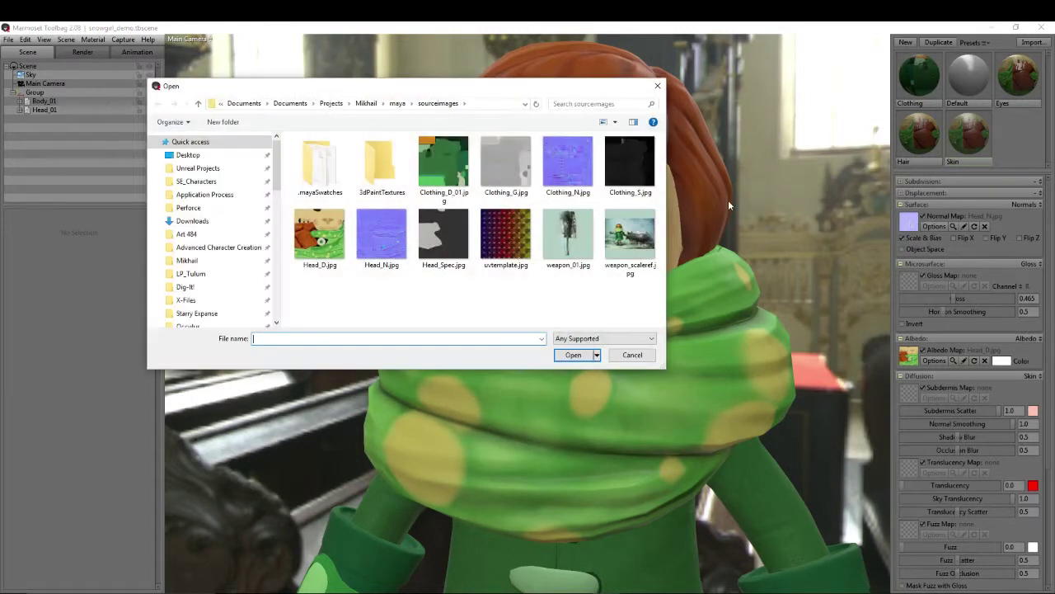
left_click(632, 355)
left_click(932, 227)
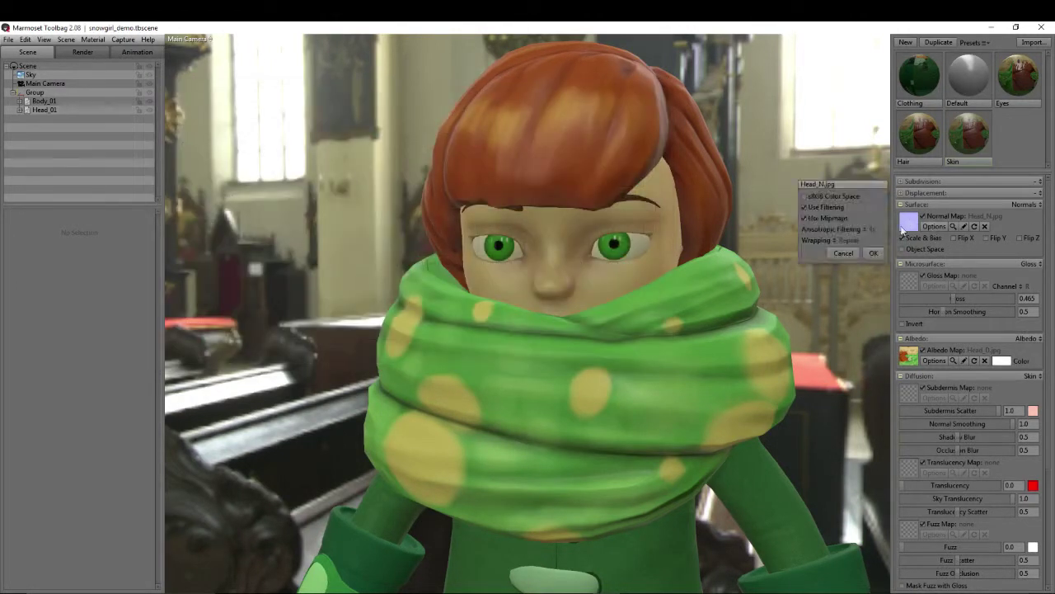
left_click(835, 195)
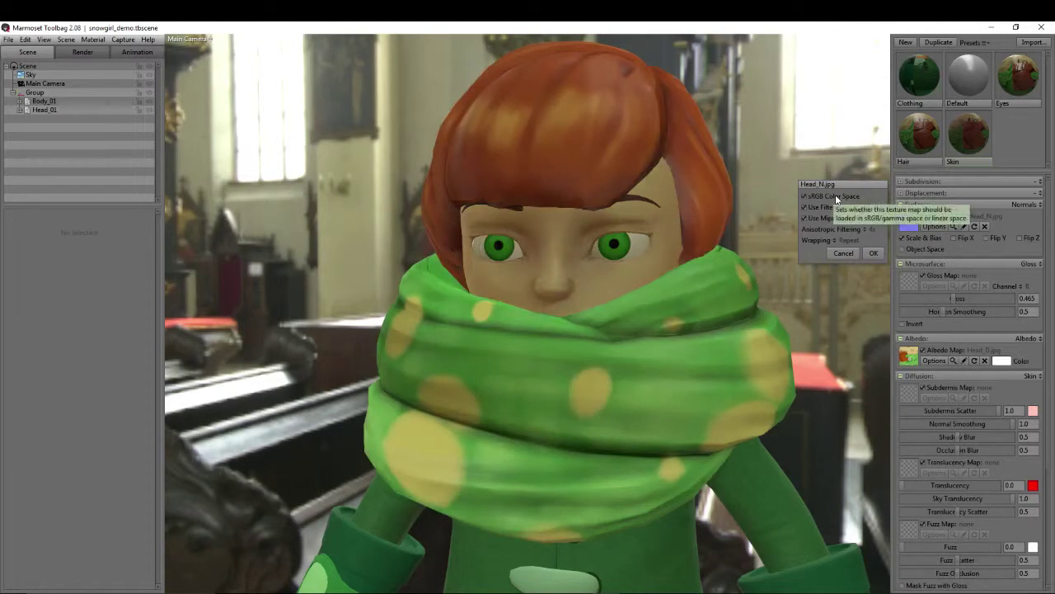
left_click(835, 195)
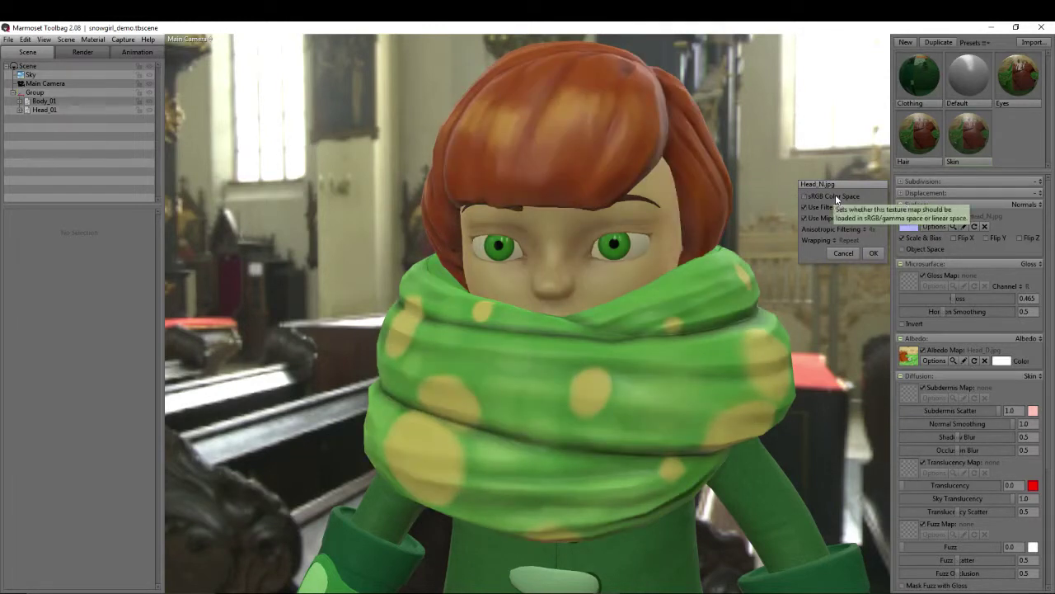
left_click(835, 195)
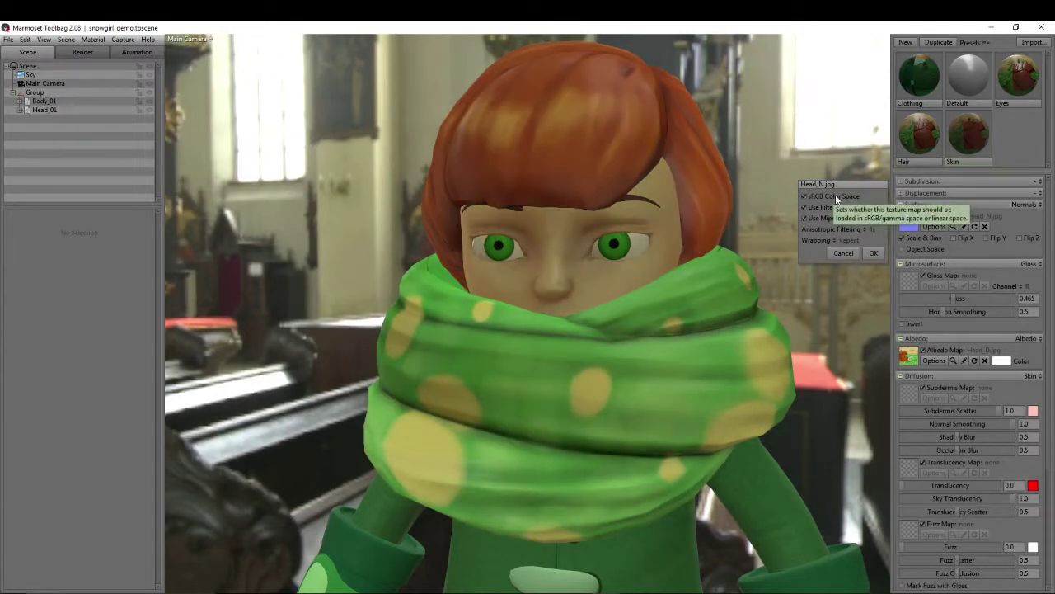
left_click(835, 195)
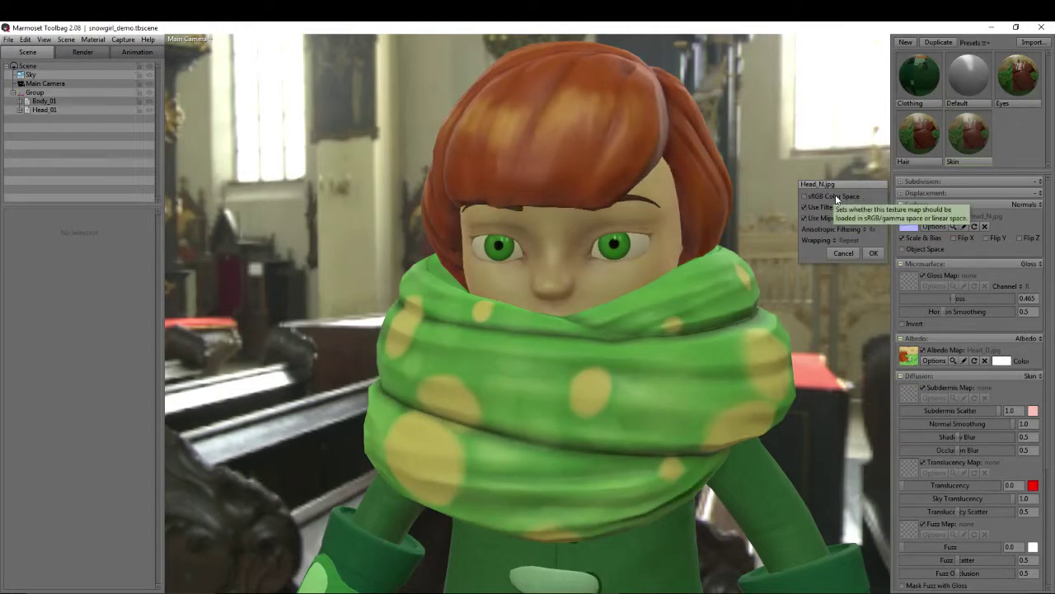
left_click(838, 251)
Step: Set the Skin material's translucency to 0.08, keeping its red translucency color
right_click_drag(484, 327, 631, 264)
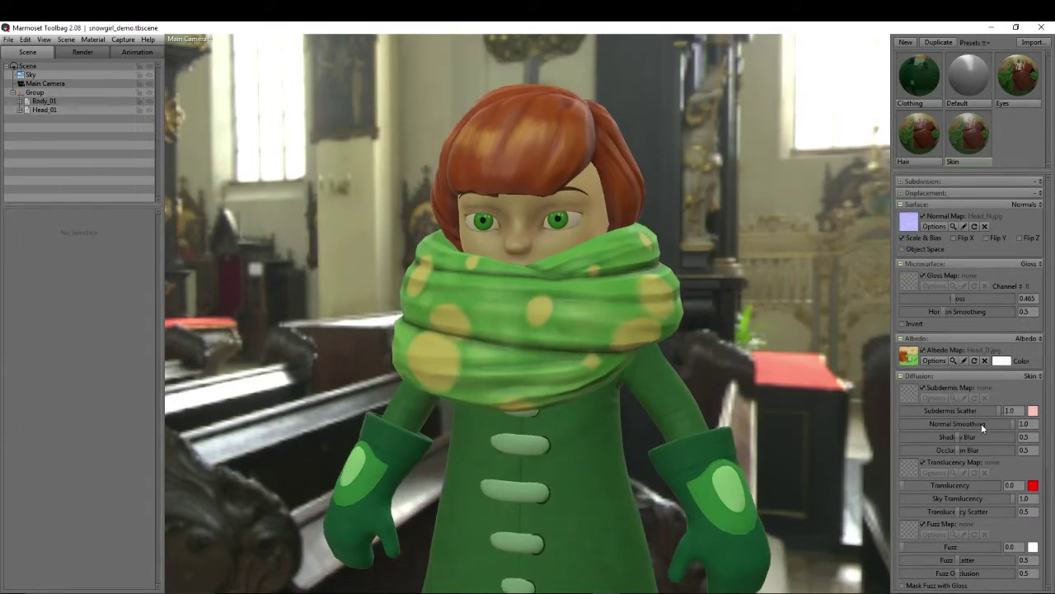
left_click_drag(1047, 414, 1050, 462)
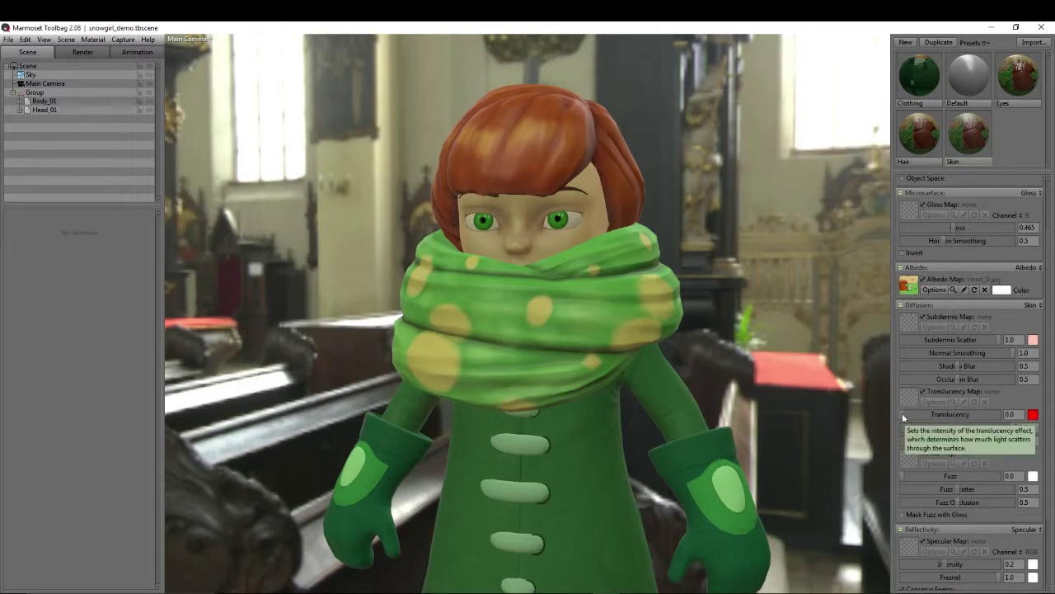
left_click_drag(902, 414, 908, 414)
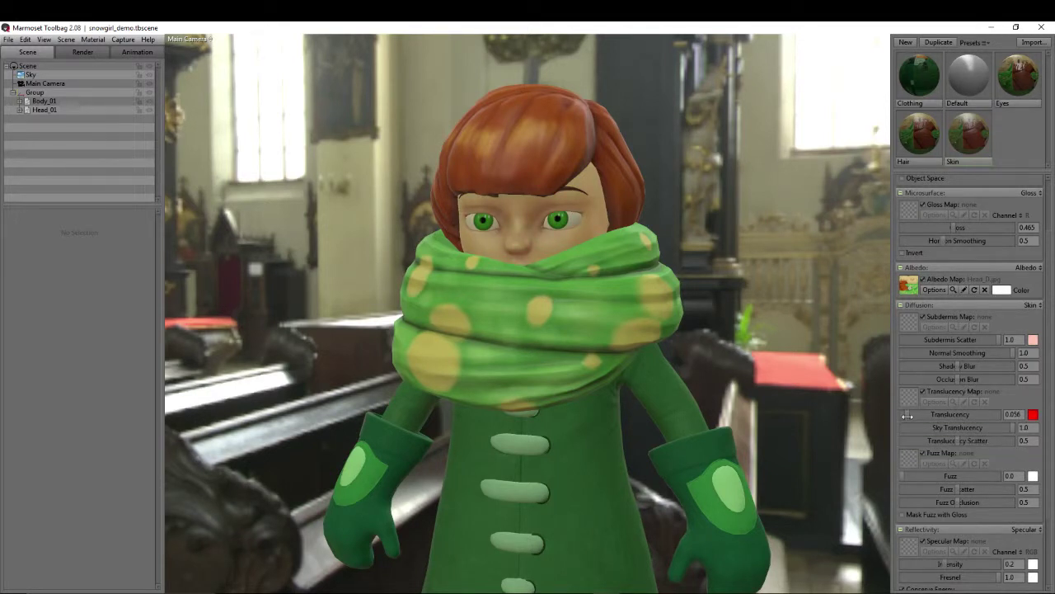
left_click(1035, 416)
left_click(420, 467)
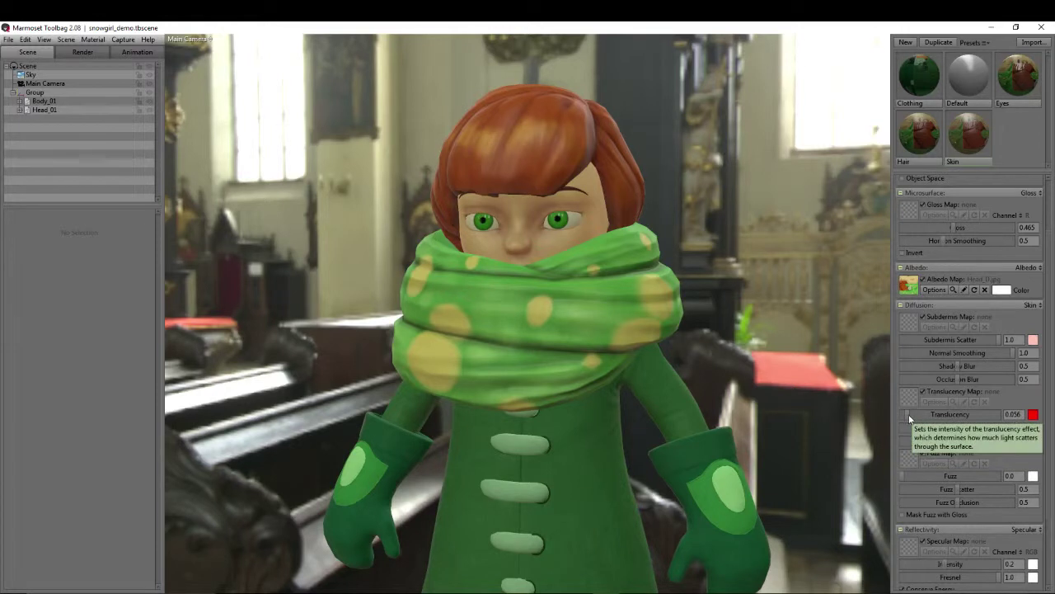
mouse_move(908, 414)
left_mouse_down()
mouse_move(975, 414)
mouse_move(910, 414)
left_mouse_up()
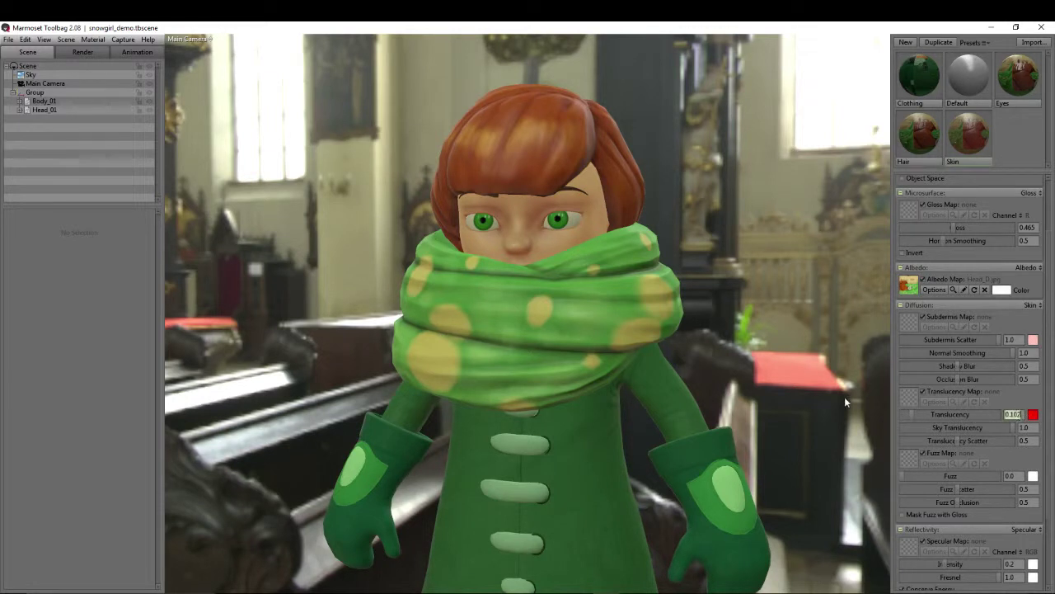
type(".08")
key("Return")
Step: Change the Skin material's subdermis scatter color to the orange-red d75834
mouse_move(998, 339)
left_mouse_down()
mouse_move(945, 339)
mouse_move(996, 352)
left_mouse_up()
left_click(1032, 340)
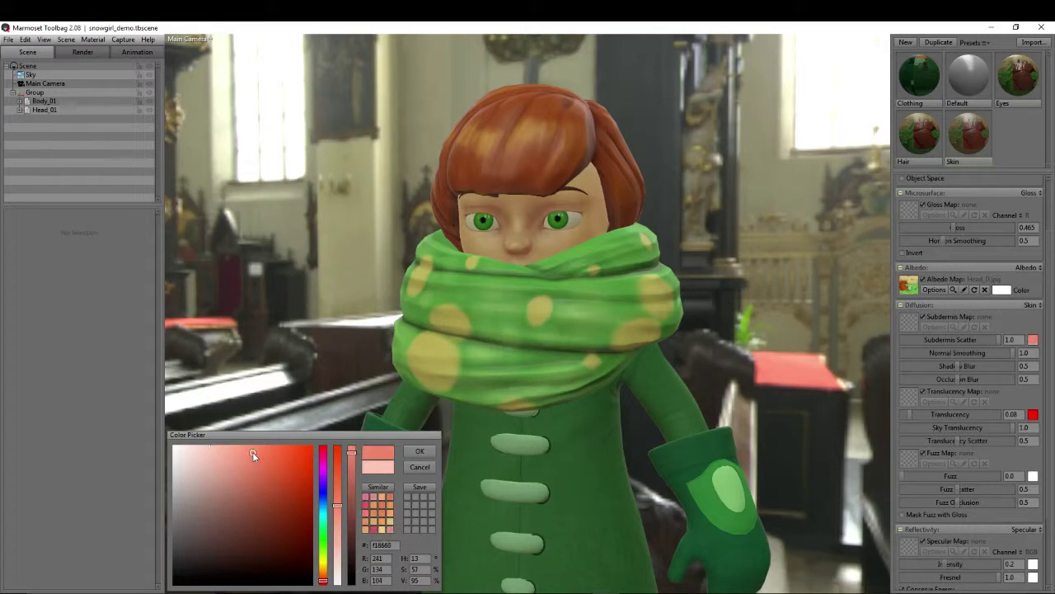
left_click(219, 457)
mouse_move(220, 457)
left_mouse_down()
mouse_move(263, 462)
mouse_move(274, 452)
mouse_move(279, 468)
left_mouse_up()
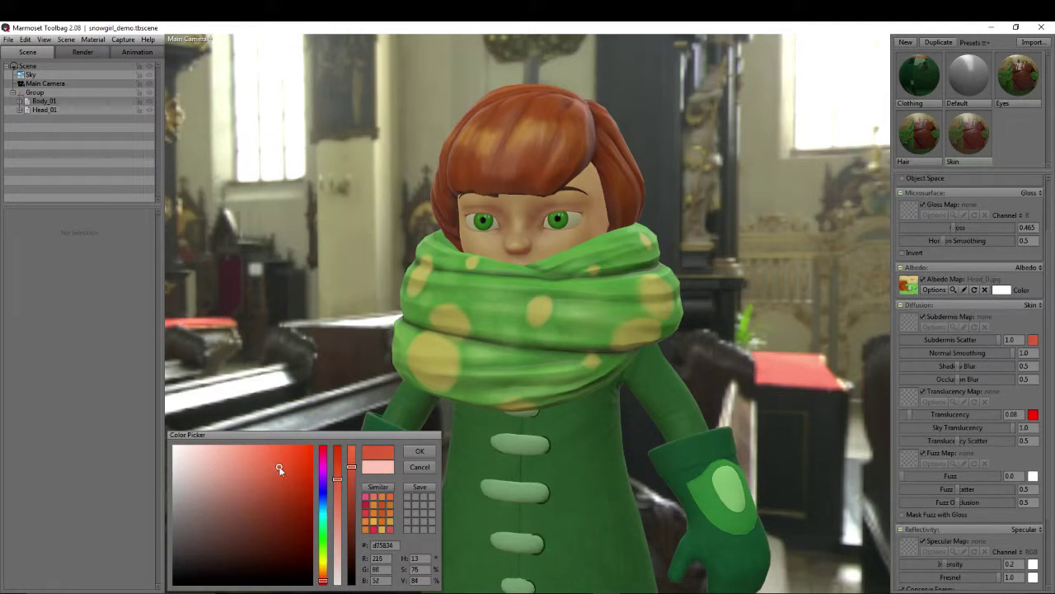
left_click(419, 451)
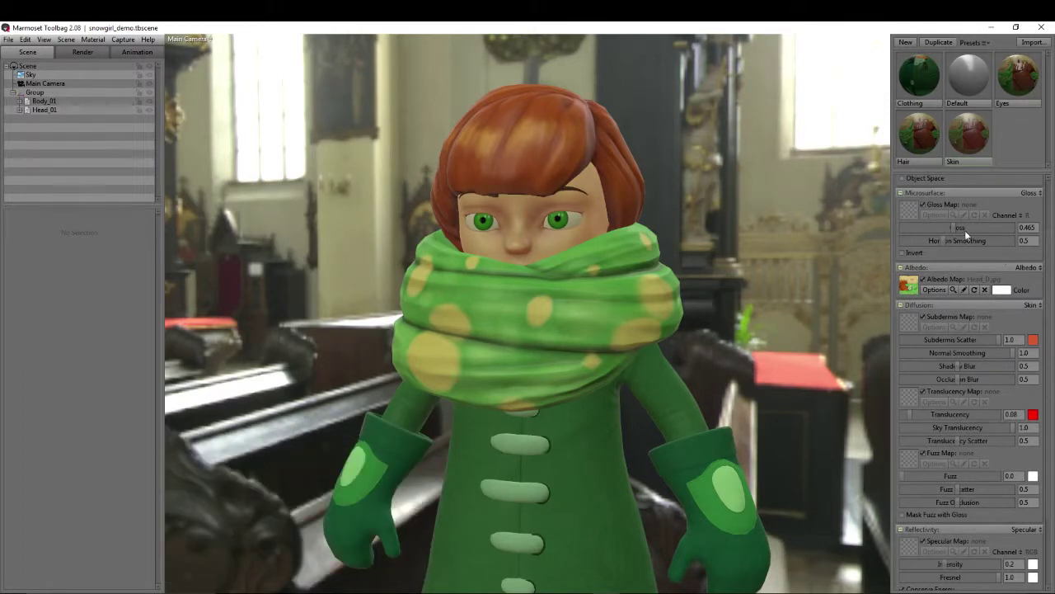
Step: Lower the Skin material's specular intensity to about 0.097
scroll(1045, 330, "up", 3)
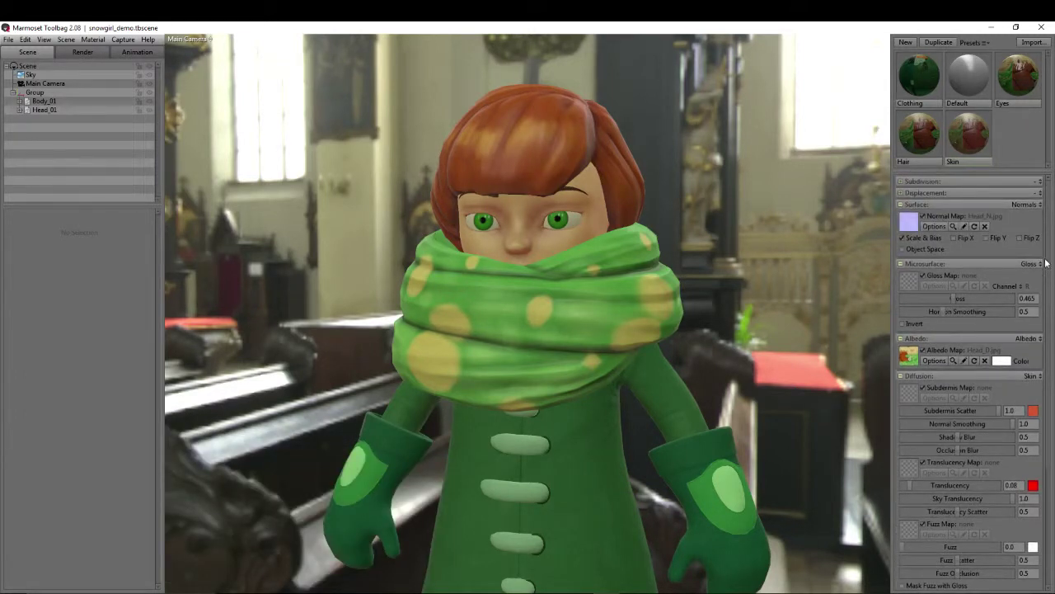
left_click(902, 376)
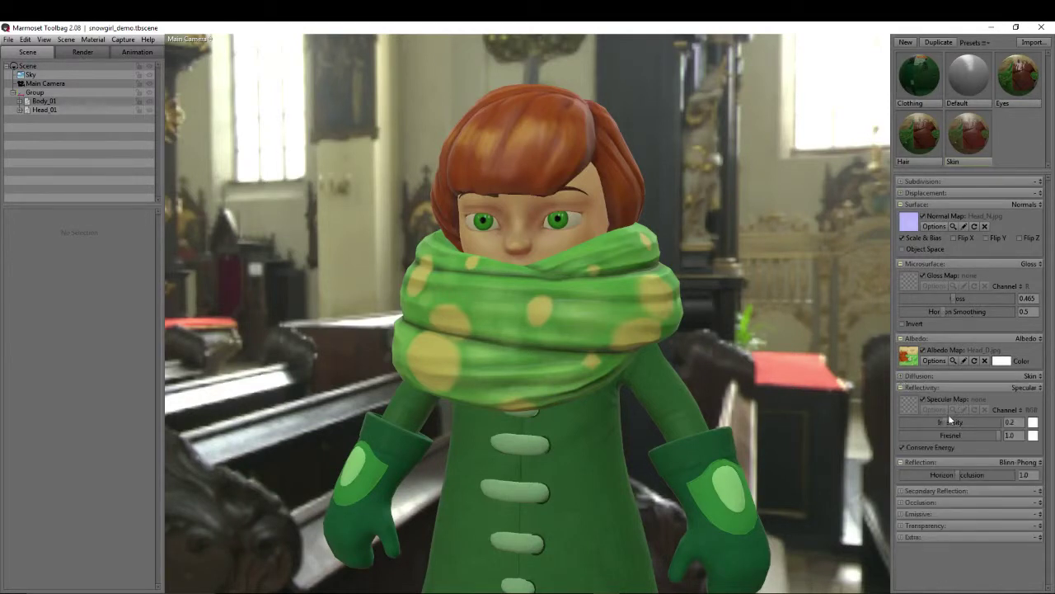
mouse_move(939, 420)
left_mouse_down()
mouse_move(925, 421)
mouse_move(943, 424)
mouse_move(930, 429)
left_mouse_up()
Step: Set the Skin material's fuzz to 0.5 and inspect the face up close
left_click(901, 376)
left_click(1043, 376)
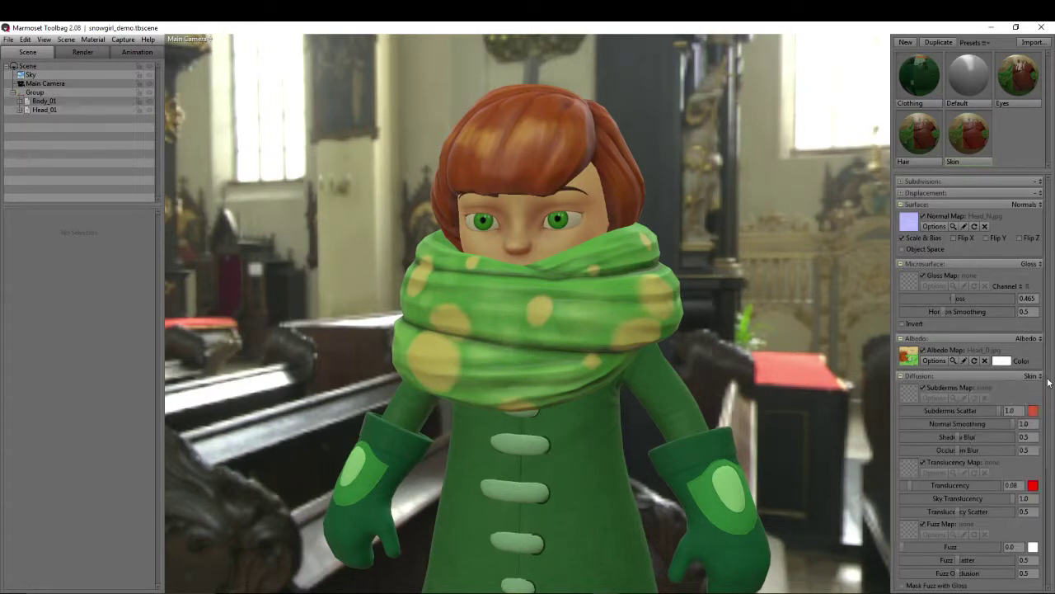
scroll(992, 423, "down", 3)
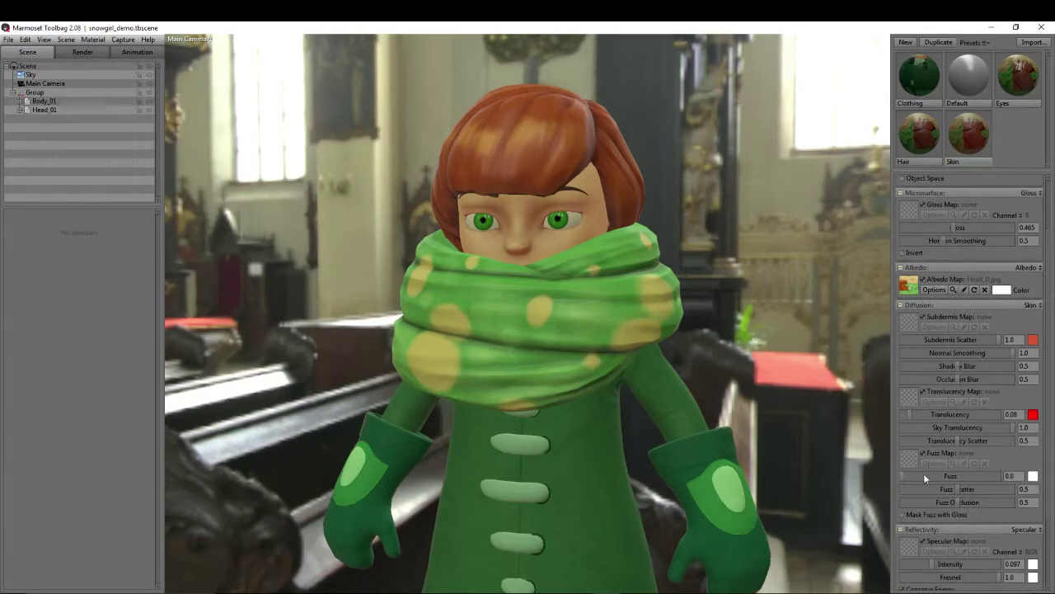
left_click_drag(902, 476, 1019, 464)
scroll(508, 203, "up", 5)
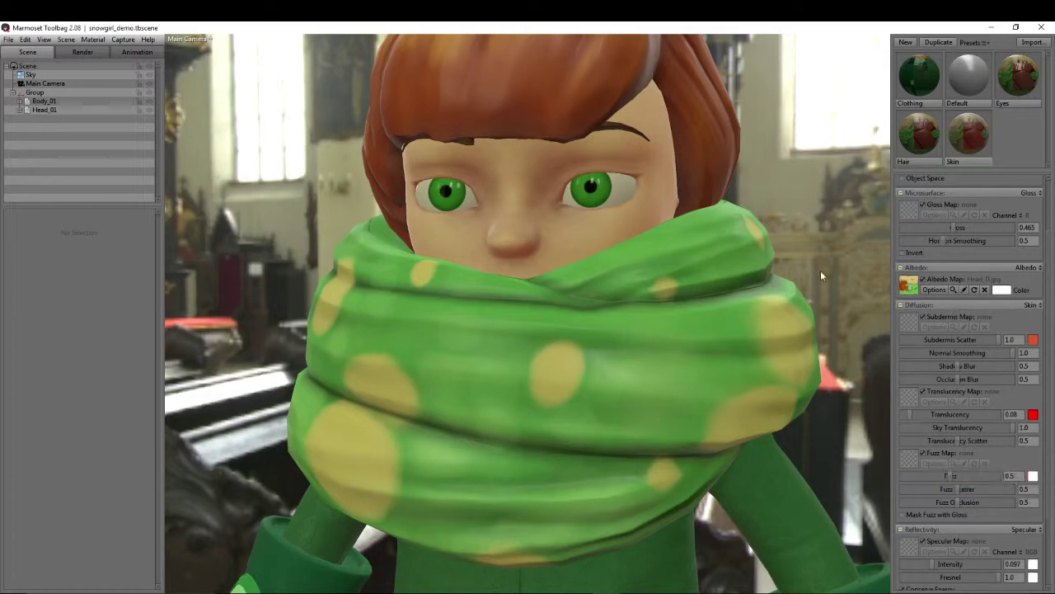
left_click_drag(614, 264, 603, 351)
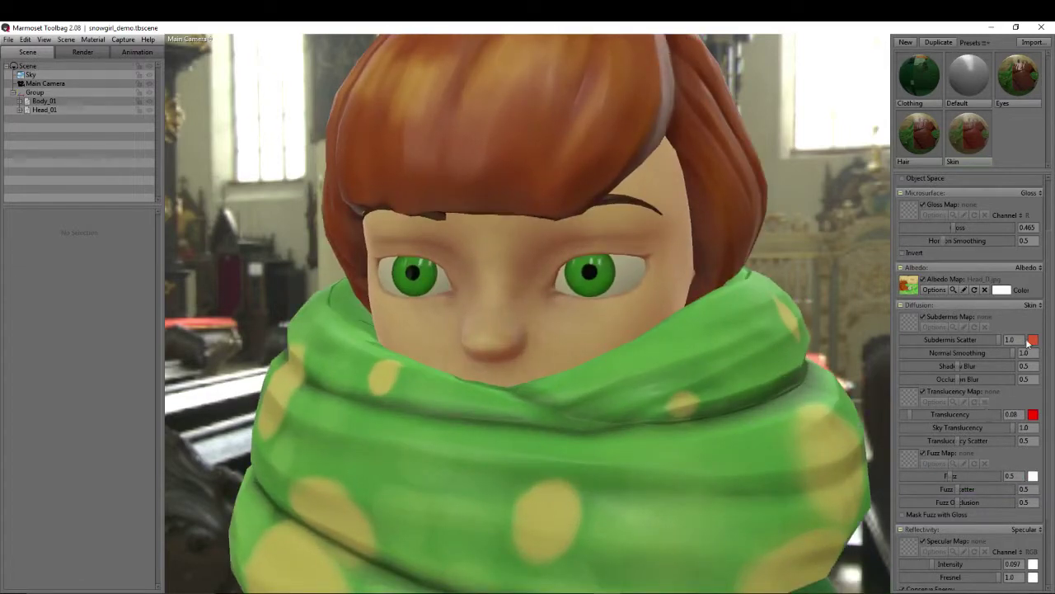
Step: Darken the Skin material's translucency color to d80000 and set its translucency to 0.12
left_click(1034, 414)
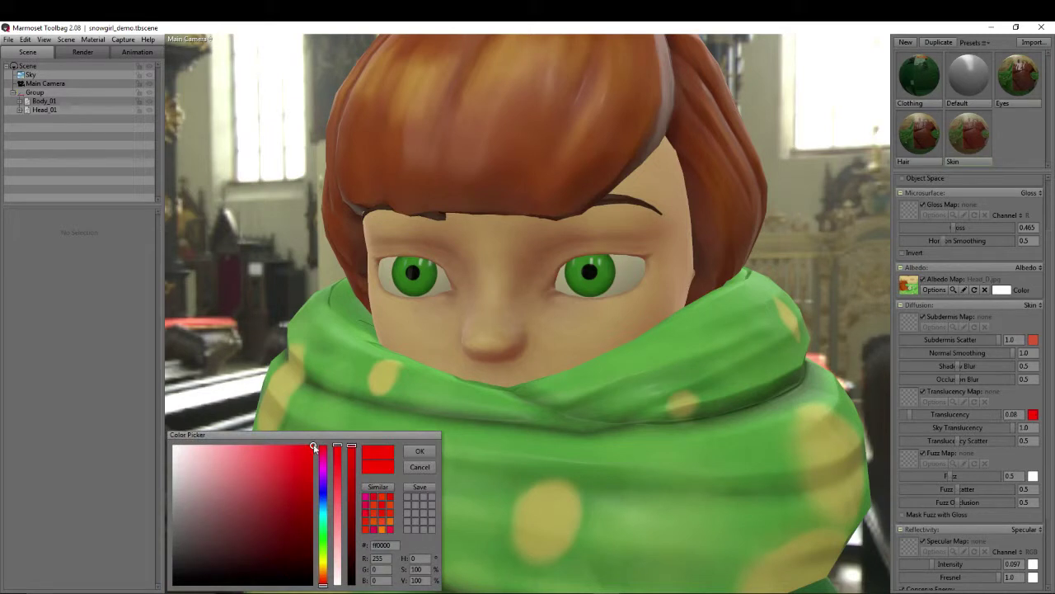
mouse_move(313, 446)
left_mouse_down()
mouse_move(319, 479)
mouse_move(319, 465)
left_mouse_up()
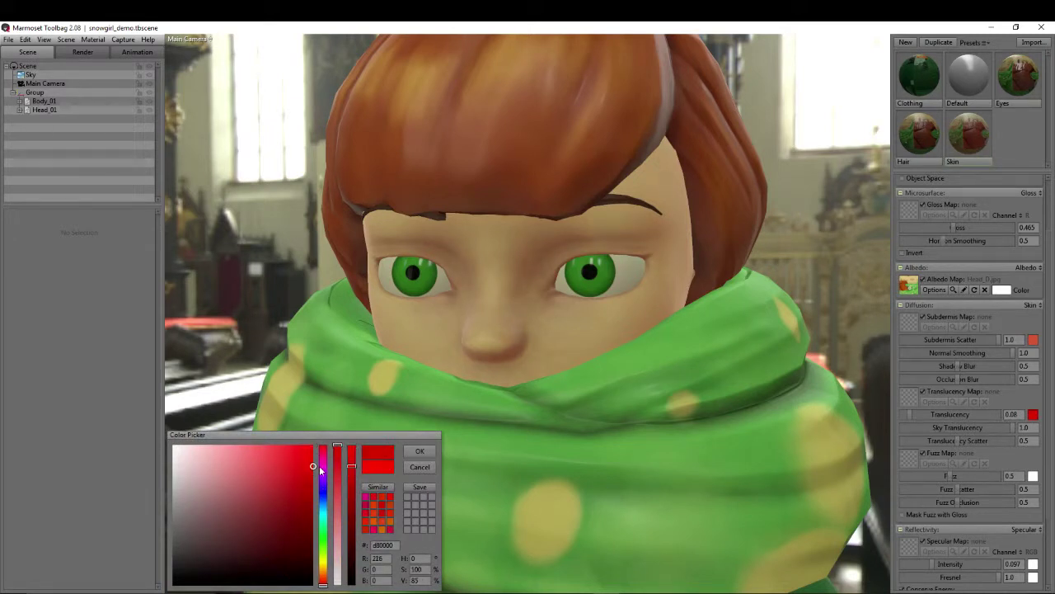
left_click(419, 451)
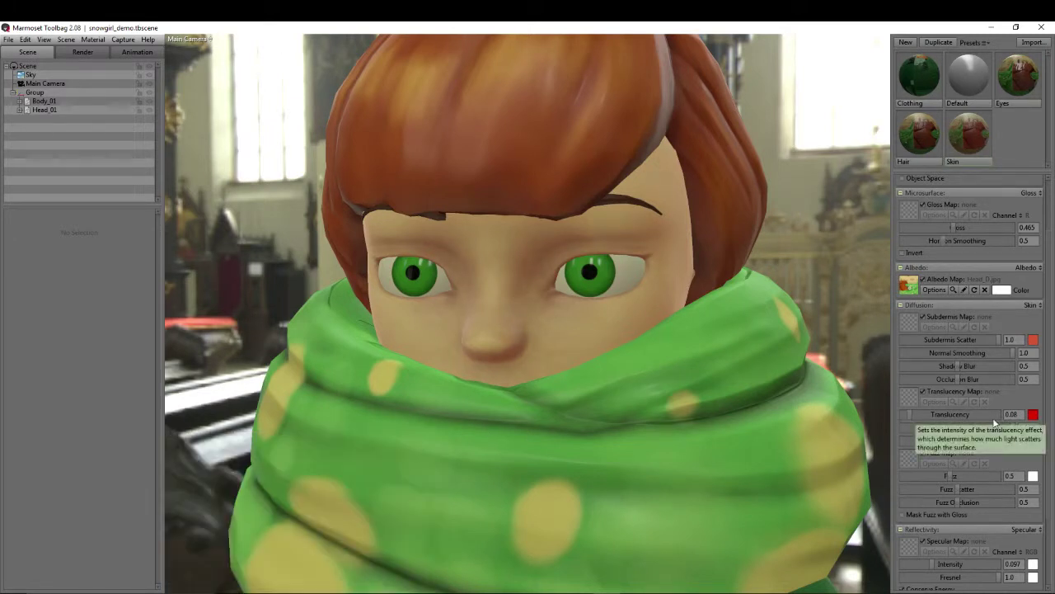
type(".3")
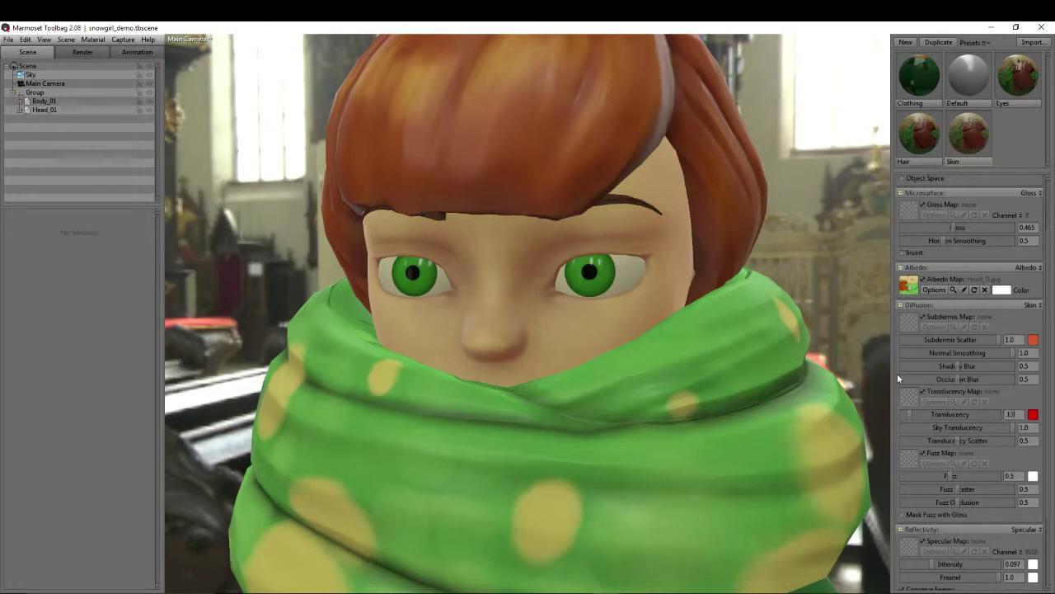
type("2")
key("Return")
scroll(712, 384, "down", 5)
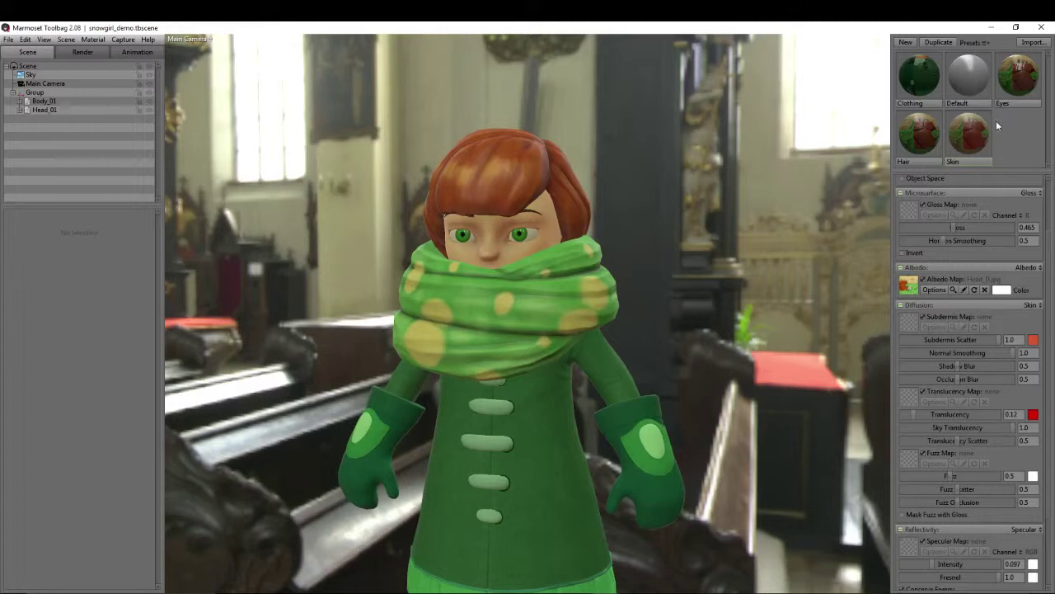
scroll(660, 314, "down", 3)
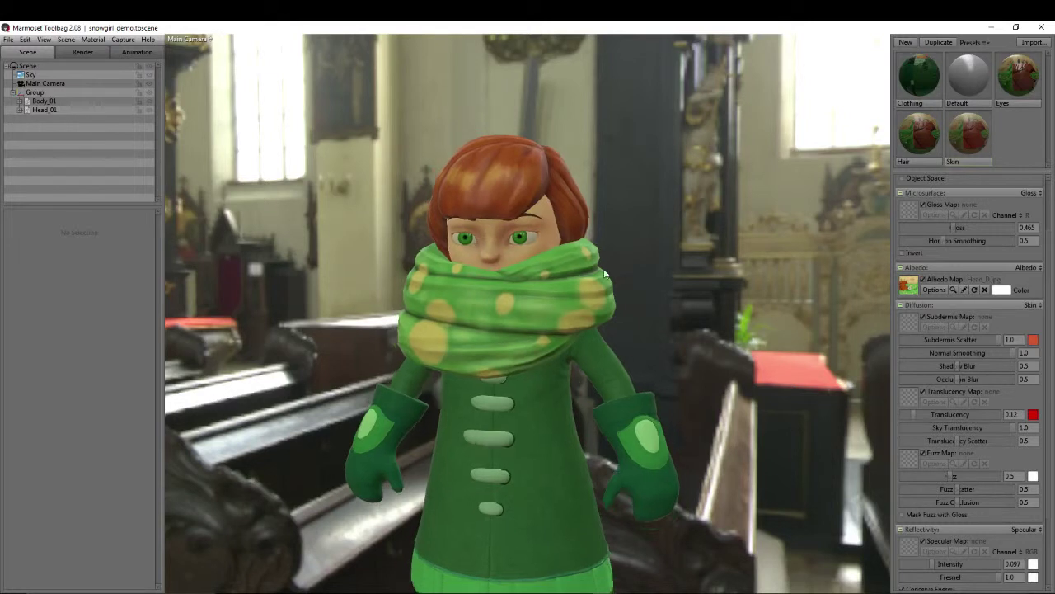
scroll(652, 318, "up", 2)
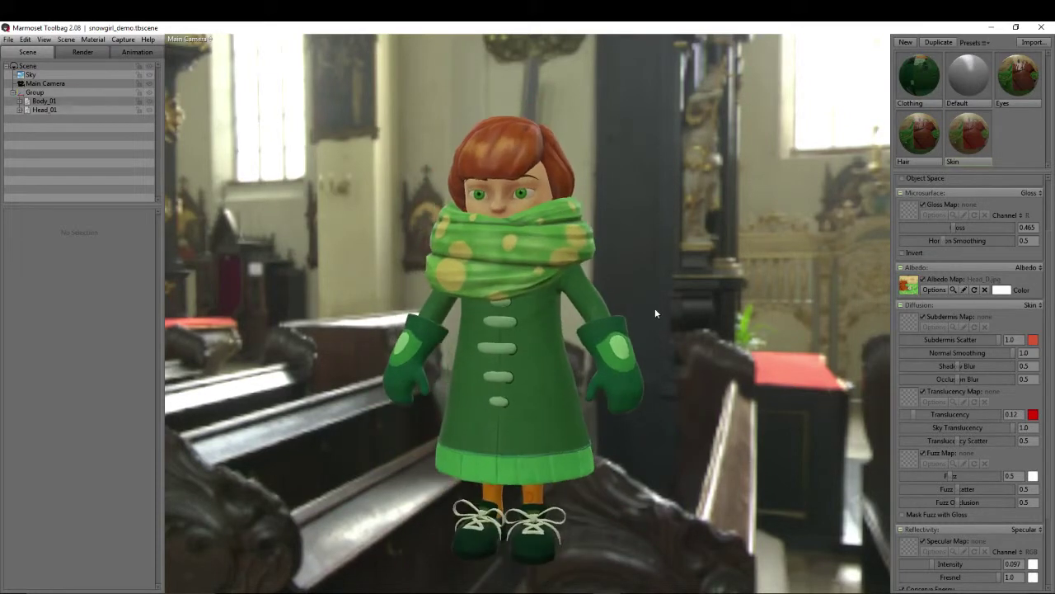
Step: Collapse the girl's model group in the scene tree and add a new light to the scene
middle_click_drag(655, 313, 623, 346)
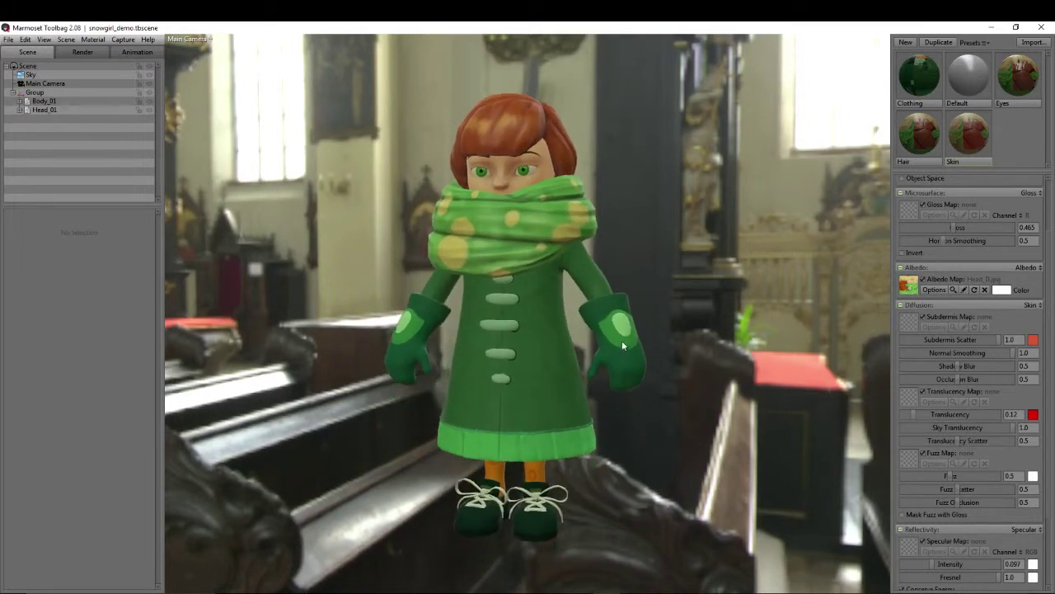
scroll(602, 244, "down", 2)
left_click_drag(599, 263, 499, 252)
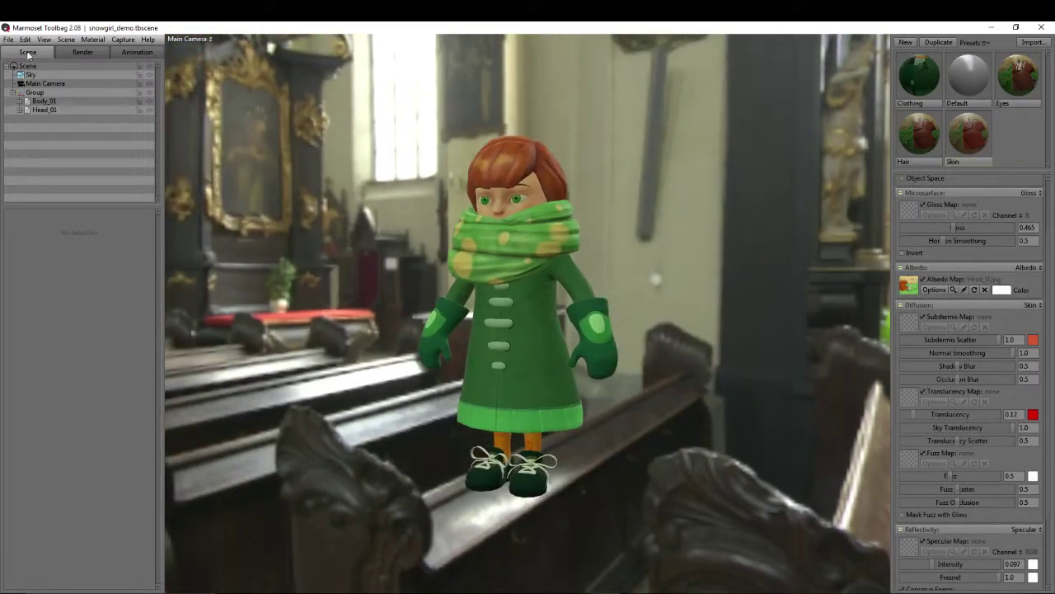
left_click(14, 93)
left_click(44, 39)
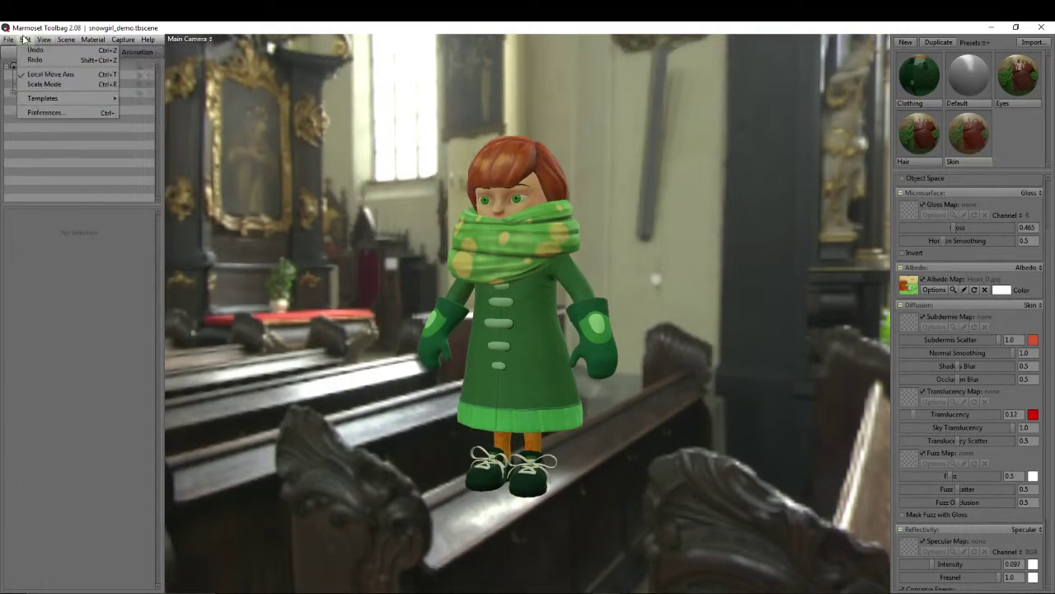
key("Right")
mouse_move(26, 42)
mouse_move(68, 43)
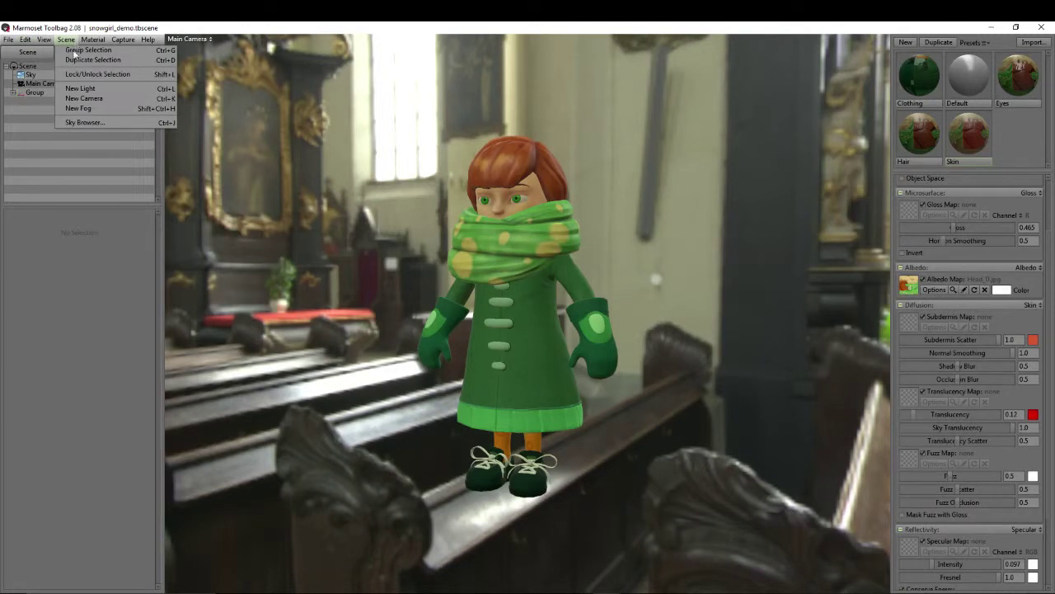
left_click(80, 88)
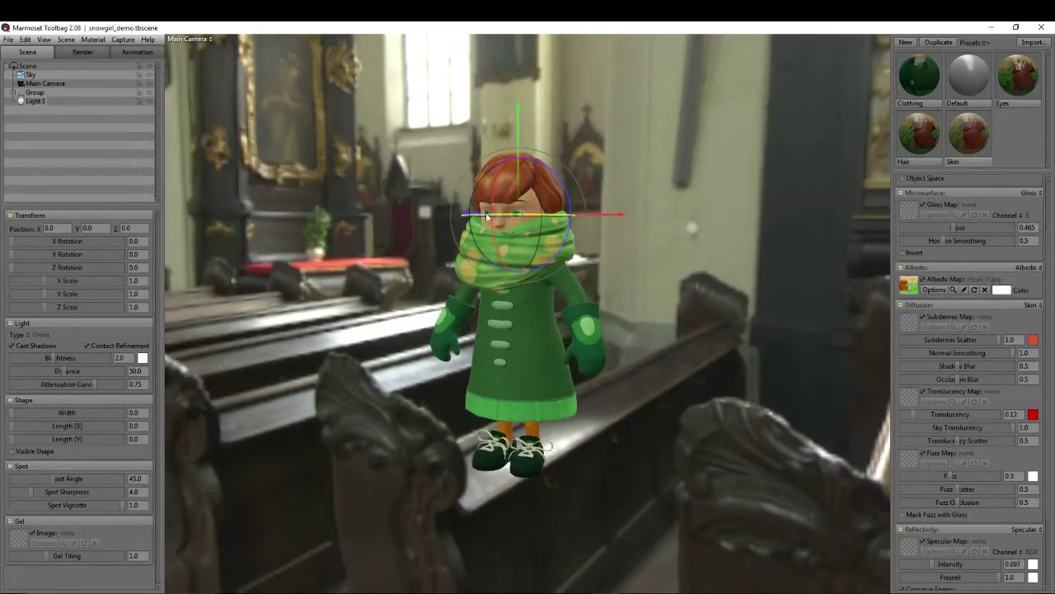
Step: Move the new light out in front of the girl to Z position 4.292
left_click_drag(535, 200, 567, 239)
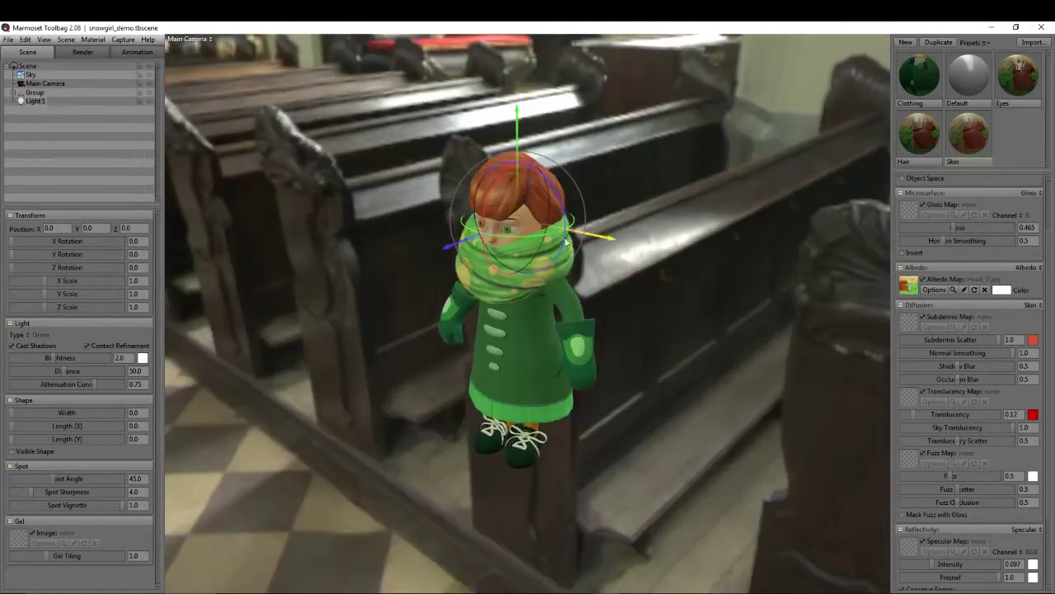
left_click_drag(451, 246, 273, 317)
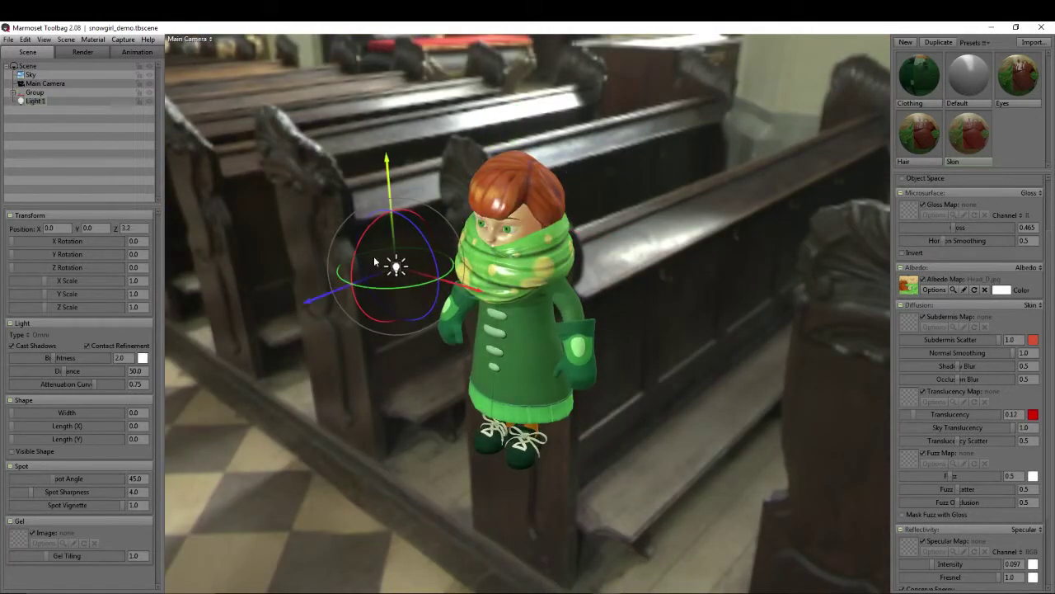
left_click_drag(374, 262, 425, 273)
left_click_drag(372, 327, 320, 346)
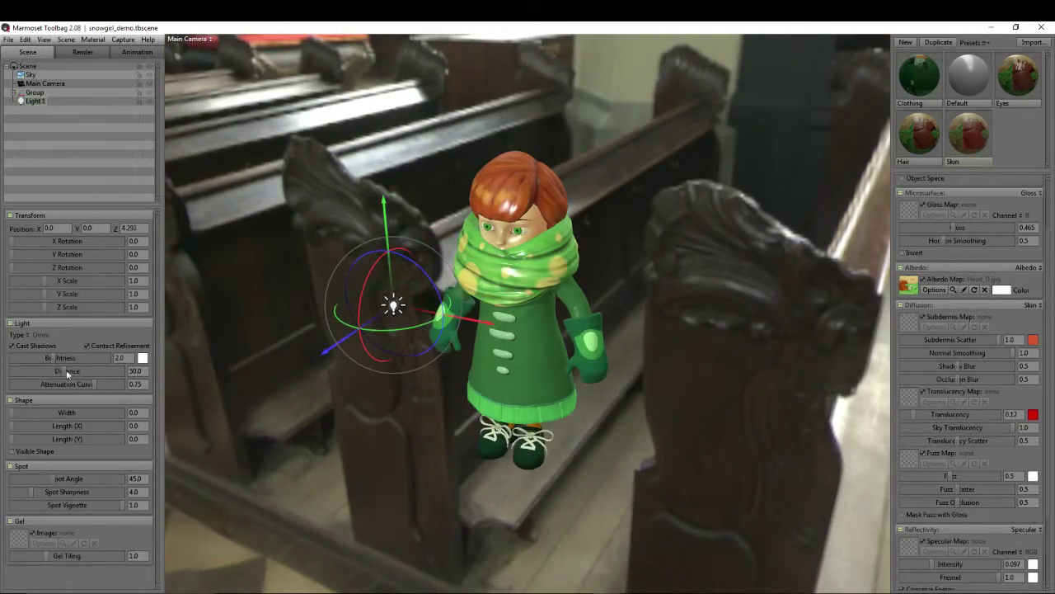
left_click_drag(572, 259, 444, 141)
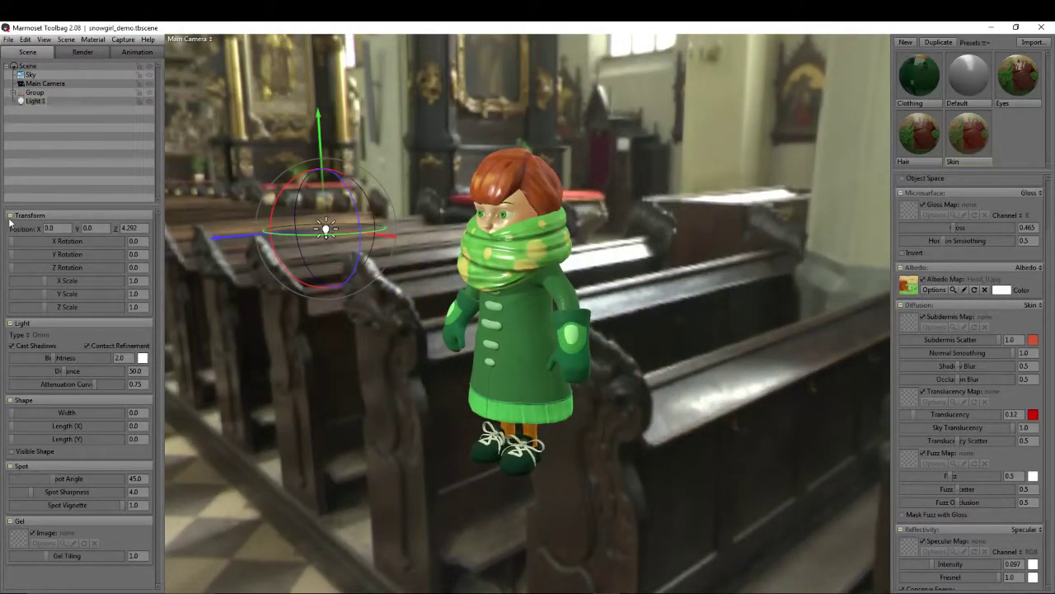
Step: Change the light type to Directional and move the light sideways to X position -2.325
left_click(34, 334)
left_click(56, 335)
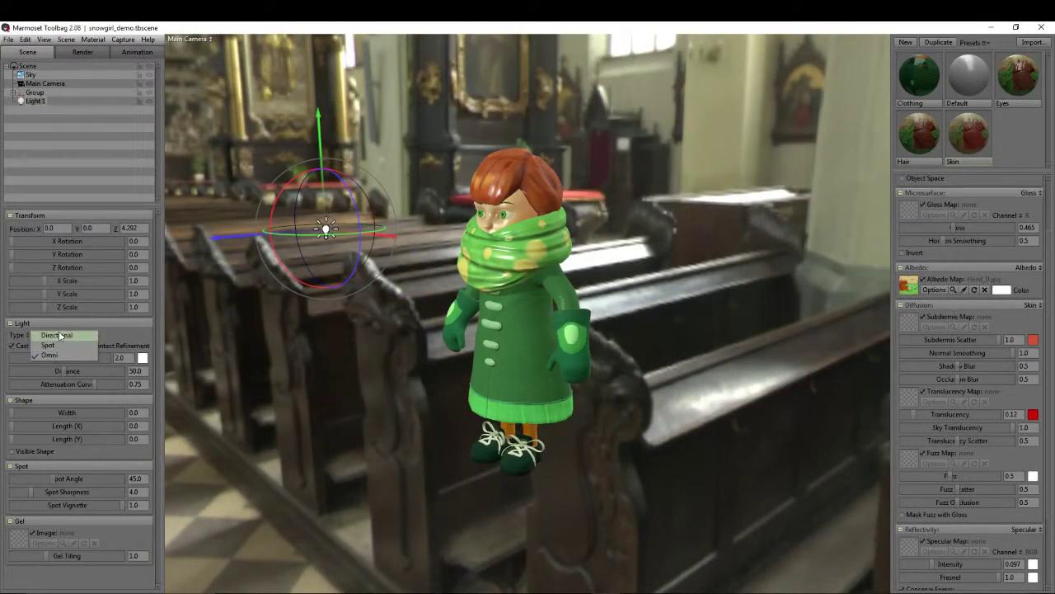
left_click_drag(527, 350, 440, 368)
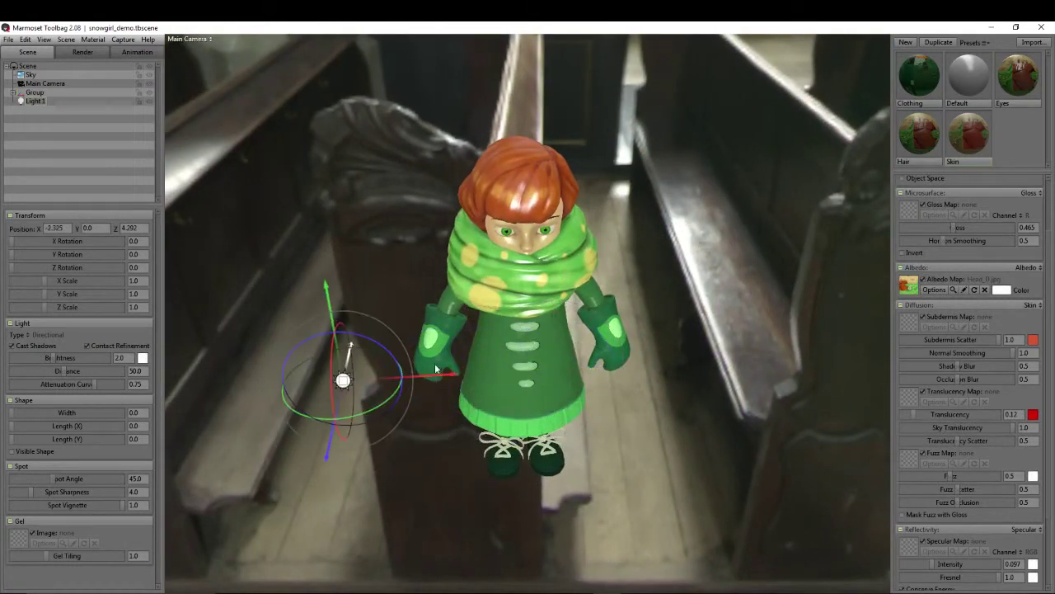
Step: Rotate the directional light toward the girl to about 352.7 in X, 321.9 in Y and 359.0 in Z
left_click_drag(320, 399, 366, 381)
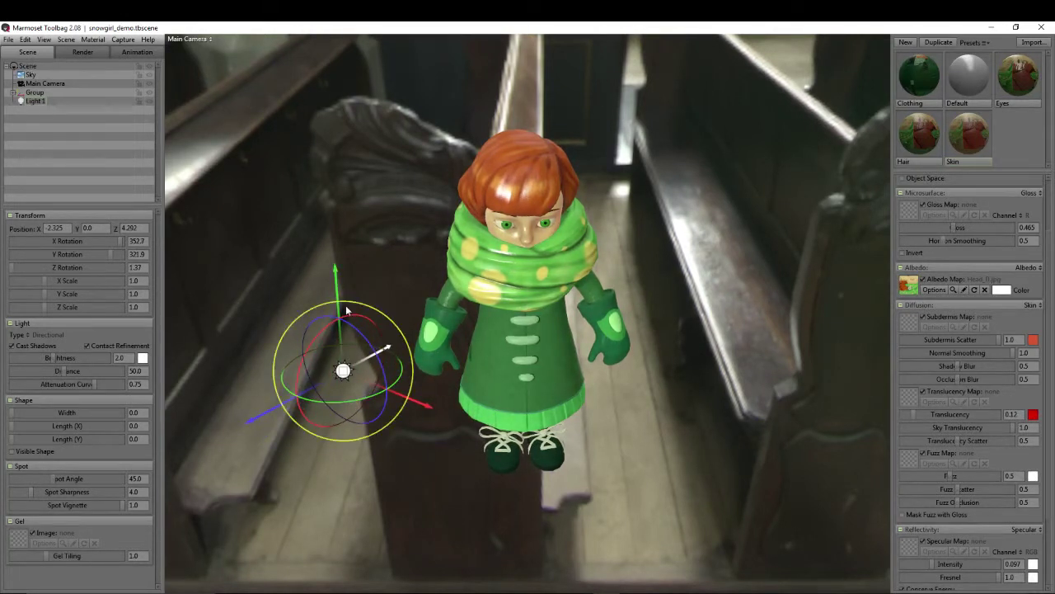
left_click_drag(359, 332, 364, 338)
left_click_drag(375, 288, 655, 292)
scroll(528, 208, "up", 5)
scroll(528, 207, "down", 5)
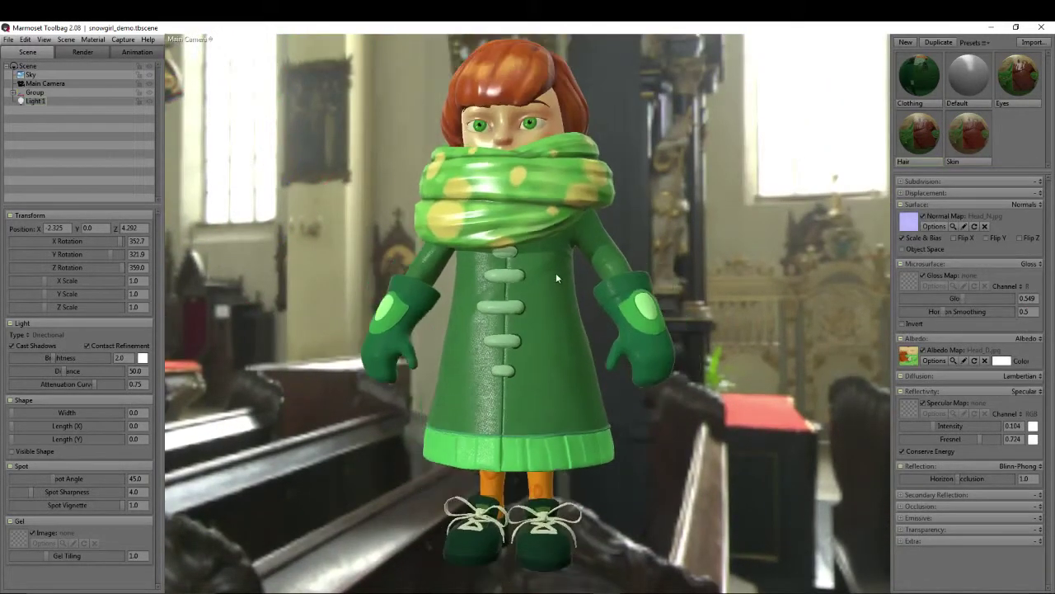
Step: Lower the Hair material's gloss to about 0.247 and the Skin material's gloss to about 0.232
left_click_drag(962, 297, 929, 299)
left_click(965, 161)
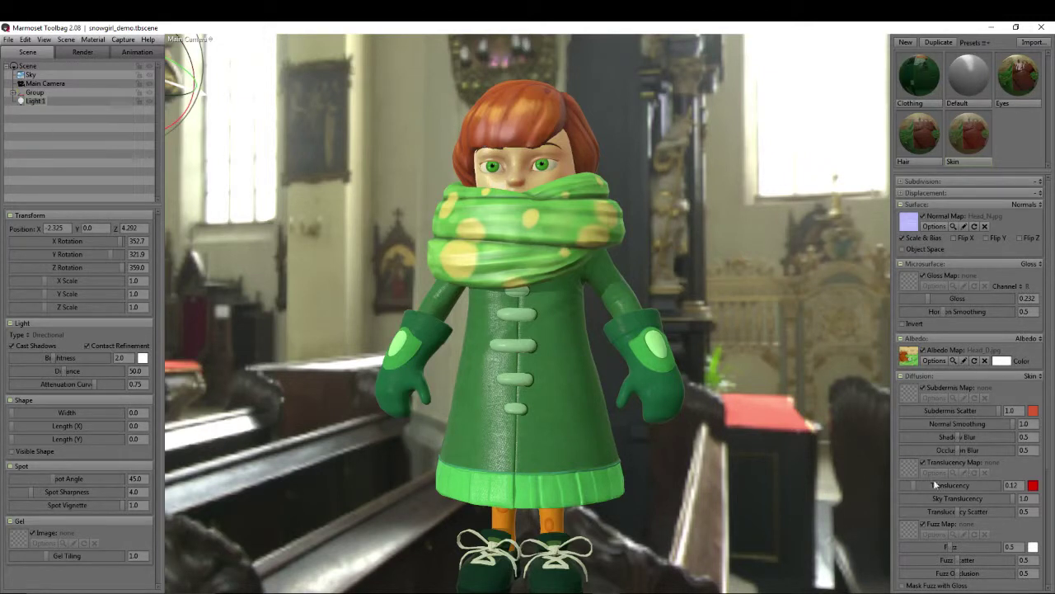
Step: Set the Skin material's translucency to 0.15 and its translucency scatter to about 0.43
left_click_drag(915, 487, 922, 485)
mouse_move(957, 512)
left_mouse_down()
mouse_move(985, 512)
mouse_move(953, 512)
left_mouse_up()
left_click_drag(486, 236, 496, 233)
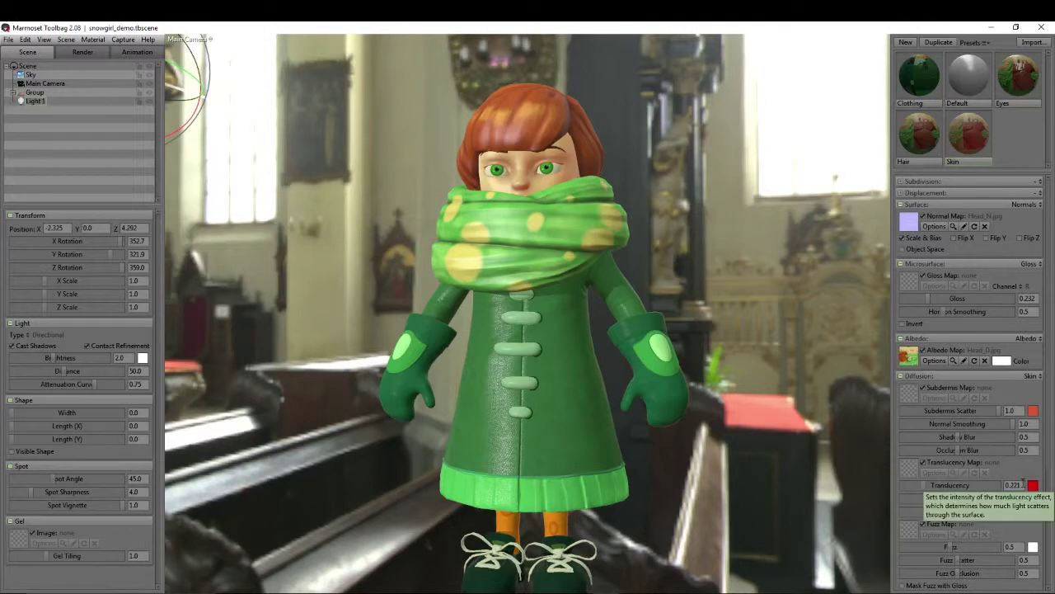
type("15")
key("Return")
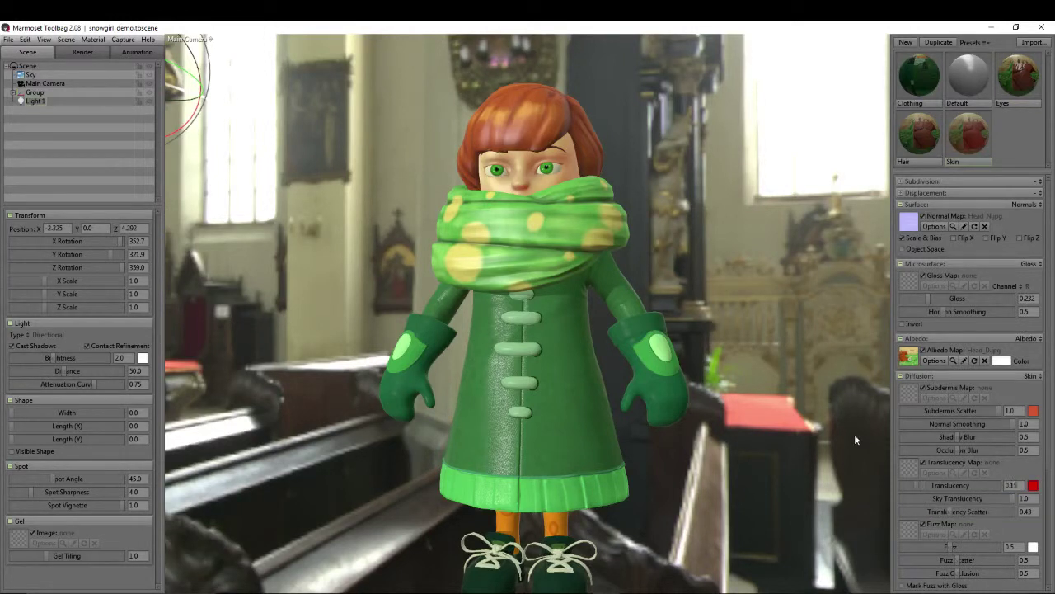
Step: Set the Hair material's gloss to about 0.257 and lower its specular intensity to about 0.025
left_click(1020, 97)
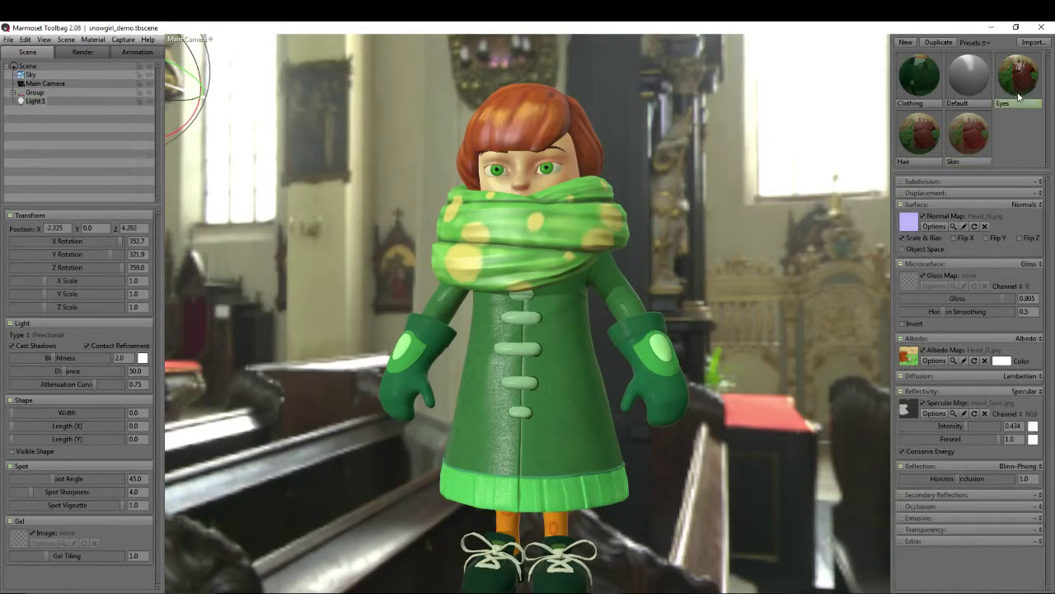
left_click(972, 130)
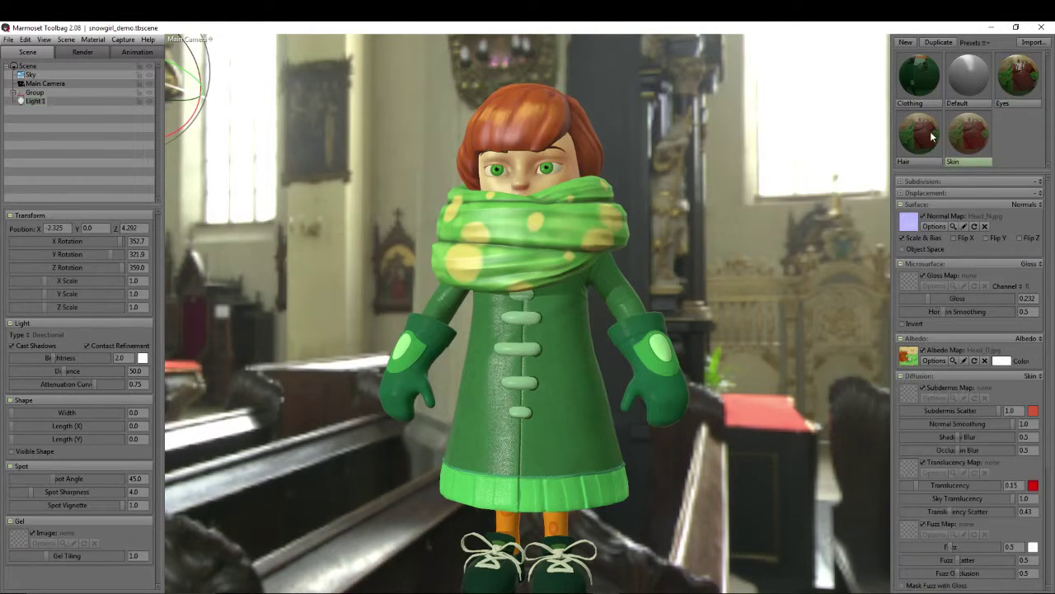
left_click(932, 137)
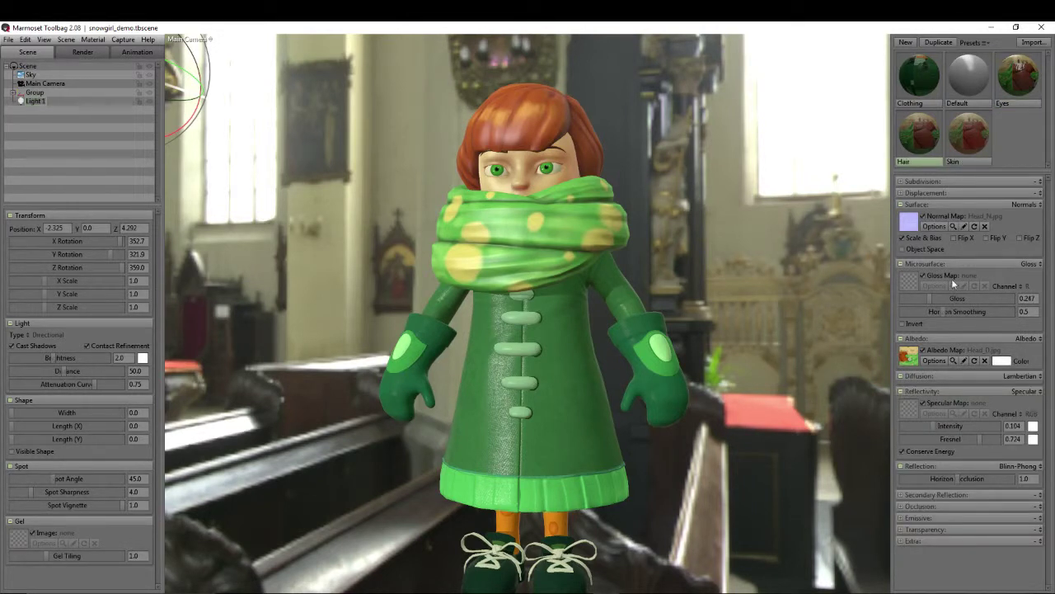
left_click_drag(928, 299, 928, 299)
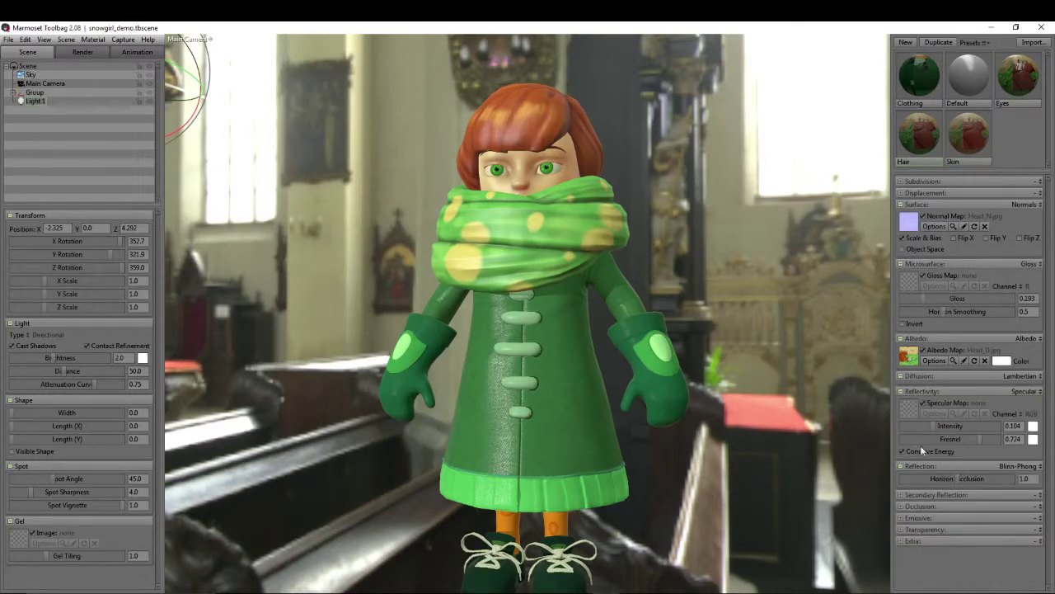
left_click_drag(932, 425, 914, 423)
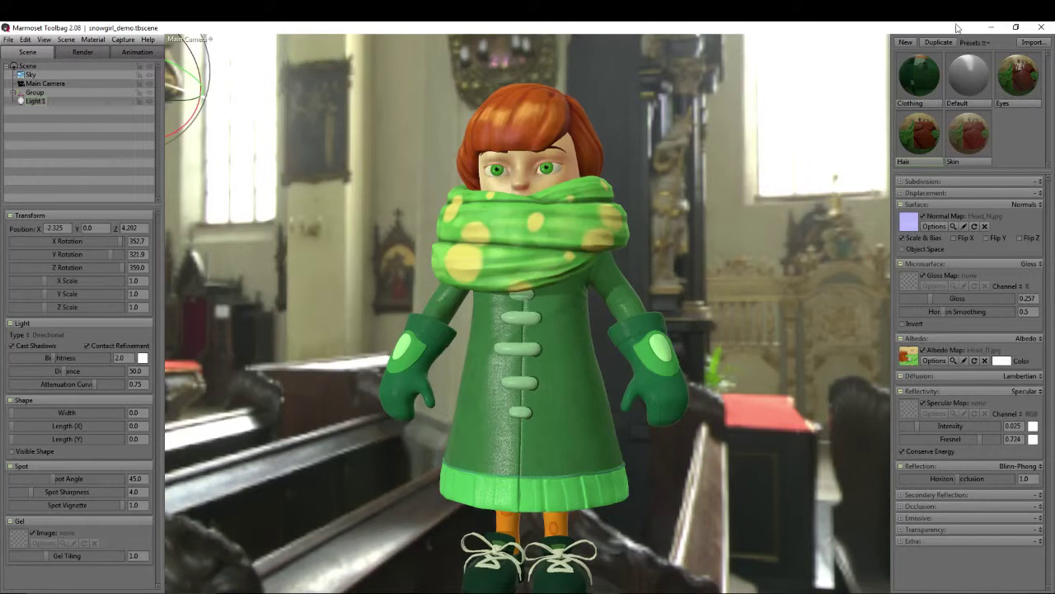
Step: Lower the Clothing material's gloss to about 0.376 and its specular intensity to about 0.419
left_click(920, 83)
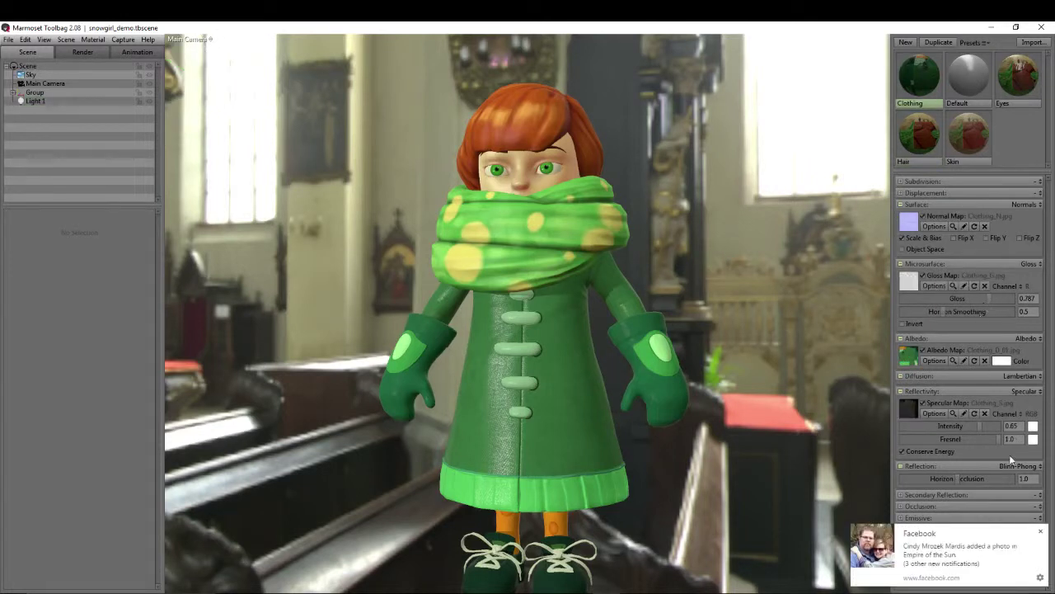
left_click(1041, 533)
left_click_drag(992, 298, 945, 298)
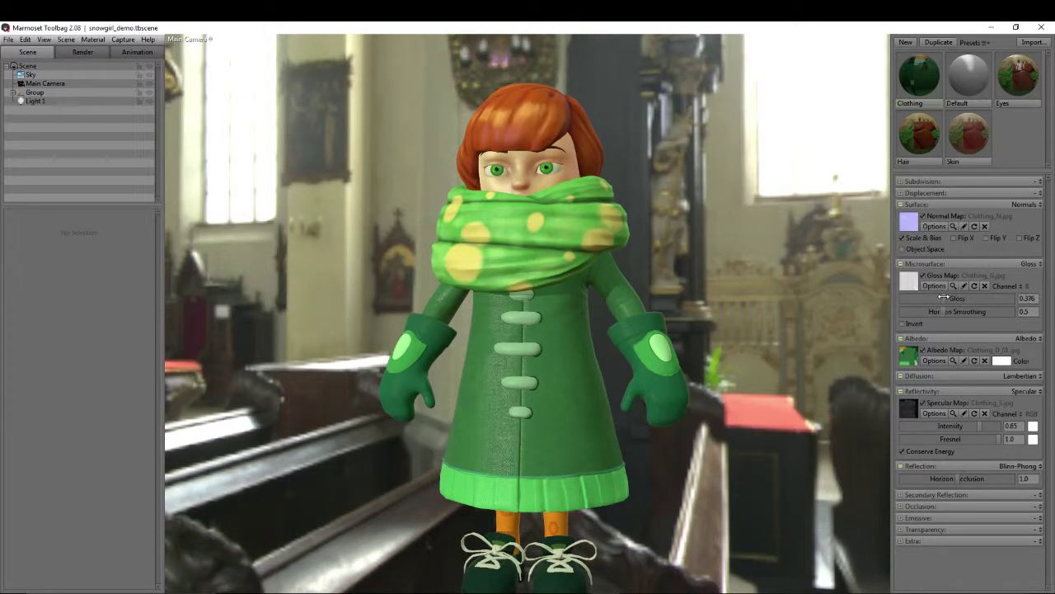
left_click_drag(983, 429, 965, 425)
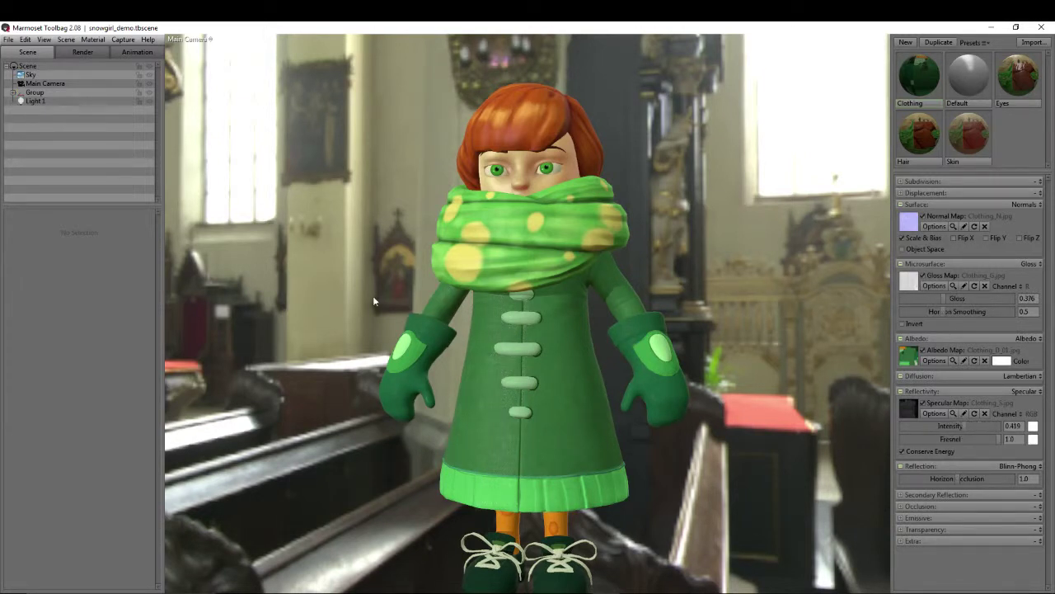
Step: Tilt the directional light to an X rotation of about 347.6 and a Y rotation of 322.0
scroll(373, 295, "down", 5)
left_click(404, 237)
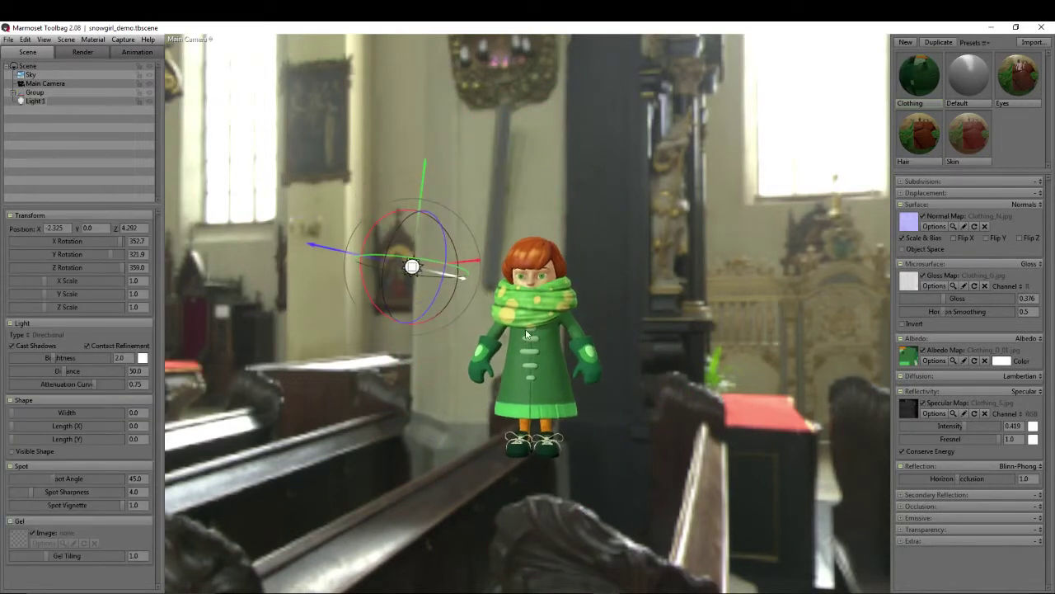
left_click_drag(394, 207, 399, 224)
scroll(542, 272, "up", 3)
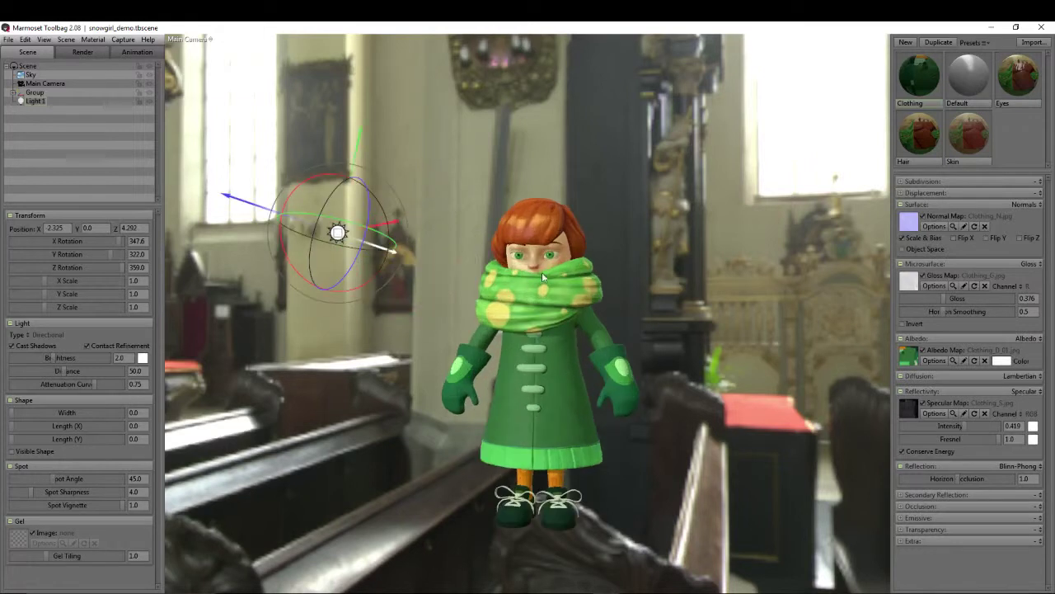
Step: Try different strengths on the Skin material, ending with subdermis scatter about 0.602 and translucency about 0.232
left_click(975, 137)
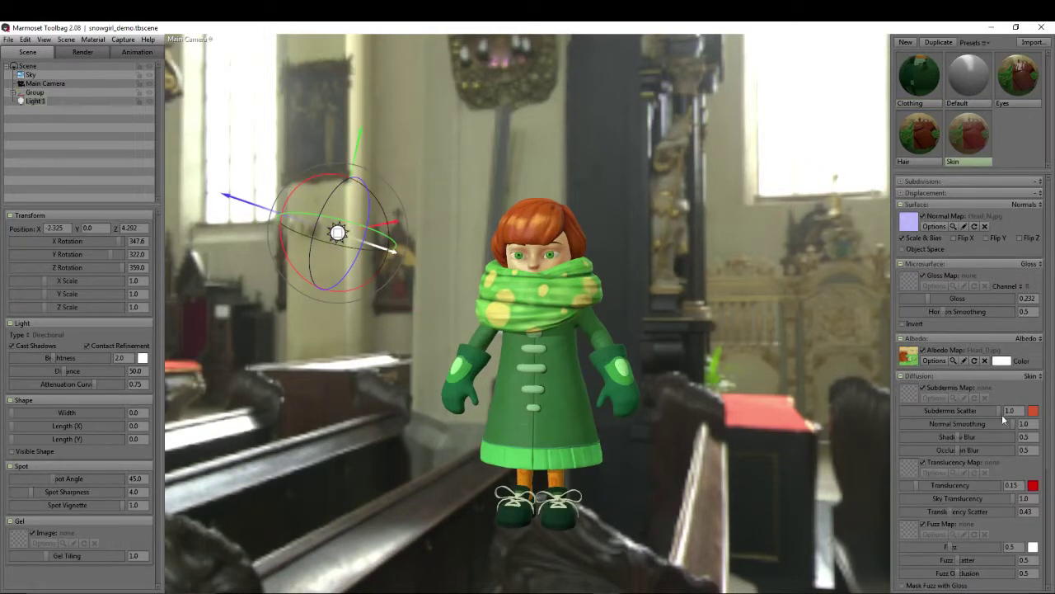
left_click_drag(1002, 415, 975, 414)
left_click_drag(930, 487, 910, 485)
left_click_drag(961, 409, 815, 407)
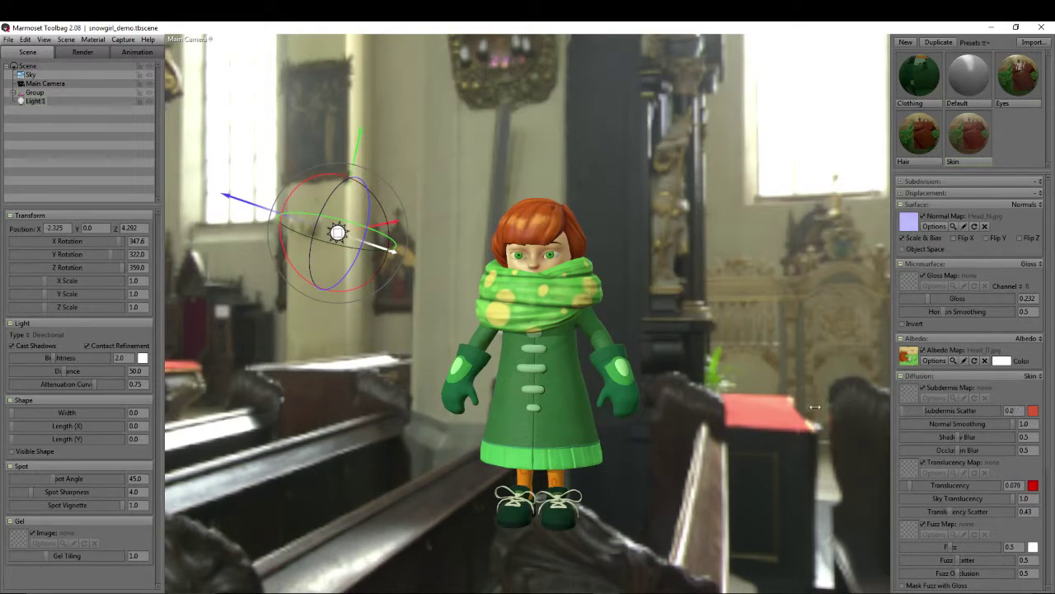
left_click_drag(903, 410, 956, 411)
mouse_move(914, 487)
left_mouse_down()
mouse_move(948, 486)
mouse_move(932, 486)
left_mouse_up()
Step: Change the Skin material's translucency color to the dark brown 682e0b
left_click(1033, 487)
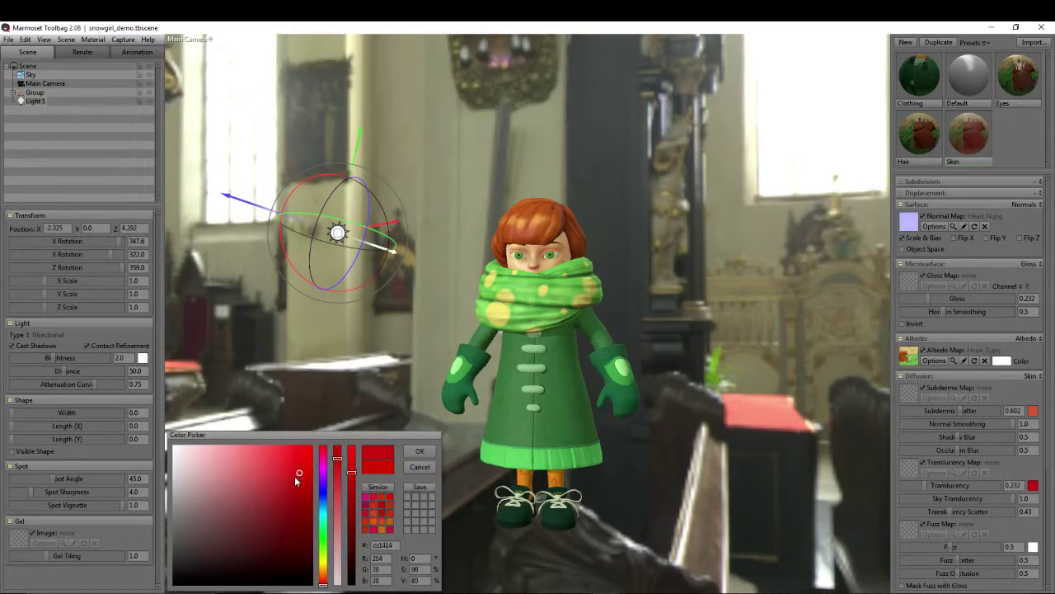
left_click(262, 513)
left_click_drag(323, 581, 323, 575)
mouse_move(261, 516)
left_mouse_down()
mouse_move(289, 513)
mouse_move(302, 534)
left_mouse_up()
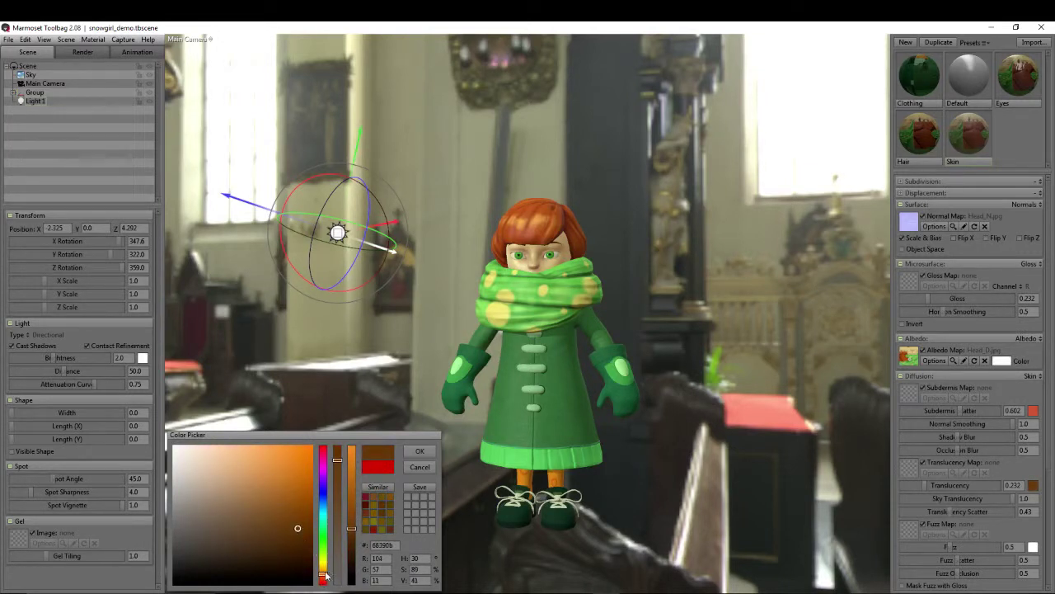
left_click_drag(326, 575, 325, 577)
left_click(434, 451)
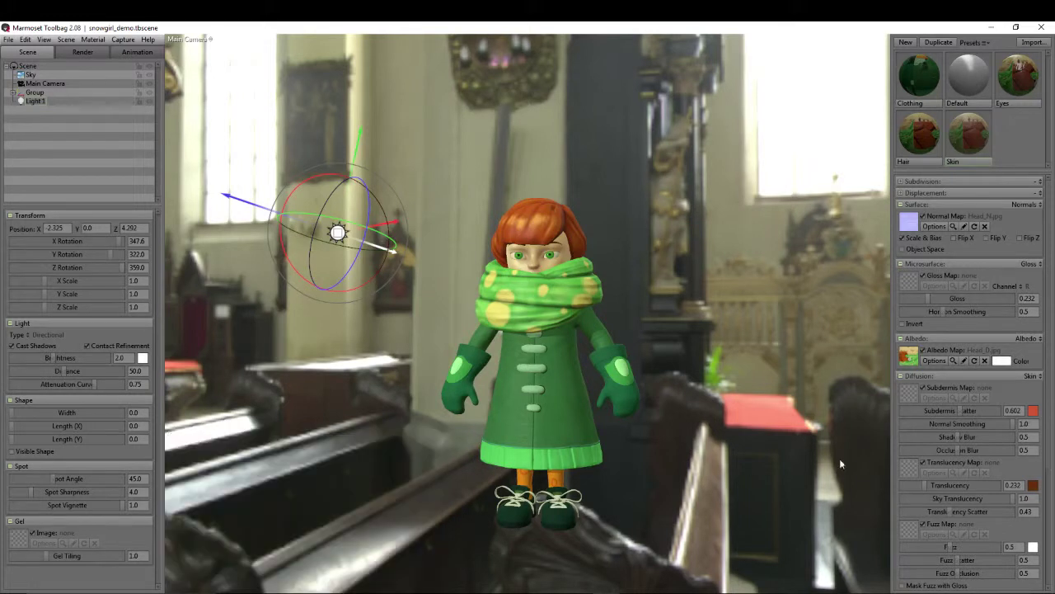
Step: Raise the Skin material's translucency to about 0.59 and change its translucency color to the dark red 862711
left_click_drag(928, 488, 960, 486)
left_click(1033, 485)
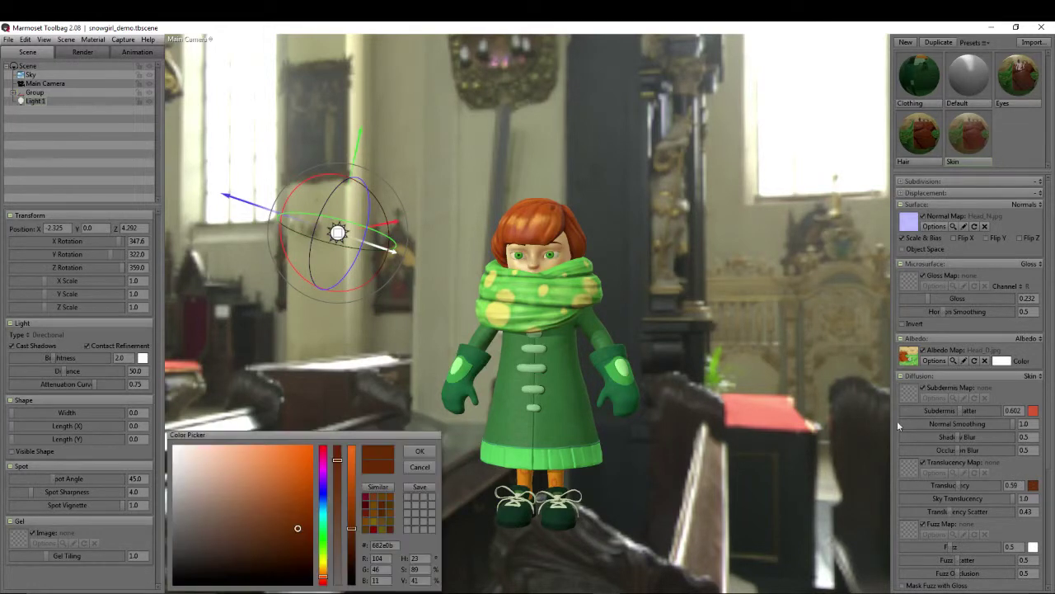
mouse_move(302, 527)
left_mouse_down()
mouse_move(292, 489)
mouse_move(287, 524)
mouse_move(283, 509)
mouse_move(300, 523)
left_mouse_up()
left_click_drag(324, 580, 324, 585)
left_click_drag(295, 522, 295, 510)
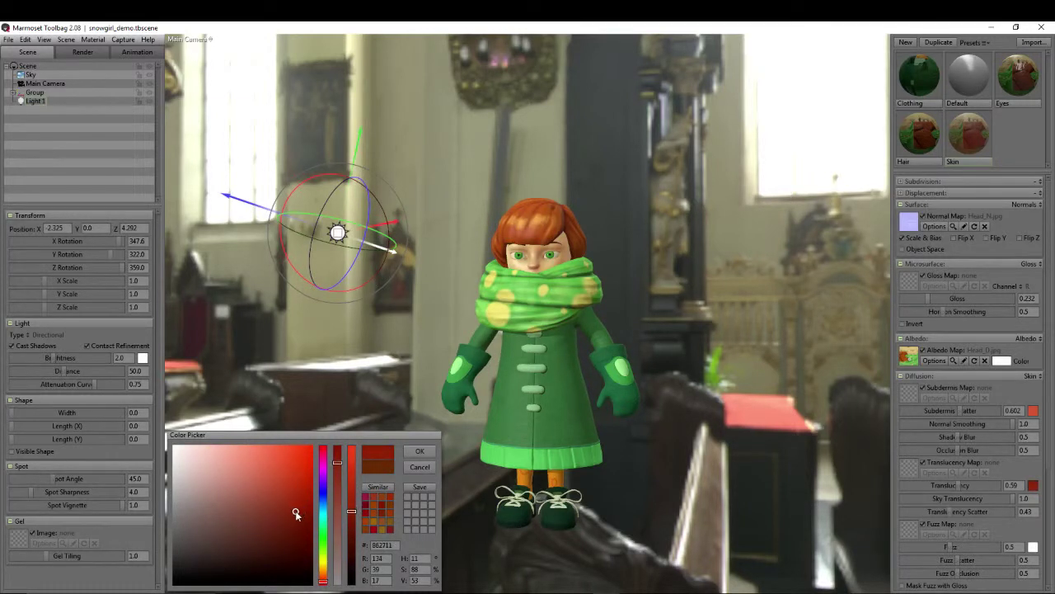
left_click(420, 451)
Step: Set the Skin material's translucency to about 0.346, subdermis scatter to 1.0 and fuzz to about 0.607
mouse_move(957, 482)
left_mouse_down()
mouse_move(922, 484)
mouse_move(941, 479)
left_mouse_up()
left_click_drag(959, 409, 1003, 413)
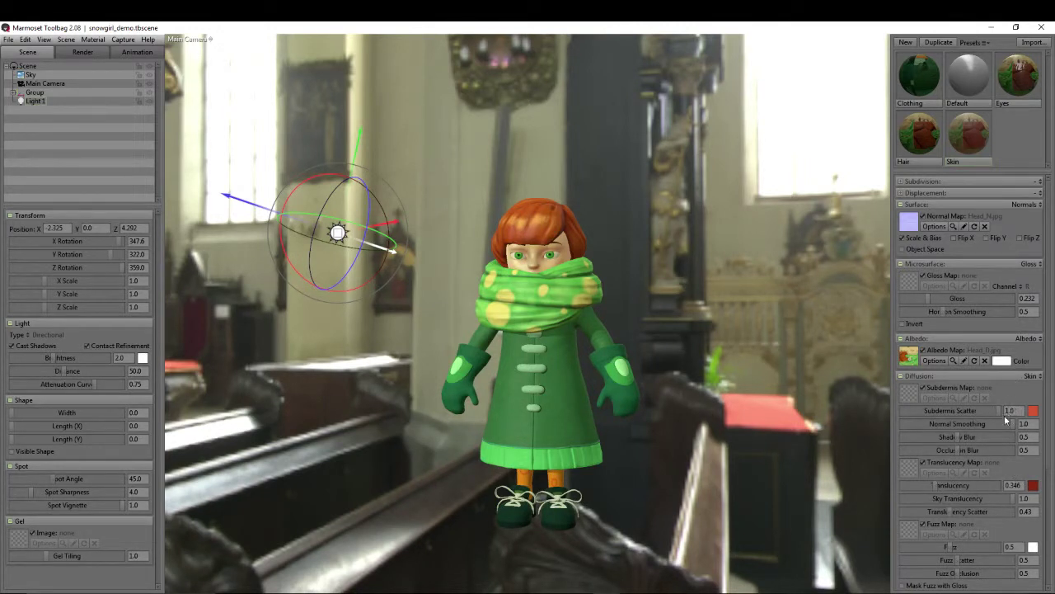
mouse_move(959, 550)
left_mouse_down()
mouse_move(938, 547)
mouse_move(972, 548)
mouse_move(962, 549)
left_mouse_up()
left_click_drag(508, 162, 472, 182, "shift")
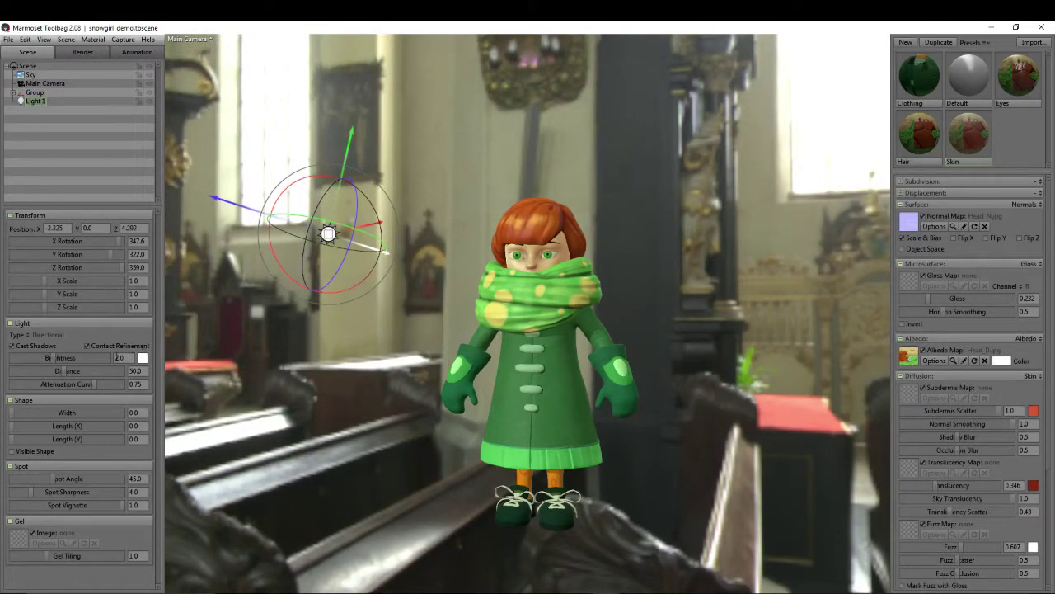
Step: Set the existing directional light's brightness to 1.2 and add a second light to the scene
left_click(120, 358)
type("1.2")
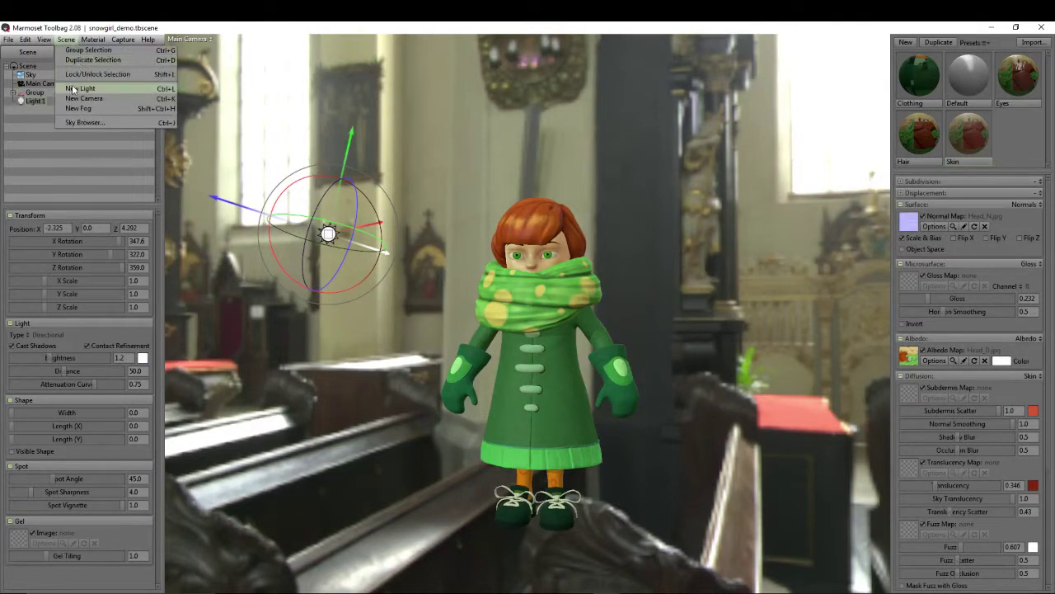
left_click(80, 88)
left_click_drag(594, 446, 593, 247)
left_click_drag(569, 204, 581, 213)
key("ctrl+z")
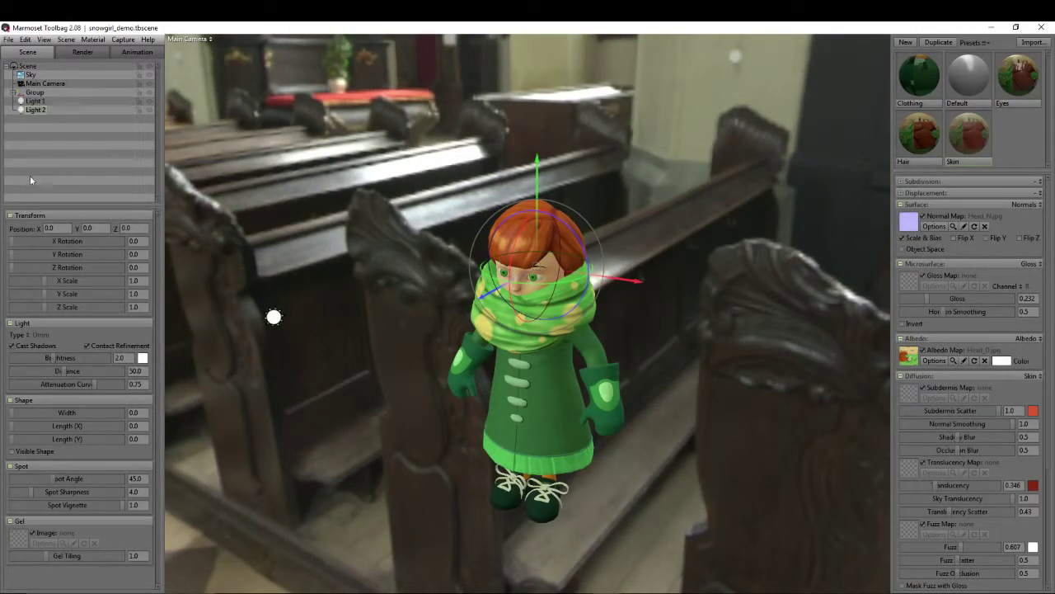
Step: Make the new light directional, turn it about 180.9° around Y and place it behind the girl at about X -2.336, Z -1.439
left_click(40, 335)
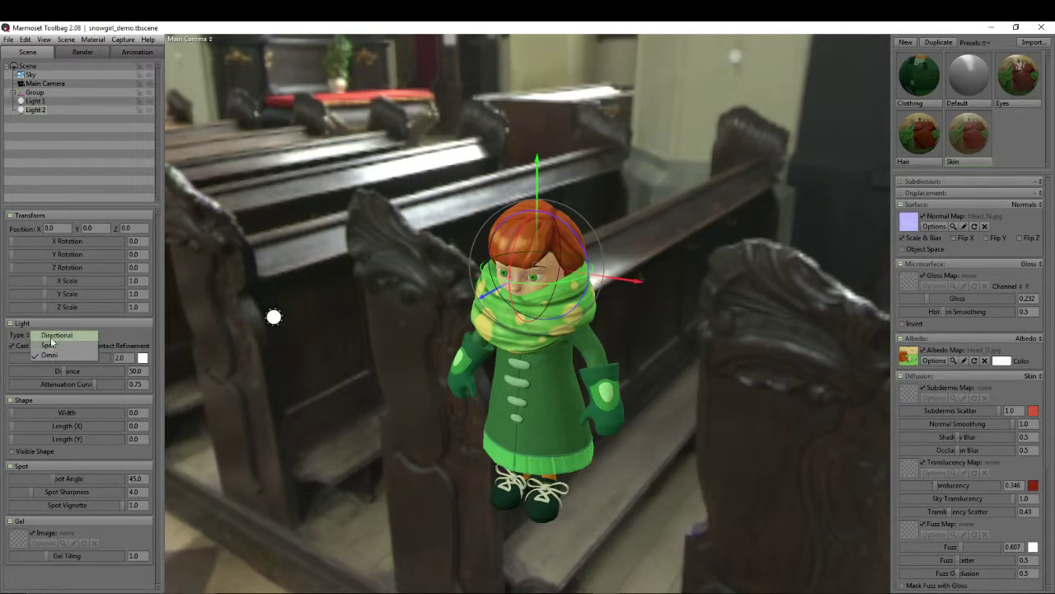
left_click(50, 336)
left_click_drag(602, 241, 650, 205)
left_click_drag(734, 221, 288, 238)
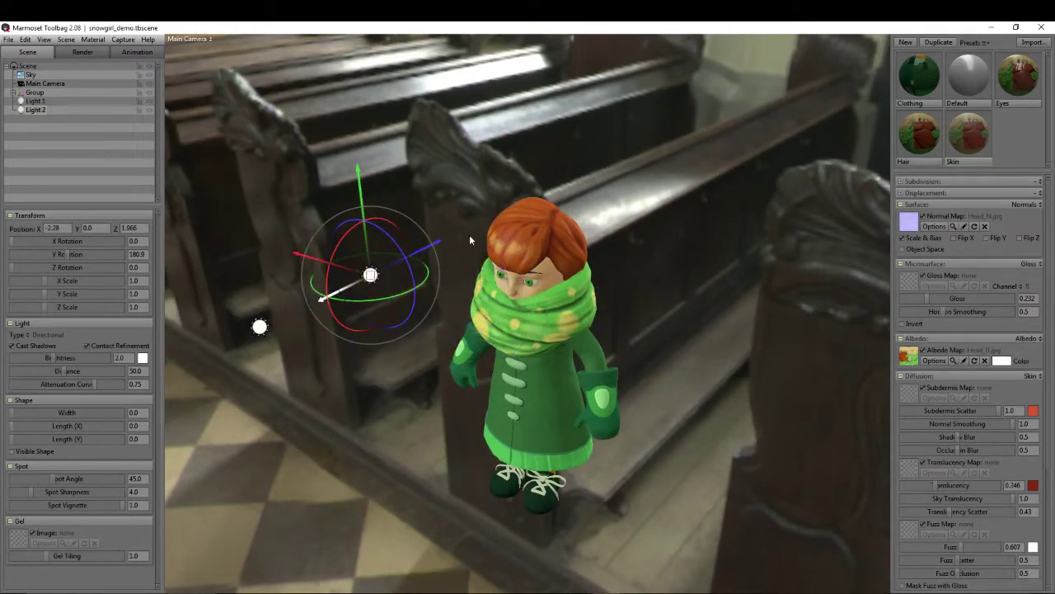
left_click_drag(430, 244, 412, 264)
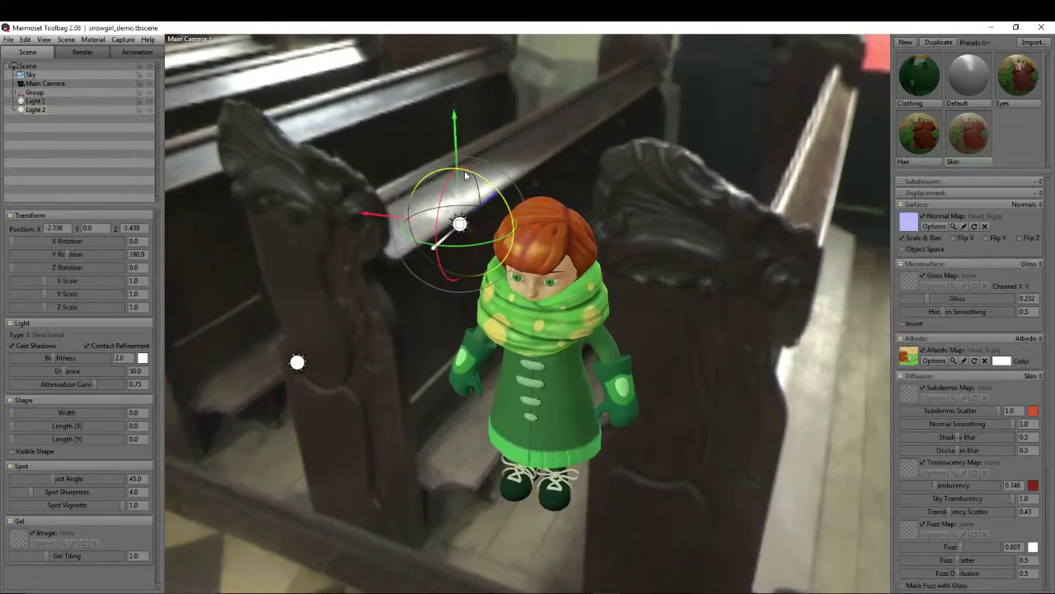
Step: Try a brightness of about 77.02 on the second light and turn it to a Y rotation of about 166
left_click_drag(466, 176, 493, 187)
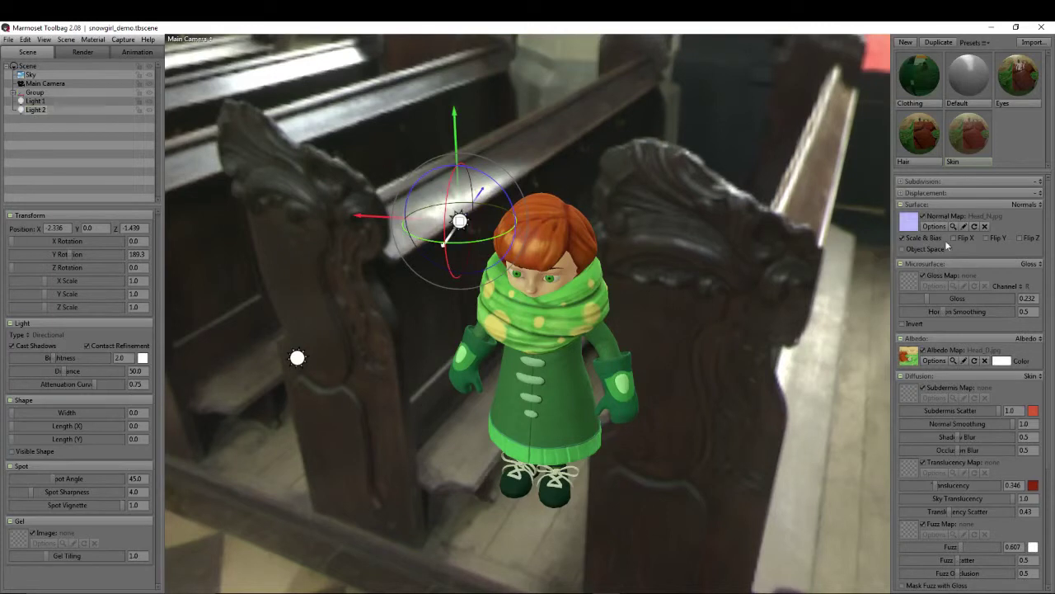
left_click_drag(45, 359, 99, 360)
left_click_drag(236, 318, 354, 309)
mouse_move(468, 241)
left_mouse_down()
mouse_move(482, 241)
mouse_move(468, 242)
left_mouse_up()
left_click_drag(528, 281, 501, 298)
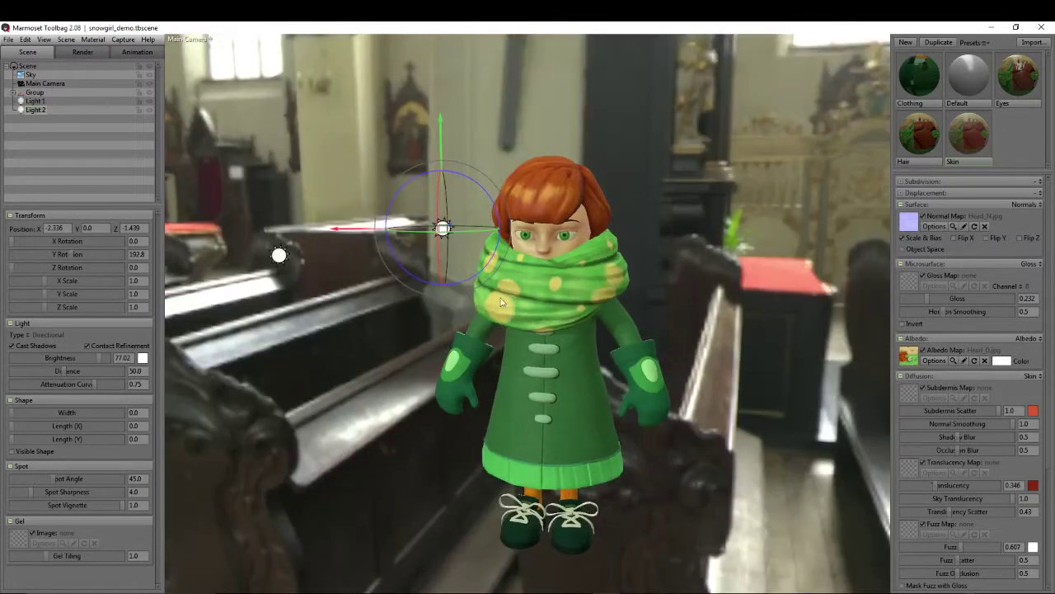
left_click_drag(455, 236, 466, 308)
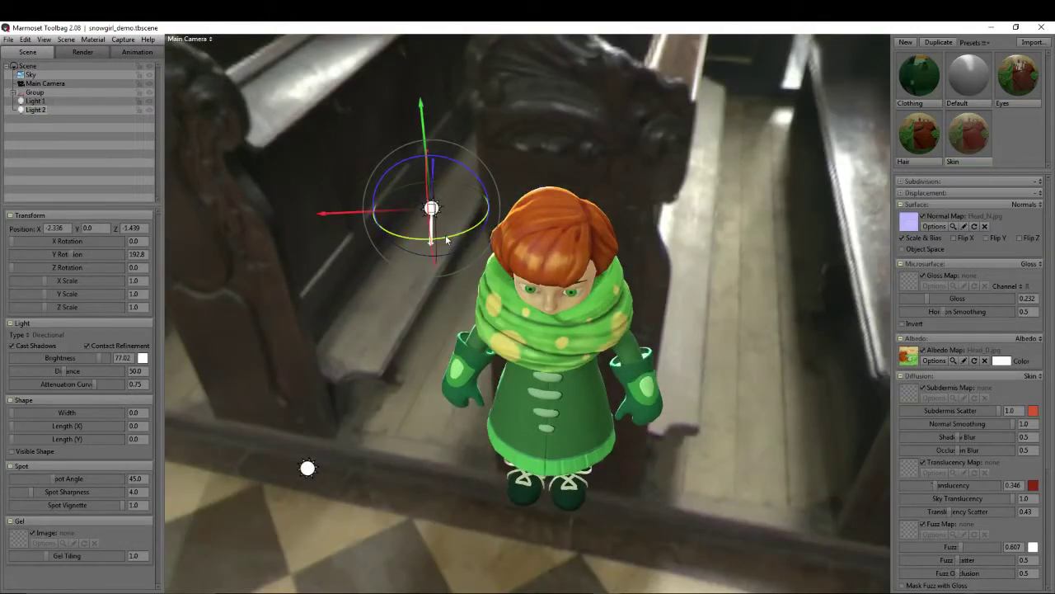
left_click_drag(449, 235, 513, 283)
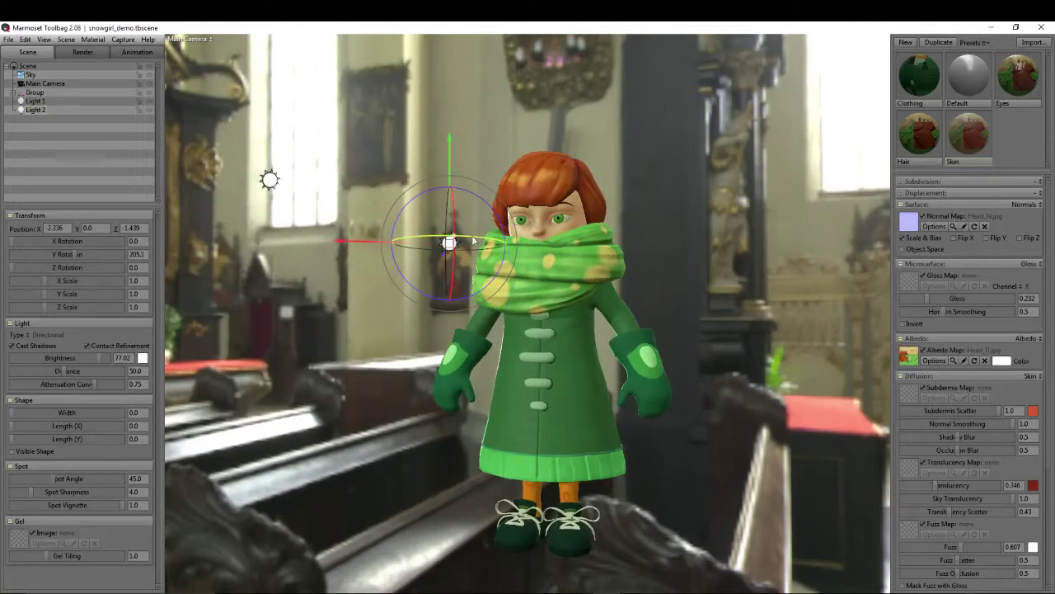
left_click_drag(479, 241, 417, 238)
Step: Set the second light's brightness to 8 and turn it to about 157.9 in Y rotation and 355.2 in X rotation
left_click(123, 358)
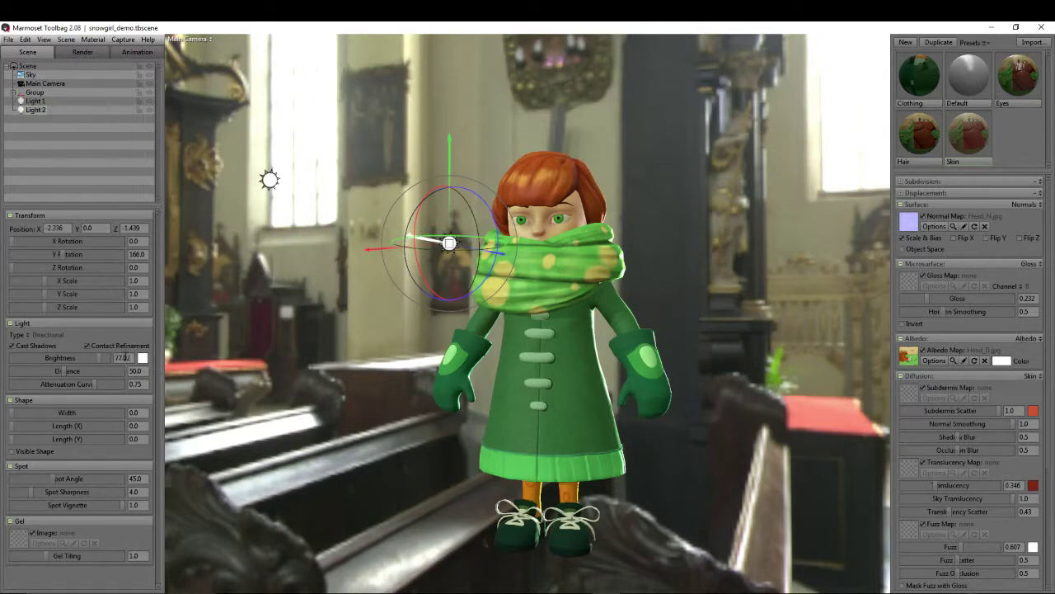
type("8")
key("Return")
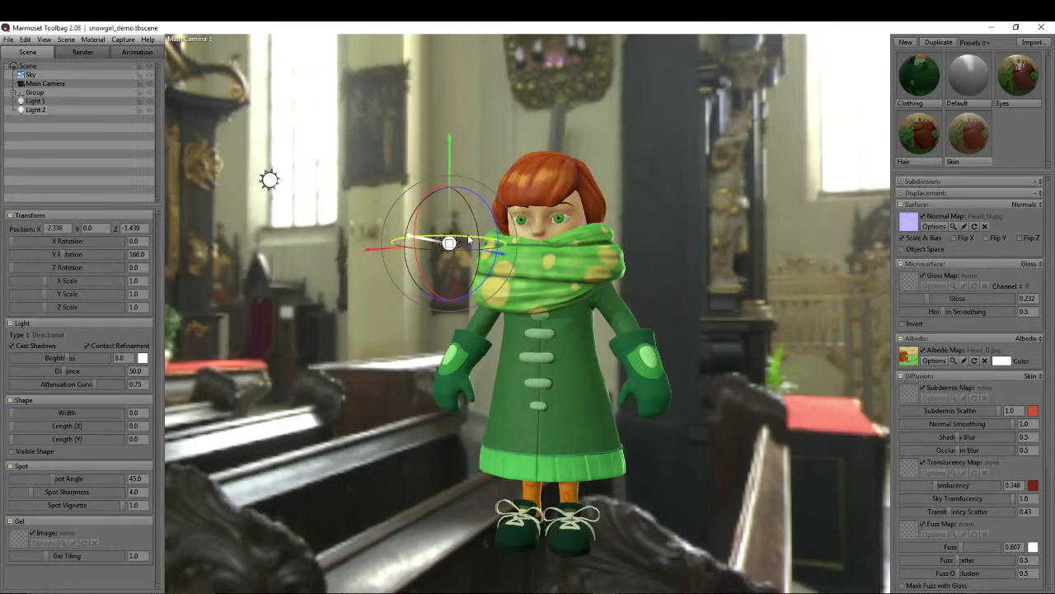
left_click_drag(471, 240, 451, 239)
middle_click_drag(462, 241, 615, 246)
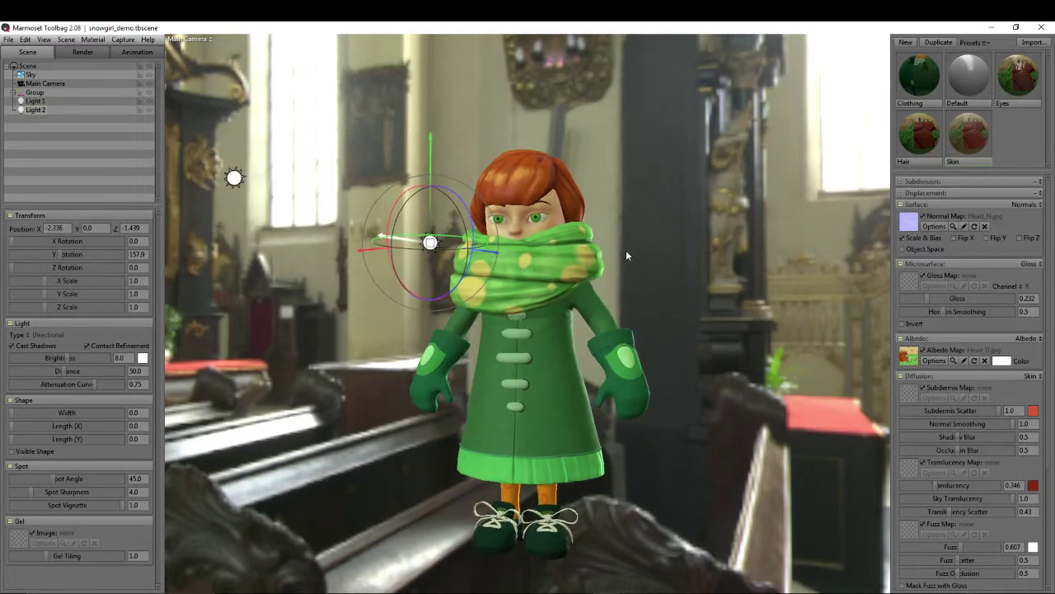
scroll(626, 250, "up", 2)
left_click_drag(406, 190, 393, 191)
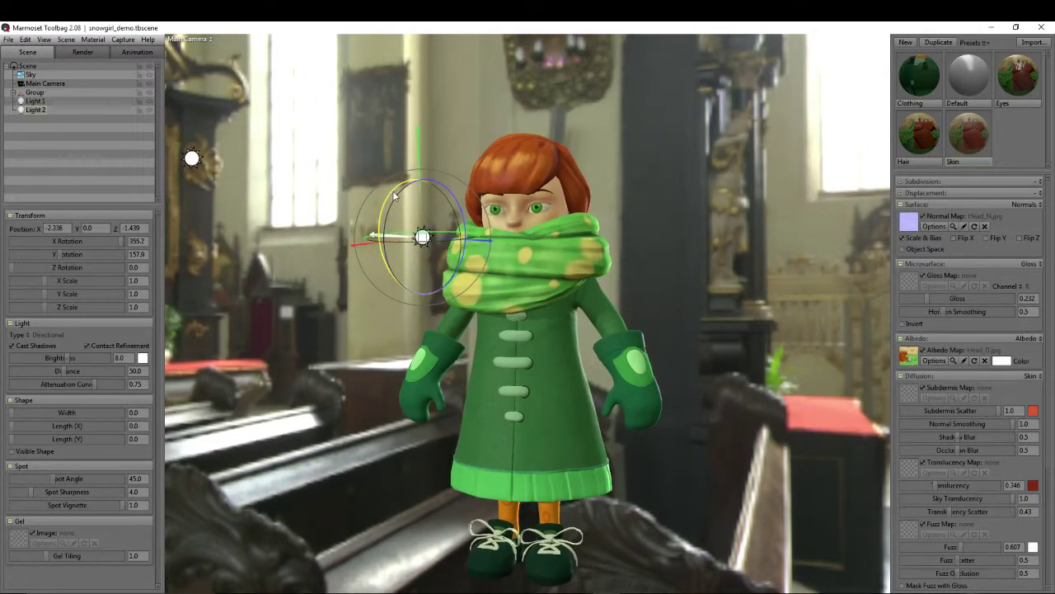
Step: Set the sky's backdrop brightness to 0 and raise its light brightness to about 0.634
left_click(30, 75)
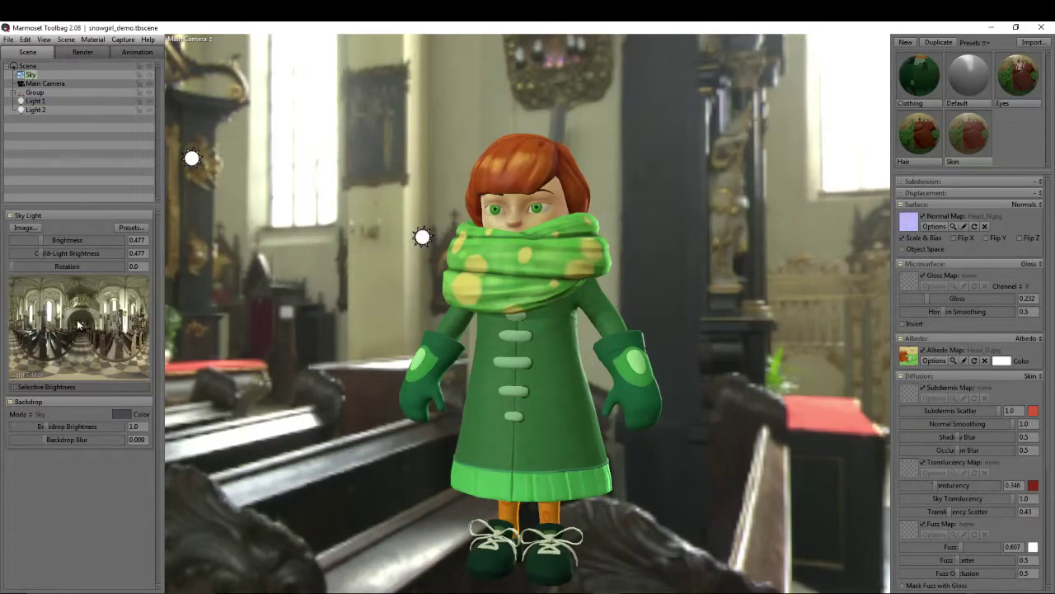
left_click(31, 415)
left_click(37, 424)
left_click_drag(43, 426, 14, 426)
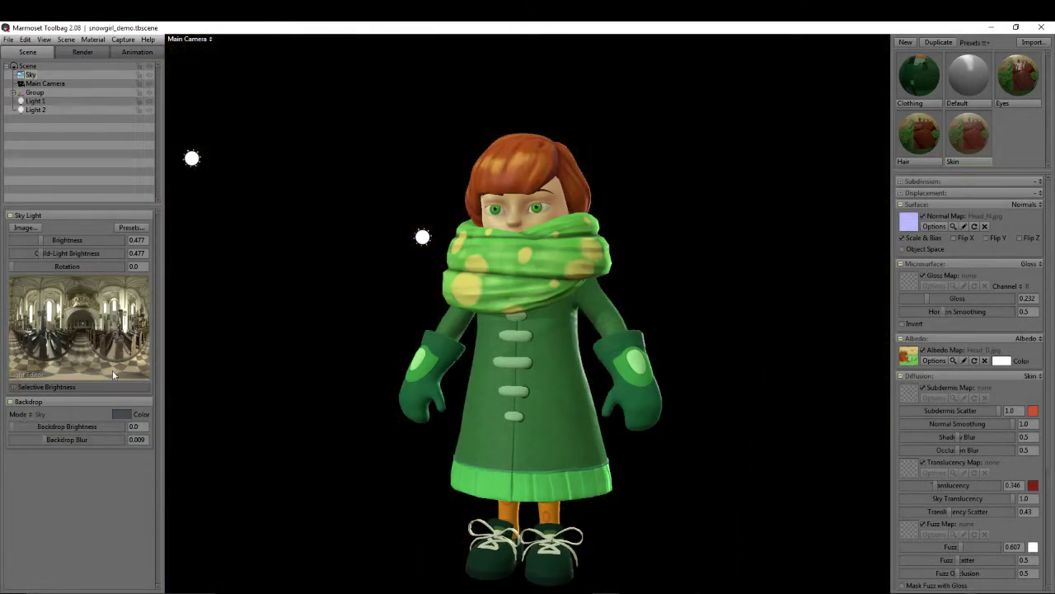
middle_click_drag(651, 356, 623, 324)
scroll(622, 324, "up", 2)
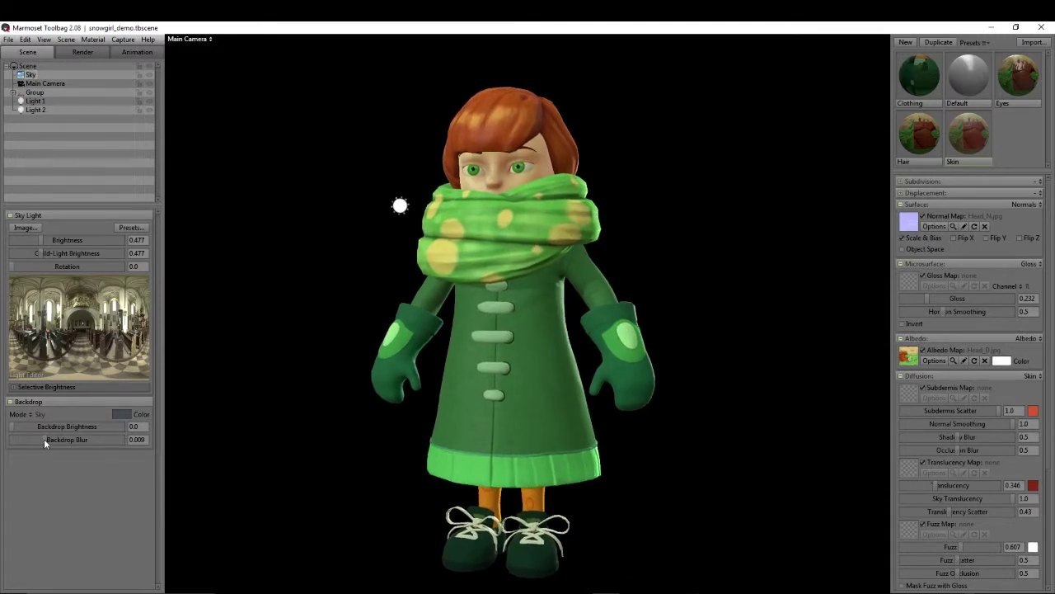
mouse_move(45, 237)
left_mouse_down()
mouse_move(66, 237)
mouse_move(42, 239)
left_mouse_up()
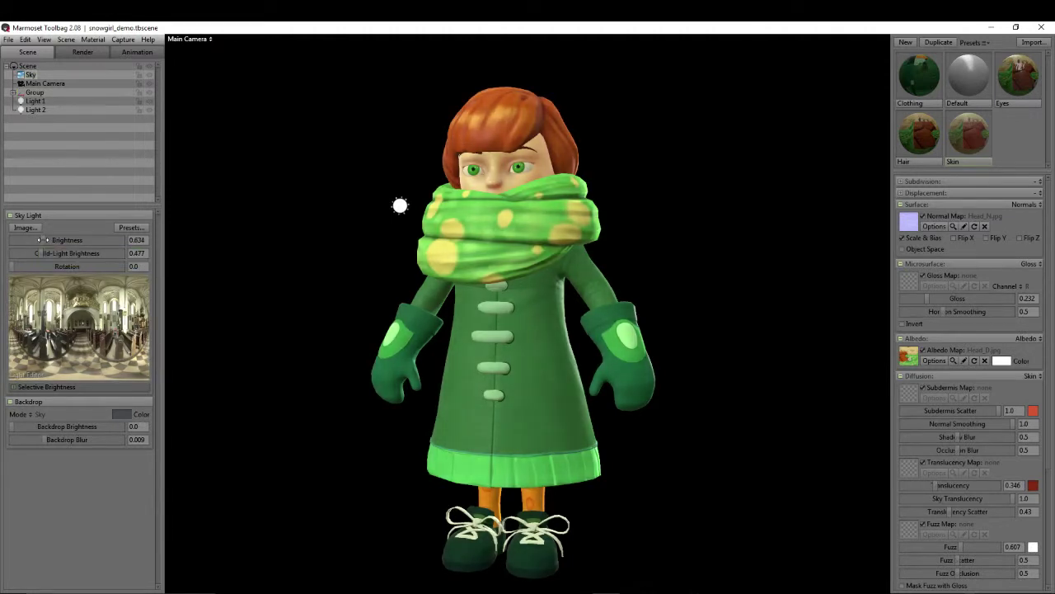
middle_click_drag(321, 283, 301, 272)
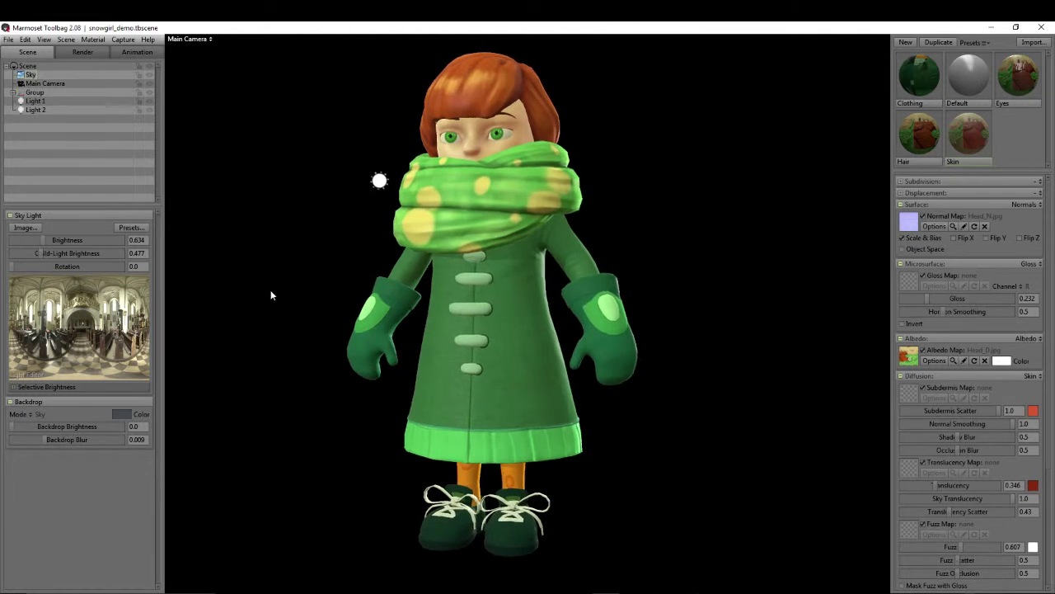
Step: Enable local reflections, high-res shadows and front-face shadows in the render lighting settings
left_click(83, 53)
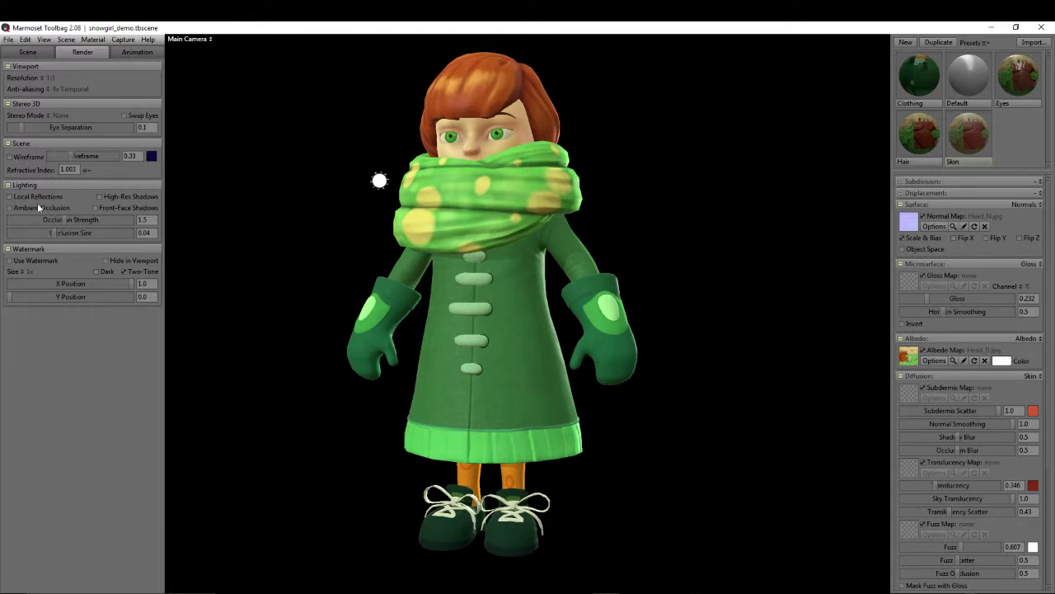
left_click(10, 197)
left_click(95, 208)
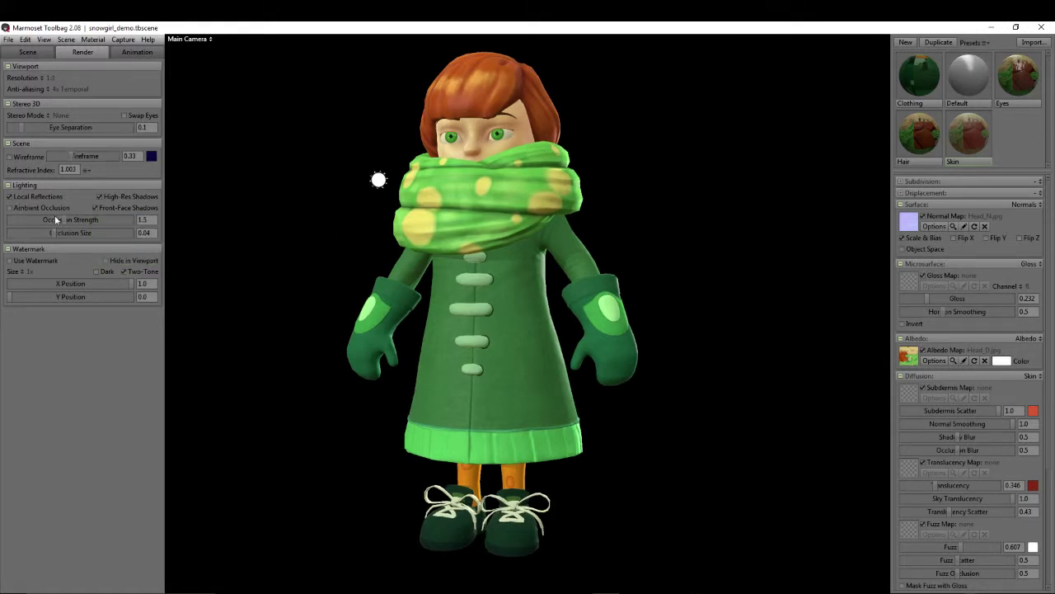
middle_click_drag(360, 234, 401, 247)
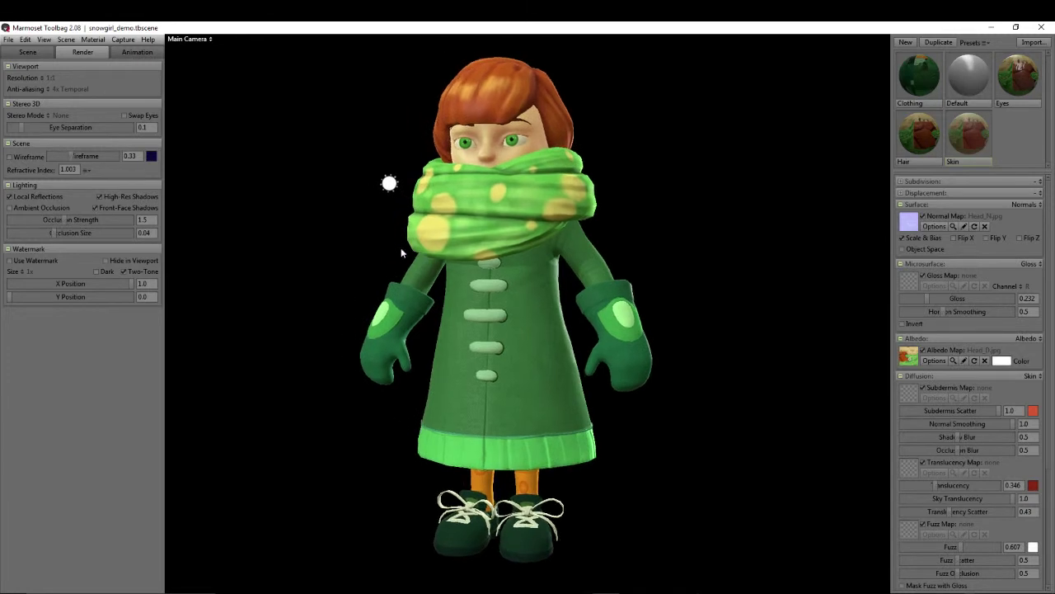
Step: Enable ambient occlusion, raise its strength to about 3.287 and increase the occlusion size
left_click(11, 209)
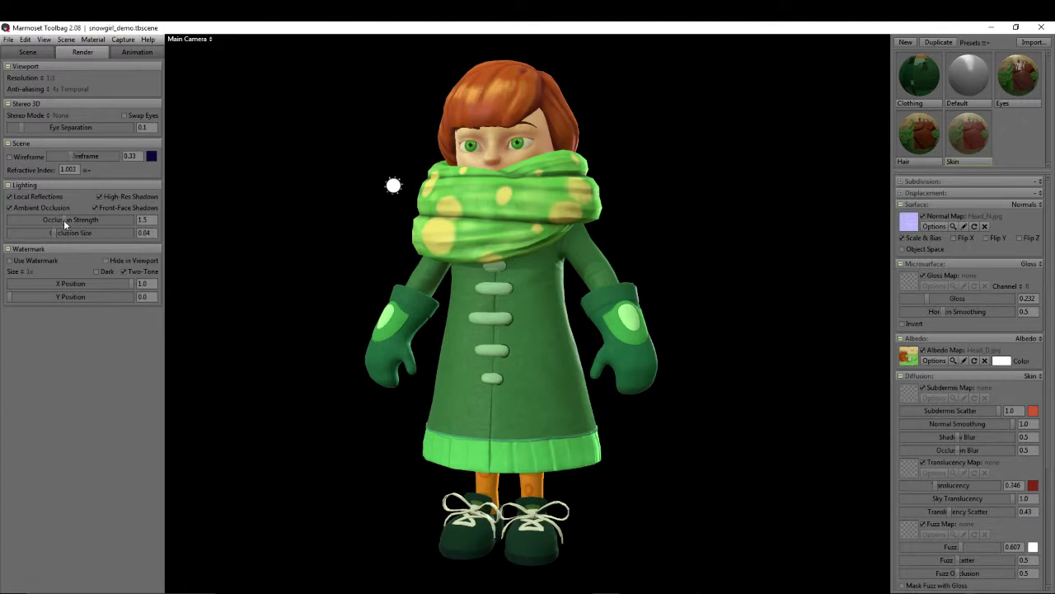
mouse_move(64, 219)
left_mouse_down()
mouse_move(120, 221)
mouse_move(76, 220)
left_mouse_up()
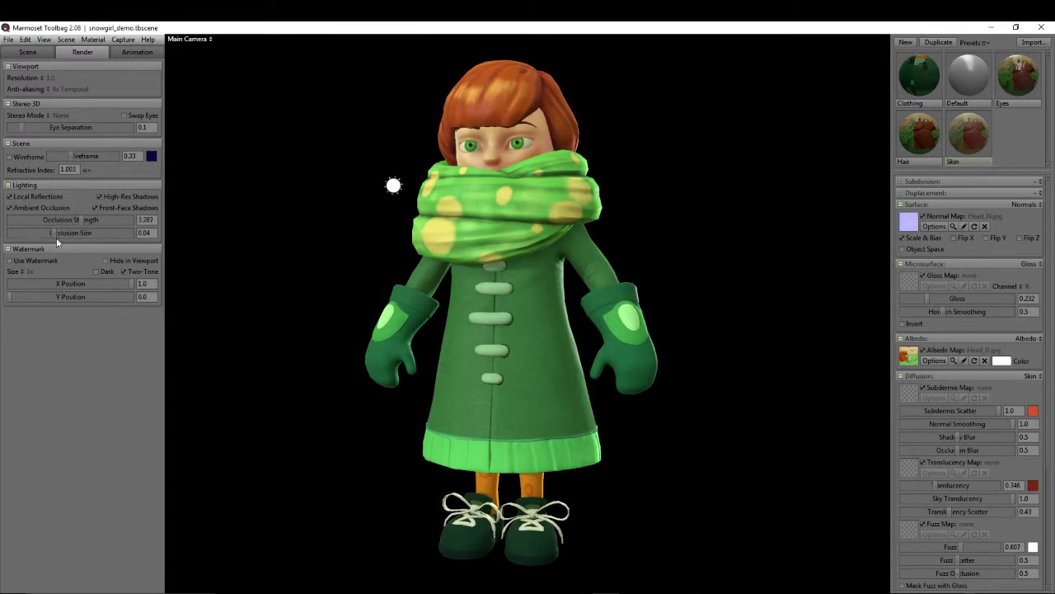
mouse_move(54, 233)
left_mouse_down()
mouse_move(107, 232)
mouse_move(72, 232)
left_mouse_up()
Step: Try depth of field on the main camera with a focus distance of about 8.318, and switch the effect off again
left_click(29, 54)
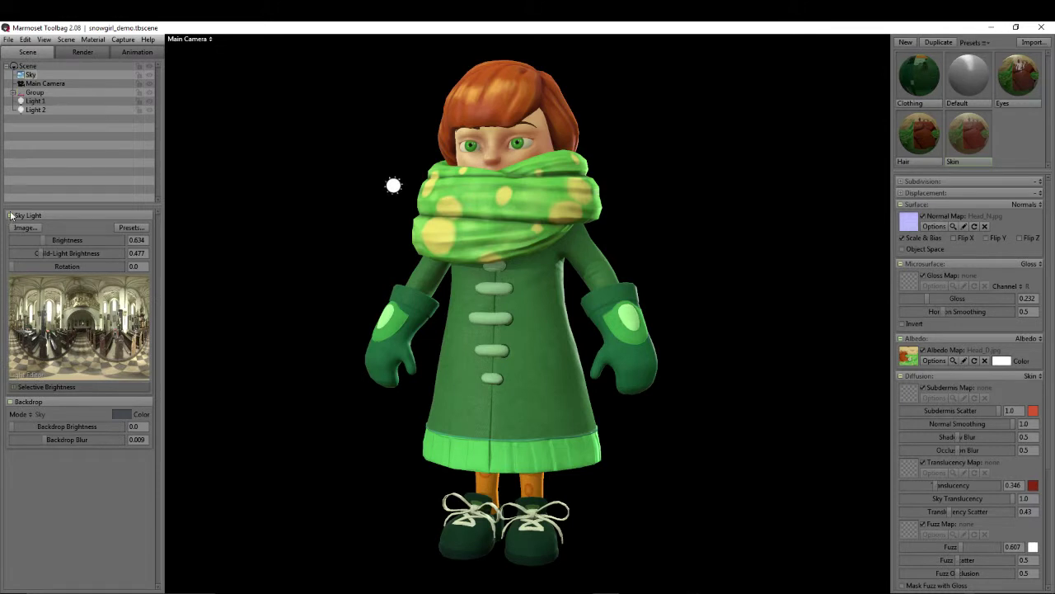
left_click(11, 216)
left_click(11, 215)
left_click(41, 84)
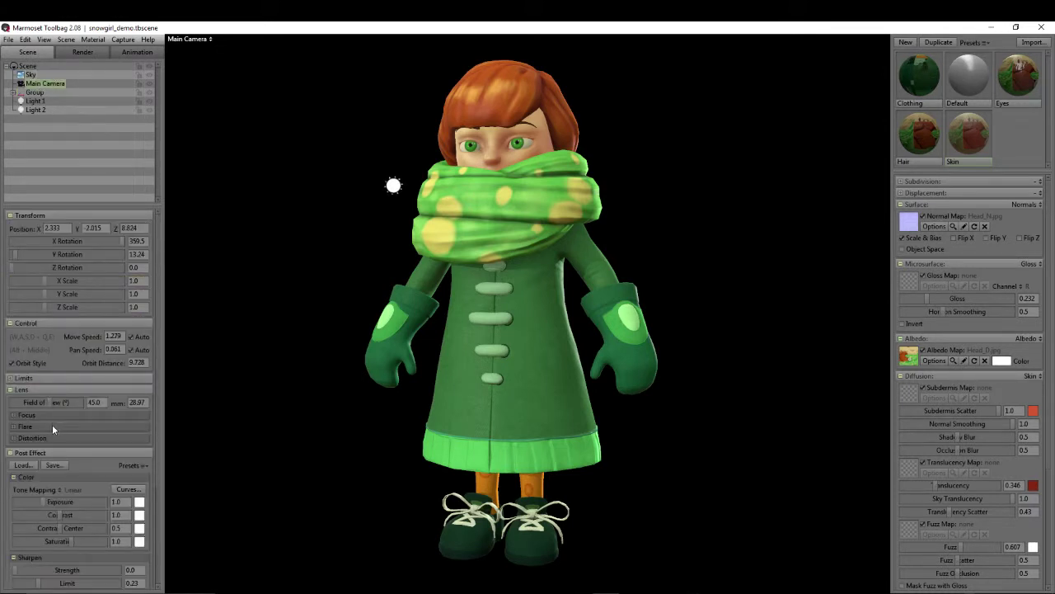
scroll(52, 427, "down", 1)
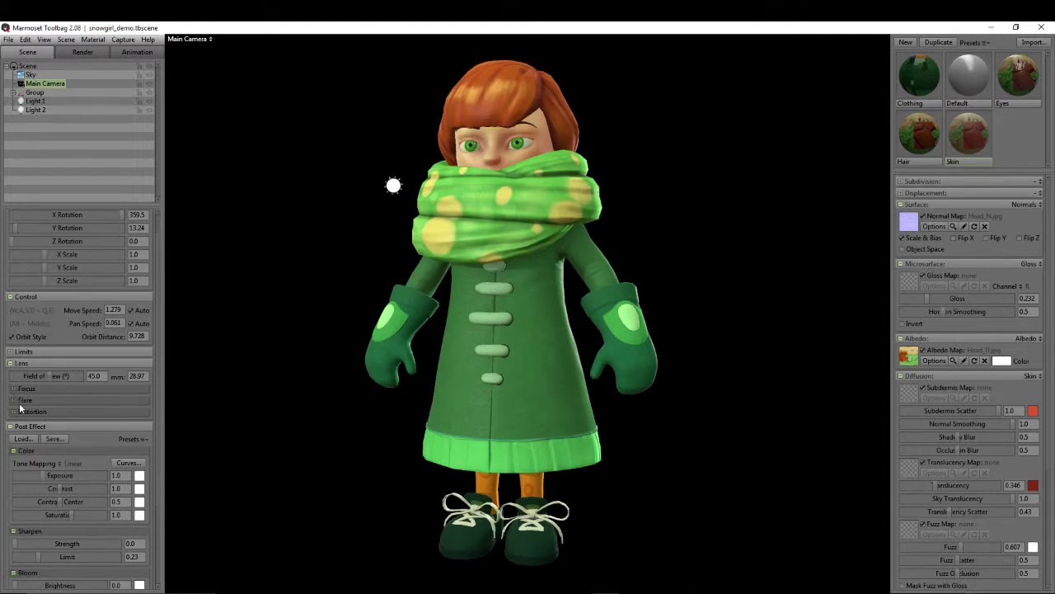
left_click(33, 390)
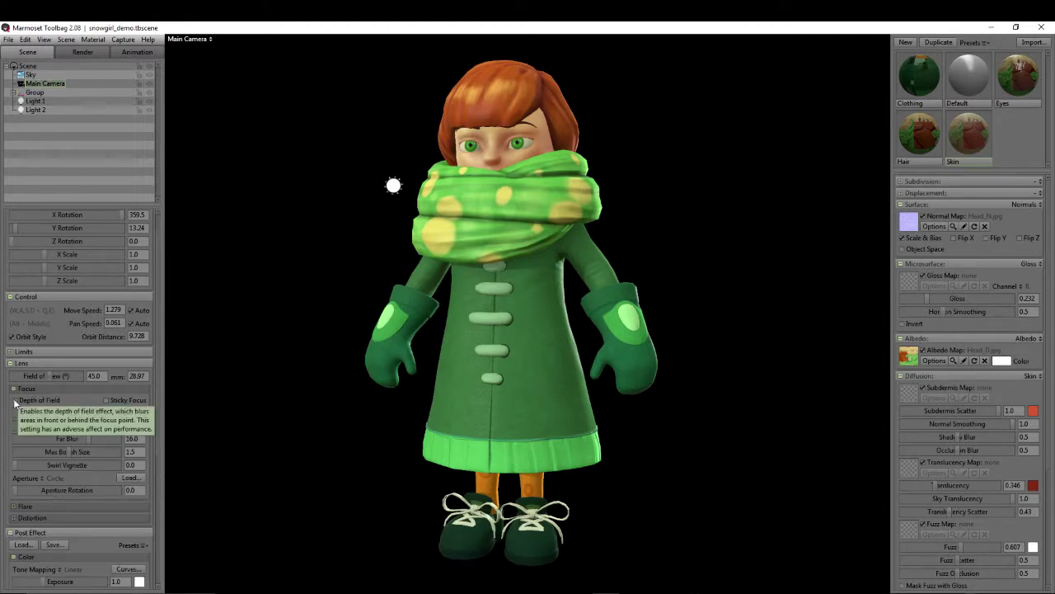
left_click(14, 400)
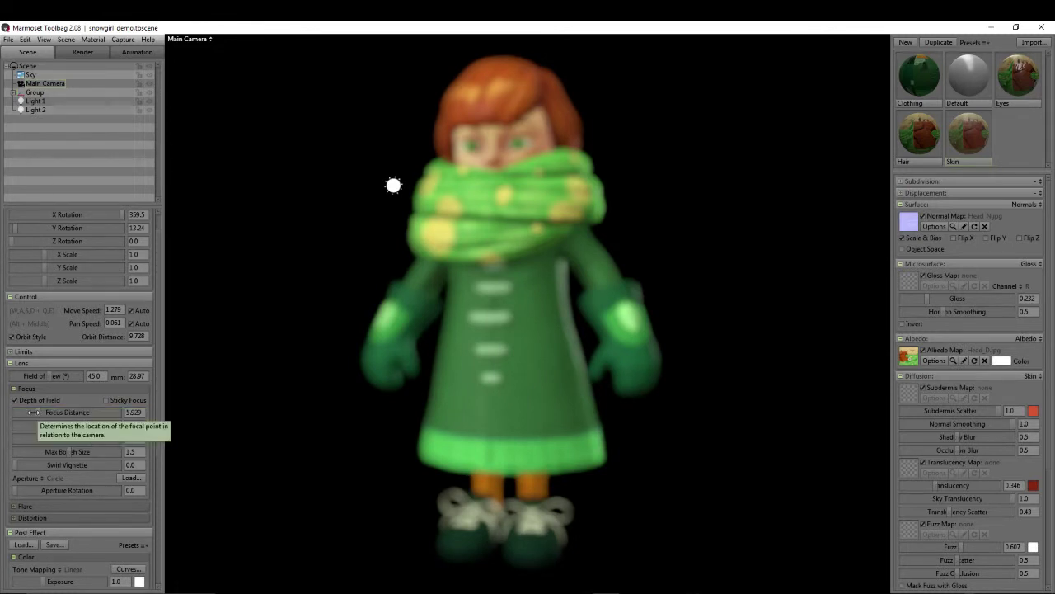
left_click_drag(36, 411, 39, 409)
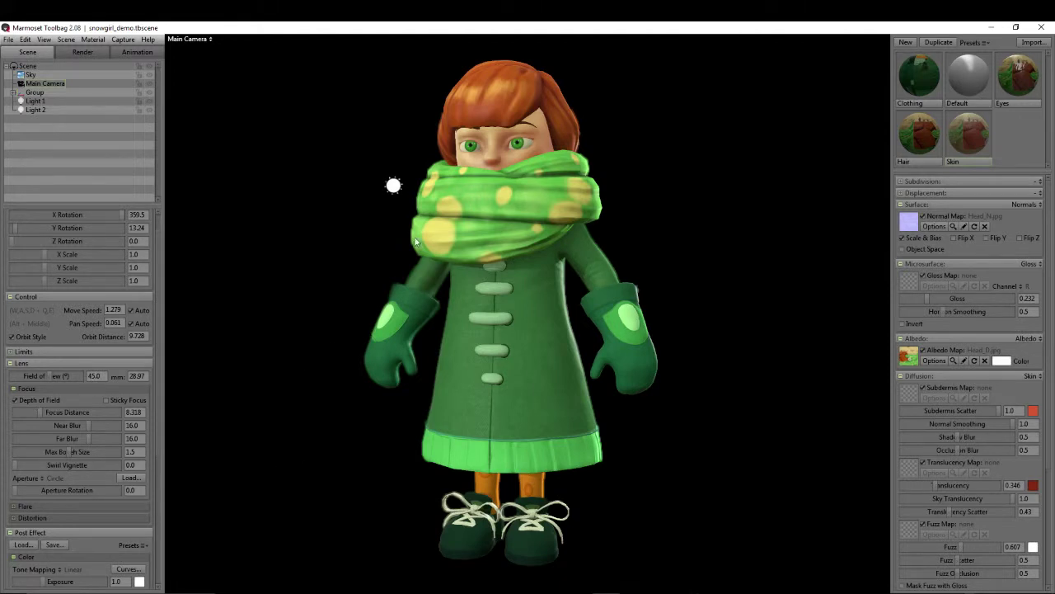
left_click_drag(558, 288, 547, 288)
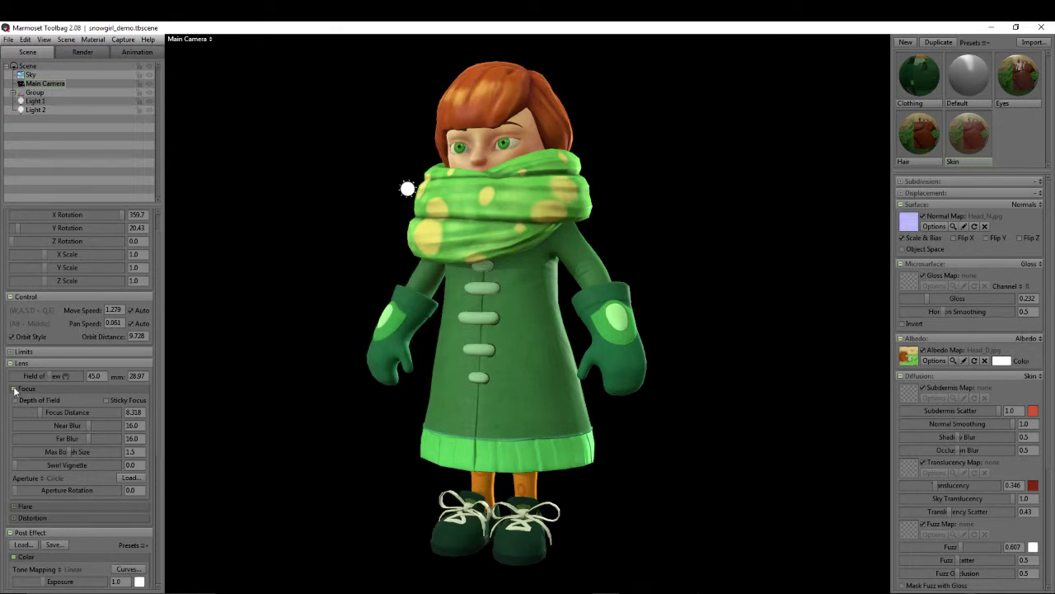
left_click(58, 390)
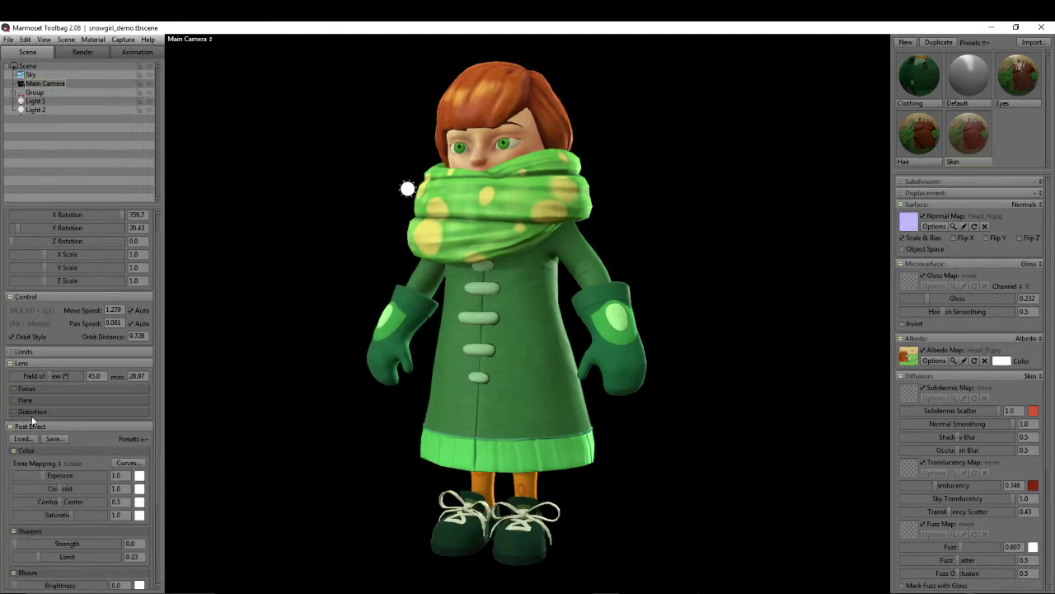
Step: Try the Burnt, BW High Contrast and BW Low Contrast post effect presets on the main camera
left_click_drag(422, 353, 429, 351)
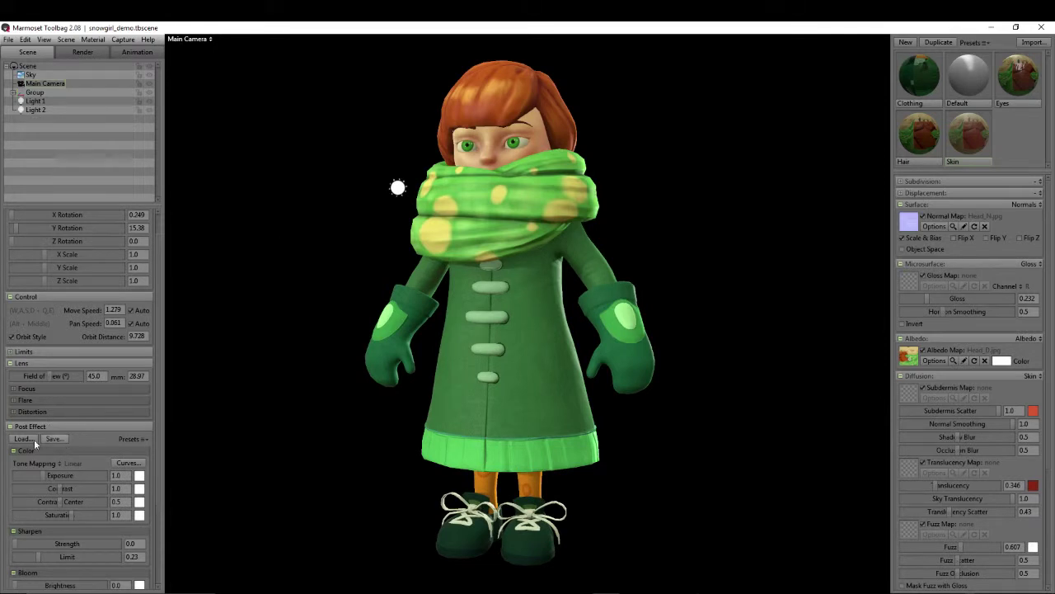
left_click(144, 439)
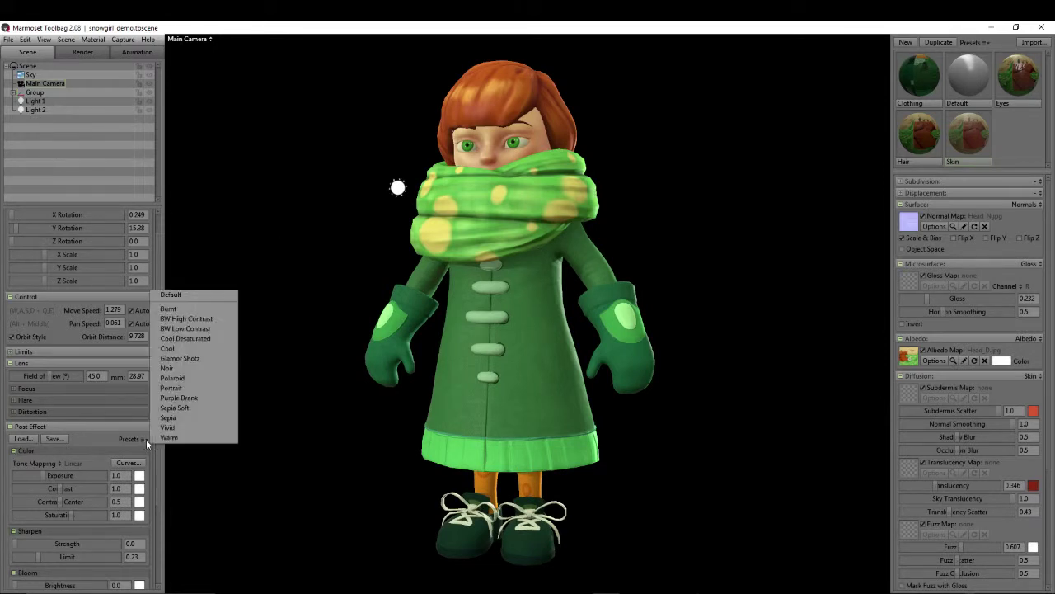
left_click(168, 308)
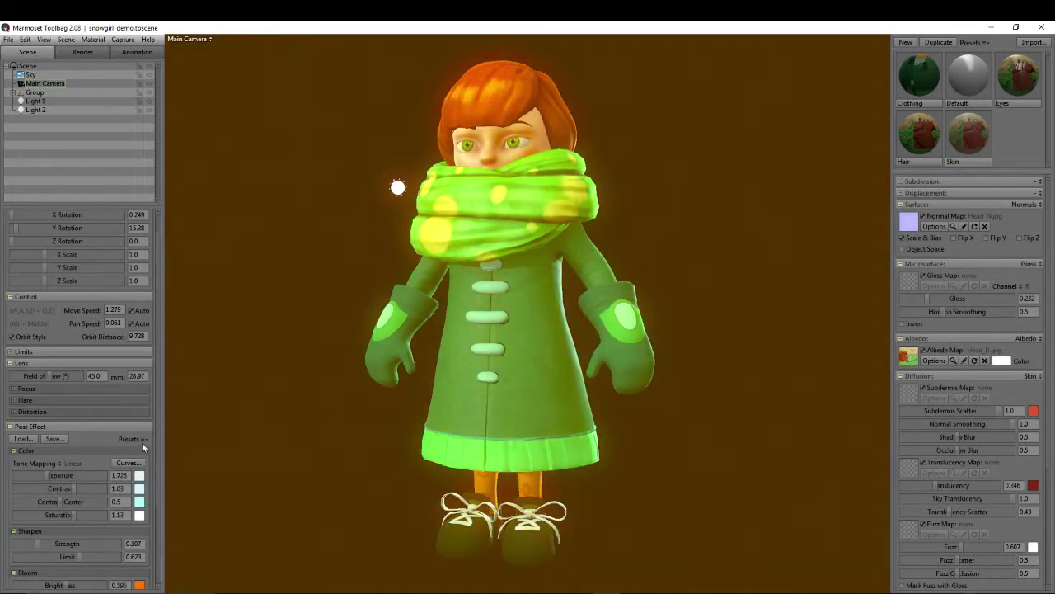
left_click(146, 439)
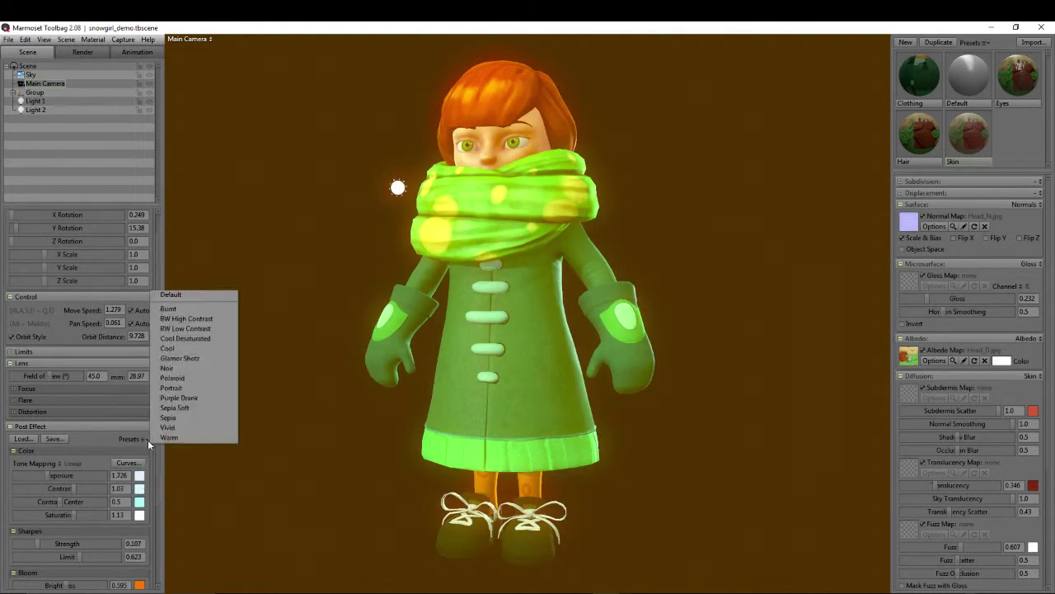
left_click(194, 317)
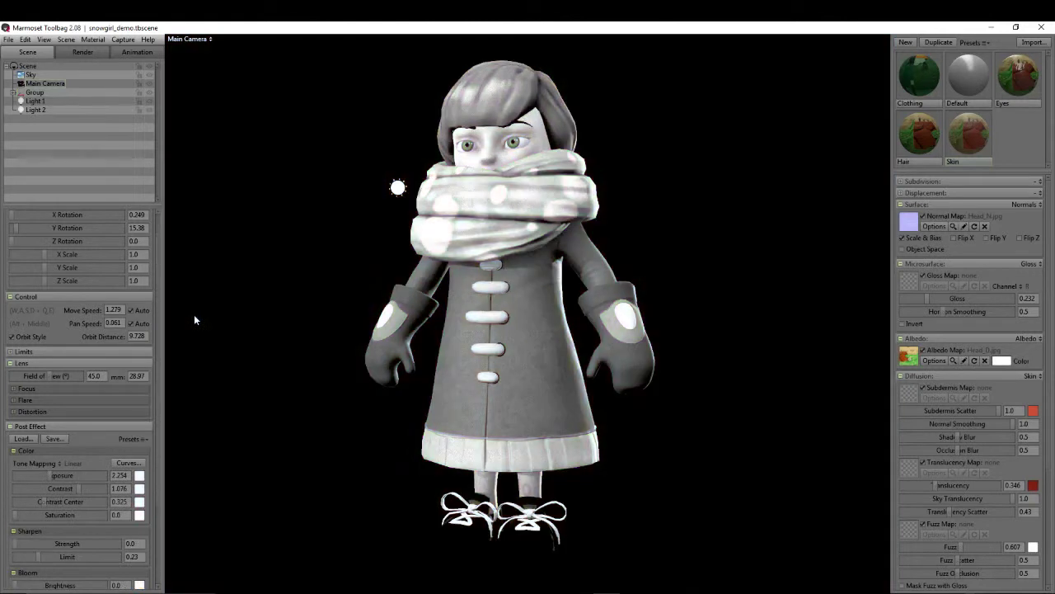
left_click(146, 438)
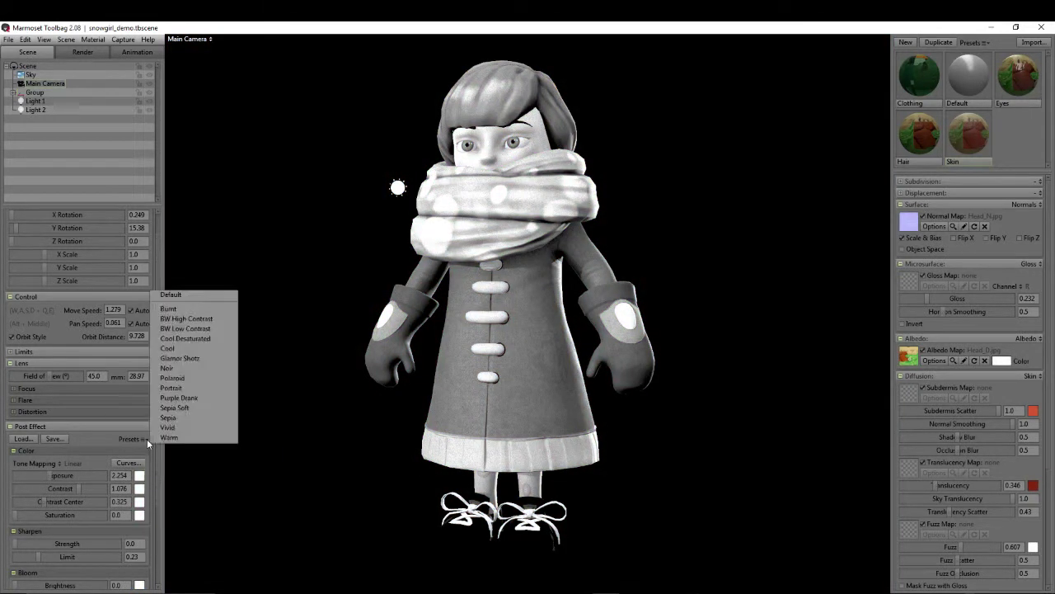
left_click(184, 329)
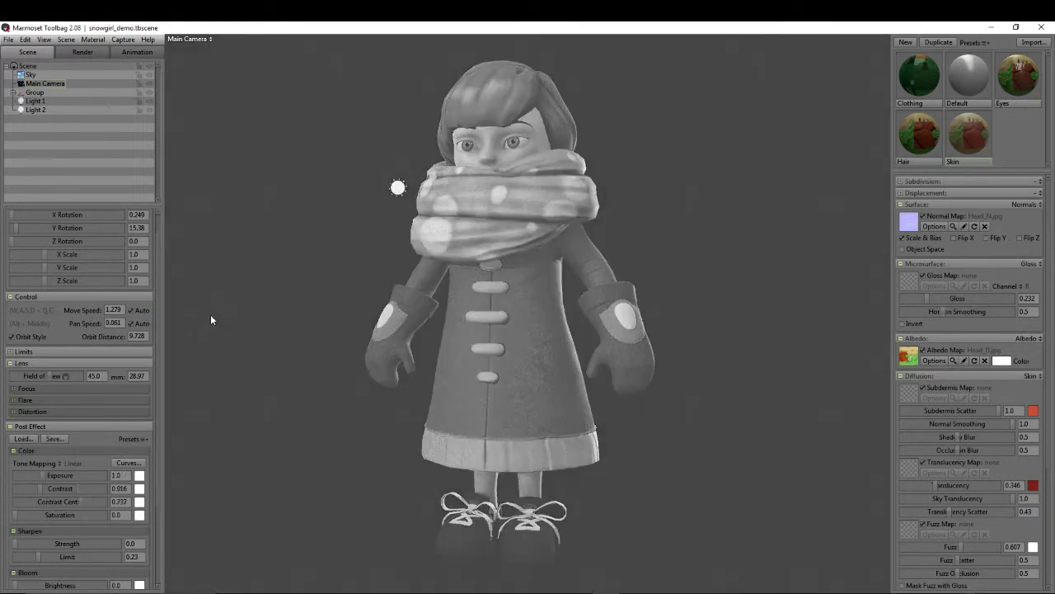
Step: Try the Noir, Glamor Shotz and Warm post effect presets on the main camera
left_click(147, 437)
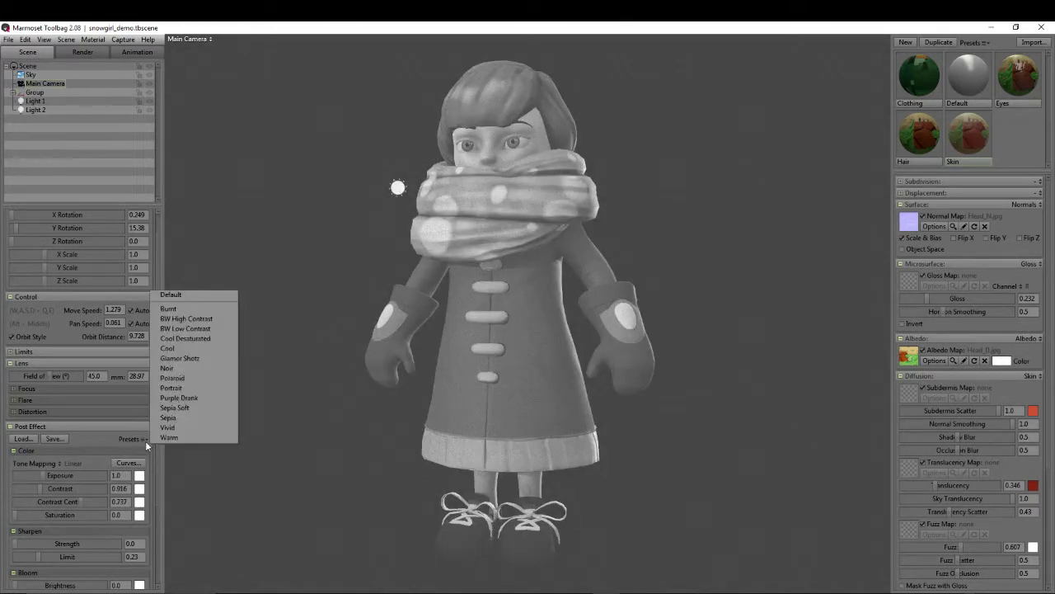
left_click(168, 367)
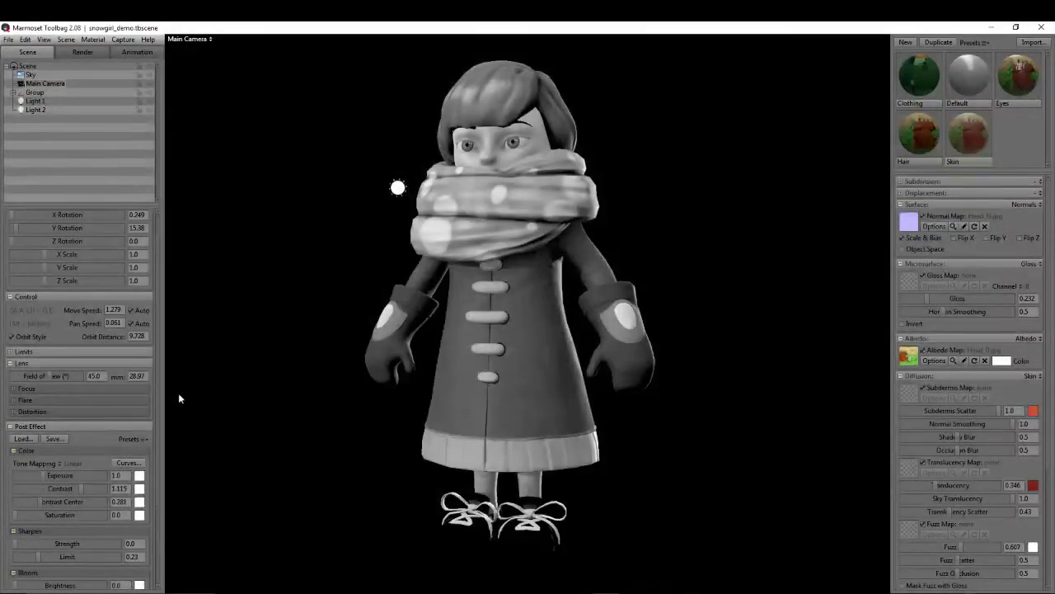
left_click(146, 438)
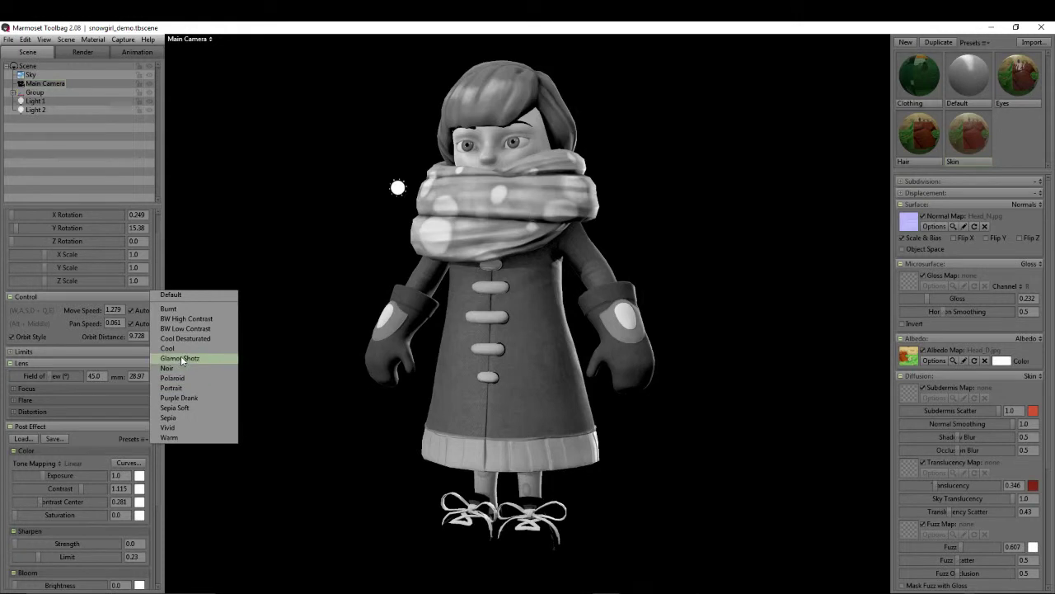
left_click(180, 359)
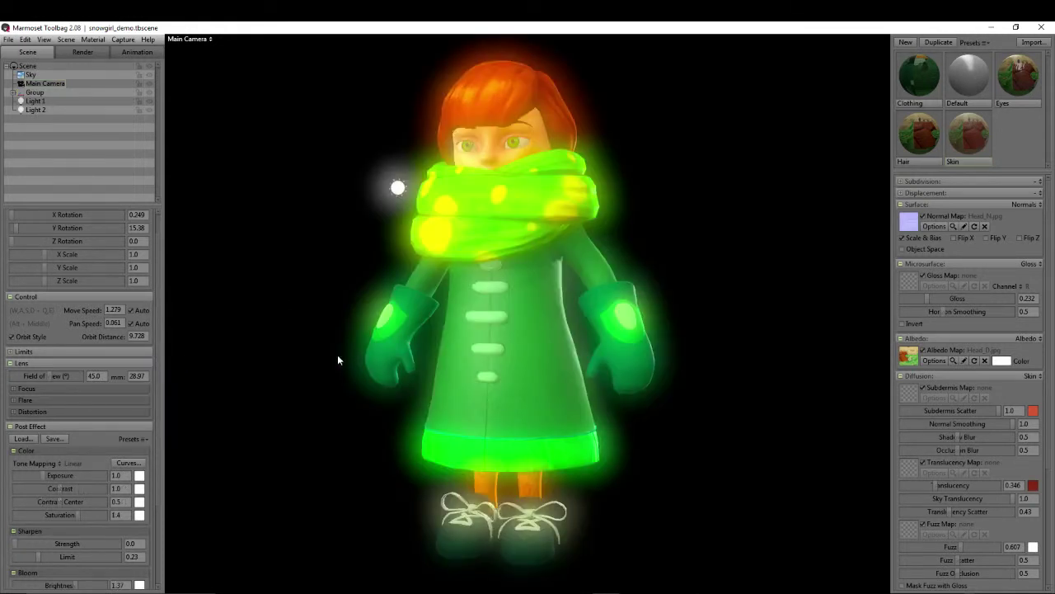
left_click(145, 439)
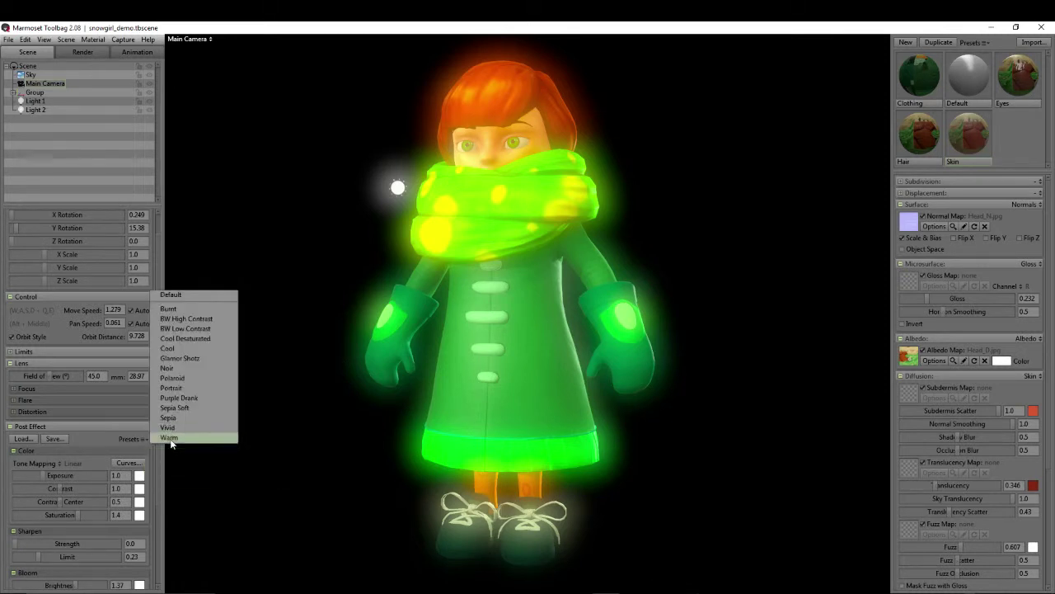
left_click(169, 439)
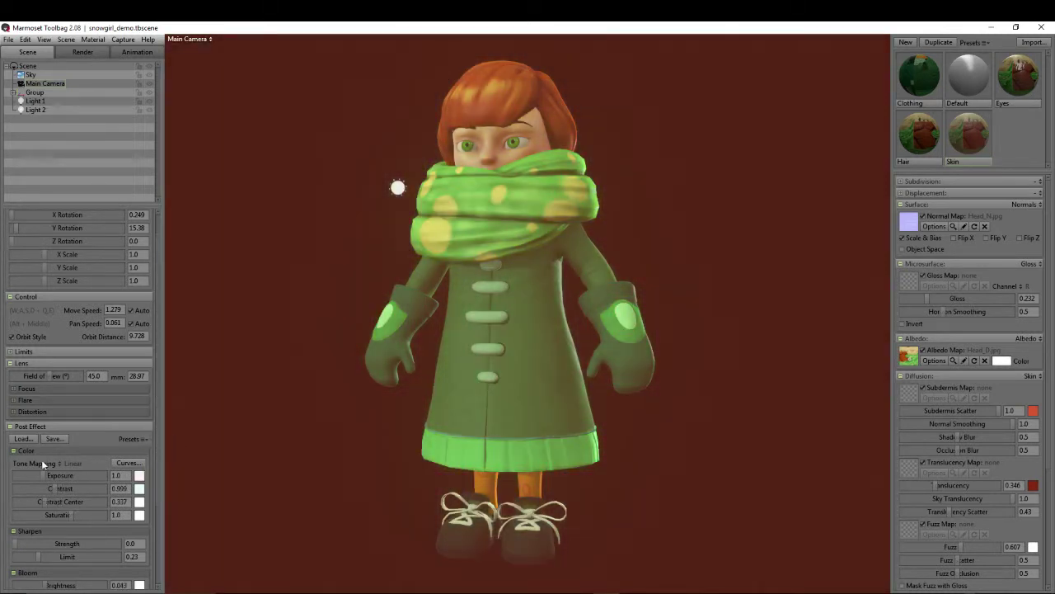
Step: Set the sharpen strength to about 0.193 and the bloom brightness to about 0.006
scroll(64, 361, "down", 3)
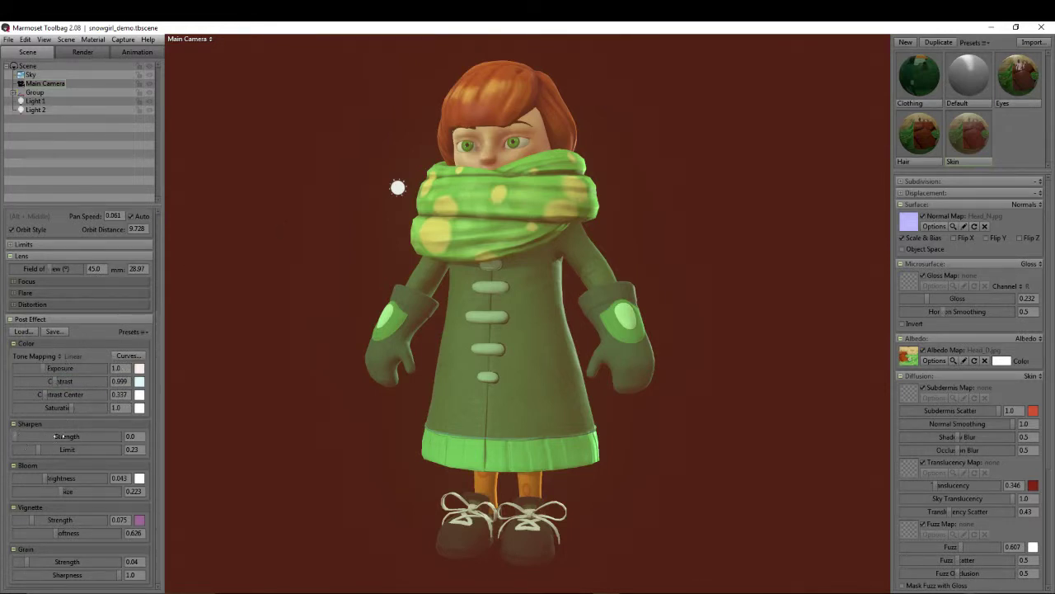
left_click_drag(56, 437, 71, 476)
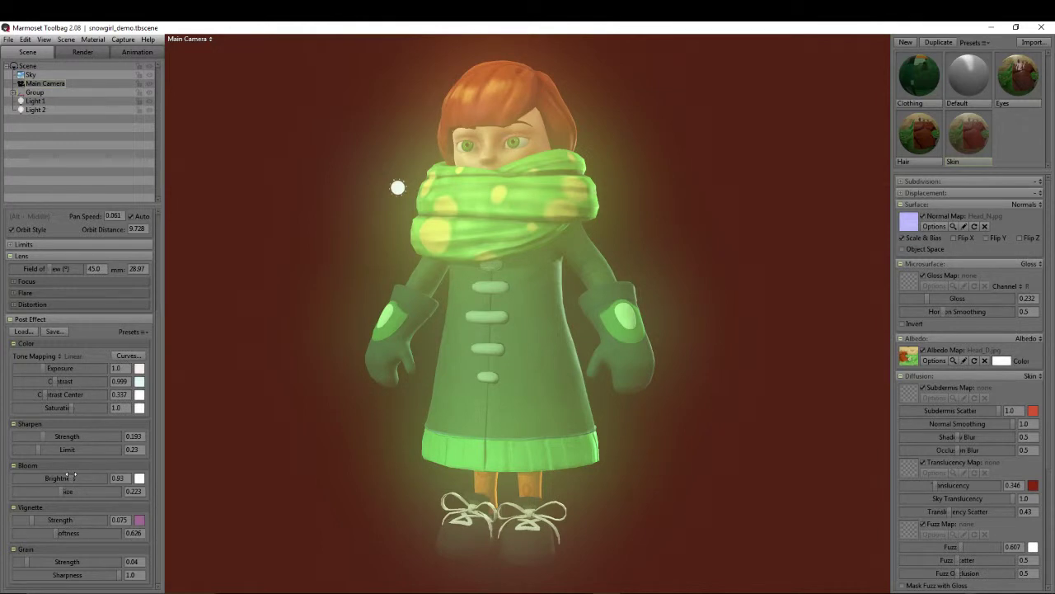
left_click_drag(74, 476, 34, 479)
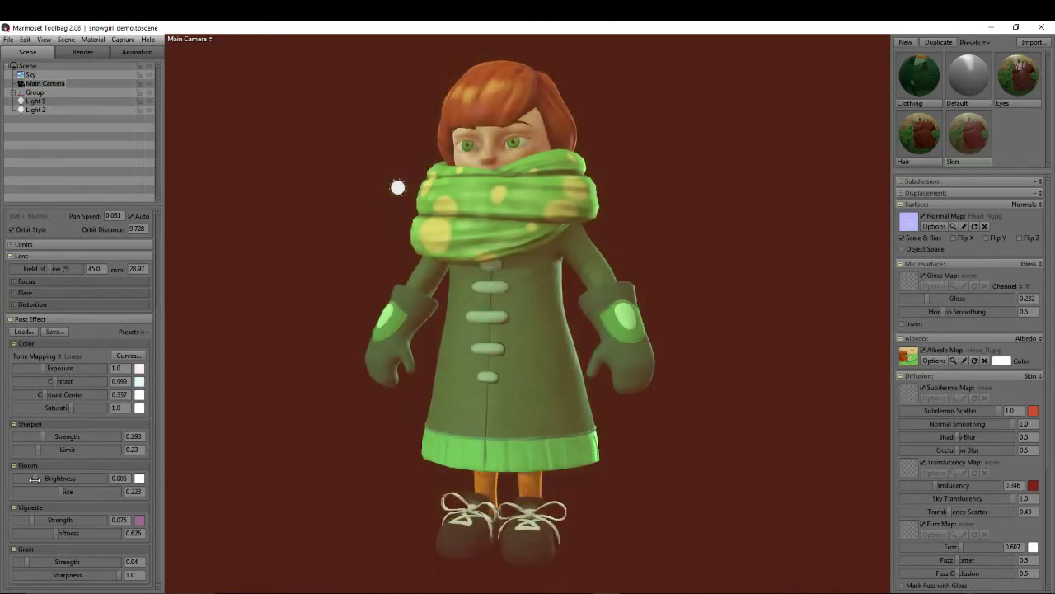
Step: Raise the vignette strength to about 1.563 and change the vignette color to black (000000)
left_click_drag(32, 520, 110, 521)
left_click(140, 521)
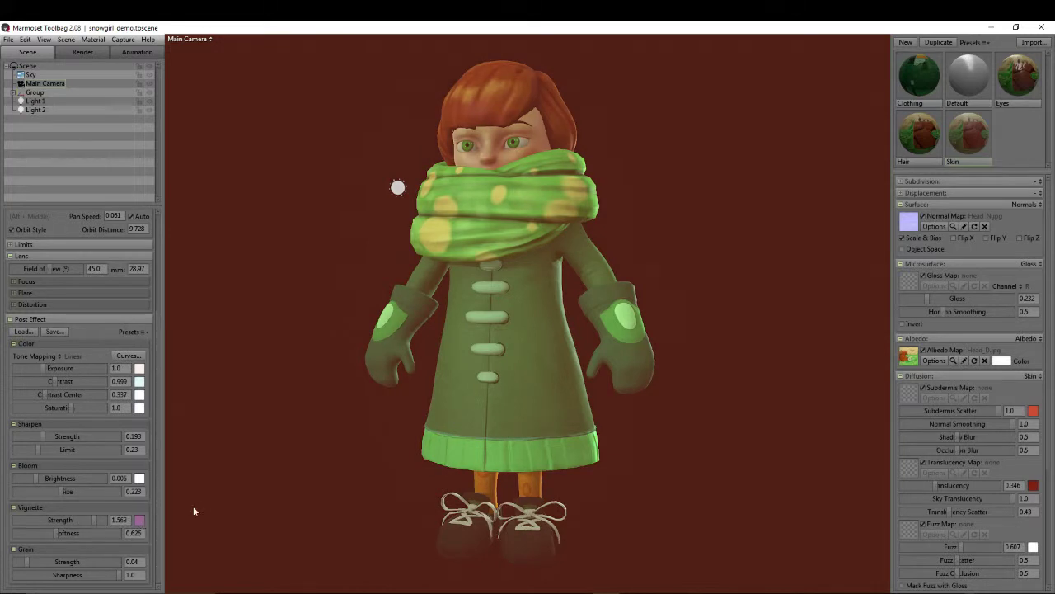
left_click_drag(181, 575, 173, 584)
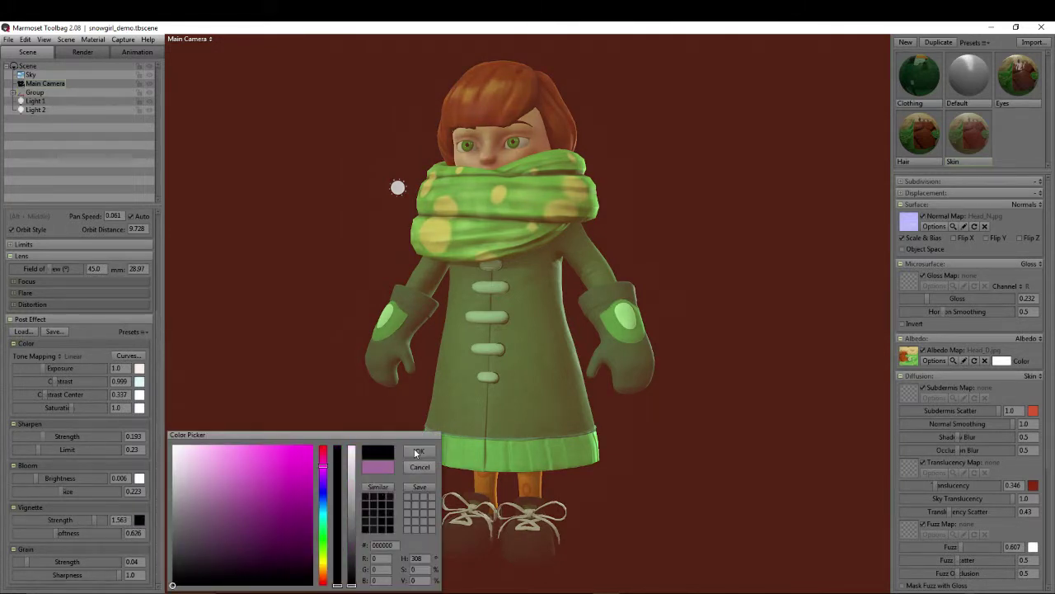
left_click(418, 452)
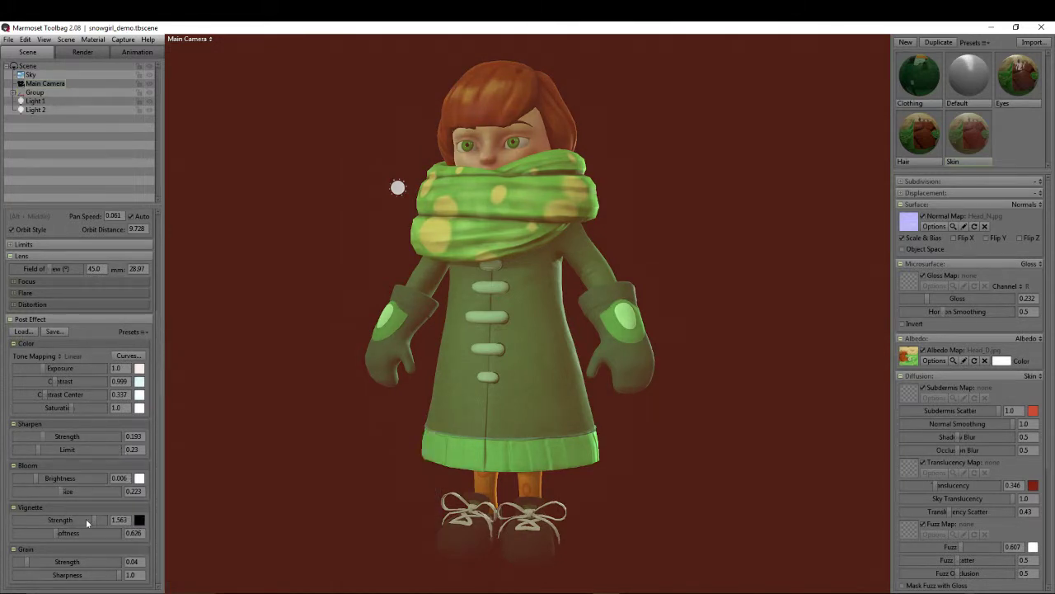
Step: Reset the main camera's post effects to the Default preset
left_click(143, 333)
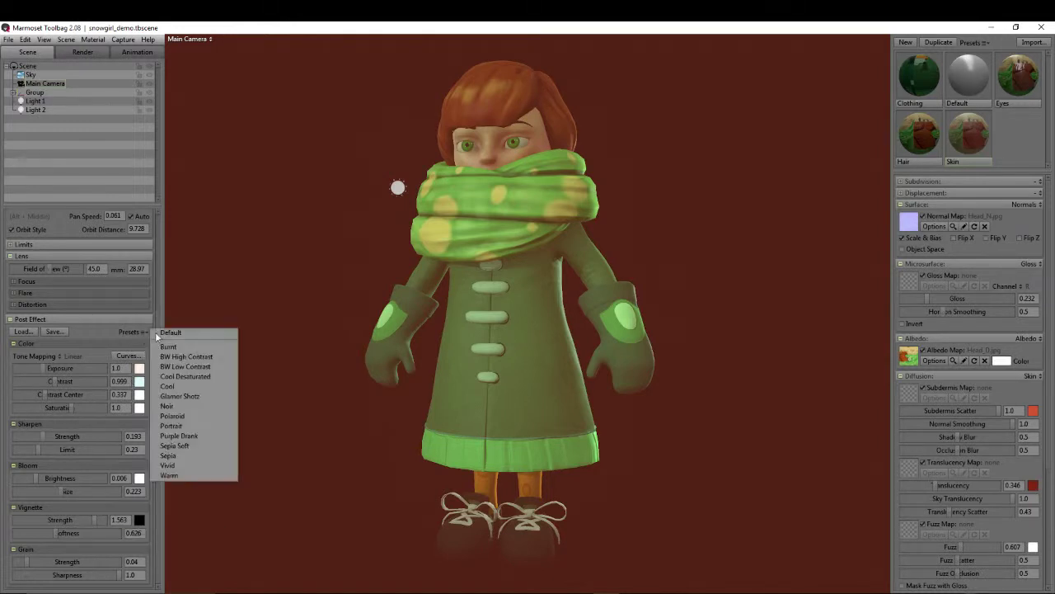
left_click(158, 333)
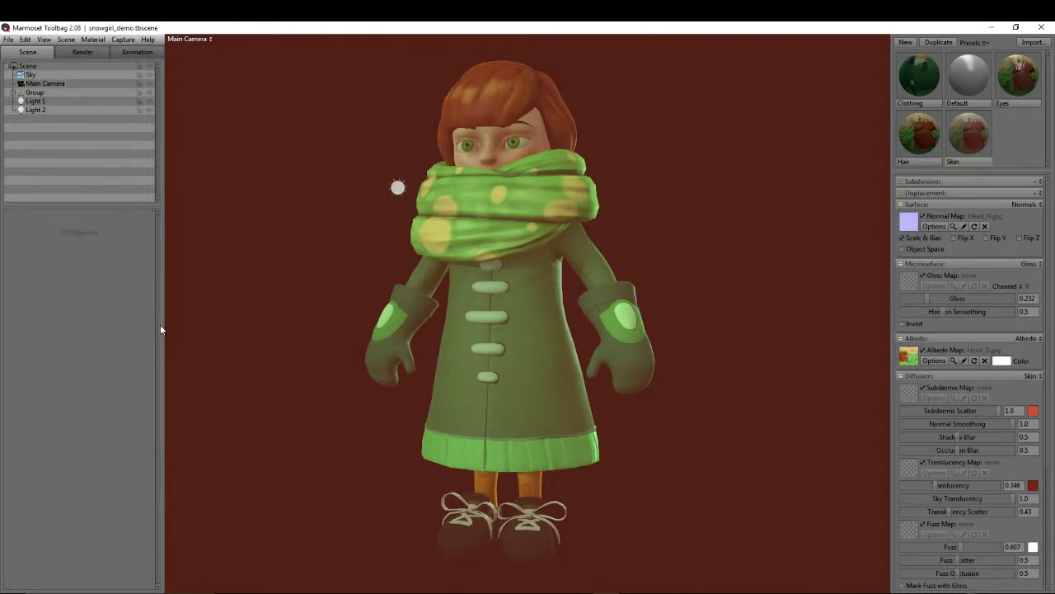
left_click(31, 75)
key("Down")
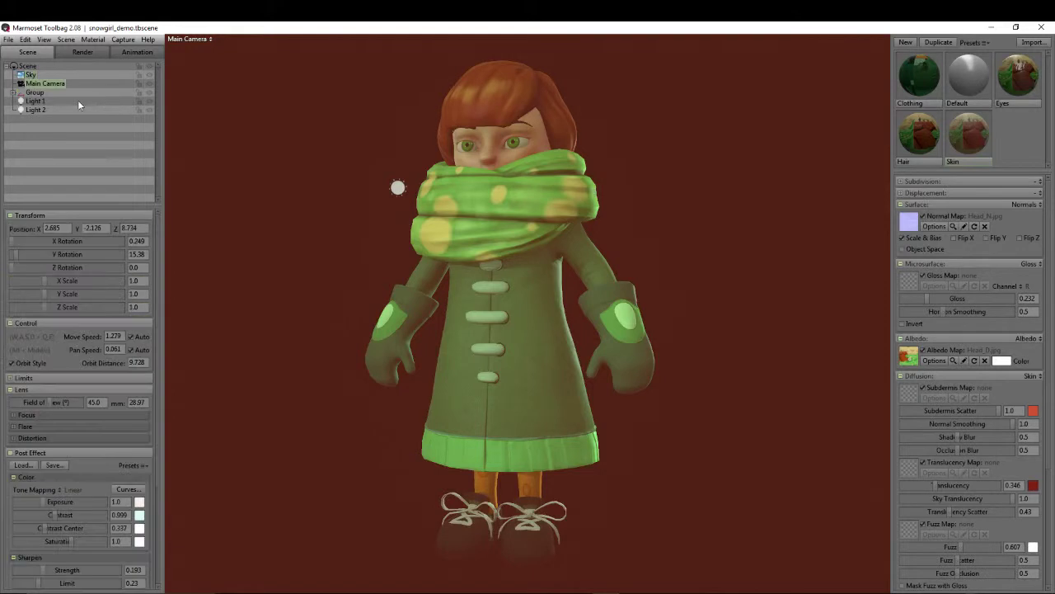
left_click(147, 467)
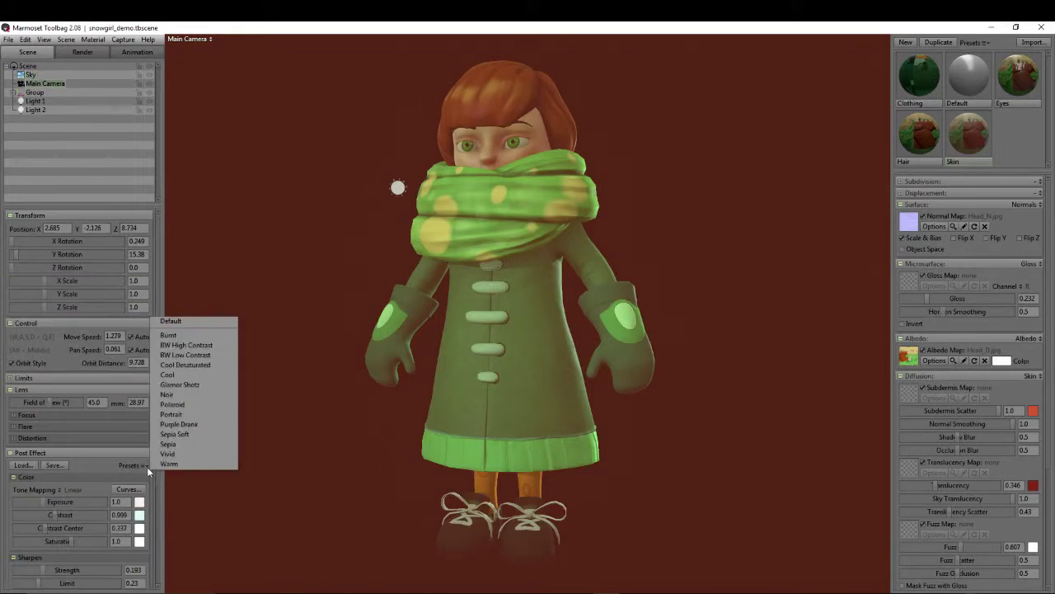
left_click(163, 323)
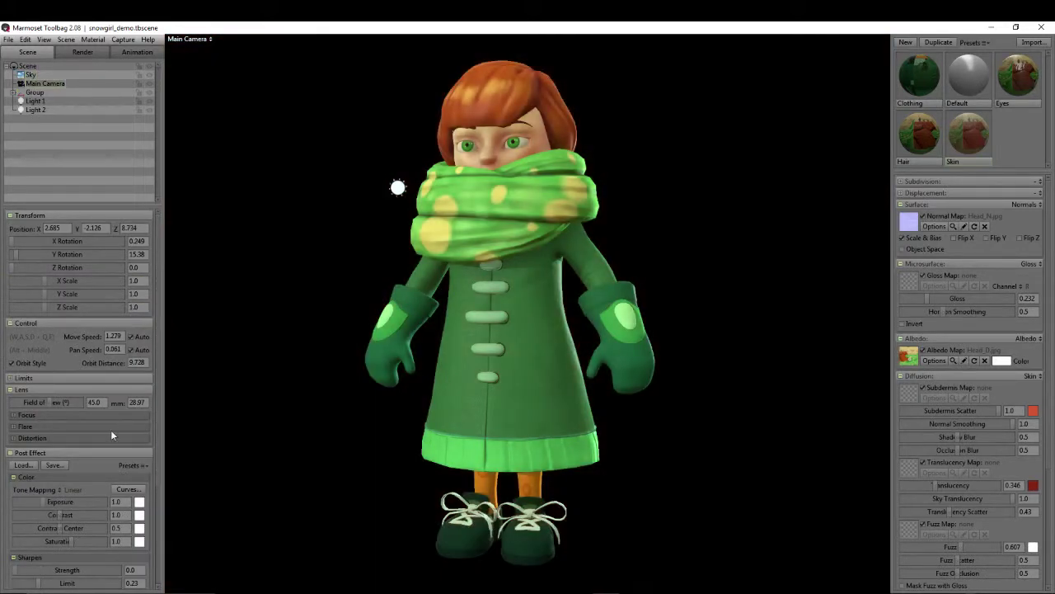
Step: Set the main camera's vignette strength to about 0.201 and its softness to about 0.606
scroll(154, 487, "down", 2)
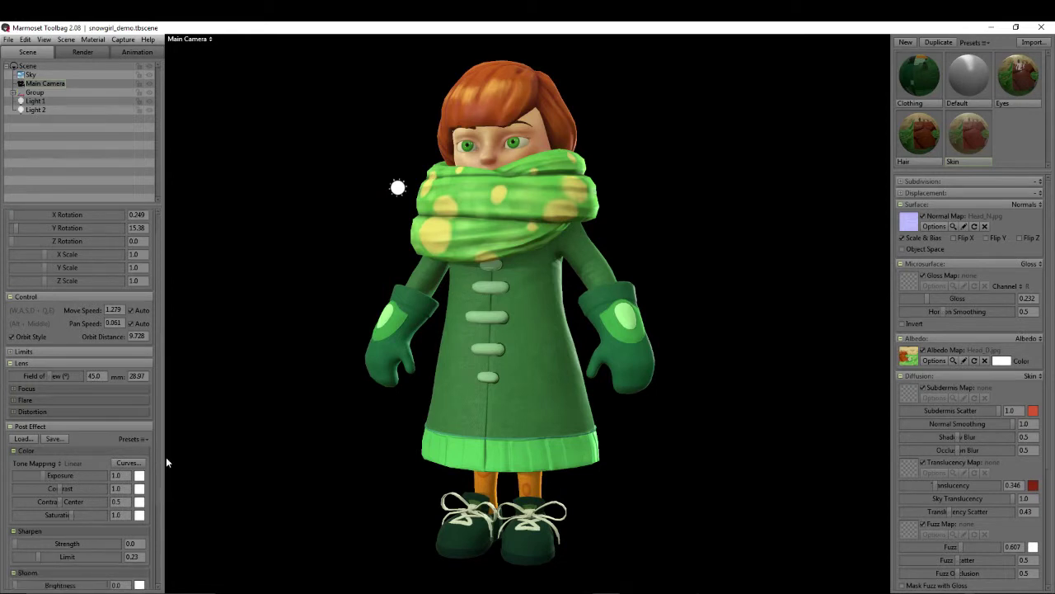
scroll(152, 544, "down", 3)
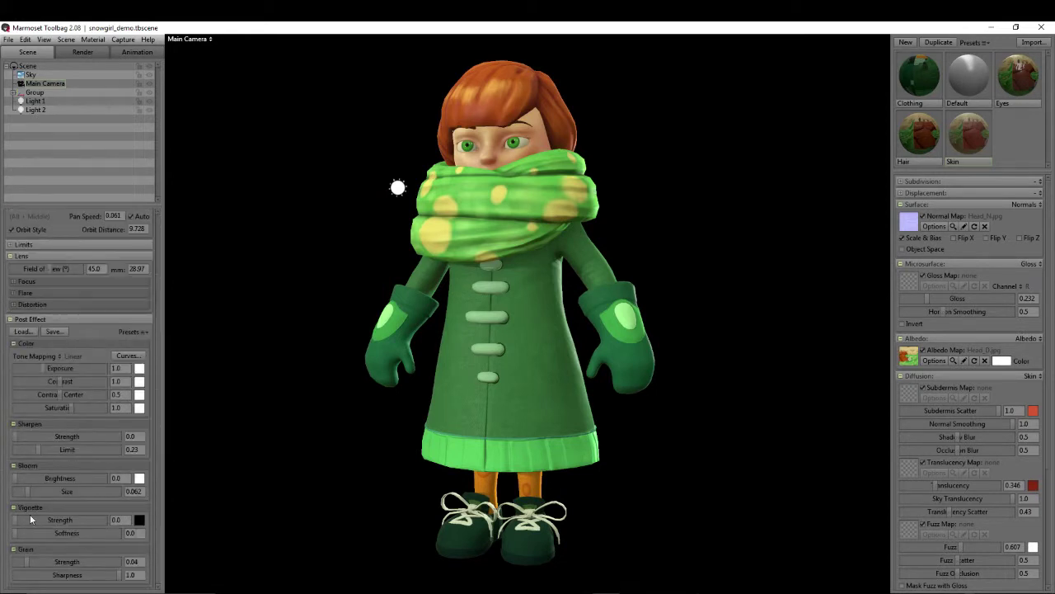
left_click_drag(43, 519, 51, 532)
Step: Switch the sky's backdrop mode to Color
left_click(29, 75)
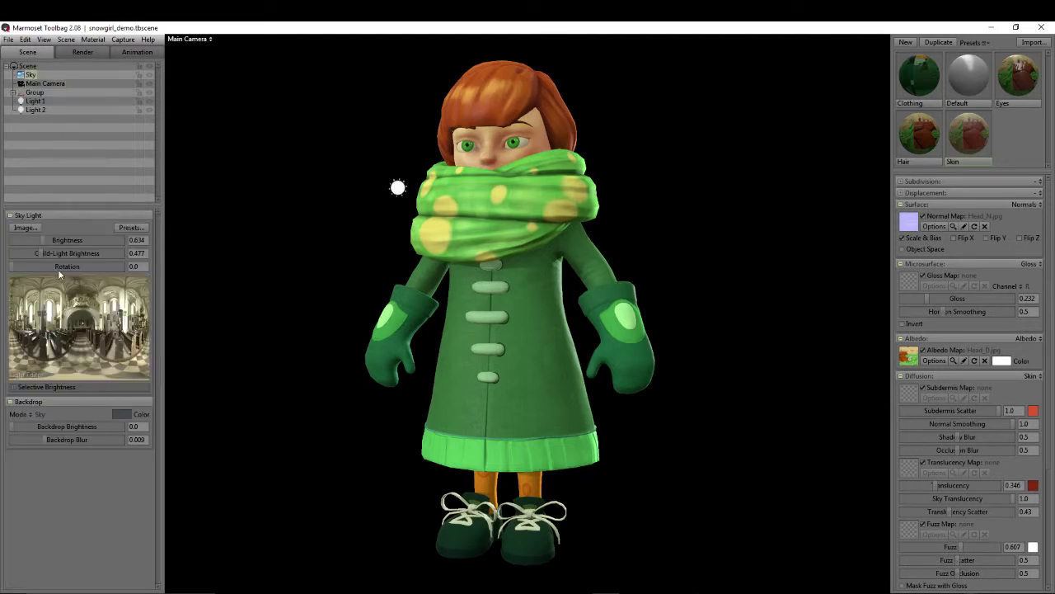
left_click(29, 415)
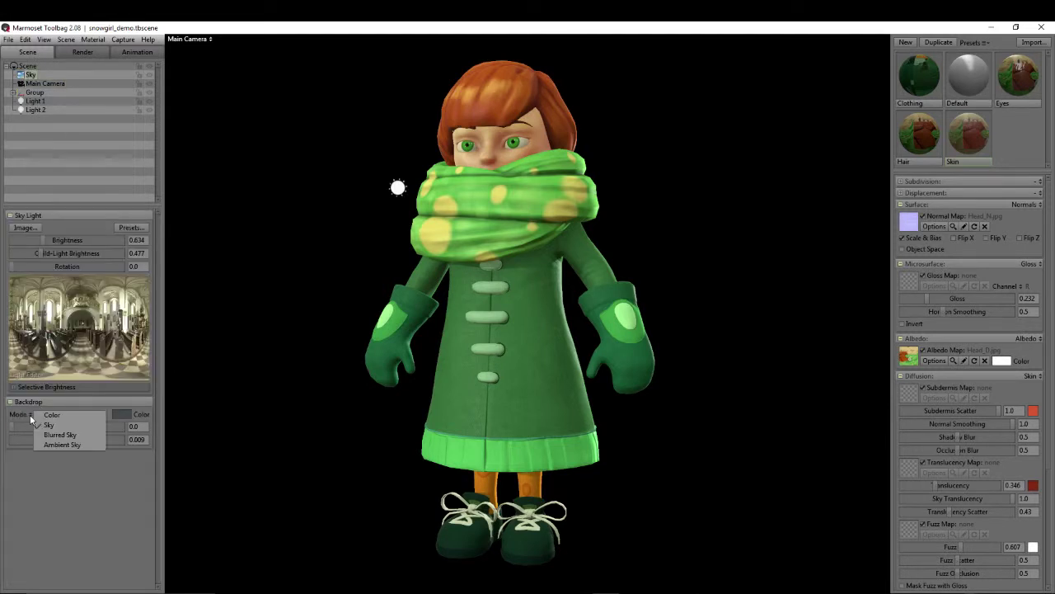
left_click(48, 417)
left_click(36, 414)
left_click(46, 425)
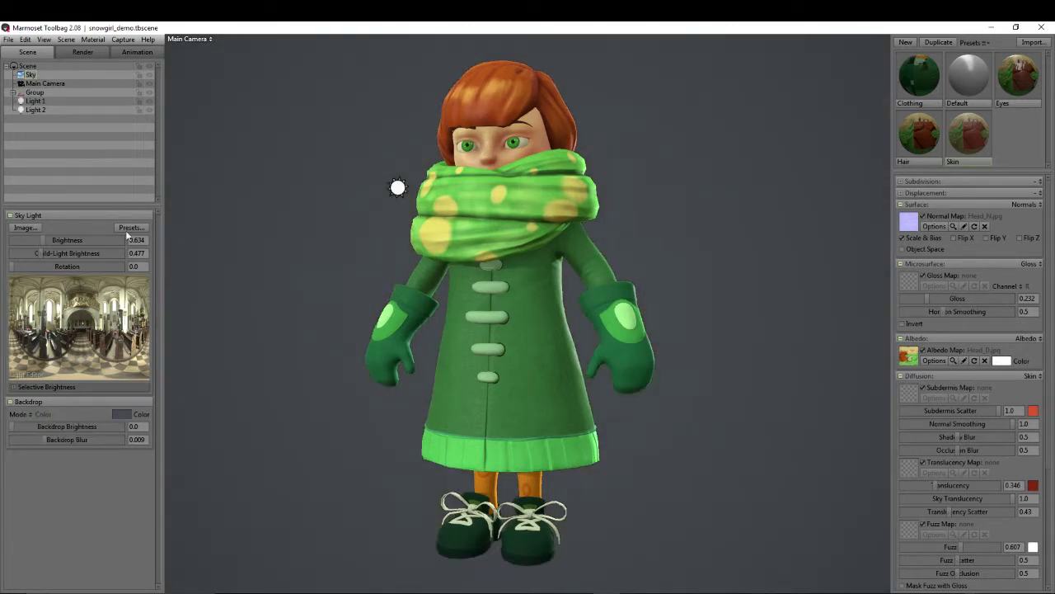
Step: Raise the main camera's bloom brightness to about 0.163 and its grain strength to about 0.075
left_click(44, 84)
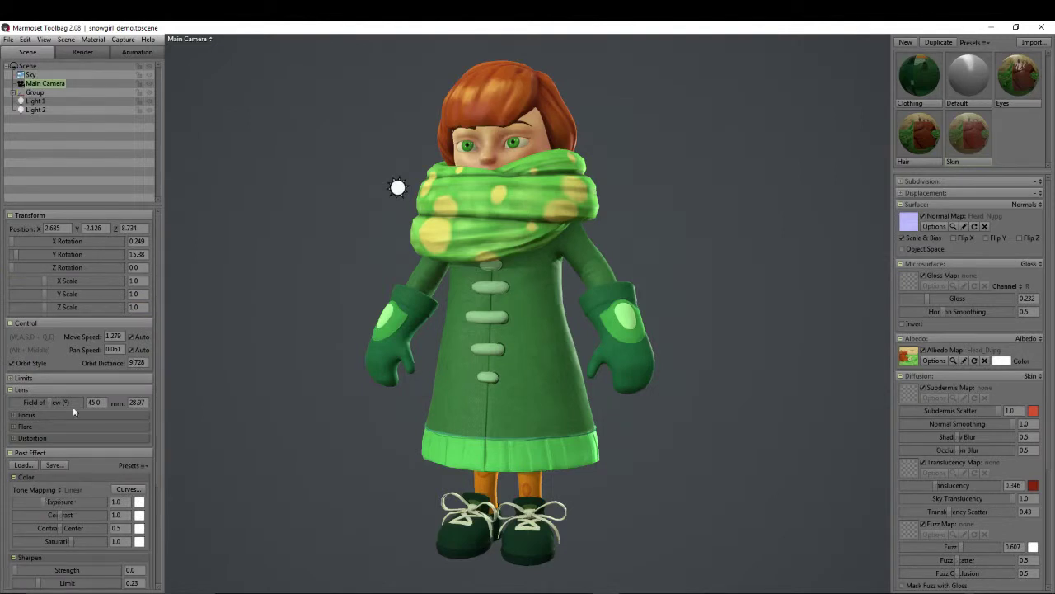
scroll(91, 456, "down", 5)
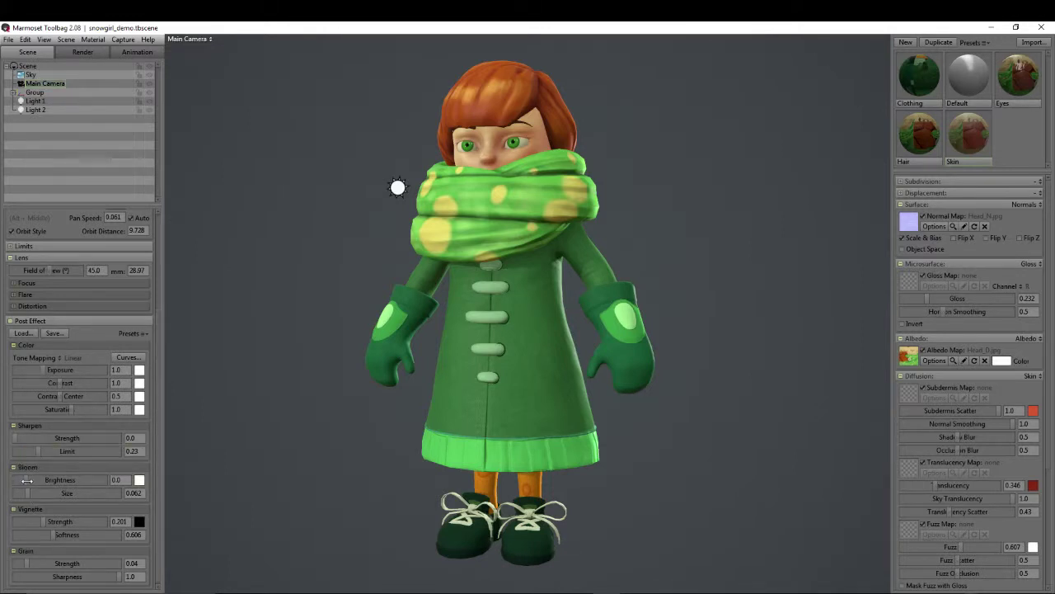
mouse_move(33, 480)
left_mouse_down()
mouse_move(57, 482)
mouse_move(49, 480)
left_mouse_up()
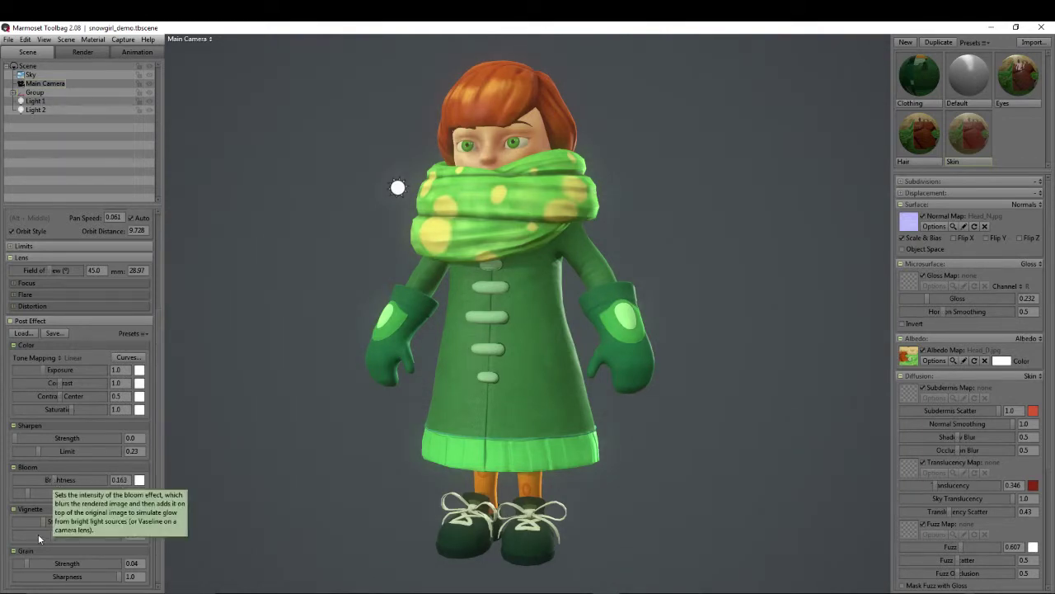
mouse_move(30, 563)
left_mouse_down()
mouse_move(152, 571)
mouse_move(34, 562)
left_mouse_up()
scroll(48, 436, "down", 1)
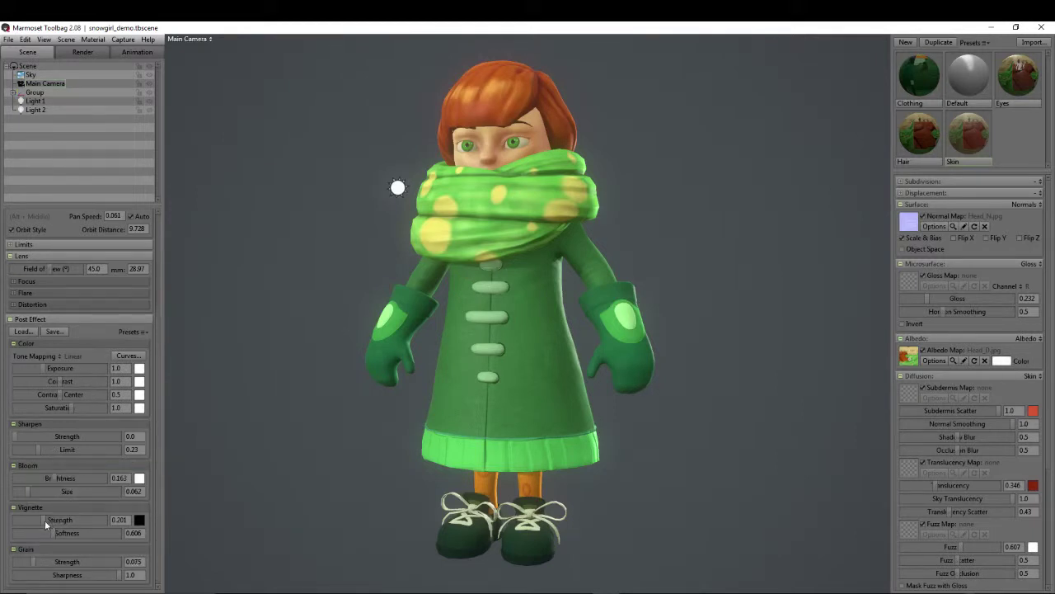
Step: Set the vignette strength to about 0.671 and softness to about 0.873, and raise the color contrast to about 1.025
left_click_drag(44, 520, 67, 522)
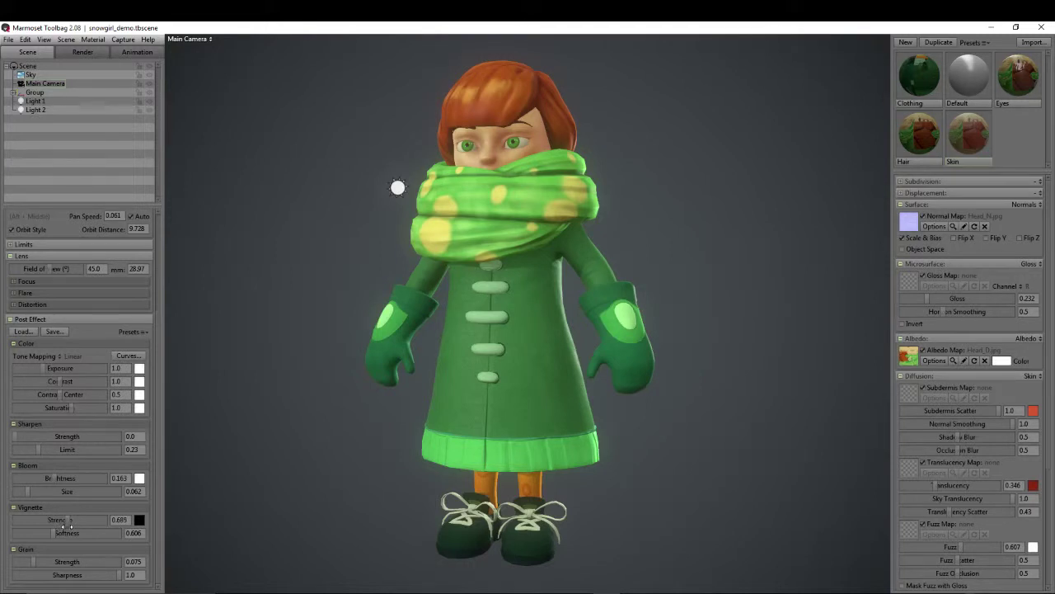
left_click_drag(67, 523, 95, 531)
left_click_drag(66, 382, 73, 382)
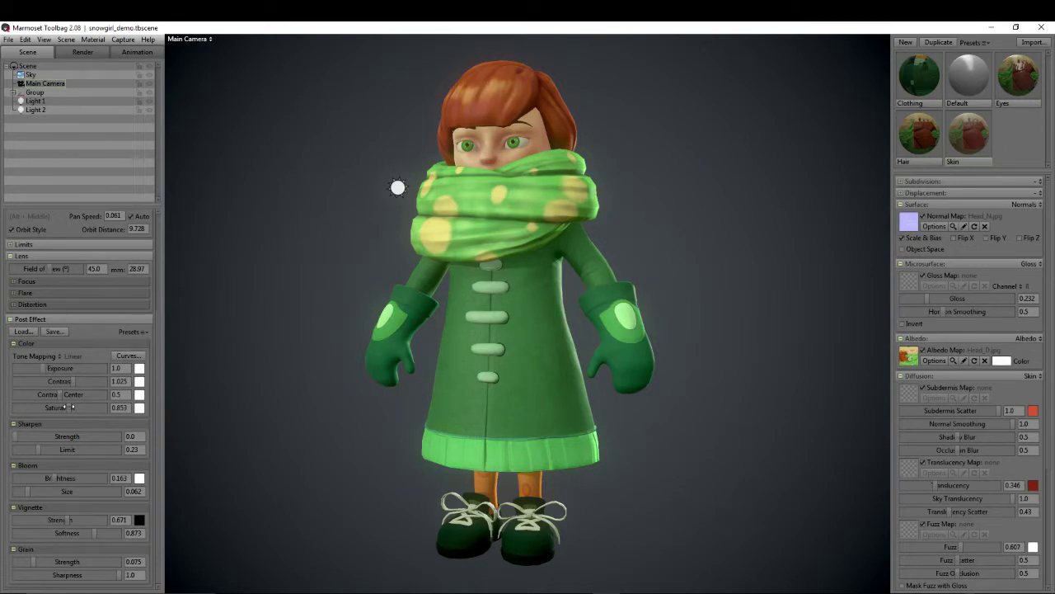
Step: Set the main camera's color saturation to 1.0
left_click_drag(73, 407, 94, 410)
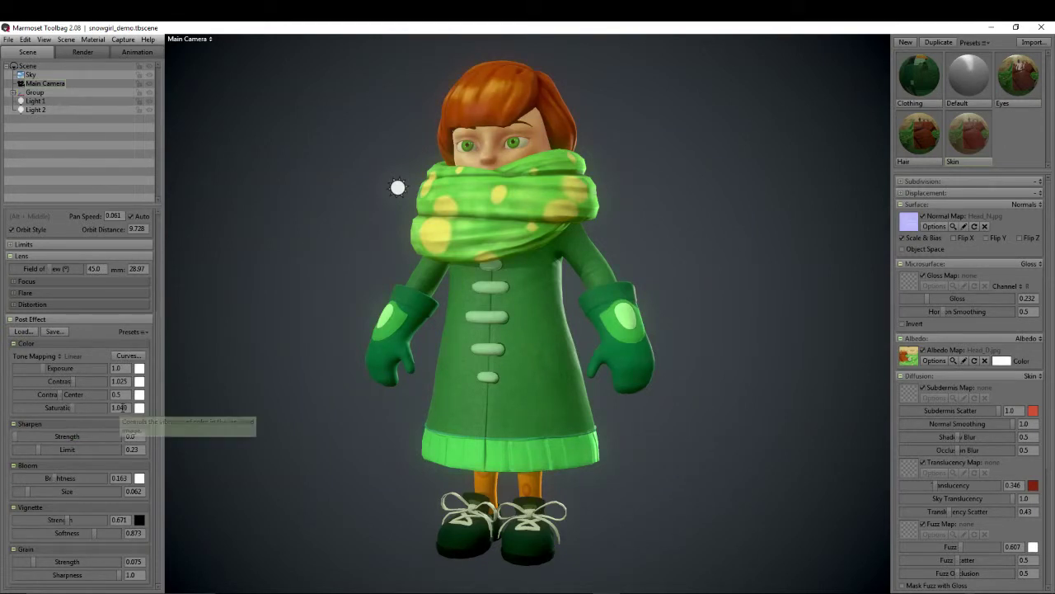
left_click(119, 407)
type("1.0")
key("Return")
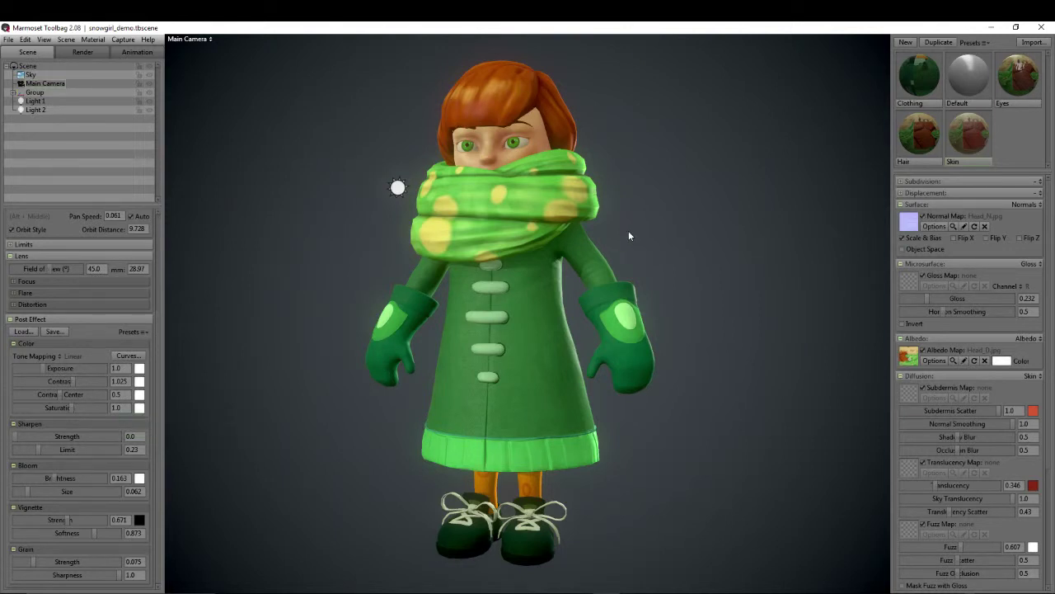
Step: Capture the viewport as an image that opens right away, and open that image in Adobe Photoshop CC 2015
left_click(124, 40)
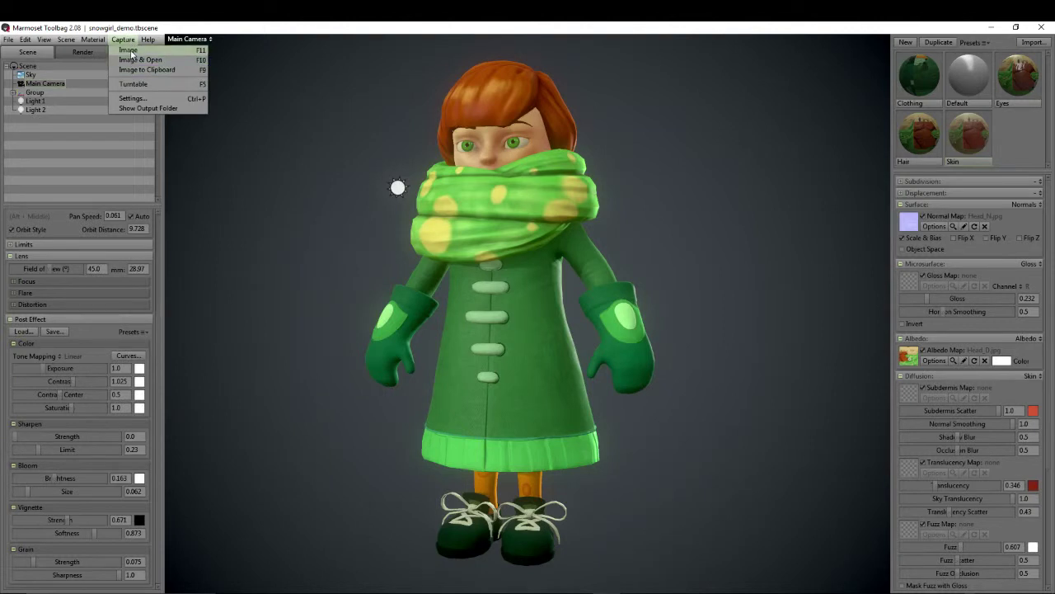
left_click(137, 61)
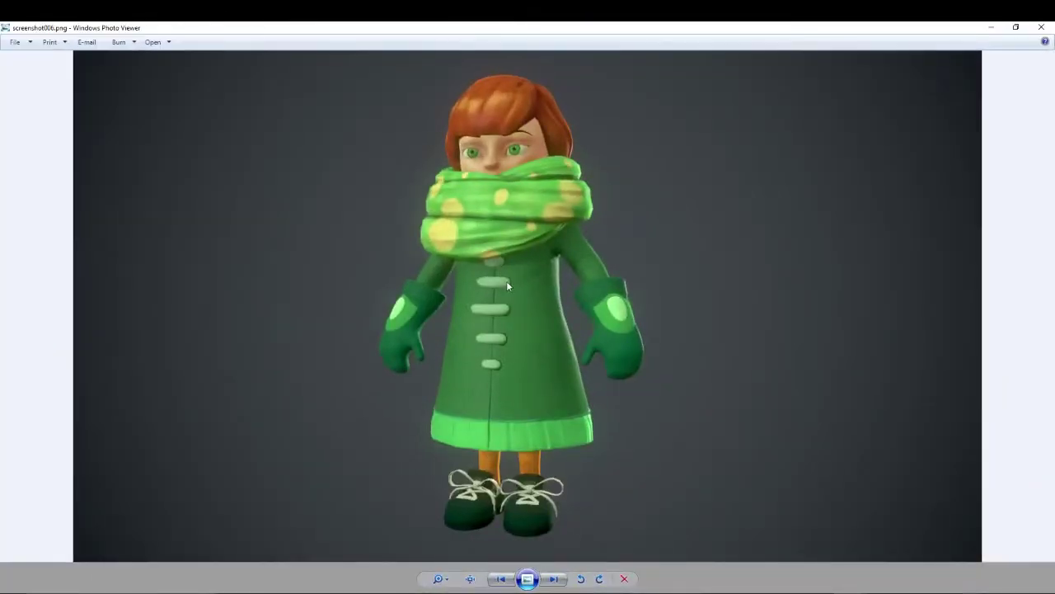
right_click(507, 280)
right_click(530, 232)
right_click(530, 233)
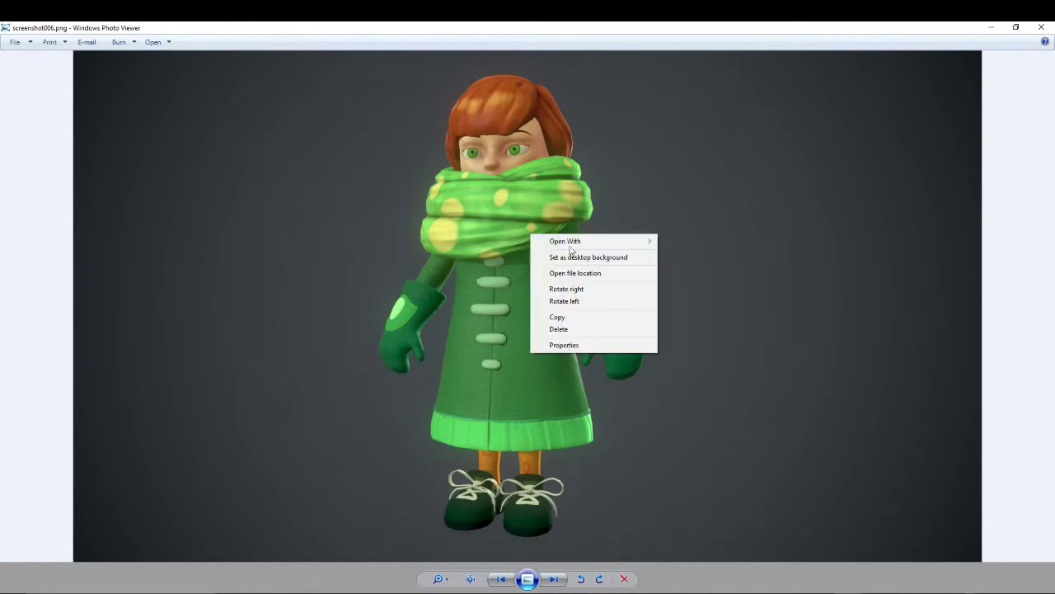
mouse_move(571, 244)
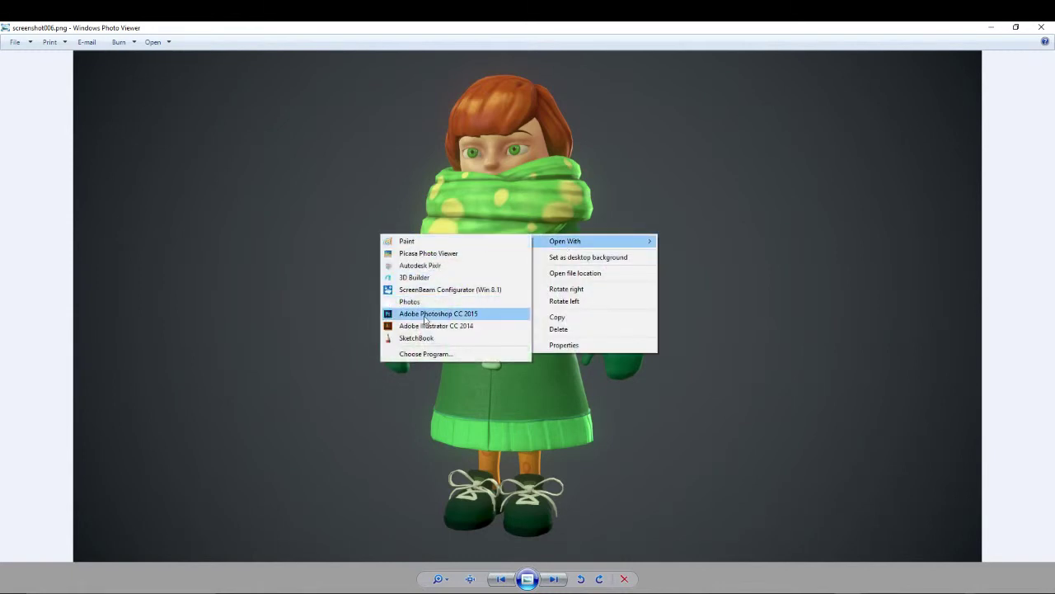
left_click(424, 317)
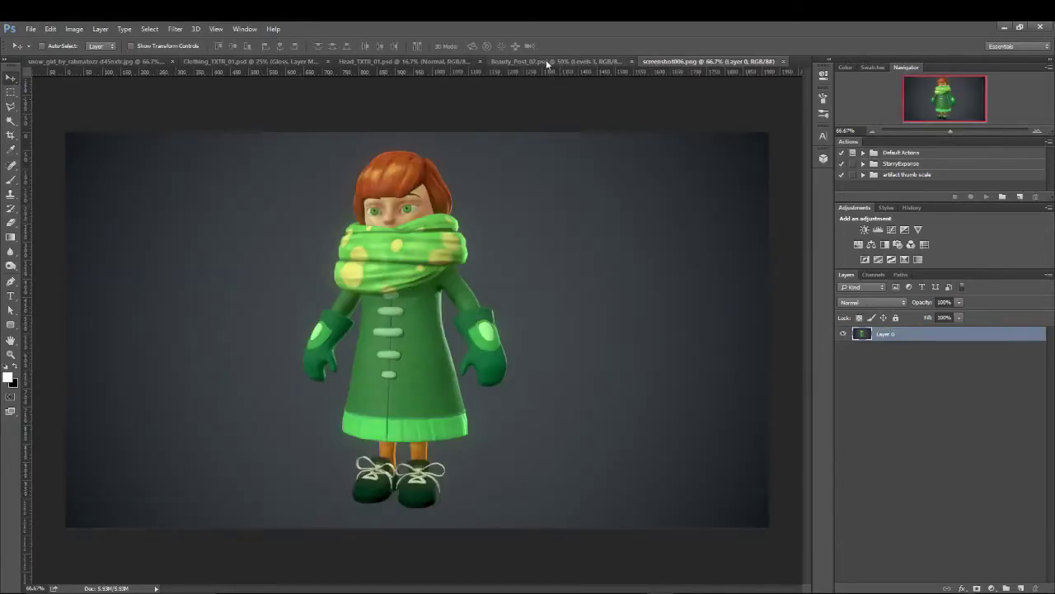
Step: Compare the captured screenshot006.png with the earlier Beauty_Post_02.psd composite, checking the girl's scarf and coat up close
left_click(546, 61)
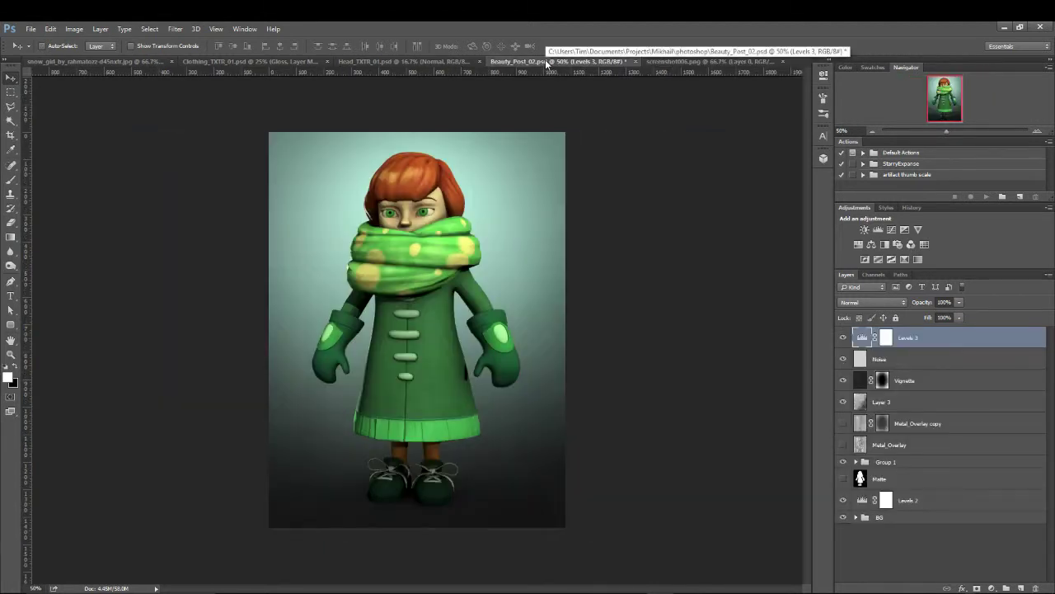
left_click(691, 61)
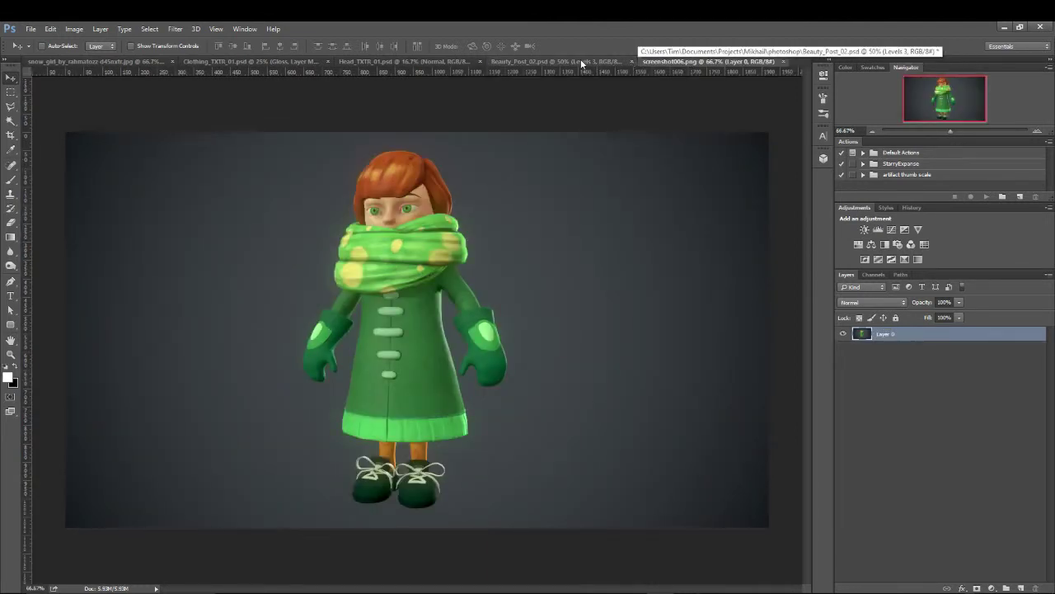
key("z")
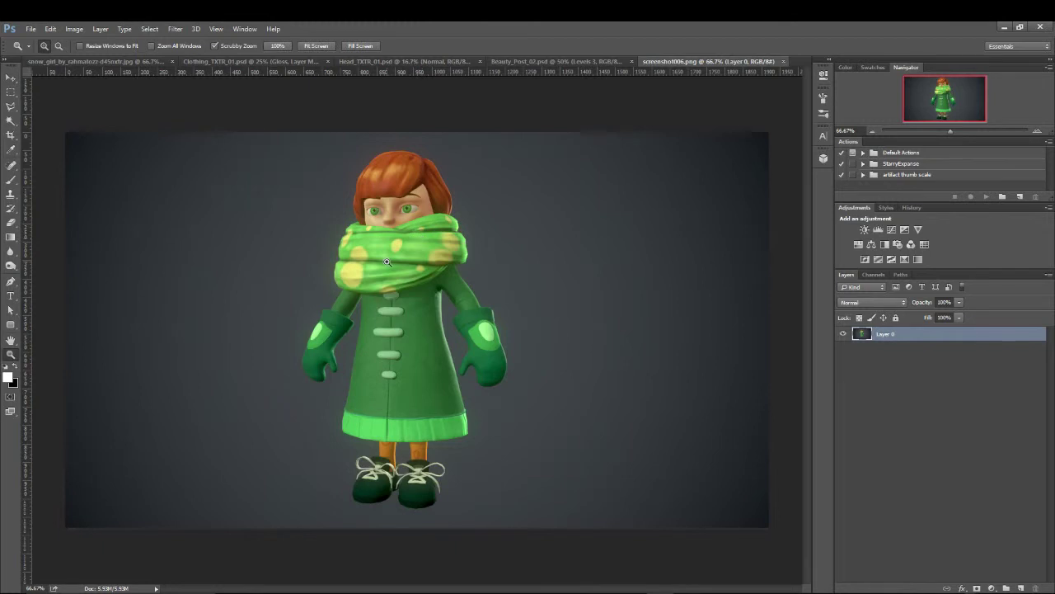
left_click(387, 261)
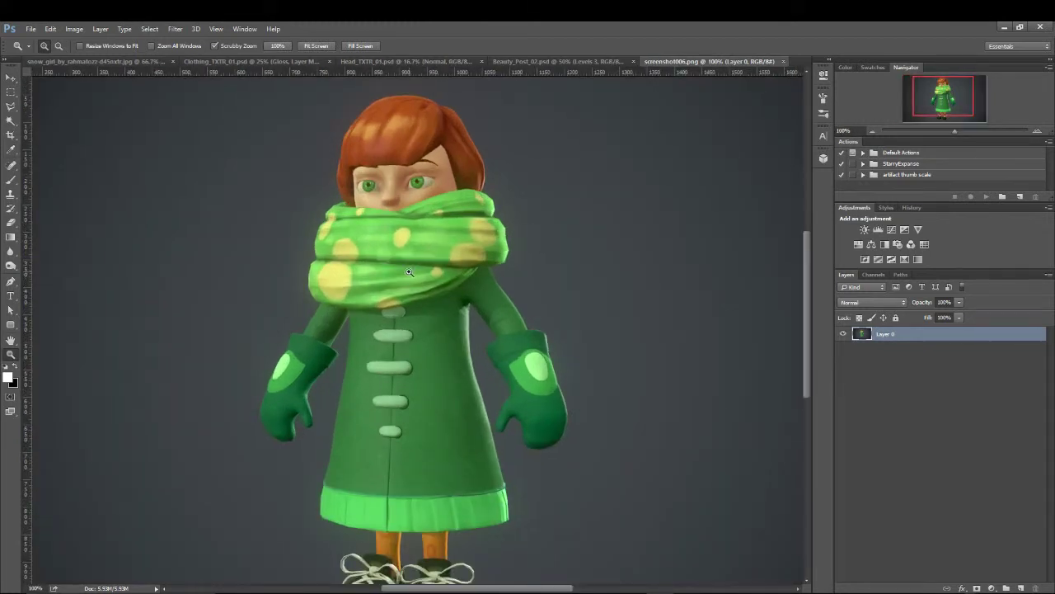
left_click(405, 289, "alt")
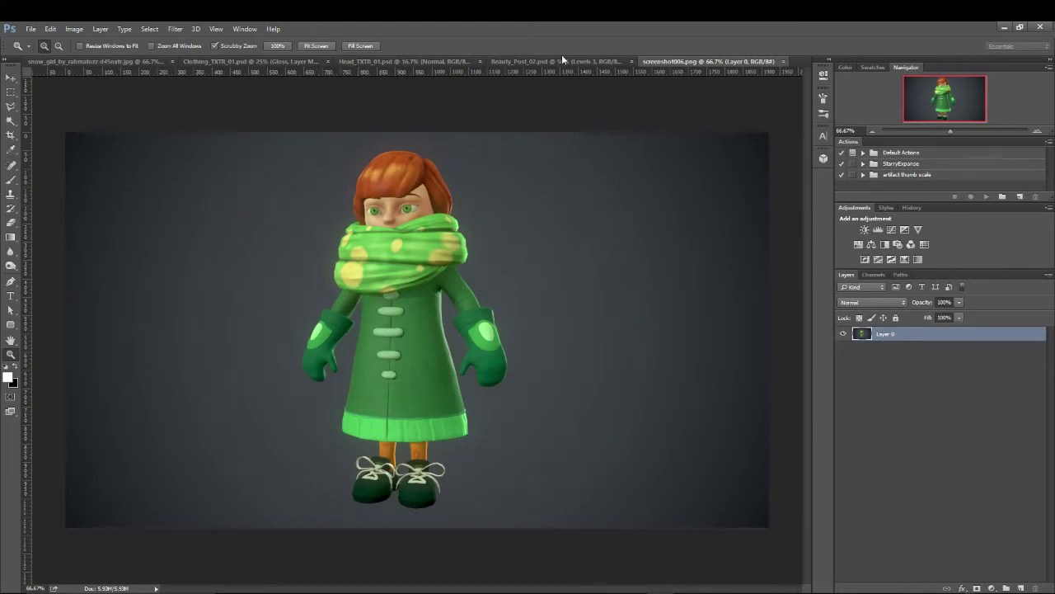
left_click(532, 61)
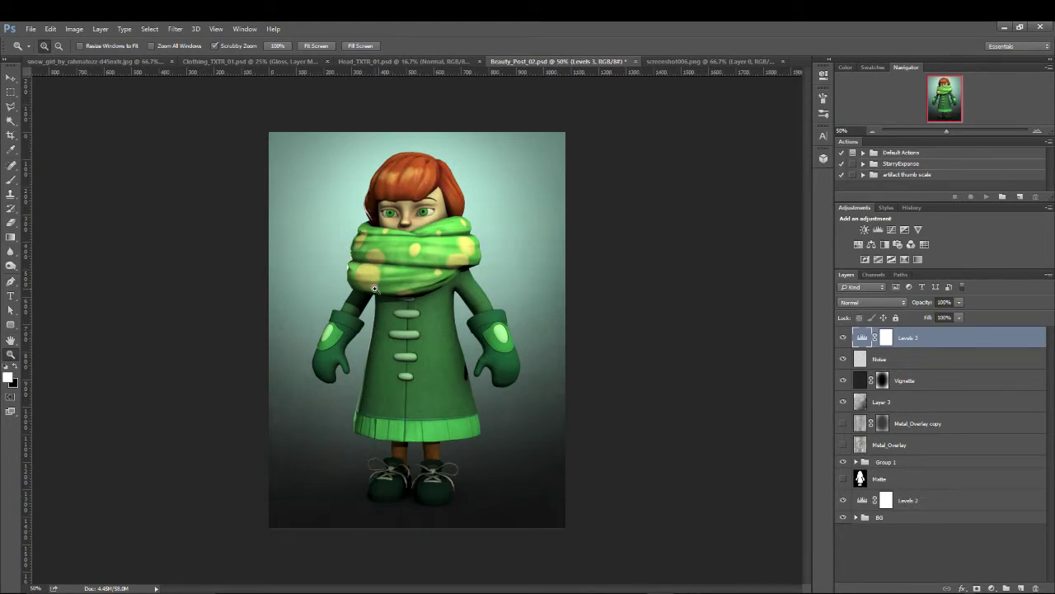
left_click(689, 63)
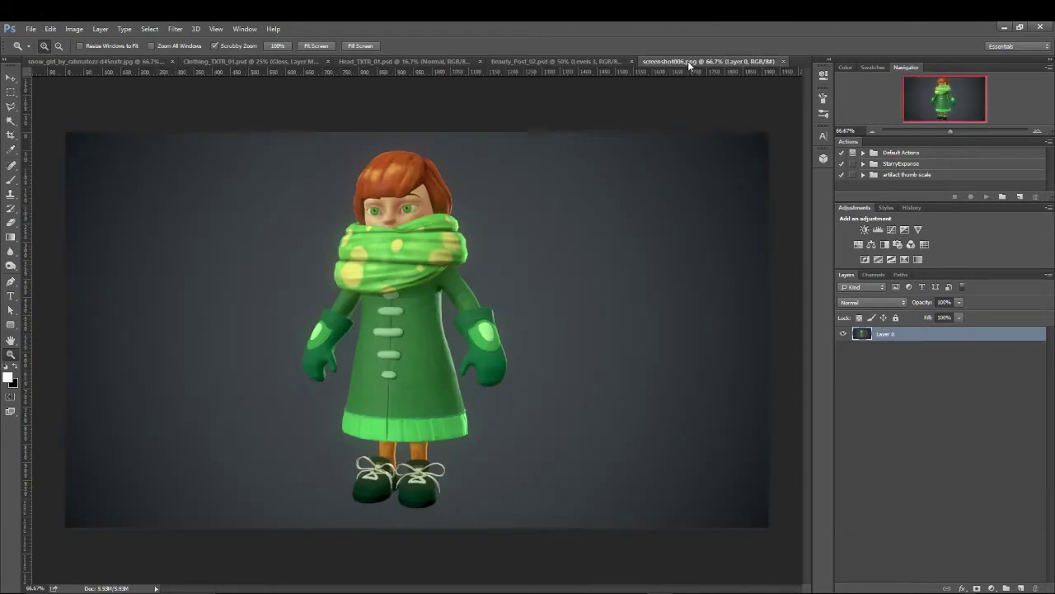
Step: Dock screenshot006.png beside Beauty_Post_02.psd in a two-up split and center the girl in its pane
left_click(561, 60)
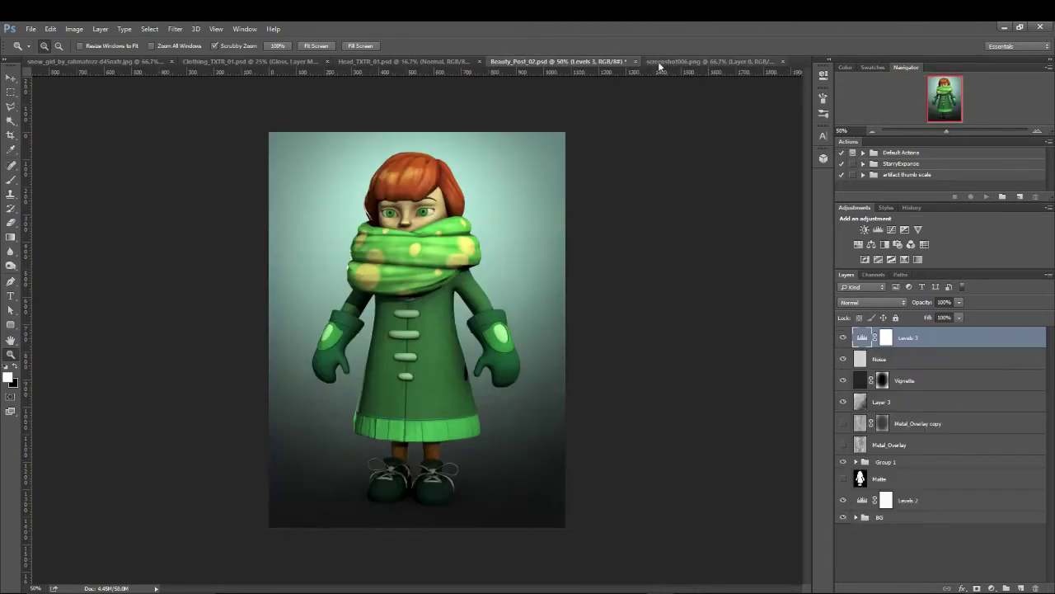
left_click_drag(660, 63, 812, 212)
left_click_drag(677, 289, 601, 289)
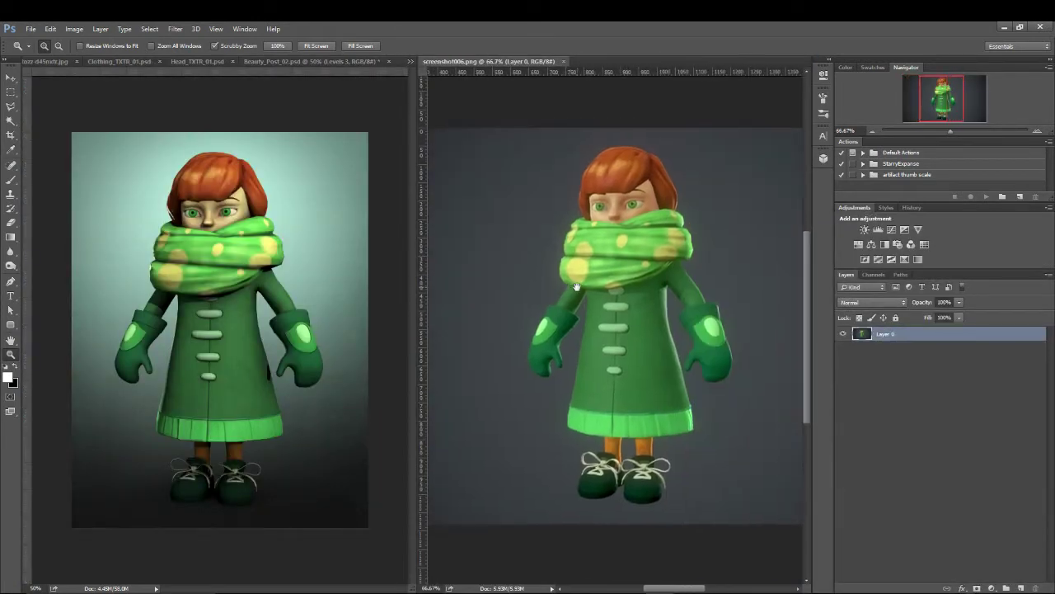